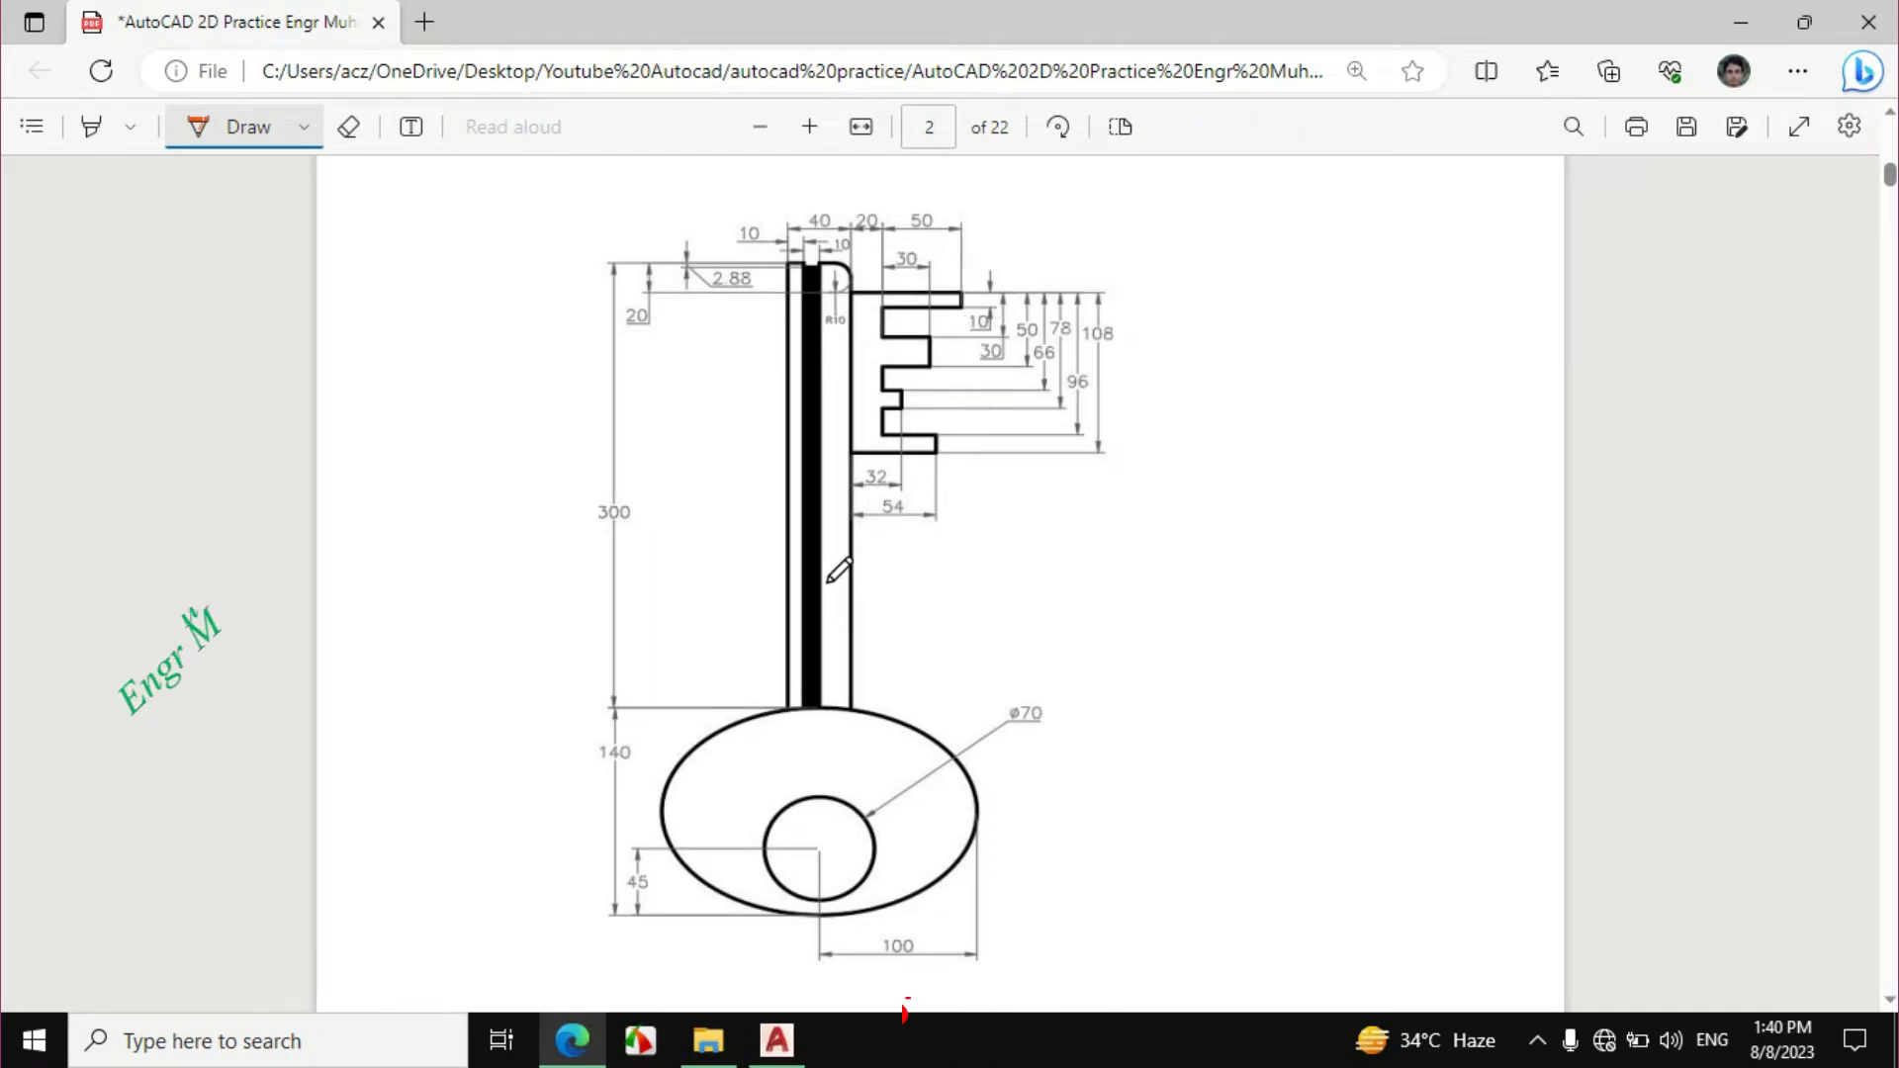
Ink orange lines across the key head and circle the 140 and 100 dimensions on the PDF.
mouse_move(830, 812)
mouse_down()
mouse_move(911, 714)
mouse_move(817, 809)
mouse_move(817, 914)
mouse_up()
drag(639, 733, 634, 739)
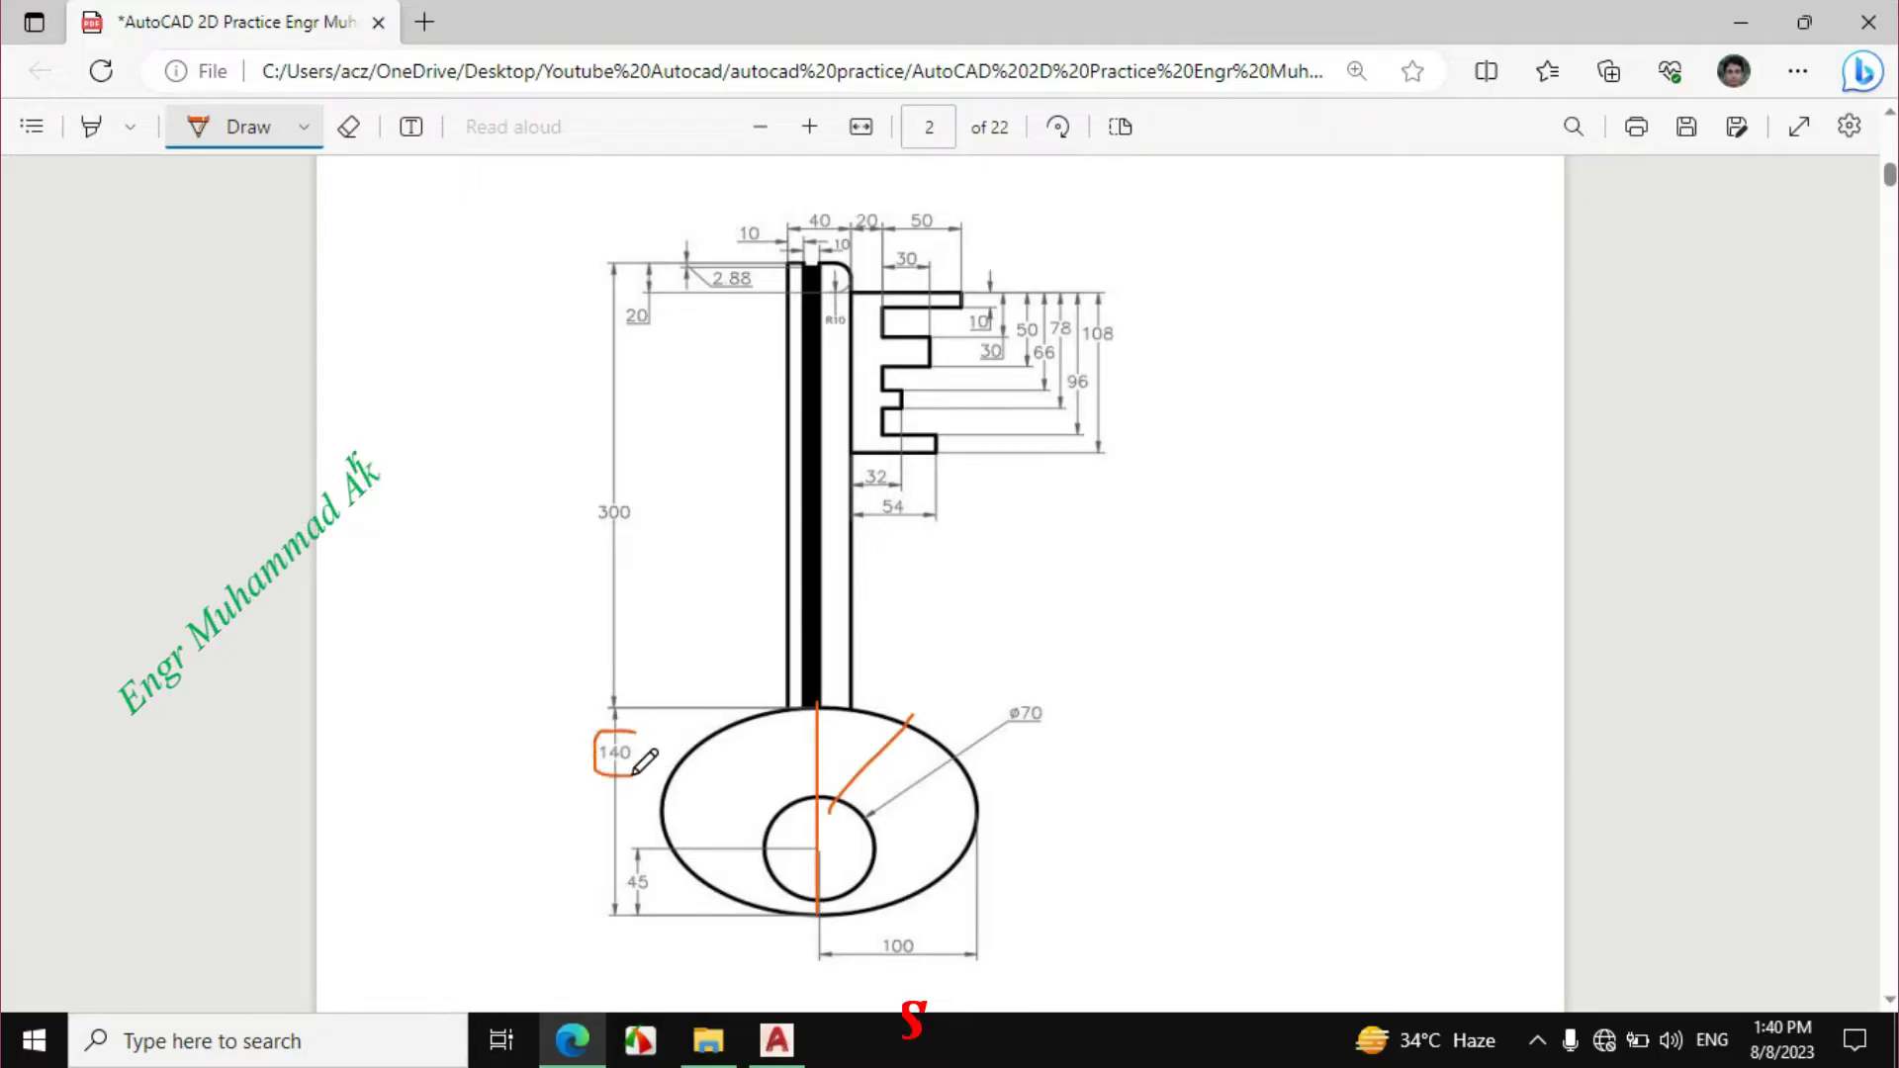
drag(817, 810, 976, 810)
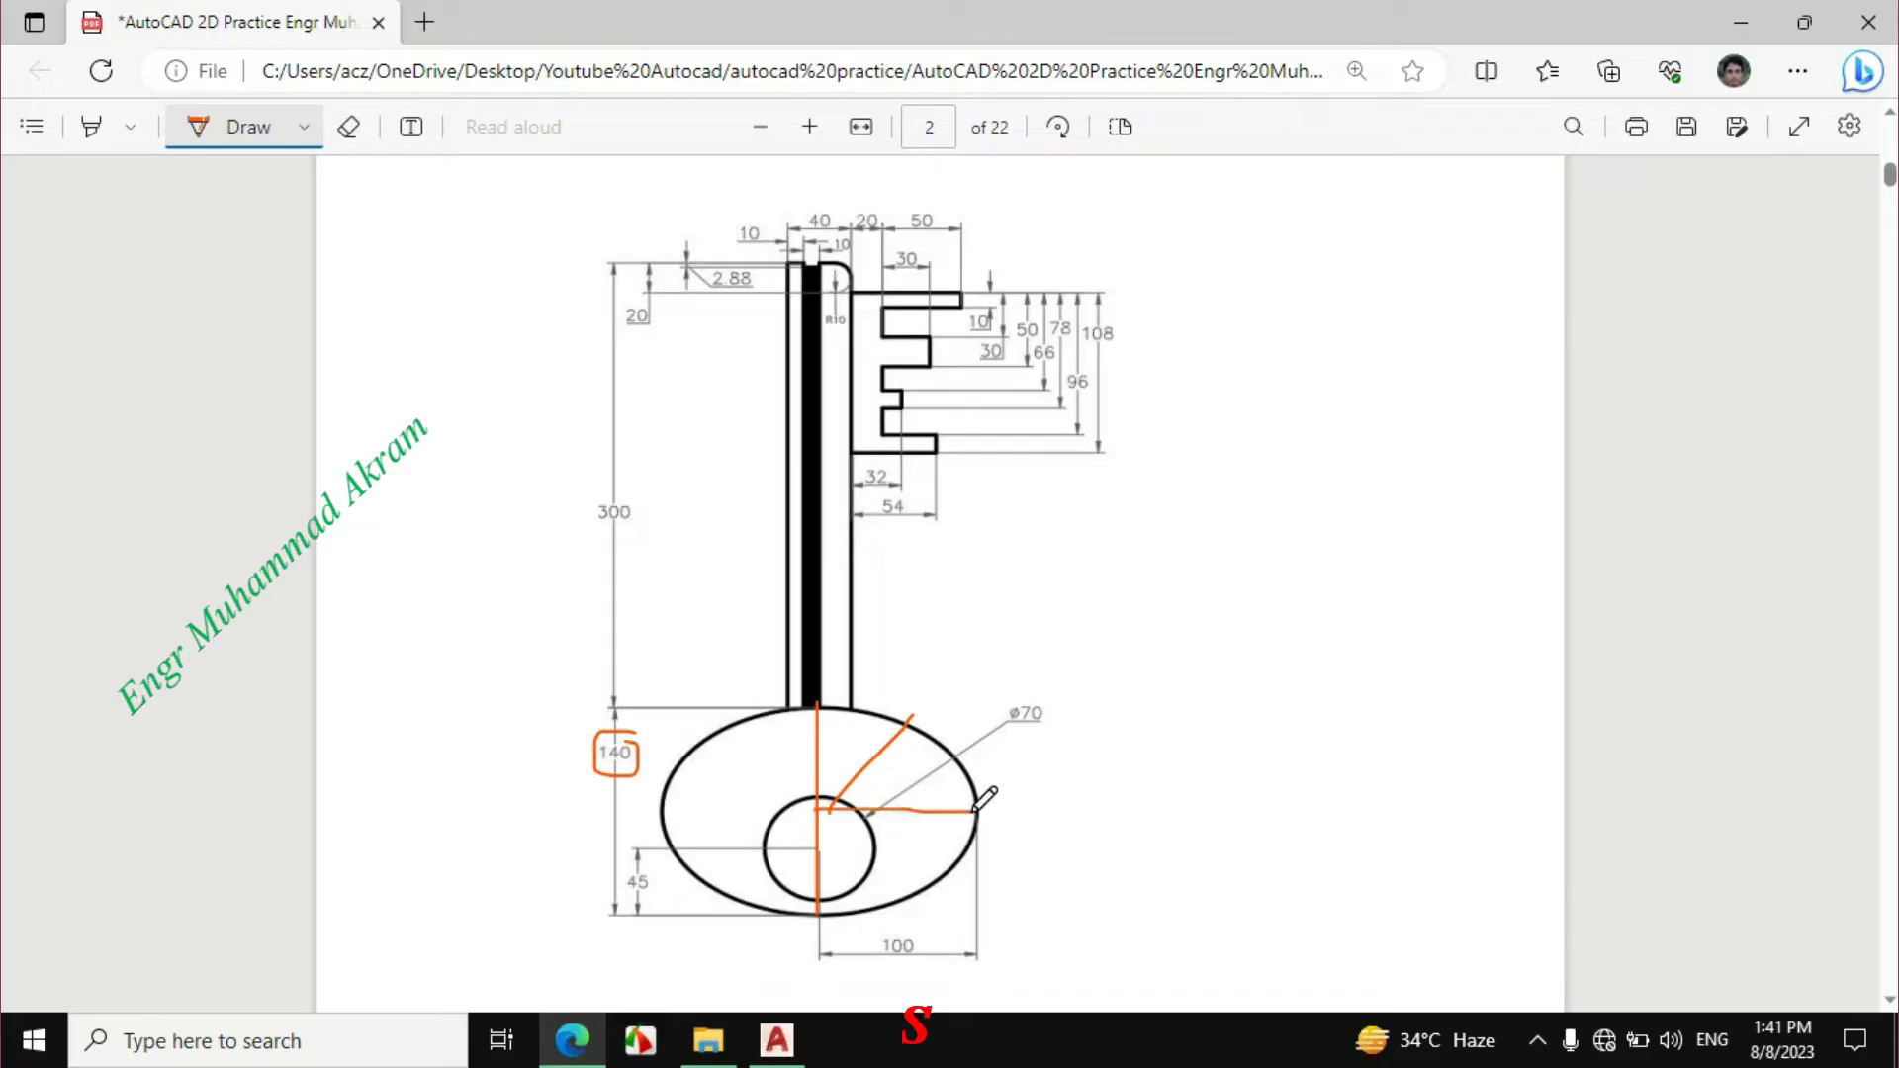
mouse_move(894, 940)
mouse_down()
mouse_move(933, 961)
mouse_move(918, 914)
mouse_up()
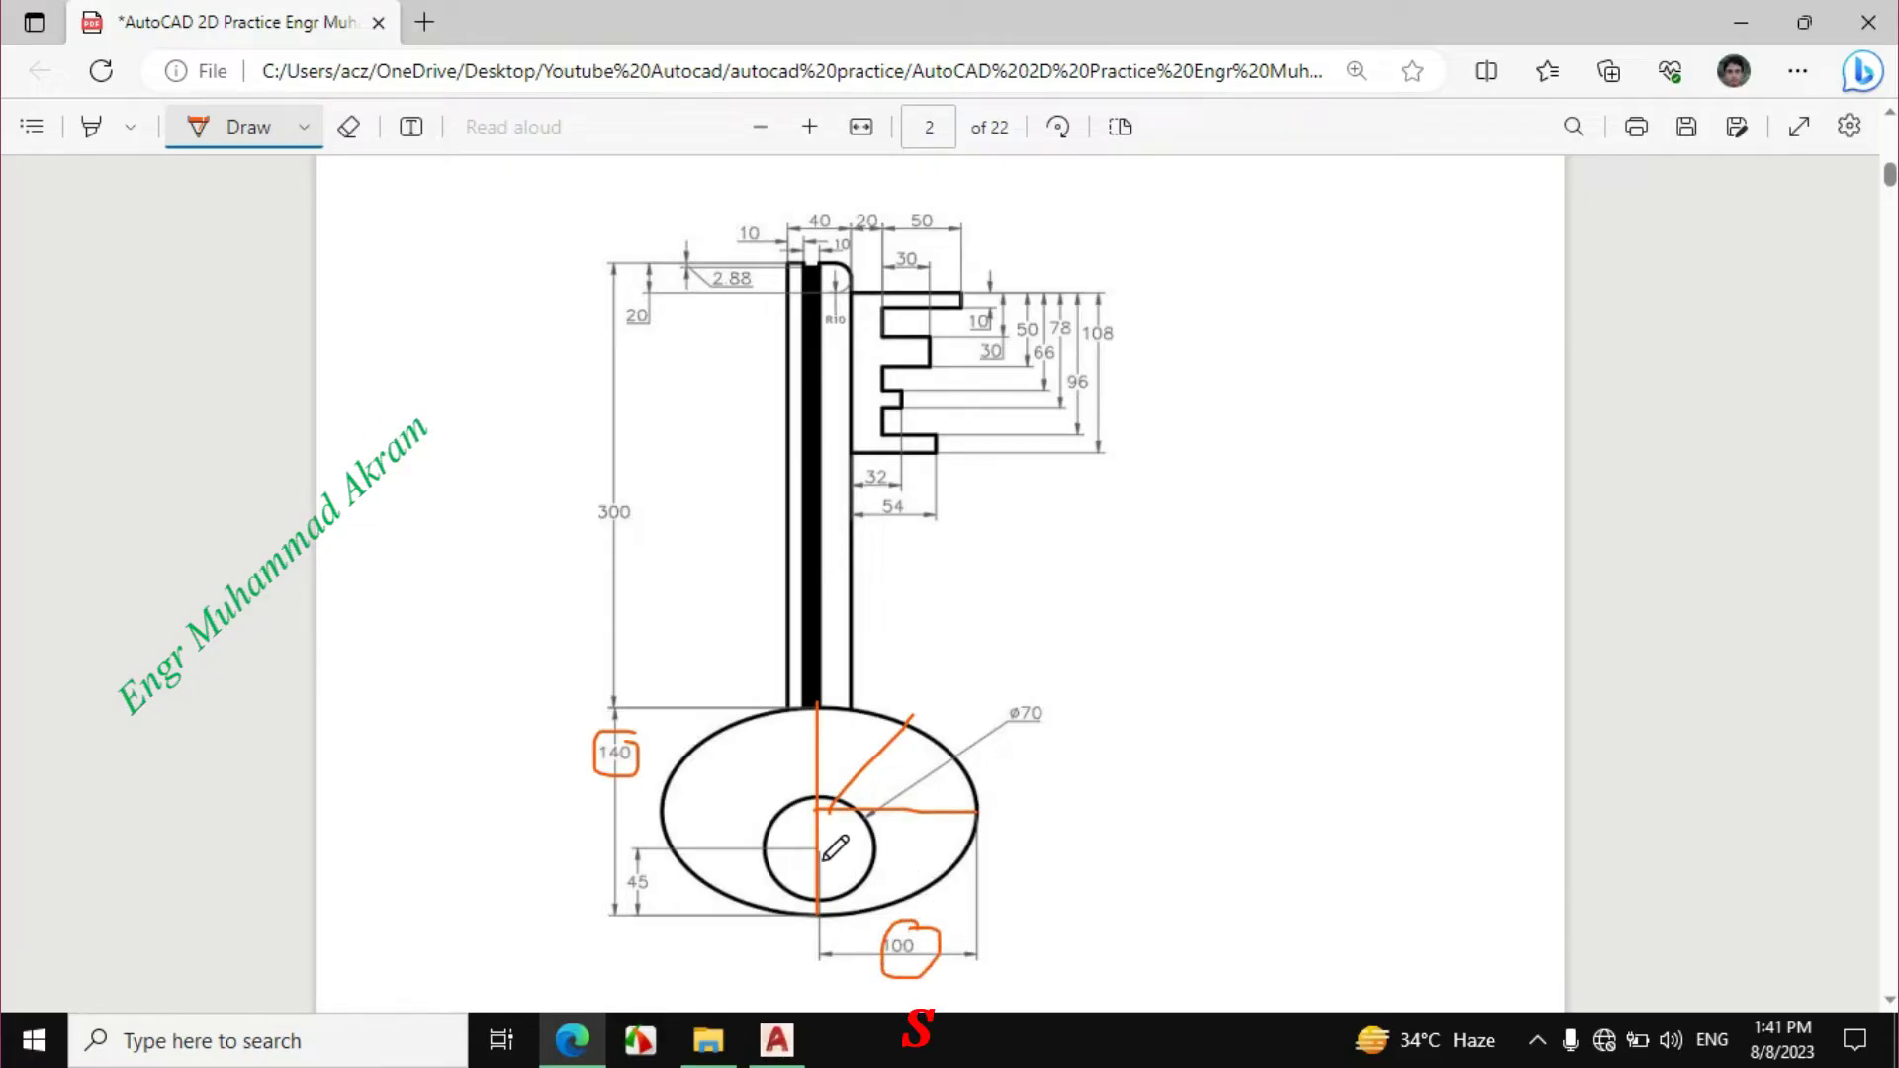
Start an Axis, End ellipse with a 200-unit first axis.
click(776, 1039)
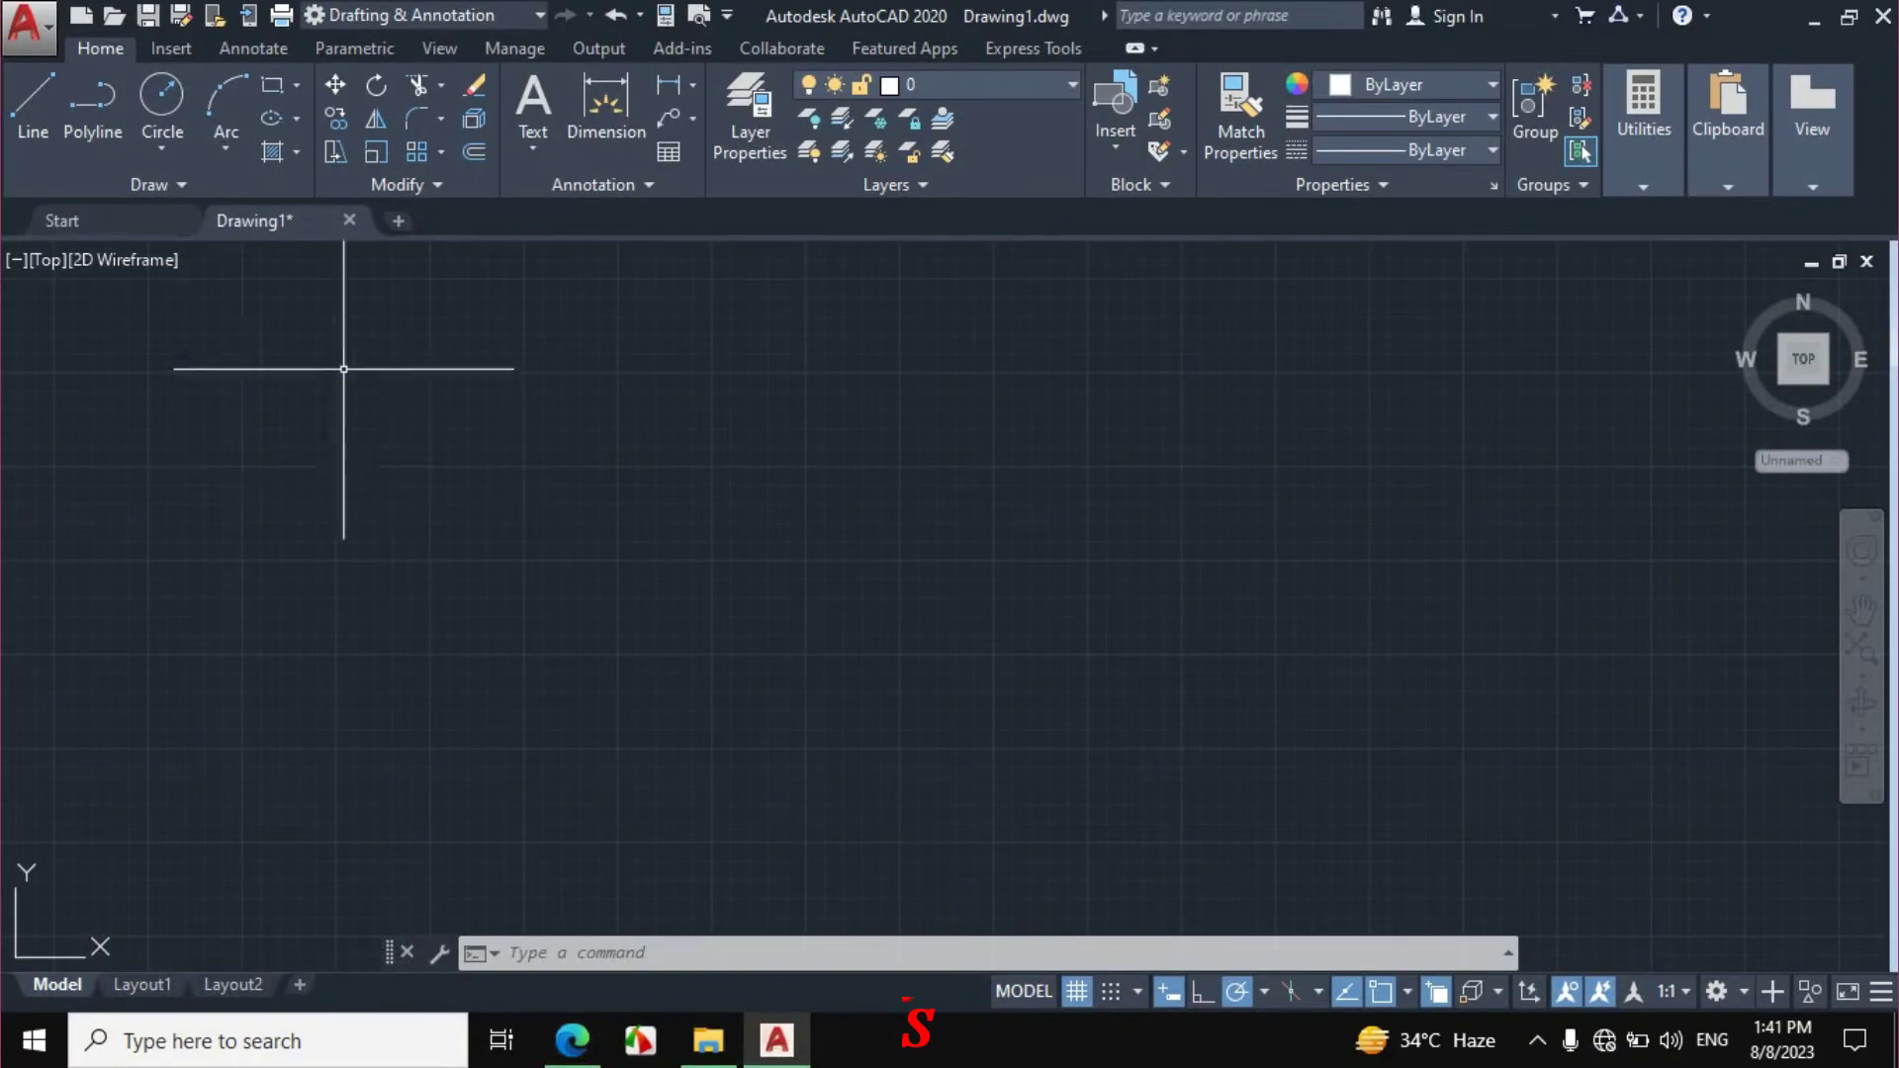
click(297, 121)
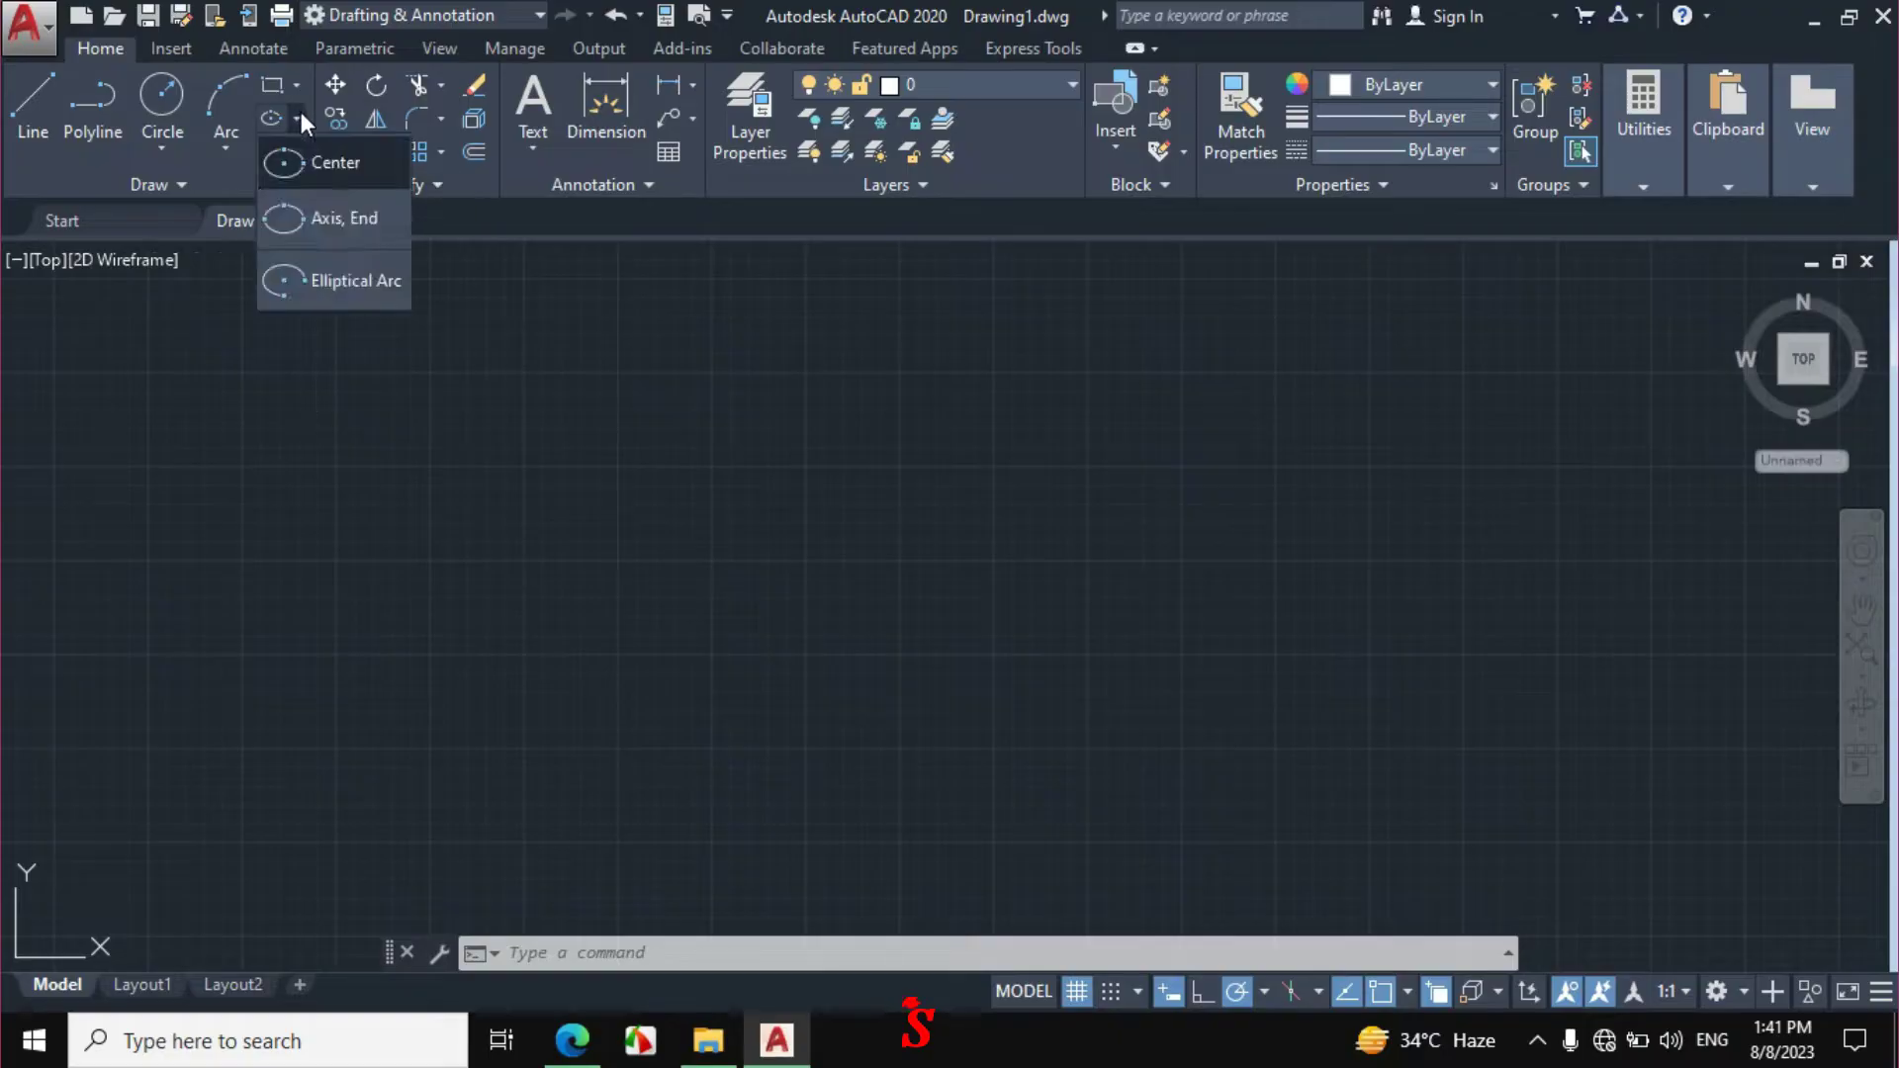
click(337, 216)
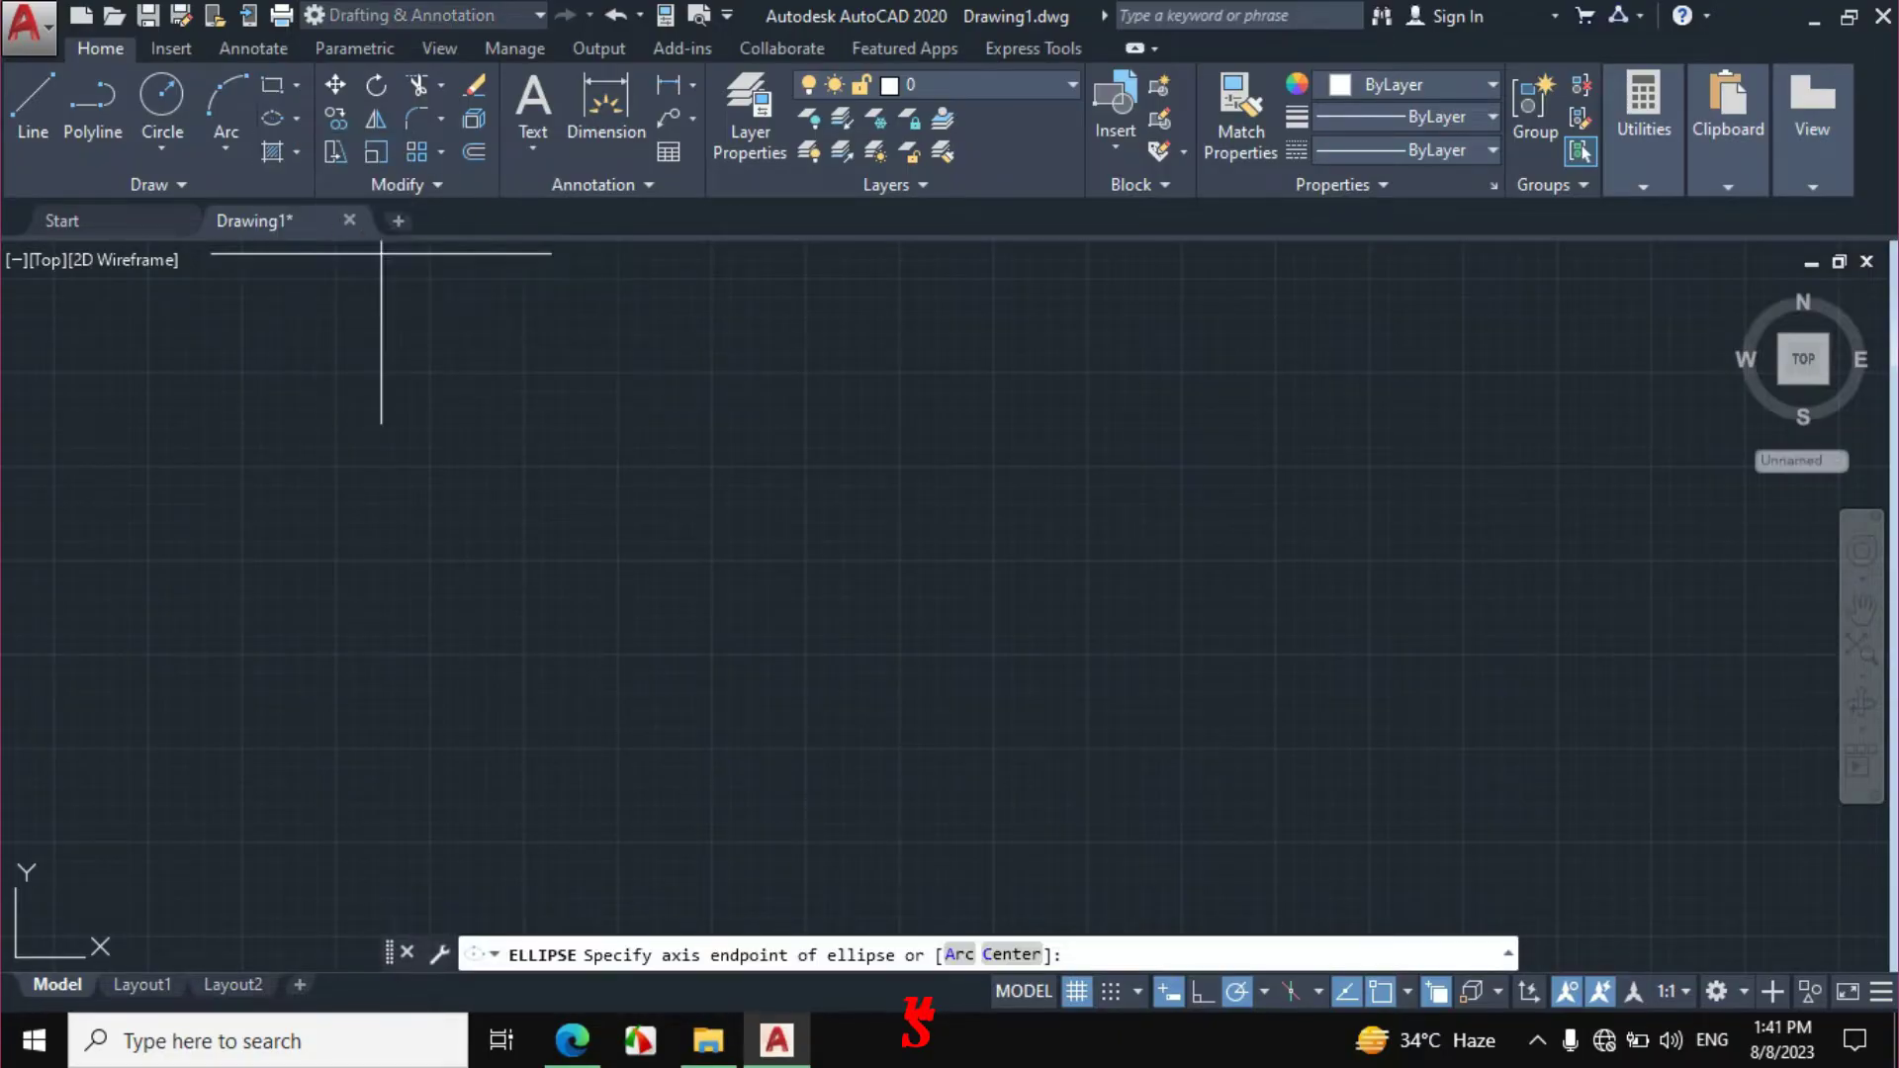
click(659, 475)
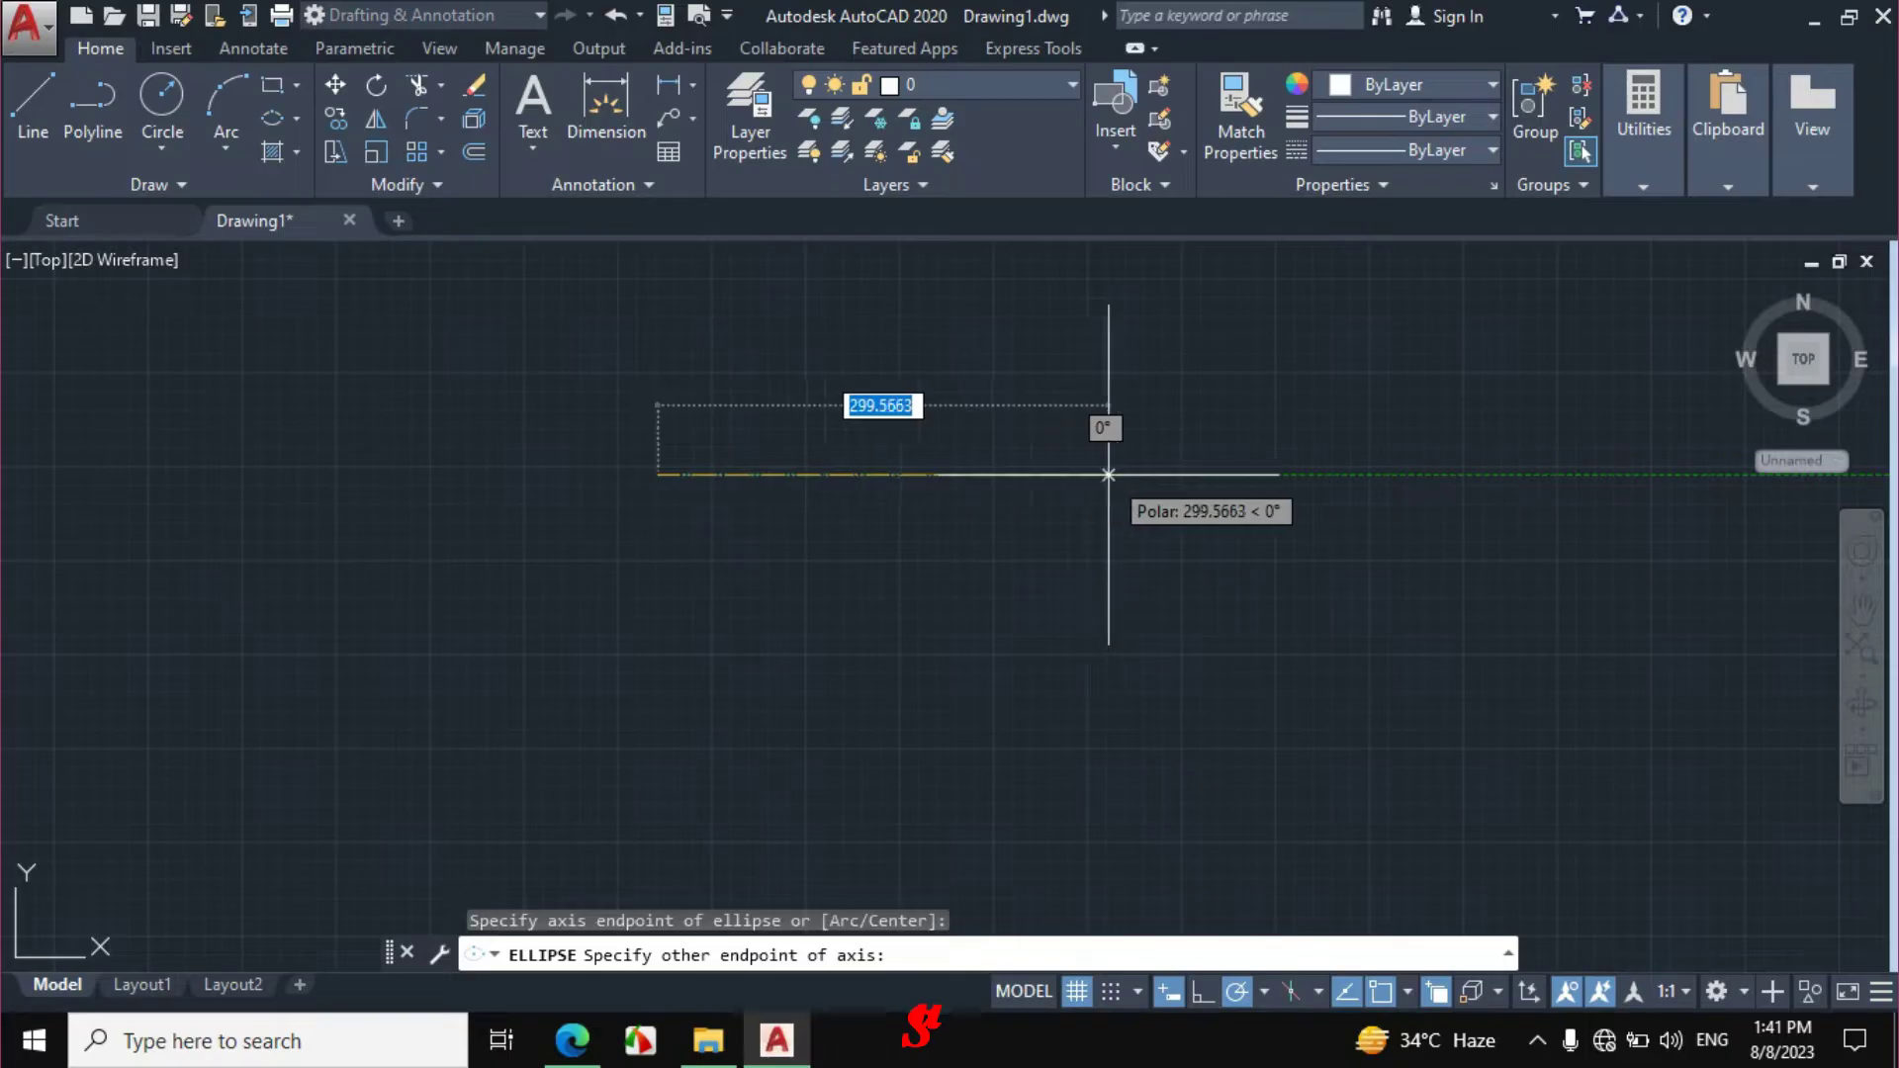
text(200)
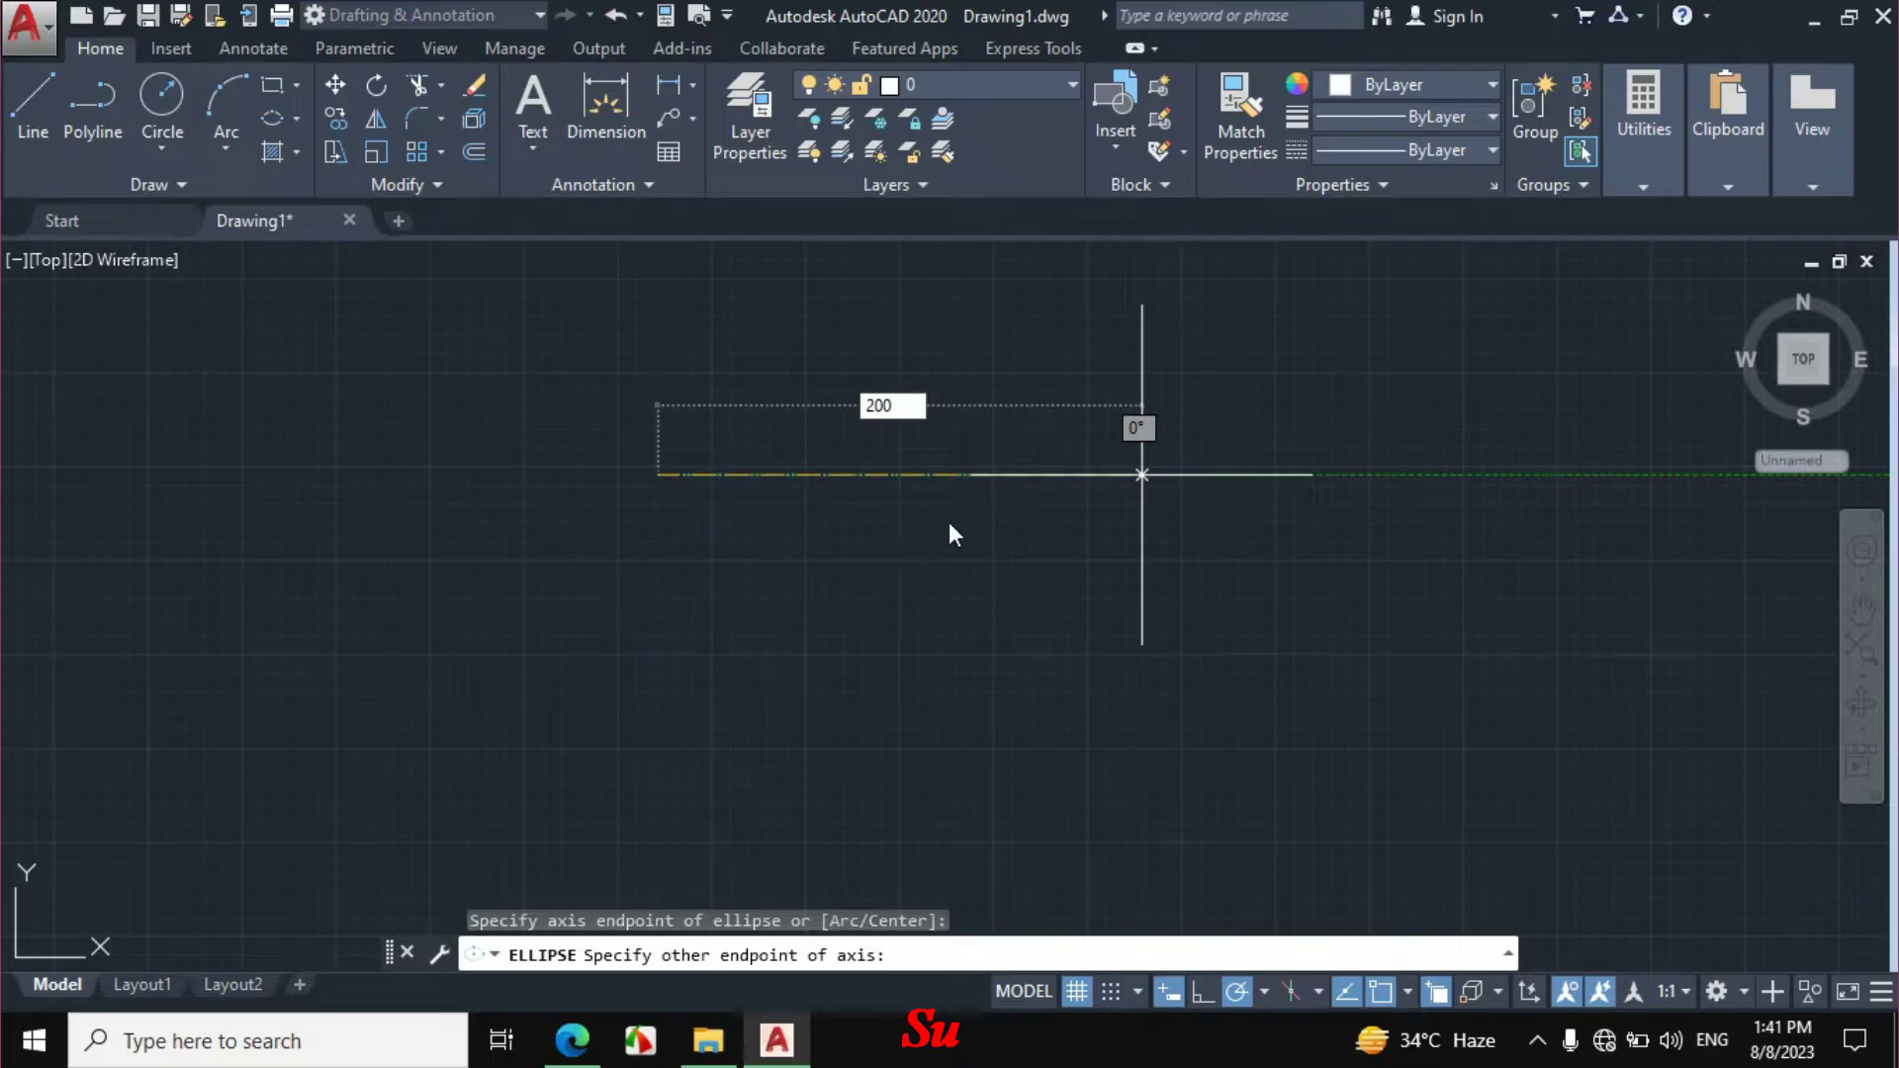
key(Return)
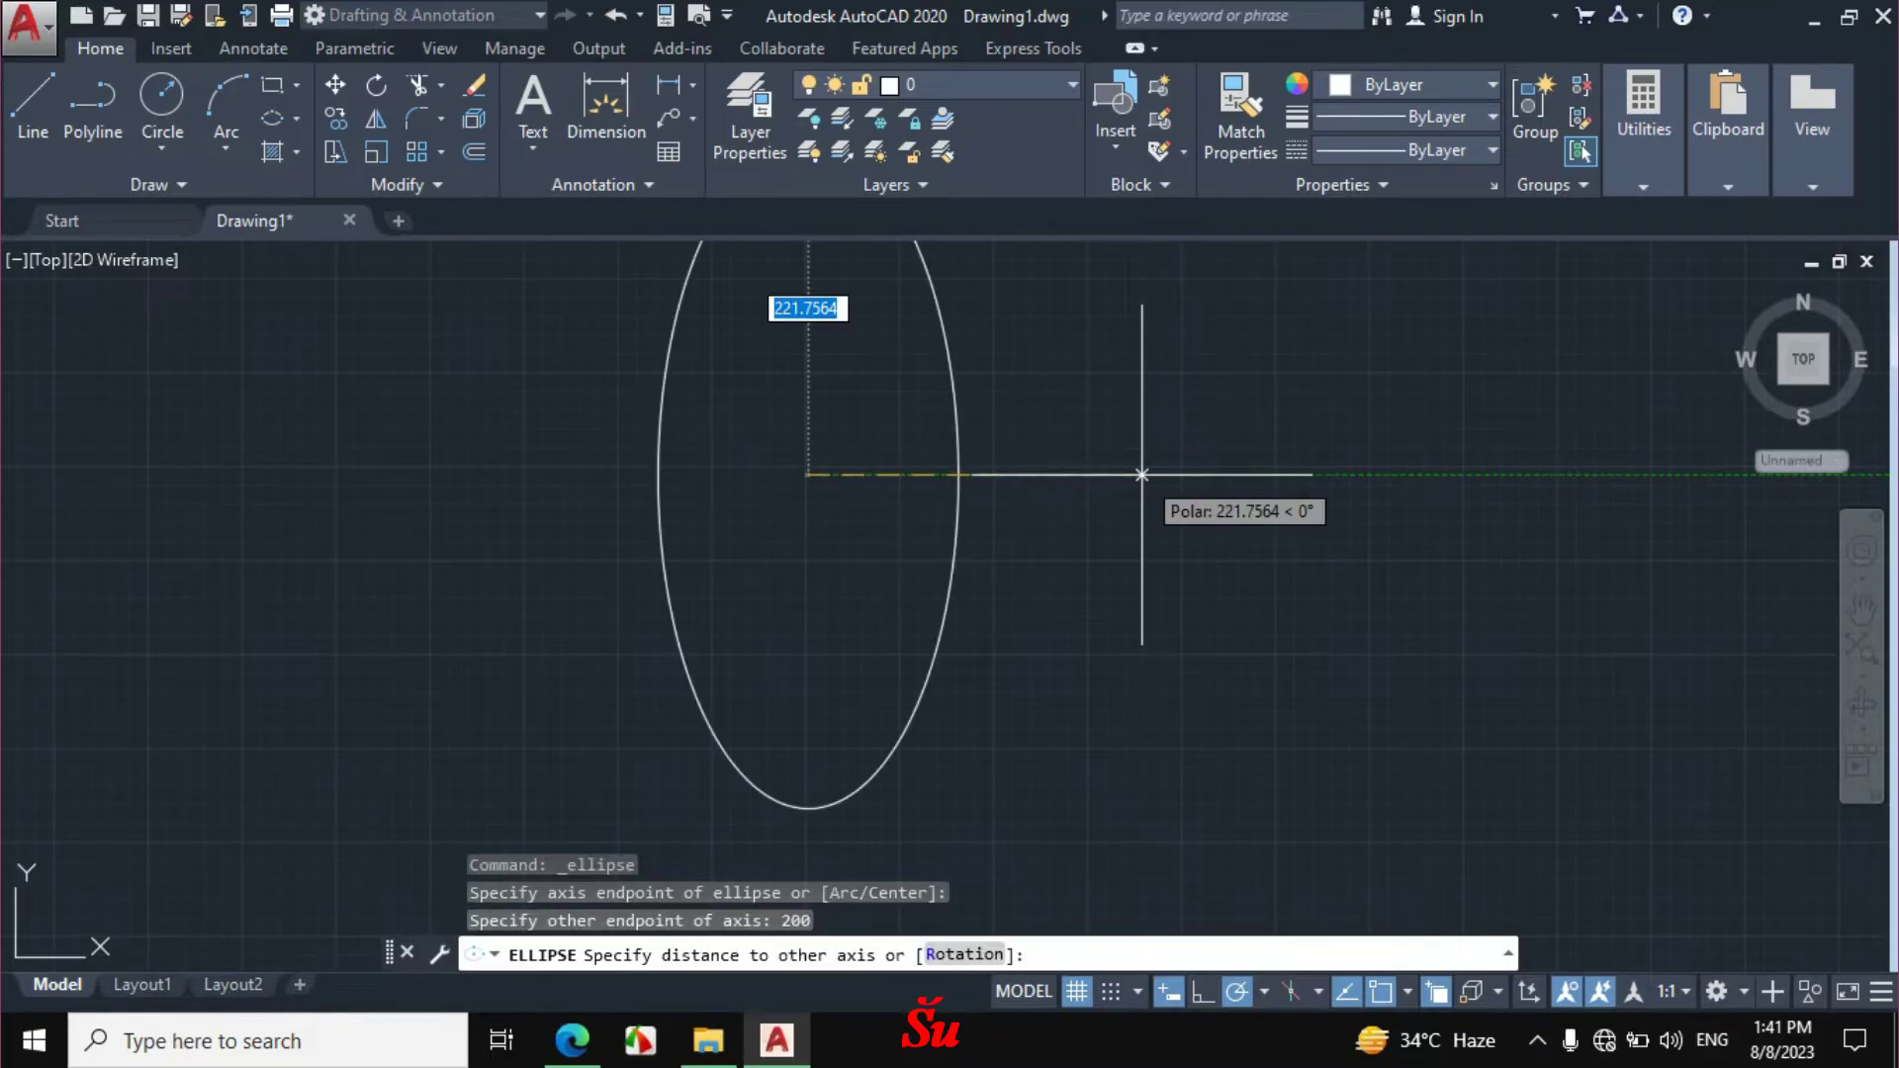
Ink a vertical centre line through the head and write 70 on the reference PDF.
click(590, 1039)
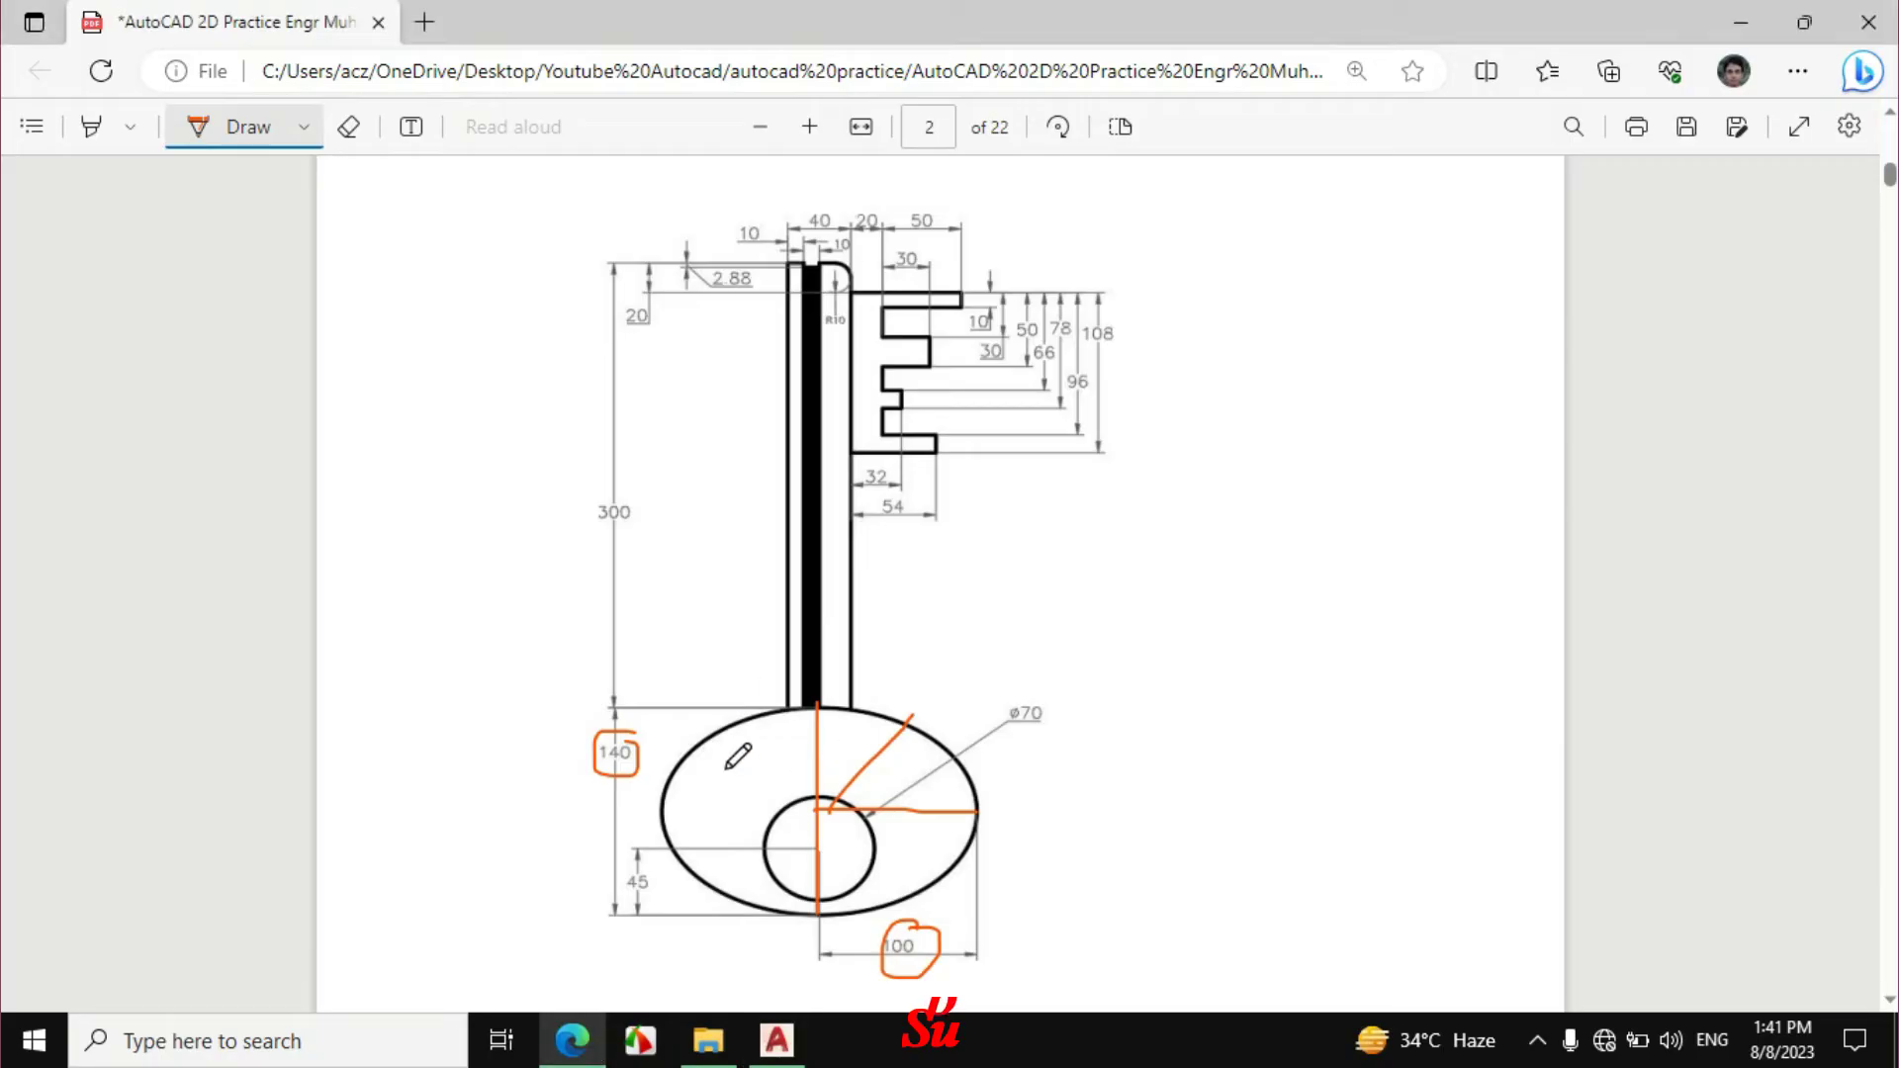
drag(817, 703, 817, 847)
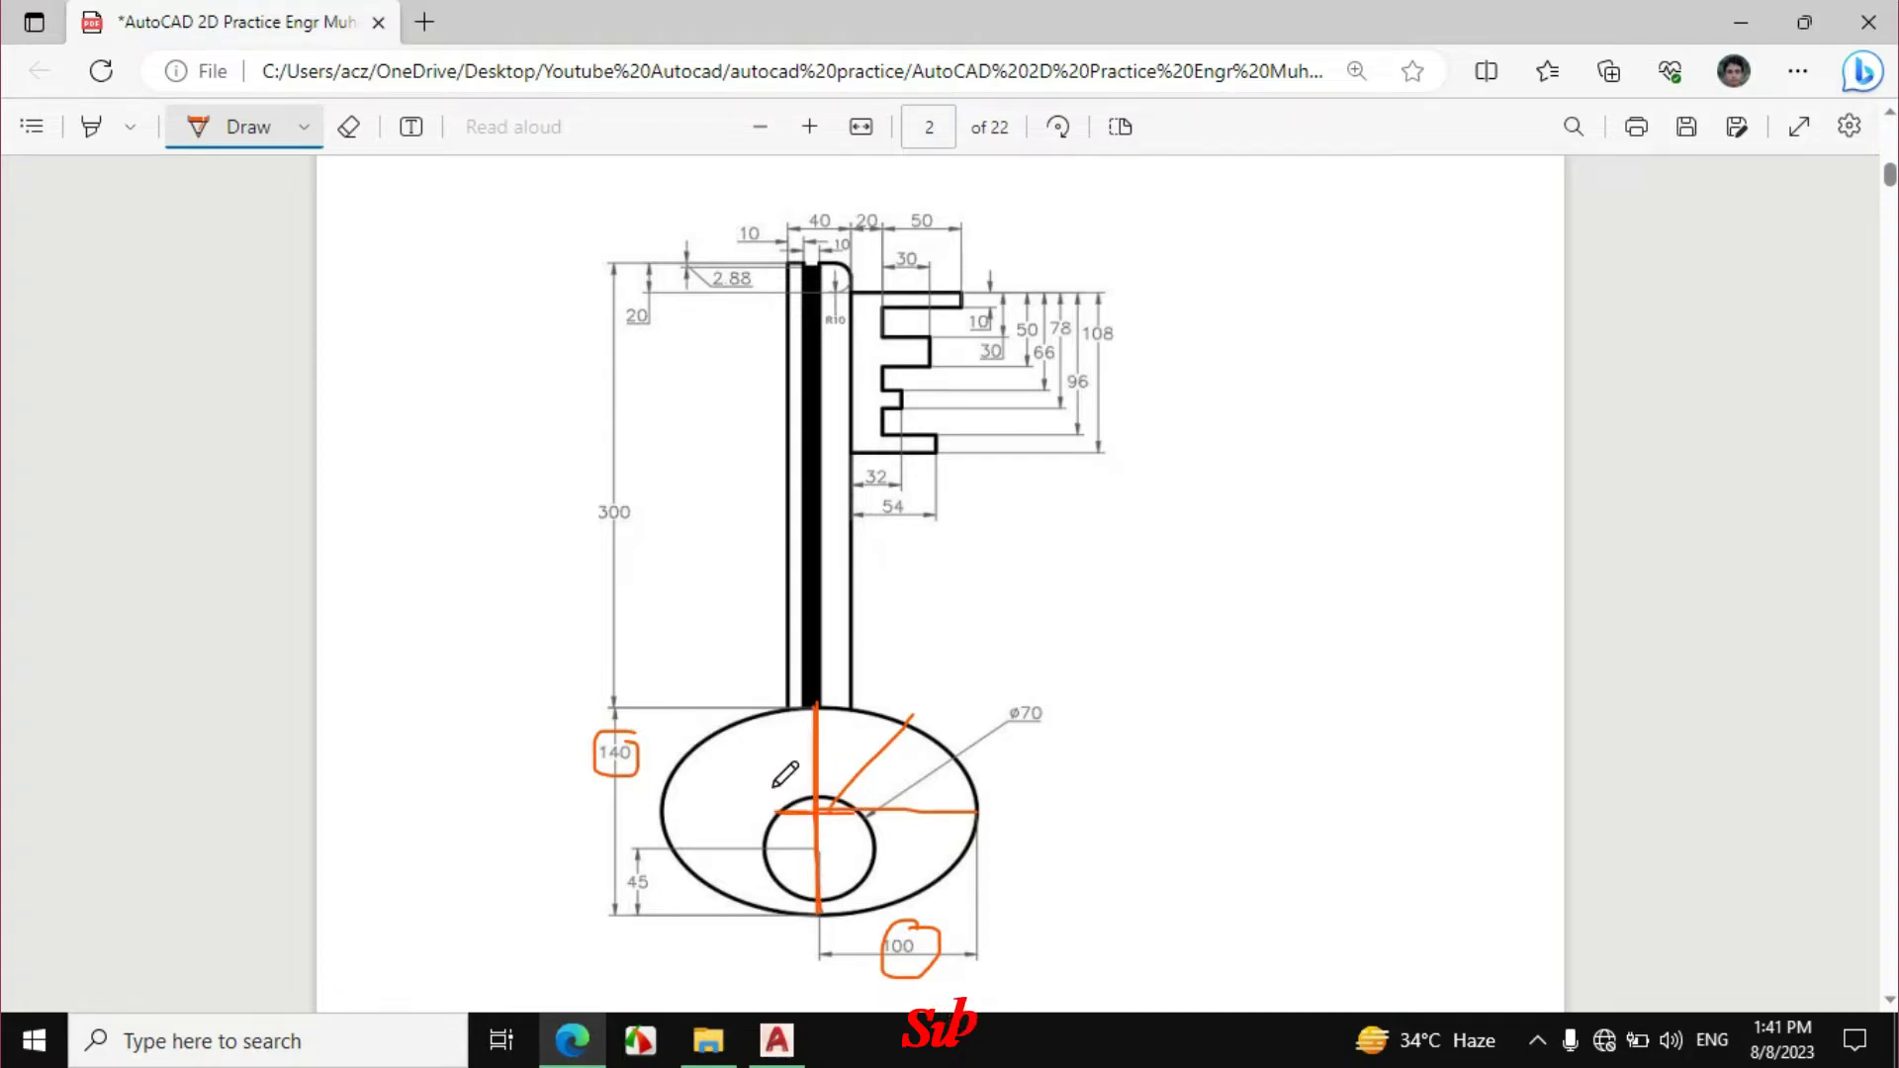
drag(761, 749, 774, 778)
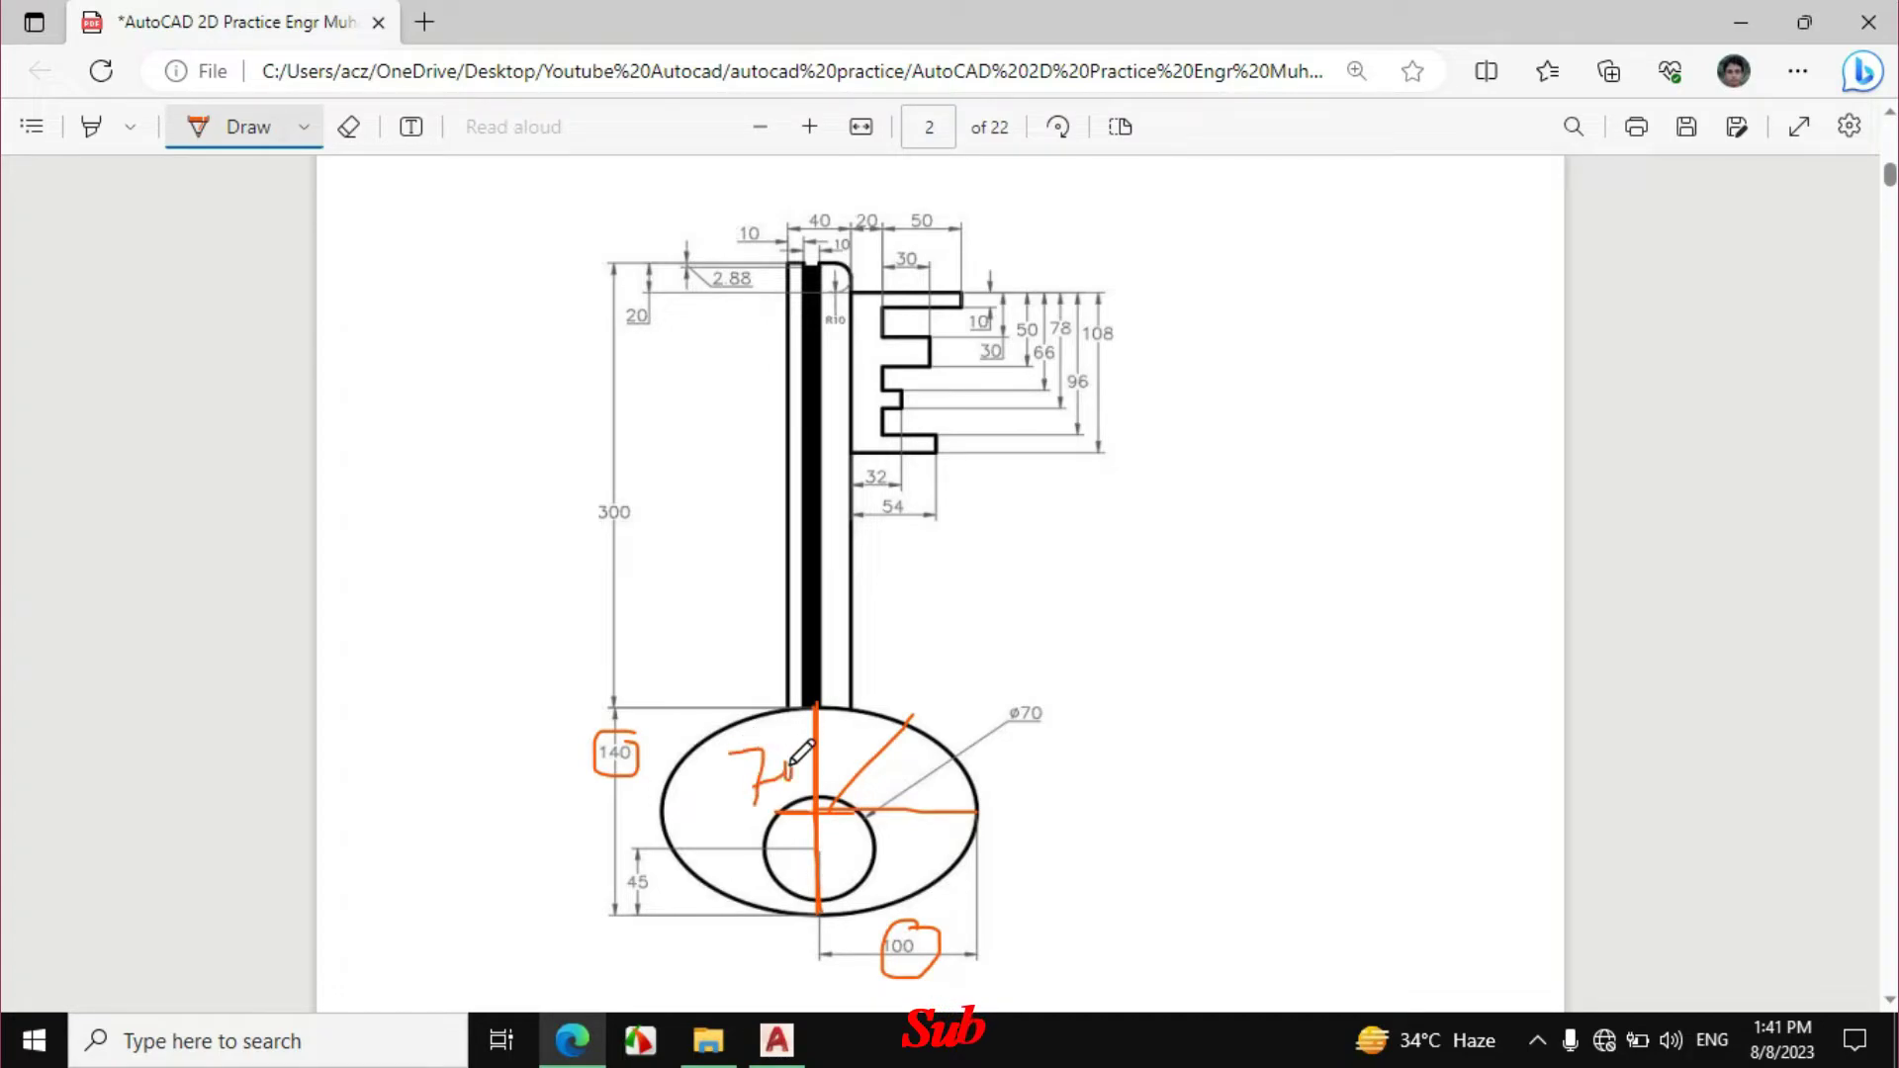
click(778, 1038)
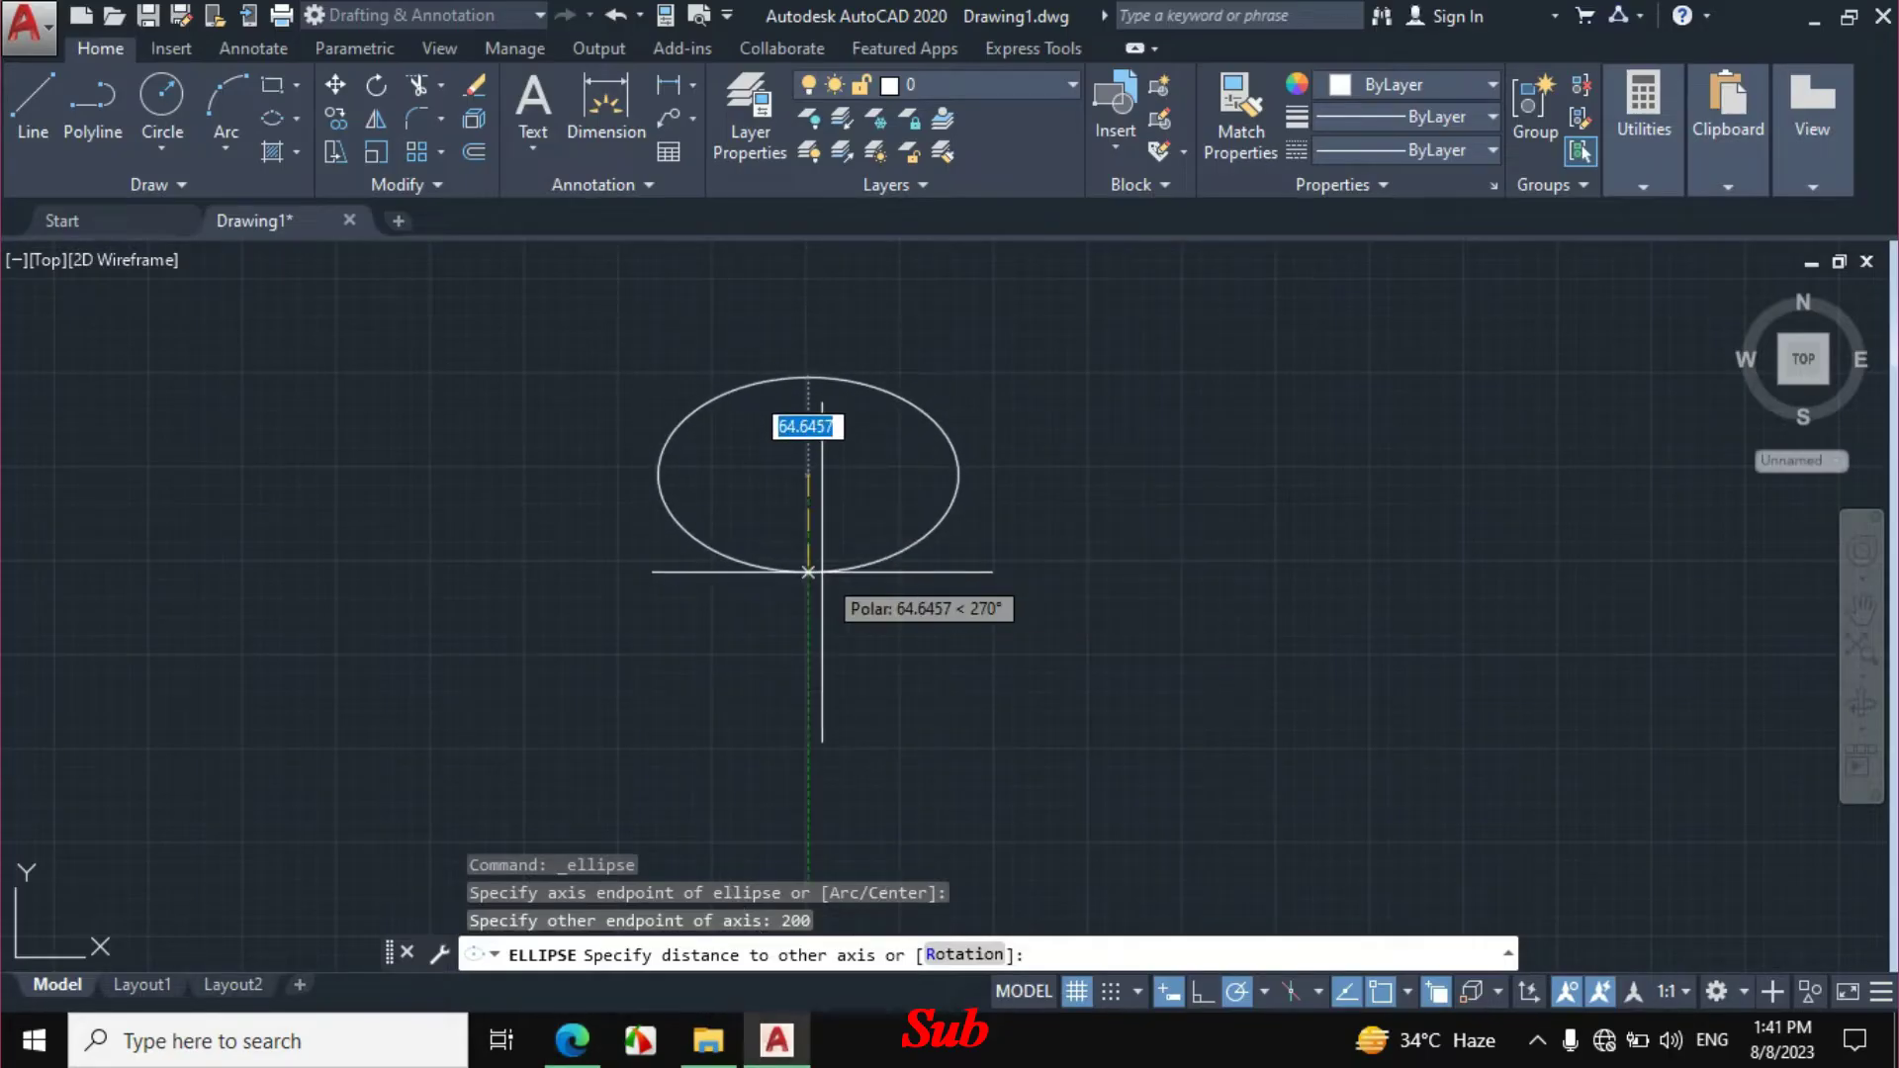
Finish the ellipse with a 70 half-axis and add a 140 linear dimension for its height.
text(70)
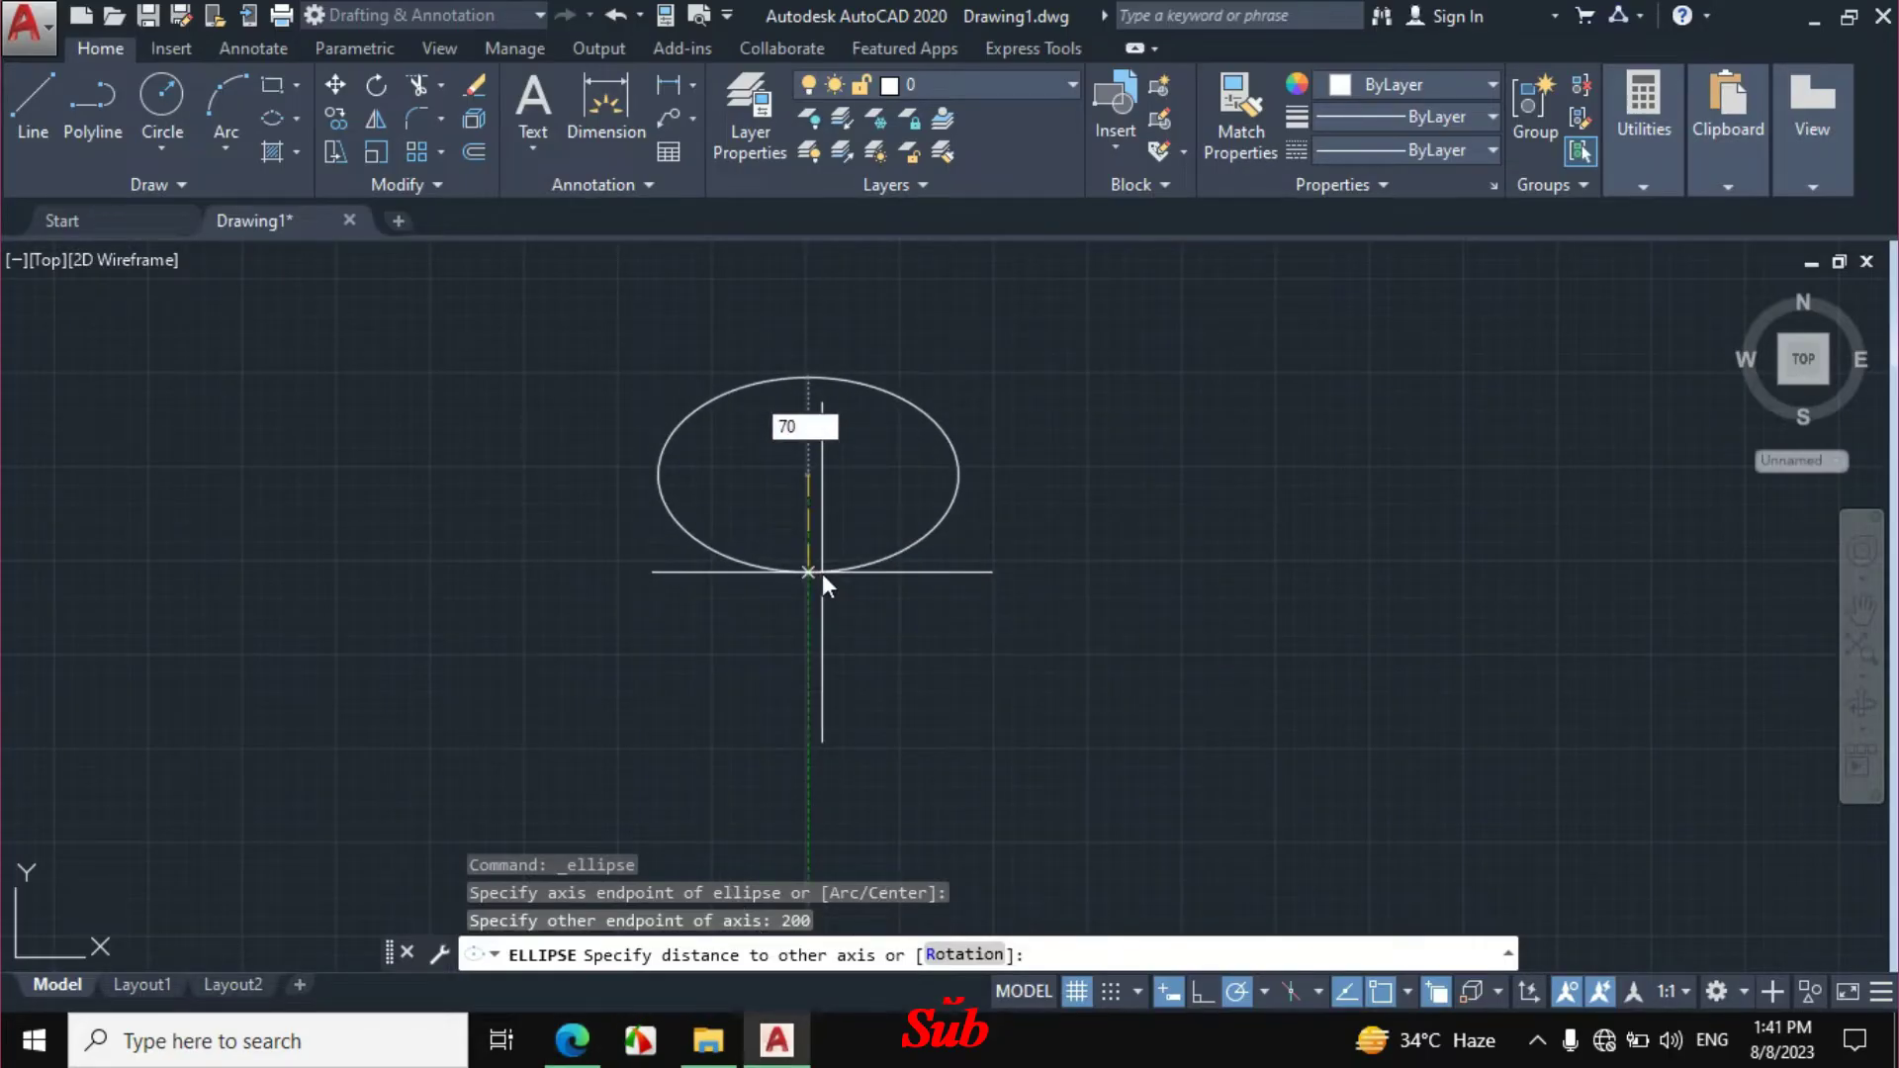
key(Return)
click(668, 86)
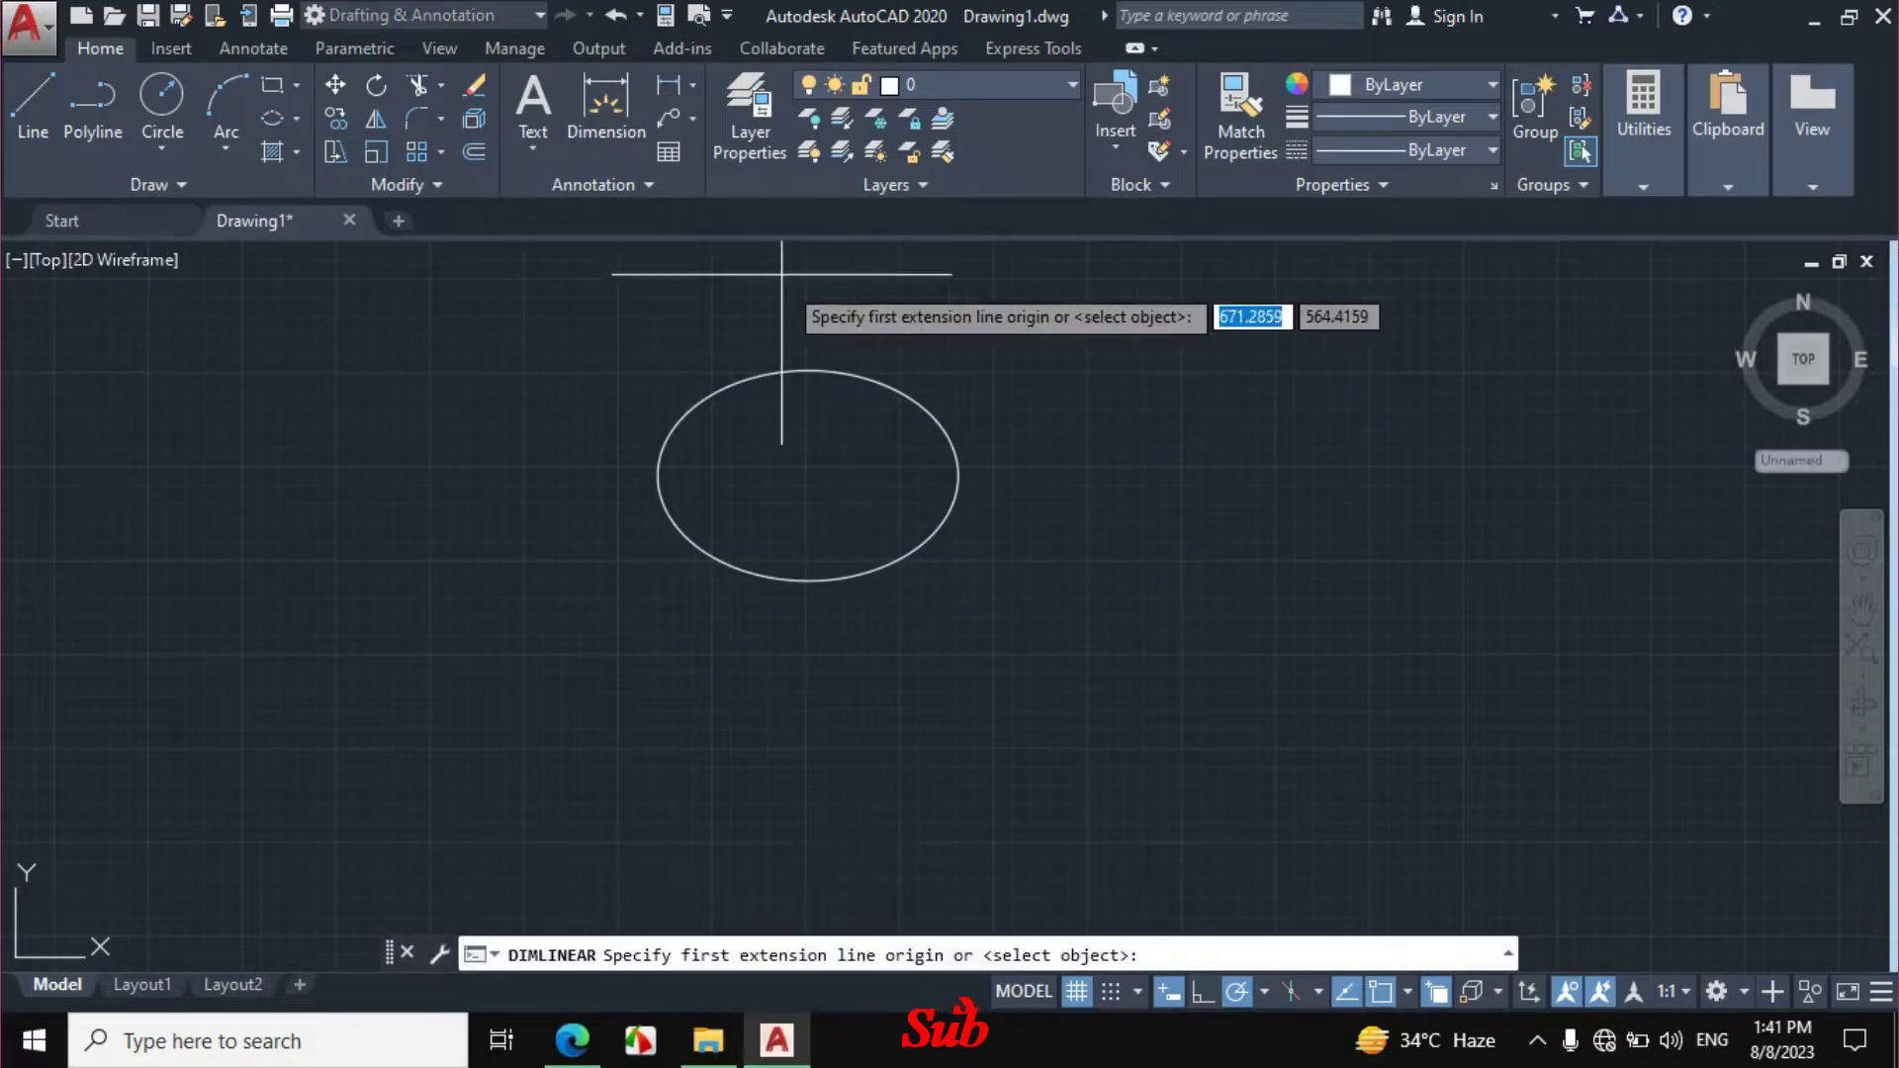
click(809, 370)
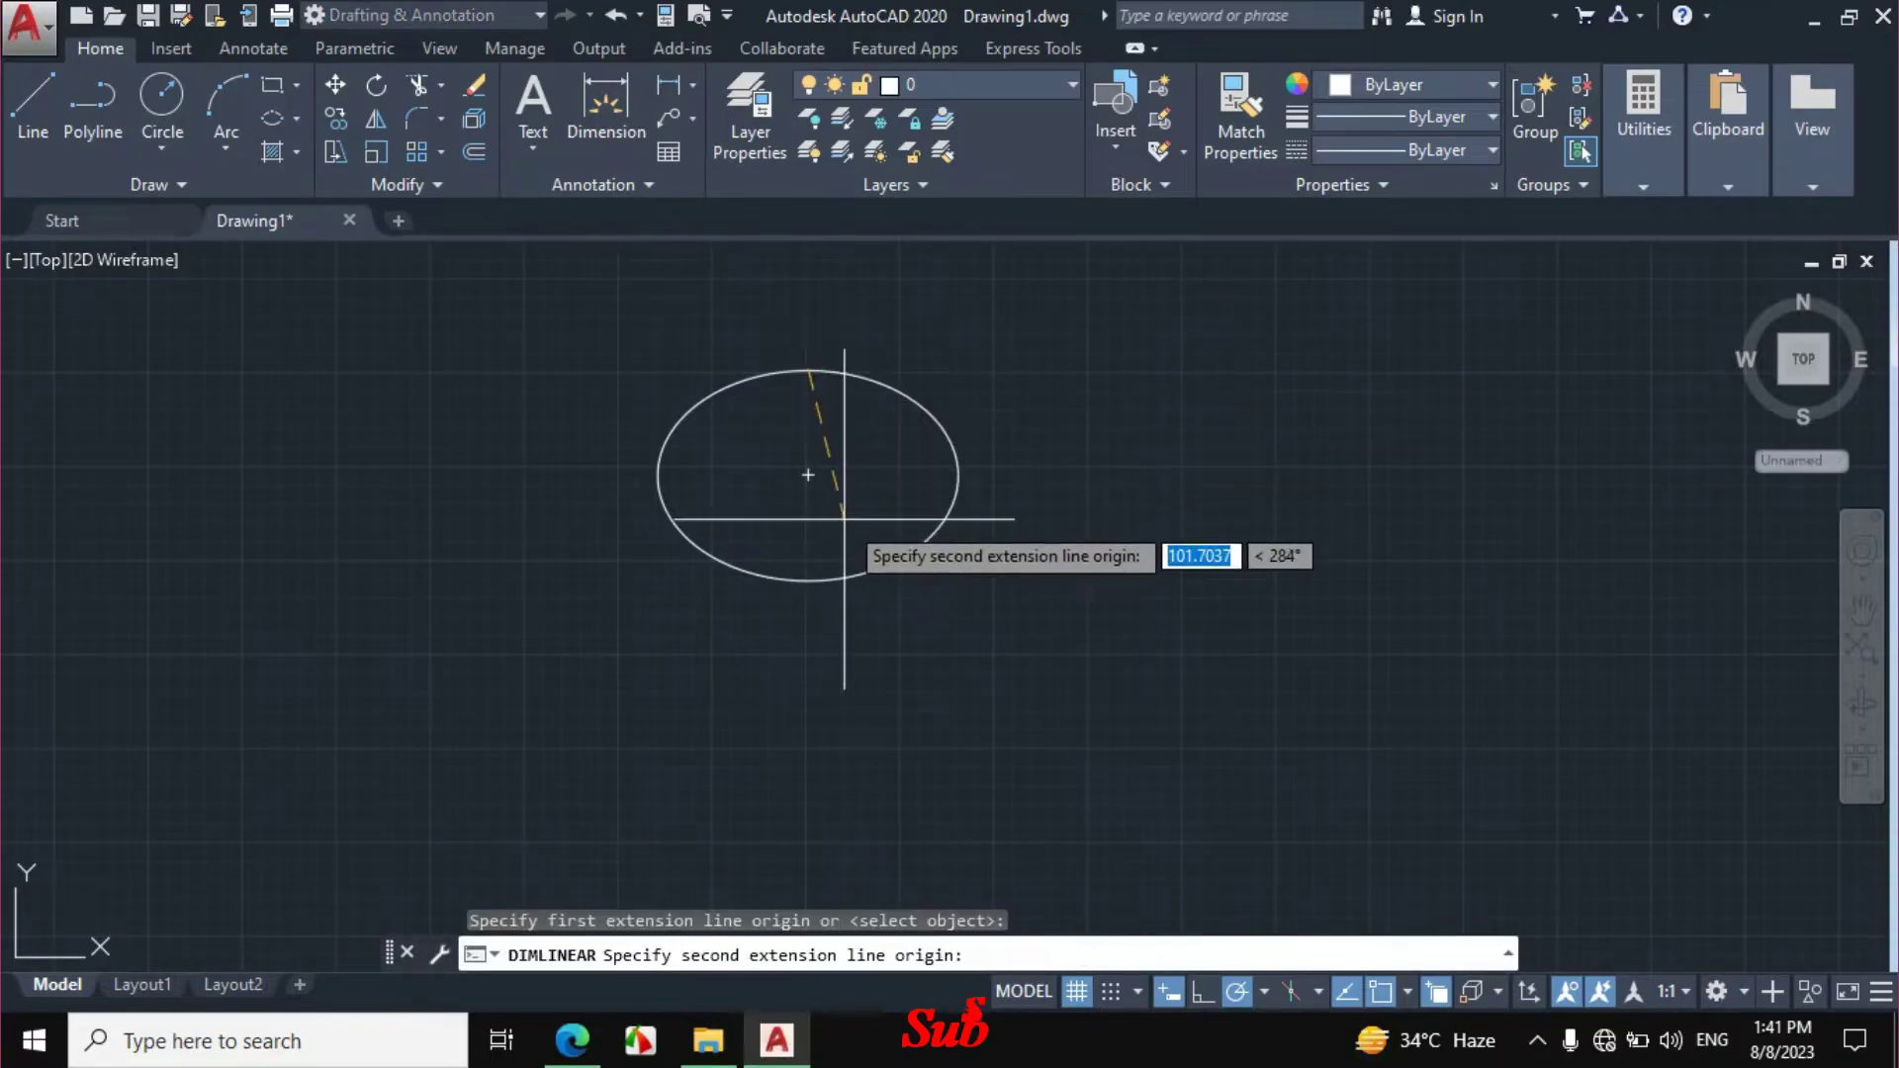
click(808, 581)
click(1104, 508)
scroll(1104, 509, up, 5)
scroll(1140, 401, up, 2)
scroll(1018, 511, down, 6)
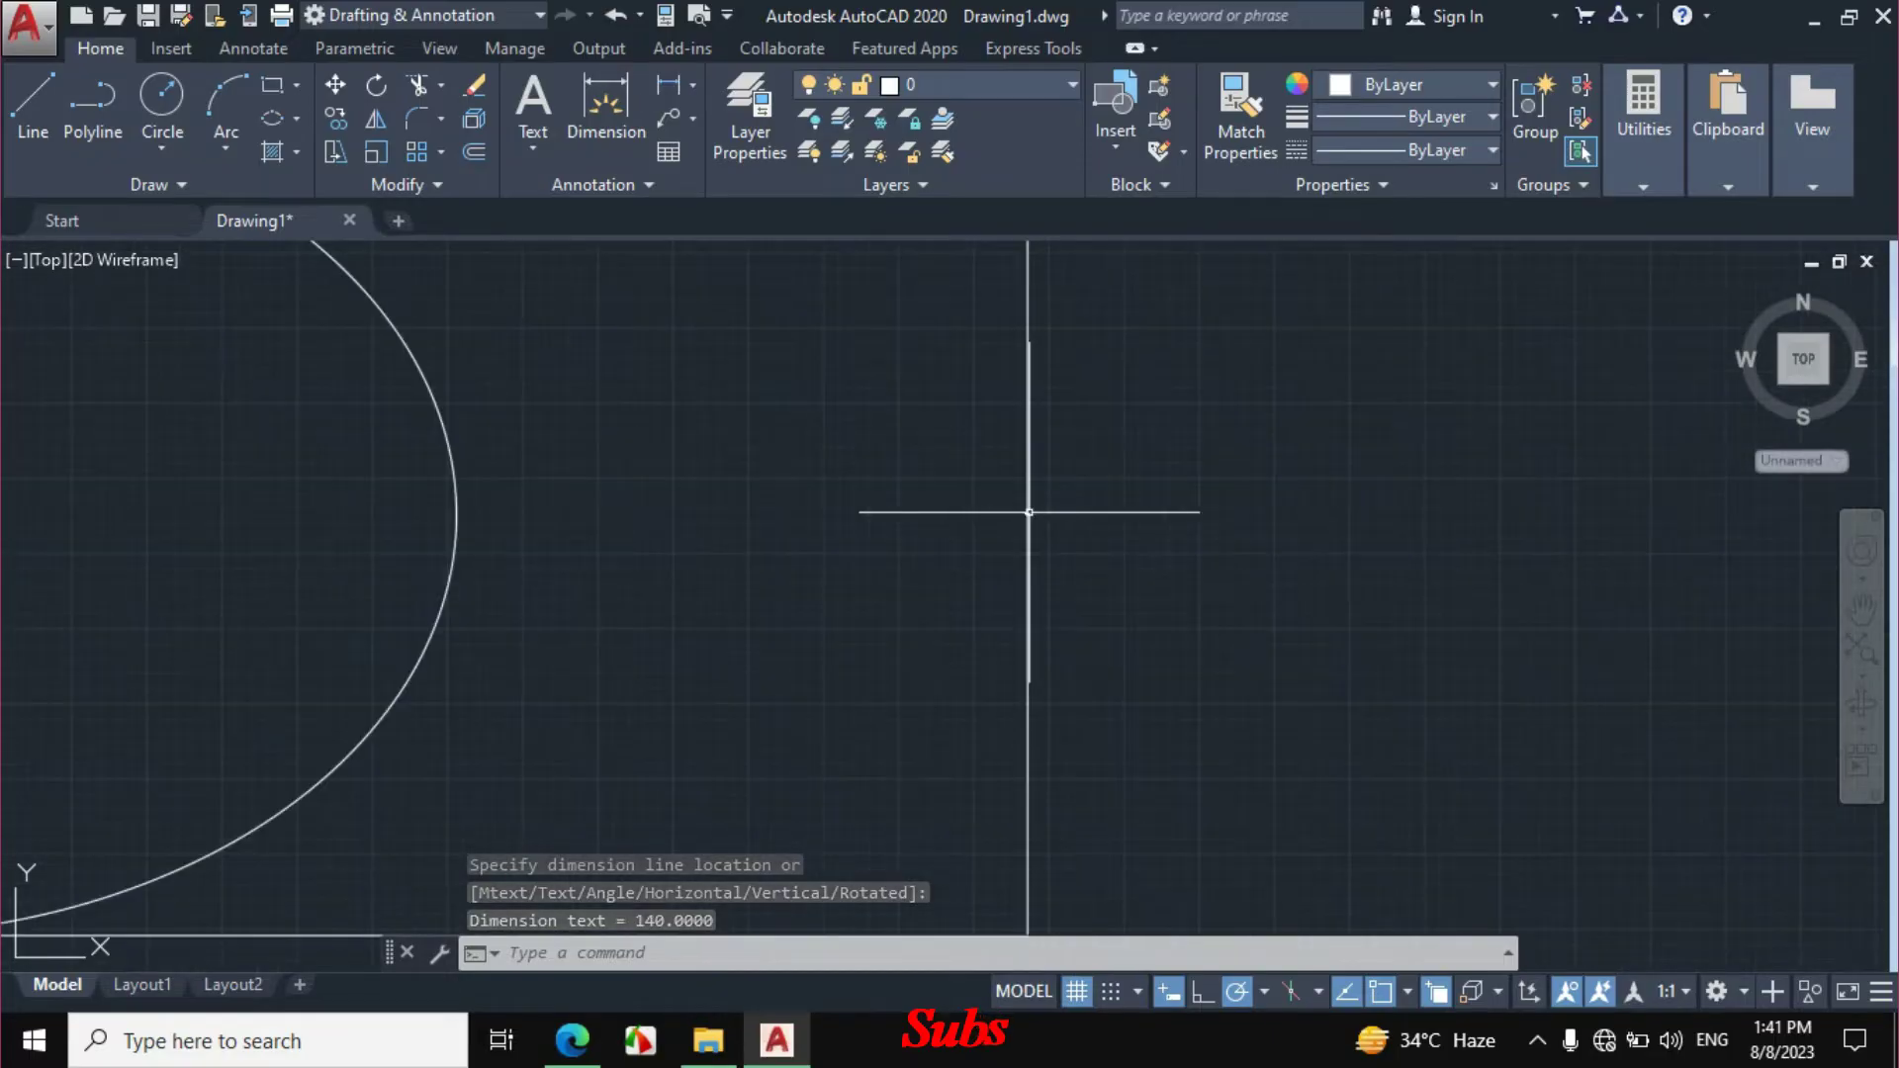
Add a 100 linear dimension from the ellipse centre to its right edge.
click(667, 86)
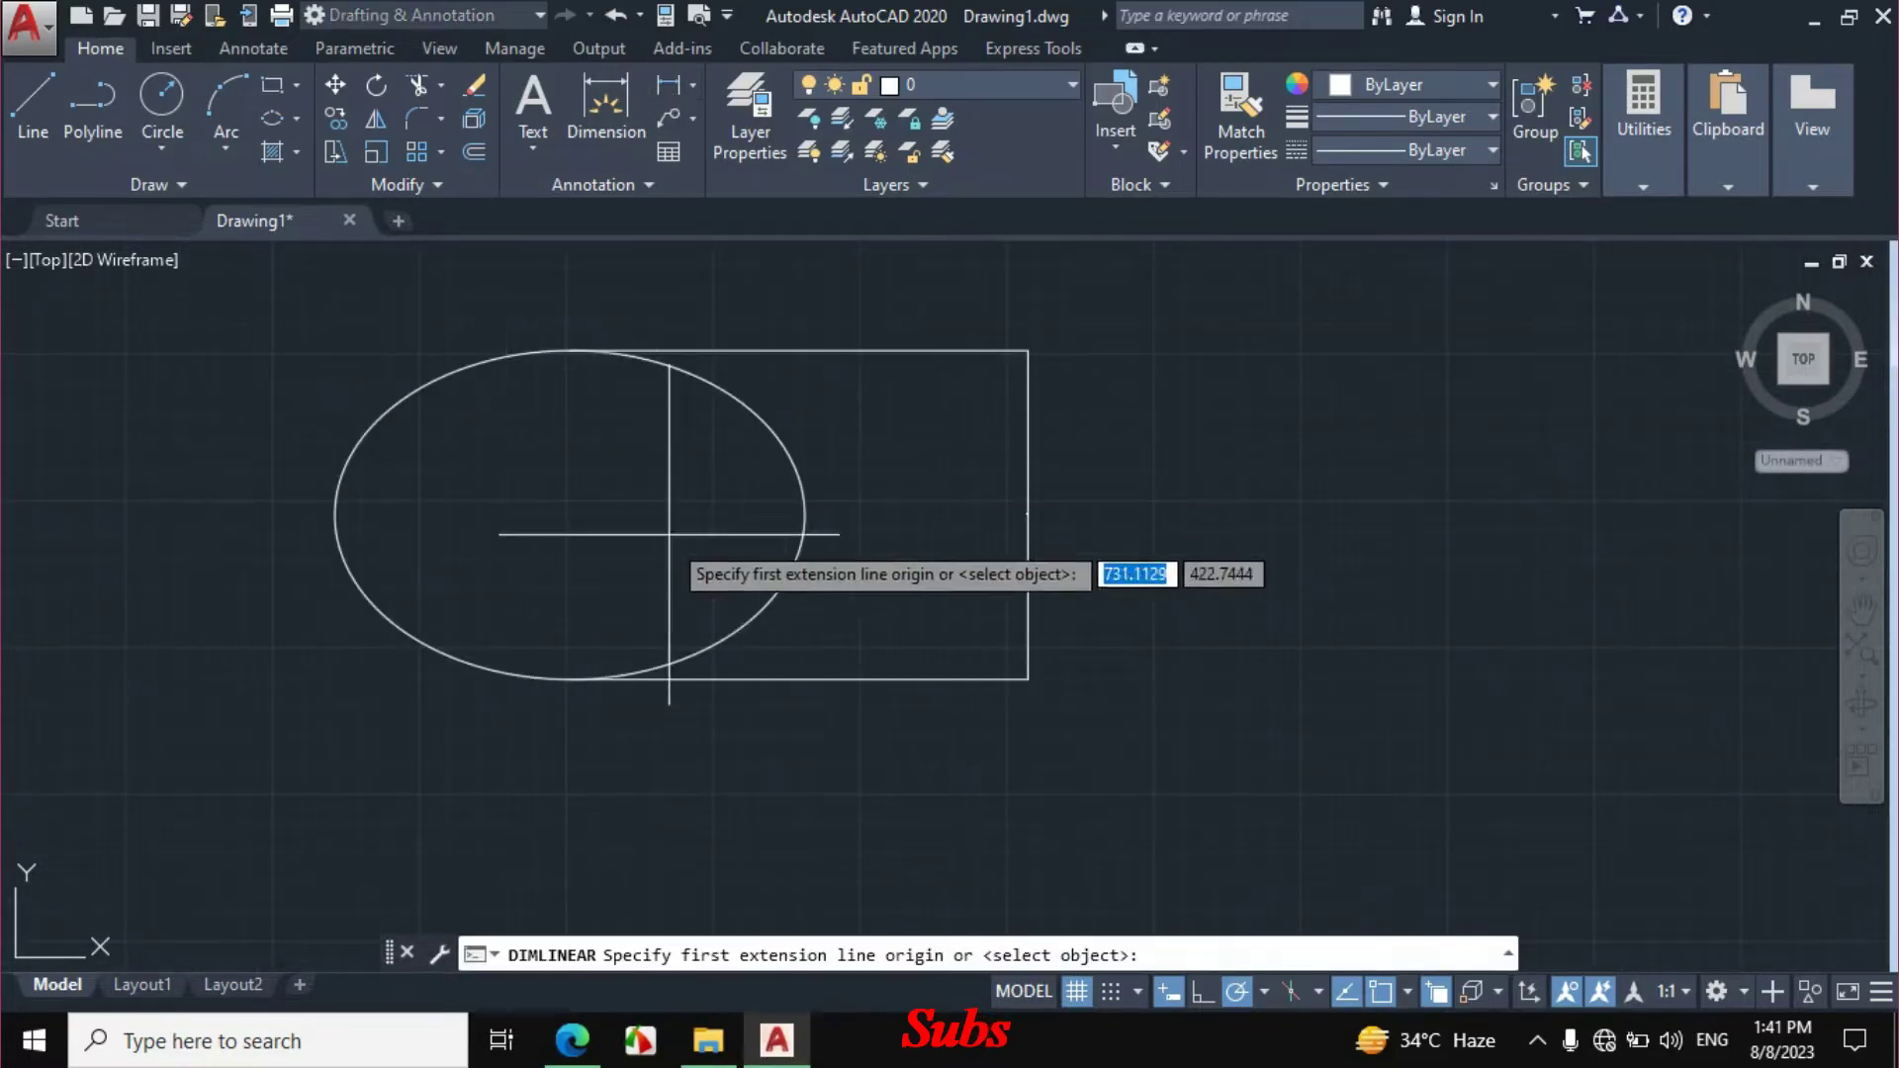
click(579, 514)
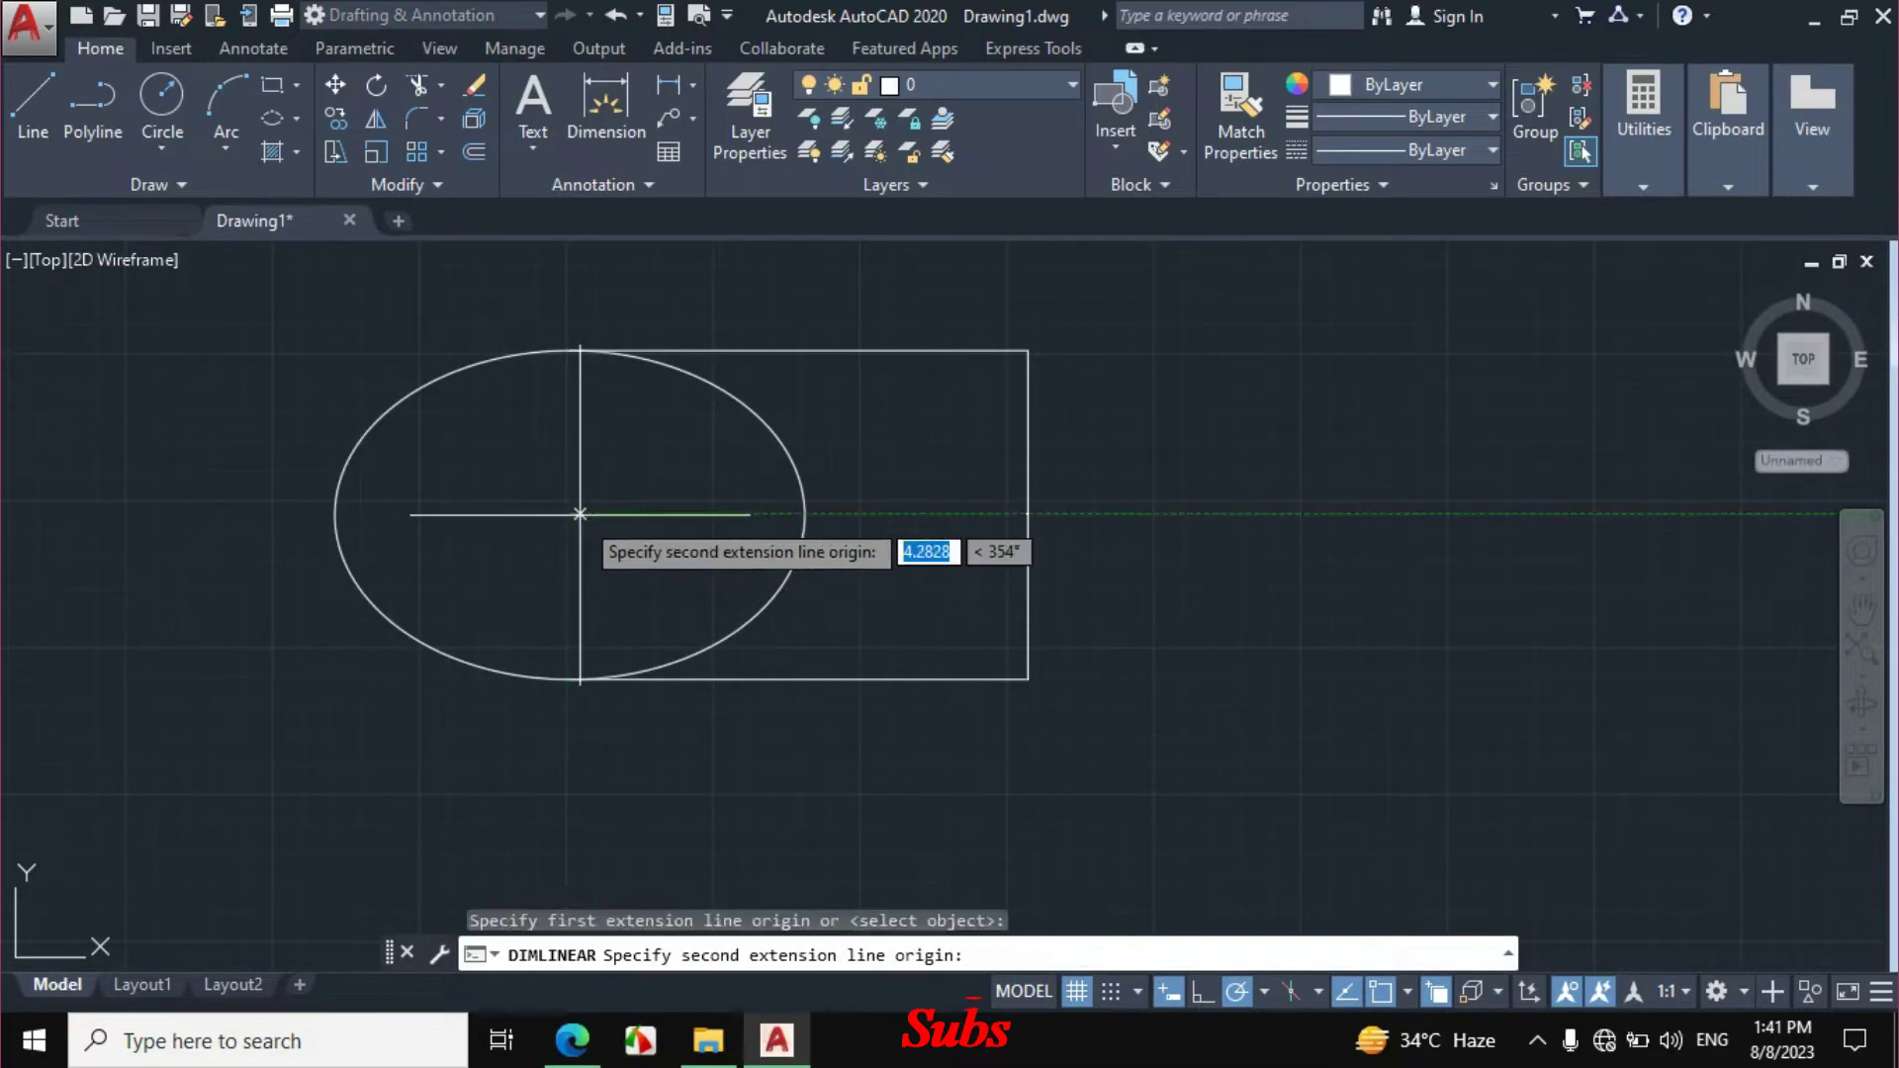
click(805, 514)
click(713, 767)
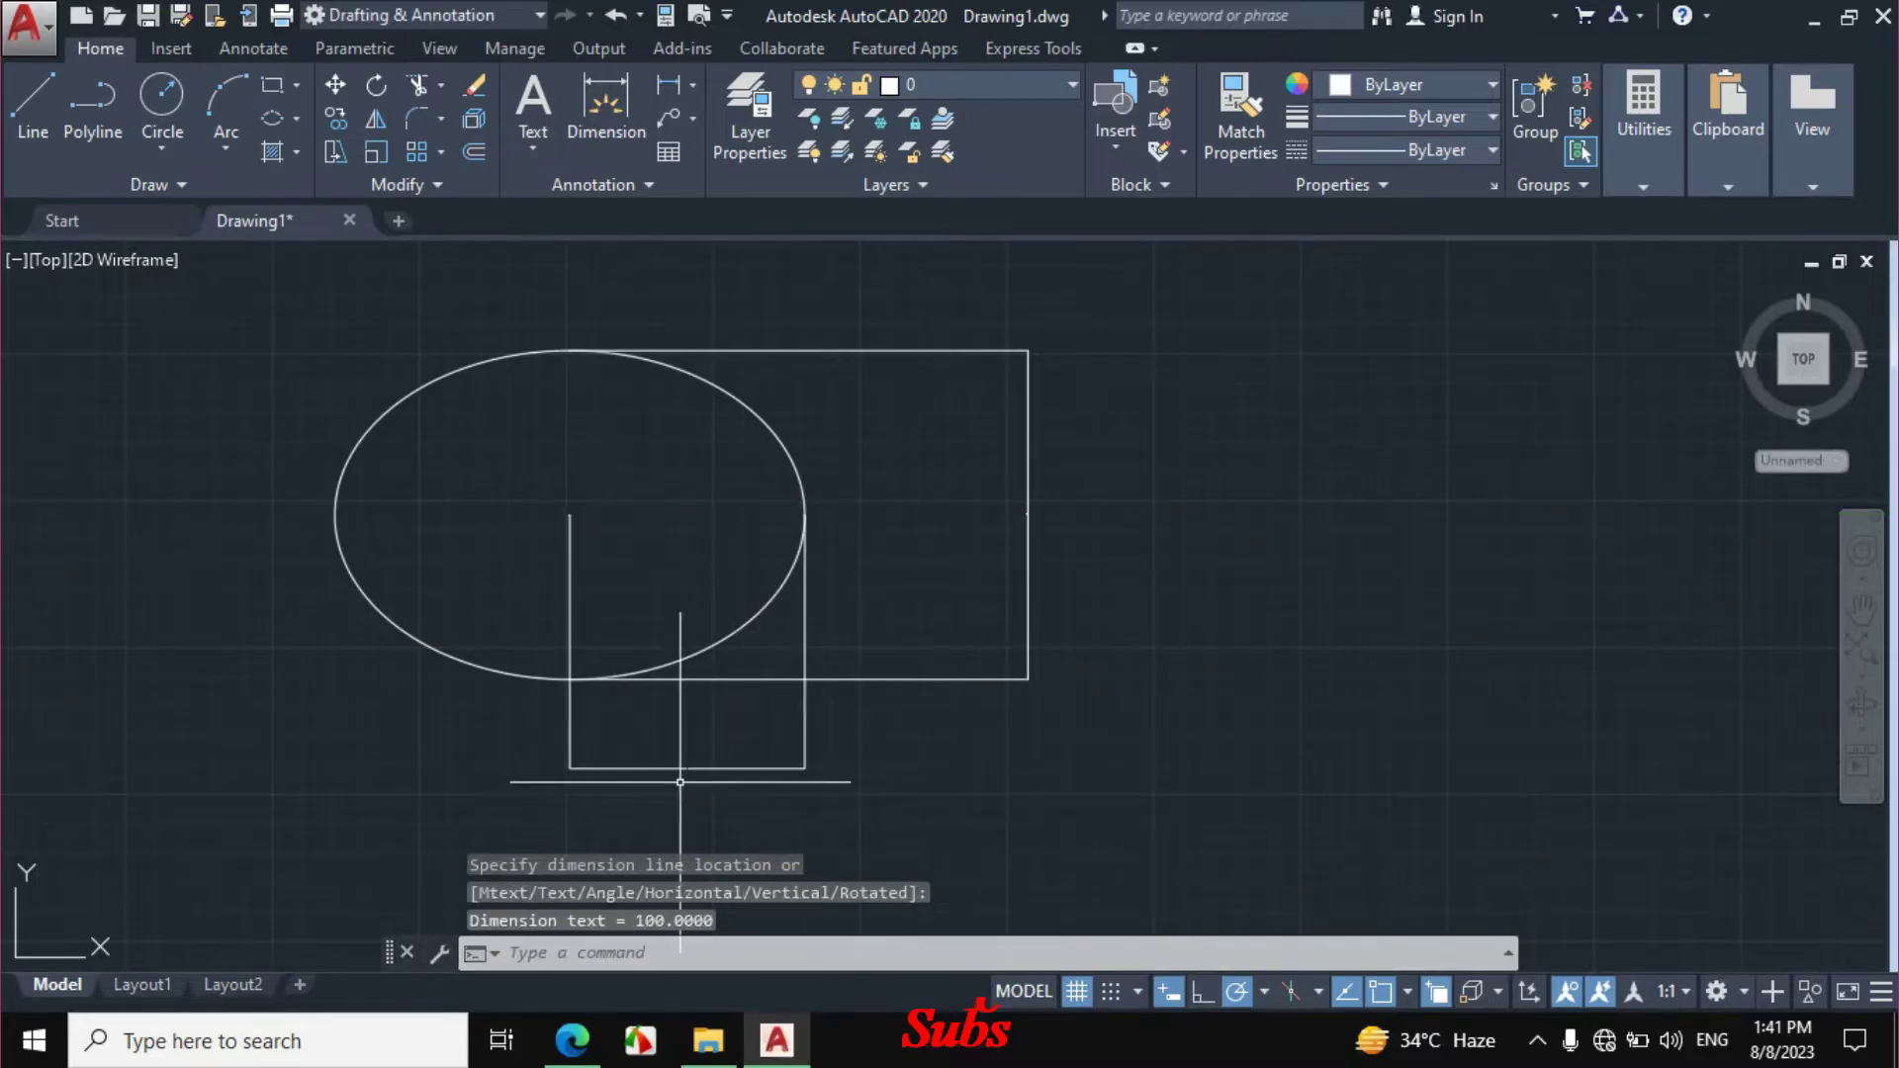
scroll(710, 781, up, 10)
scroll(706, 794, down, 6)
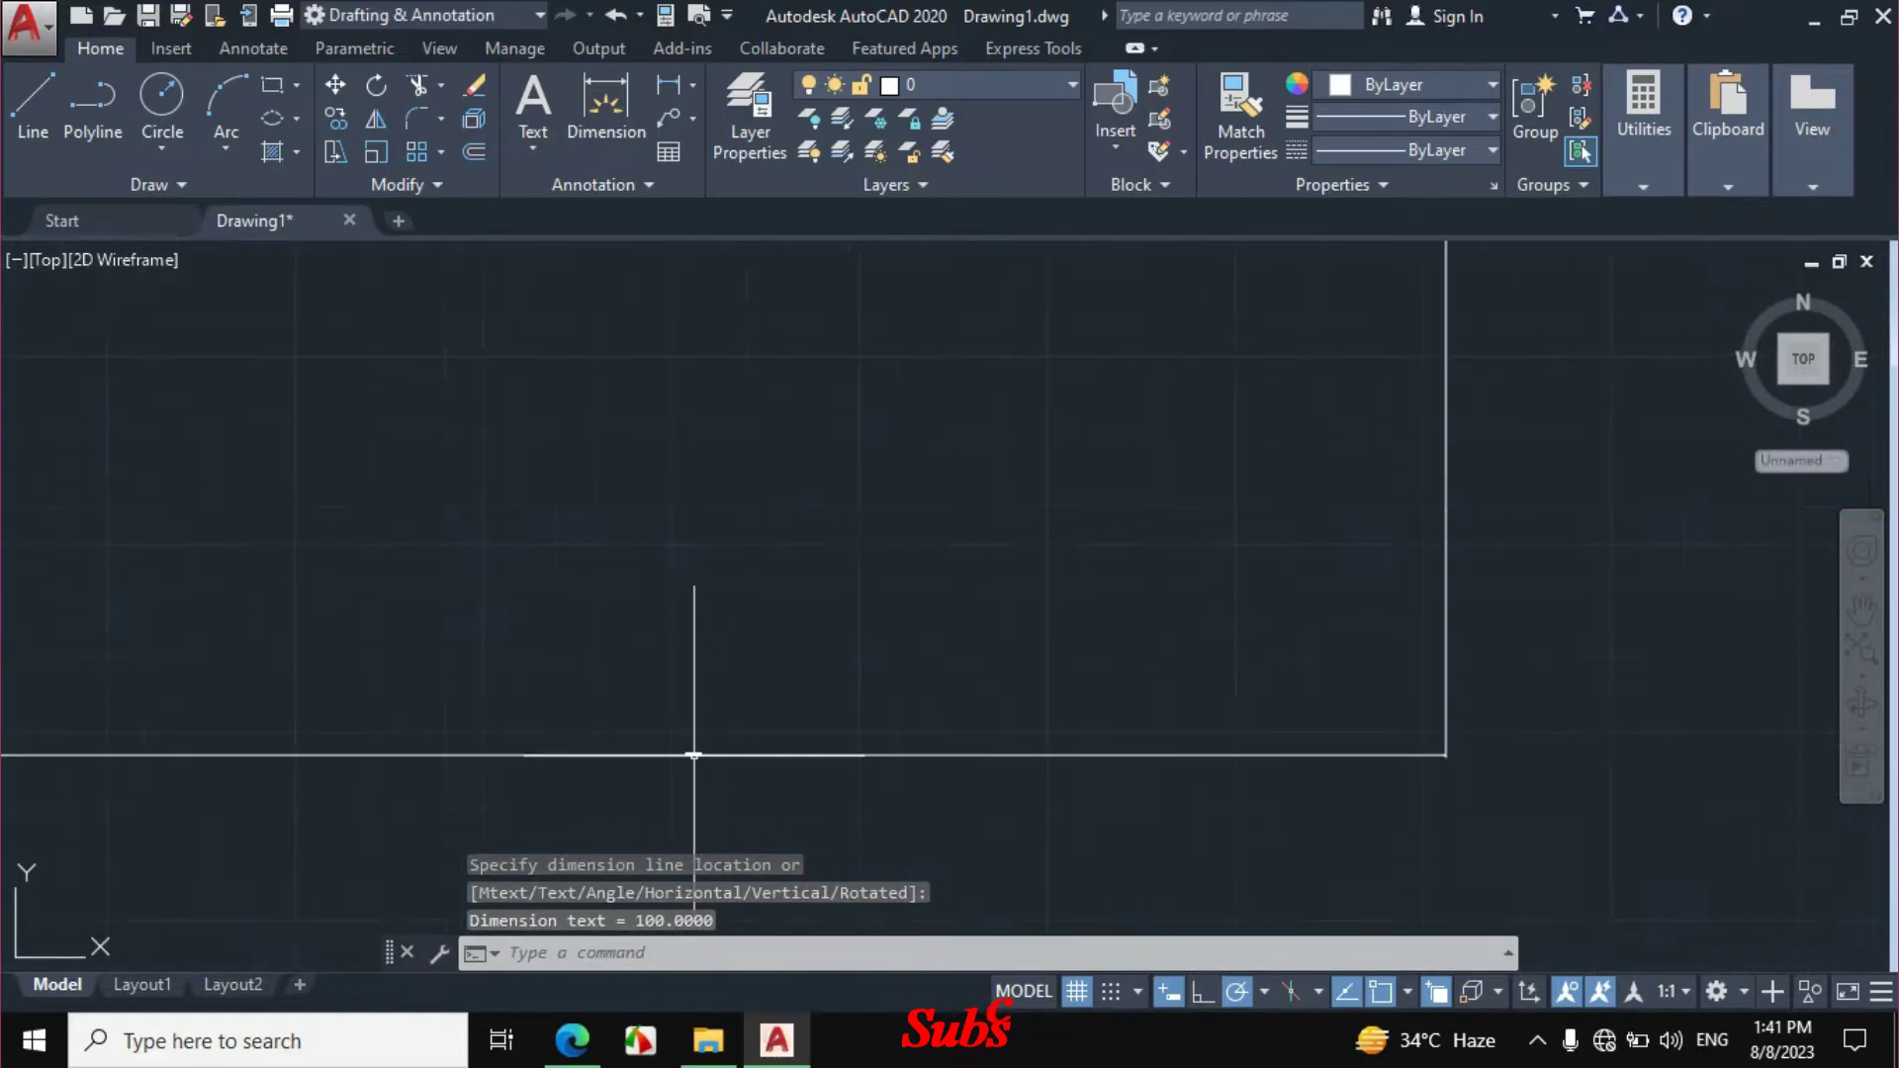
Erase the 140 and 100 check dimensions.
click(1046, 514)
click(812, 791)
text(e)
key(Return)
scroll(952, 753, down, 3)
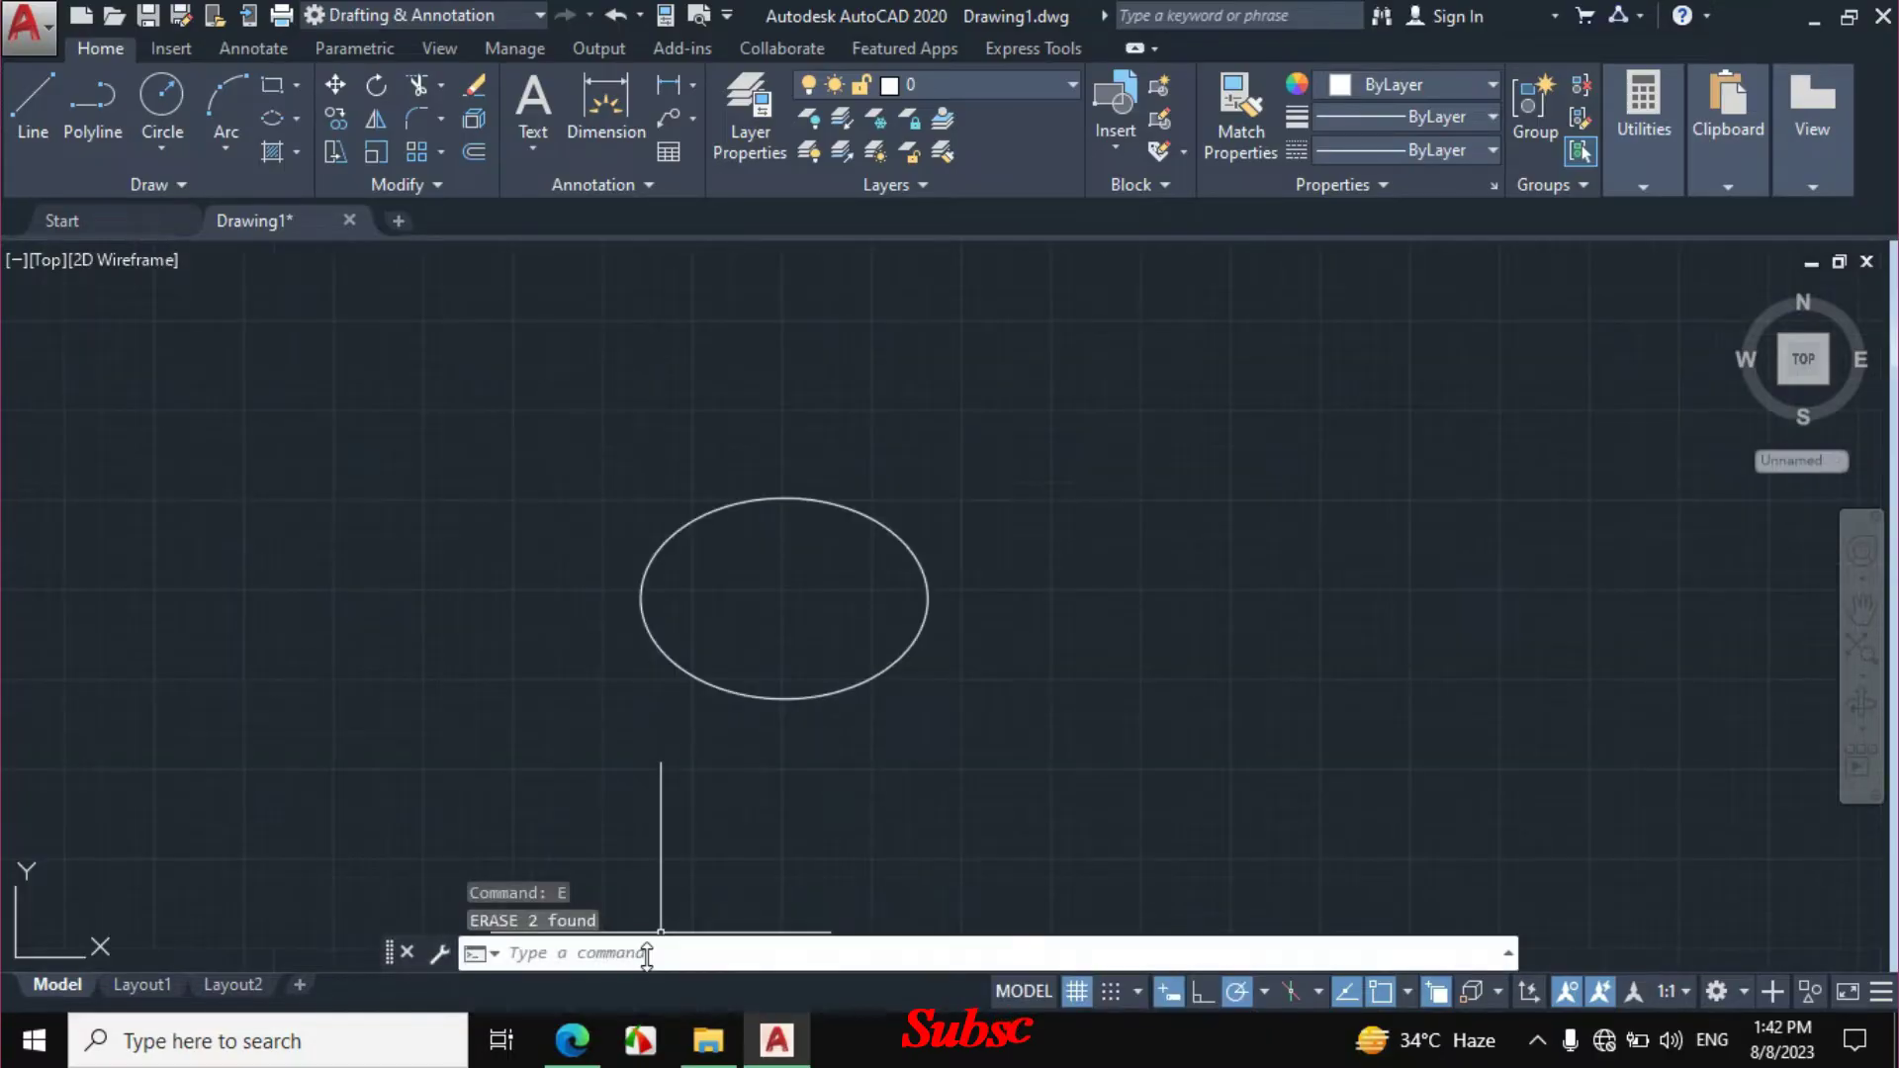
click(571, 1040)
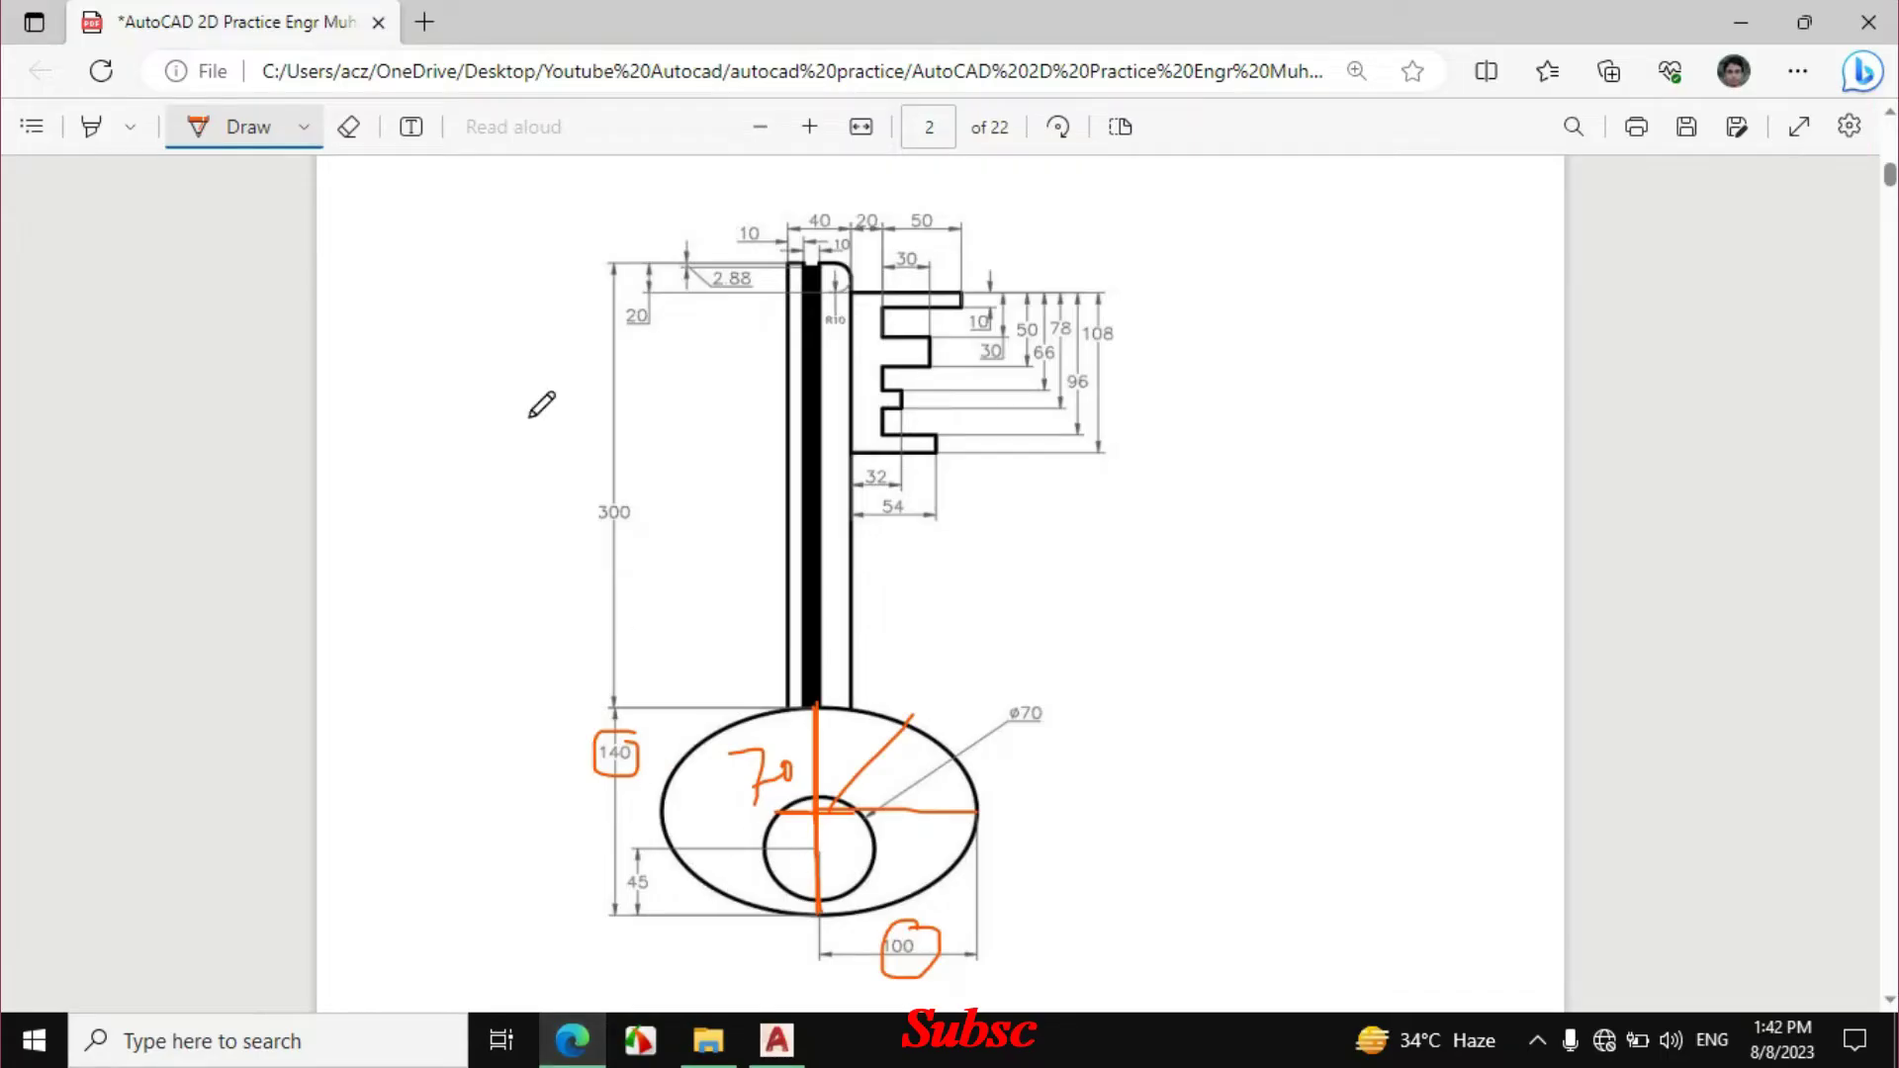
Erase the vertical ink stroke, circle the 45 dimension and ink a line to the ø70 label.
click(348, 126)
drag(766, 855, 823, 858)
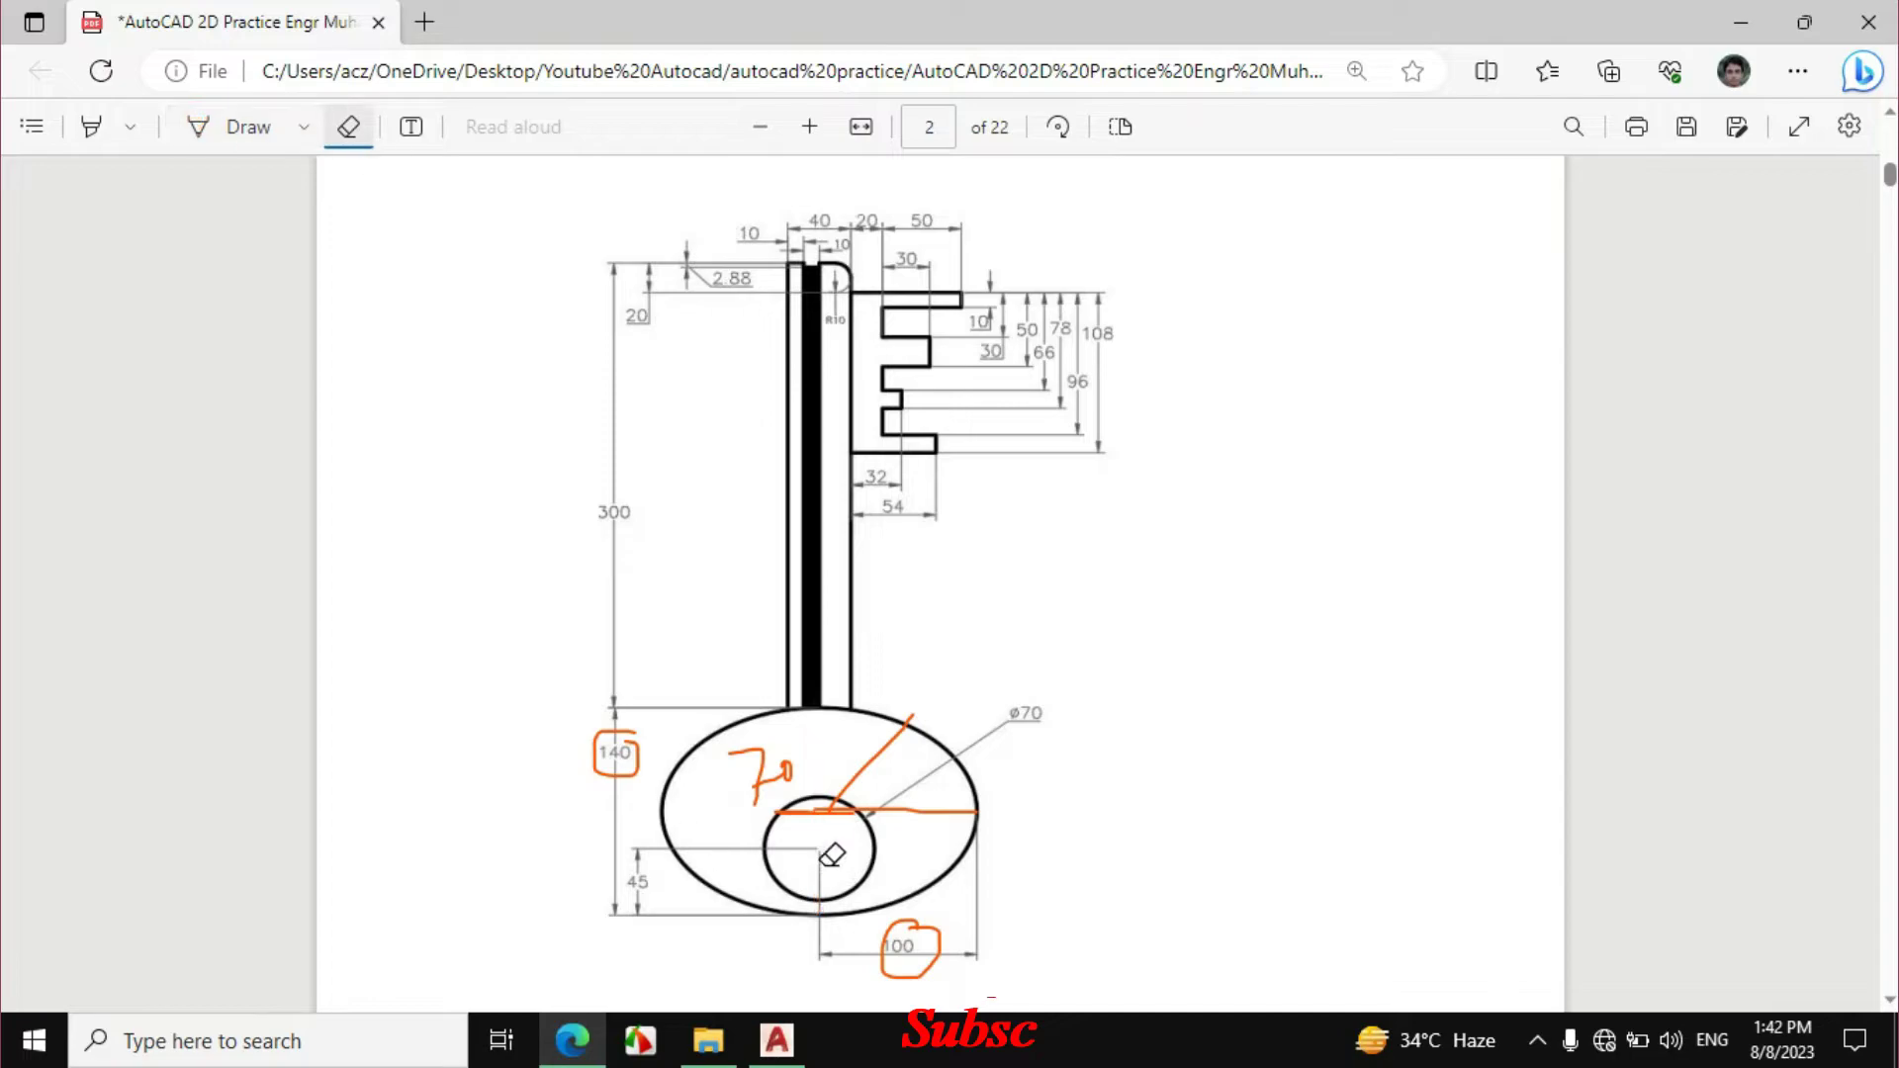
click(212, 136)
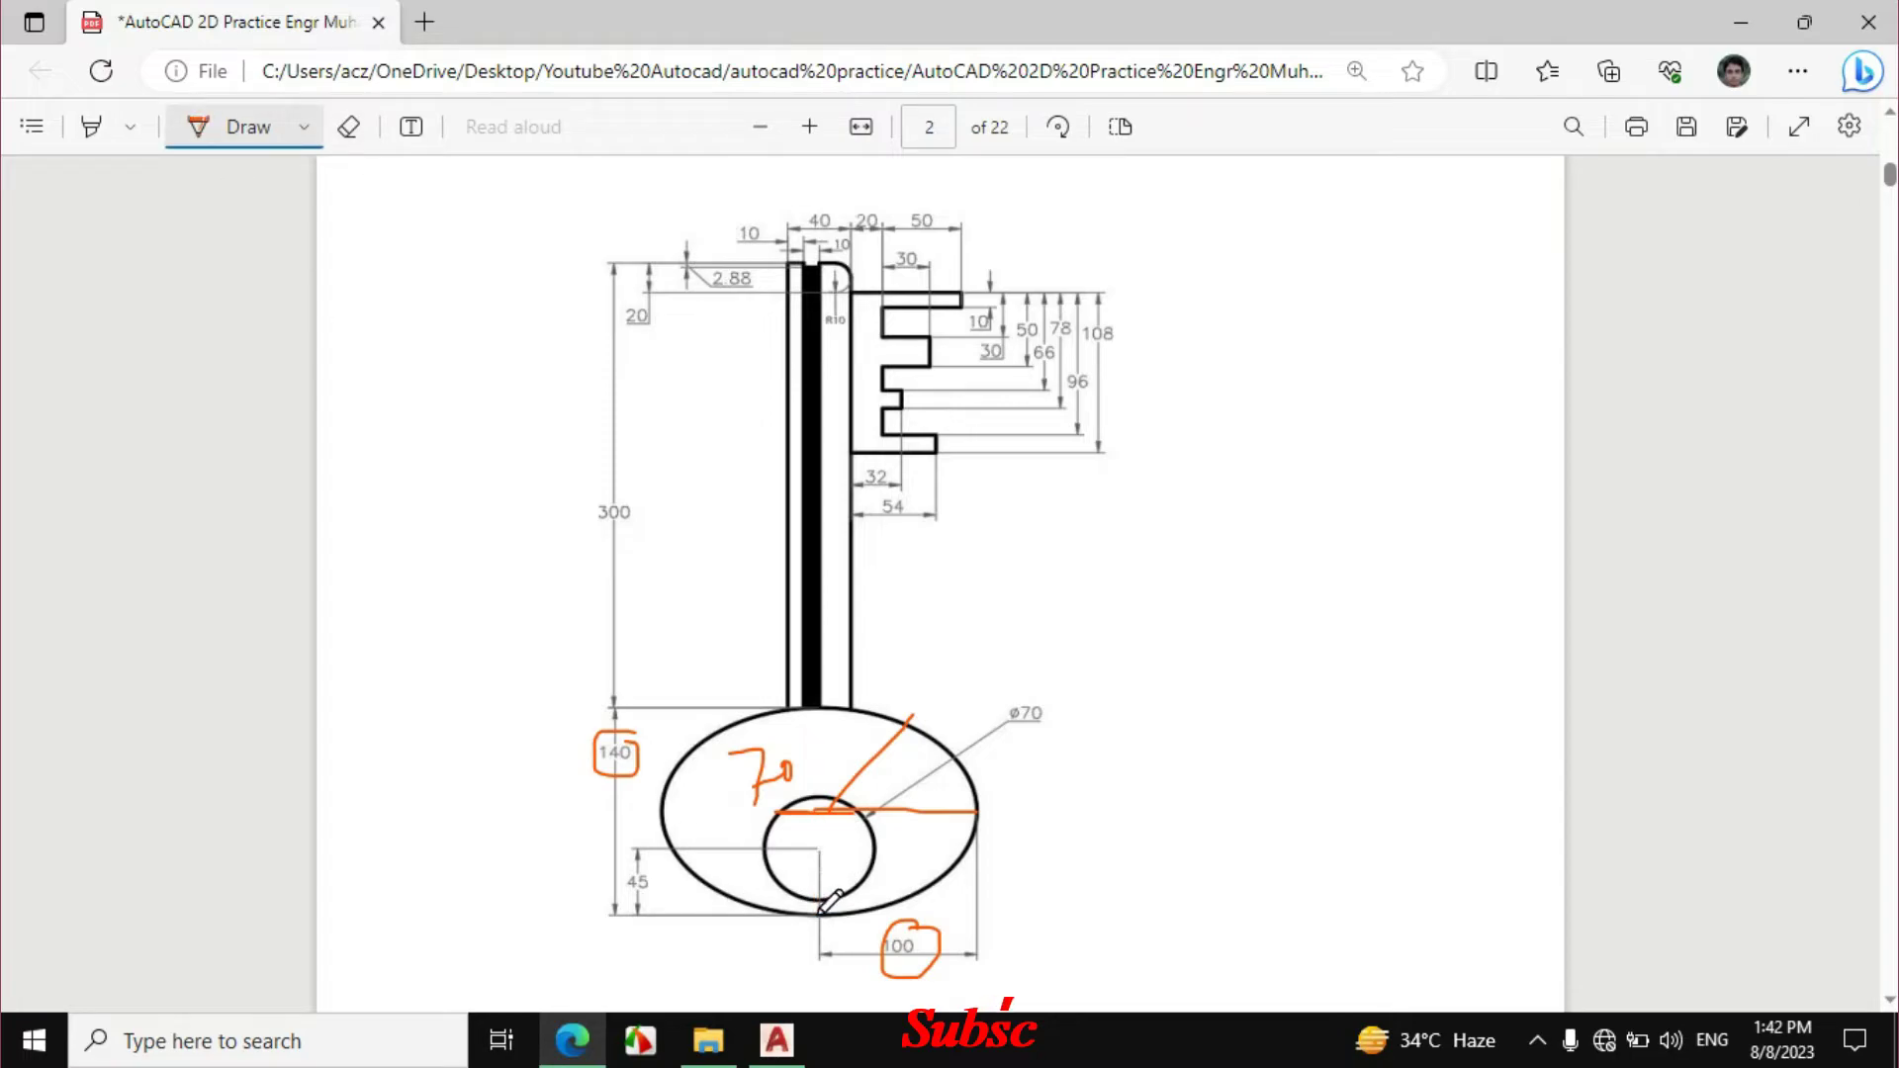
drag(622, 863, 649, 885)
drag(858, 833, 1010, 739)
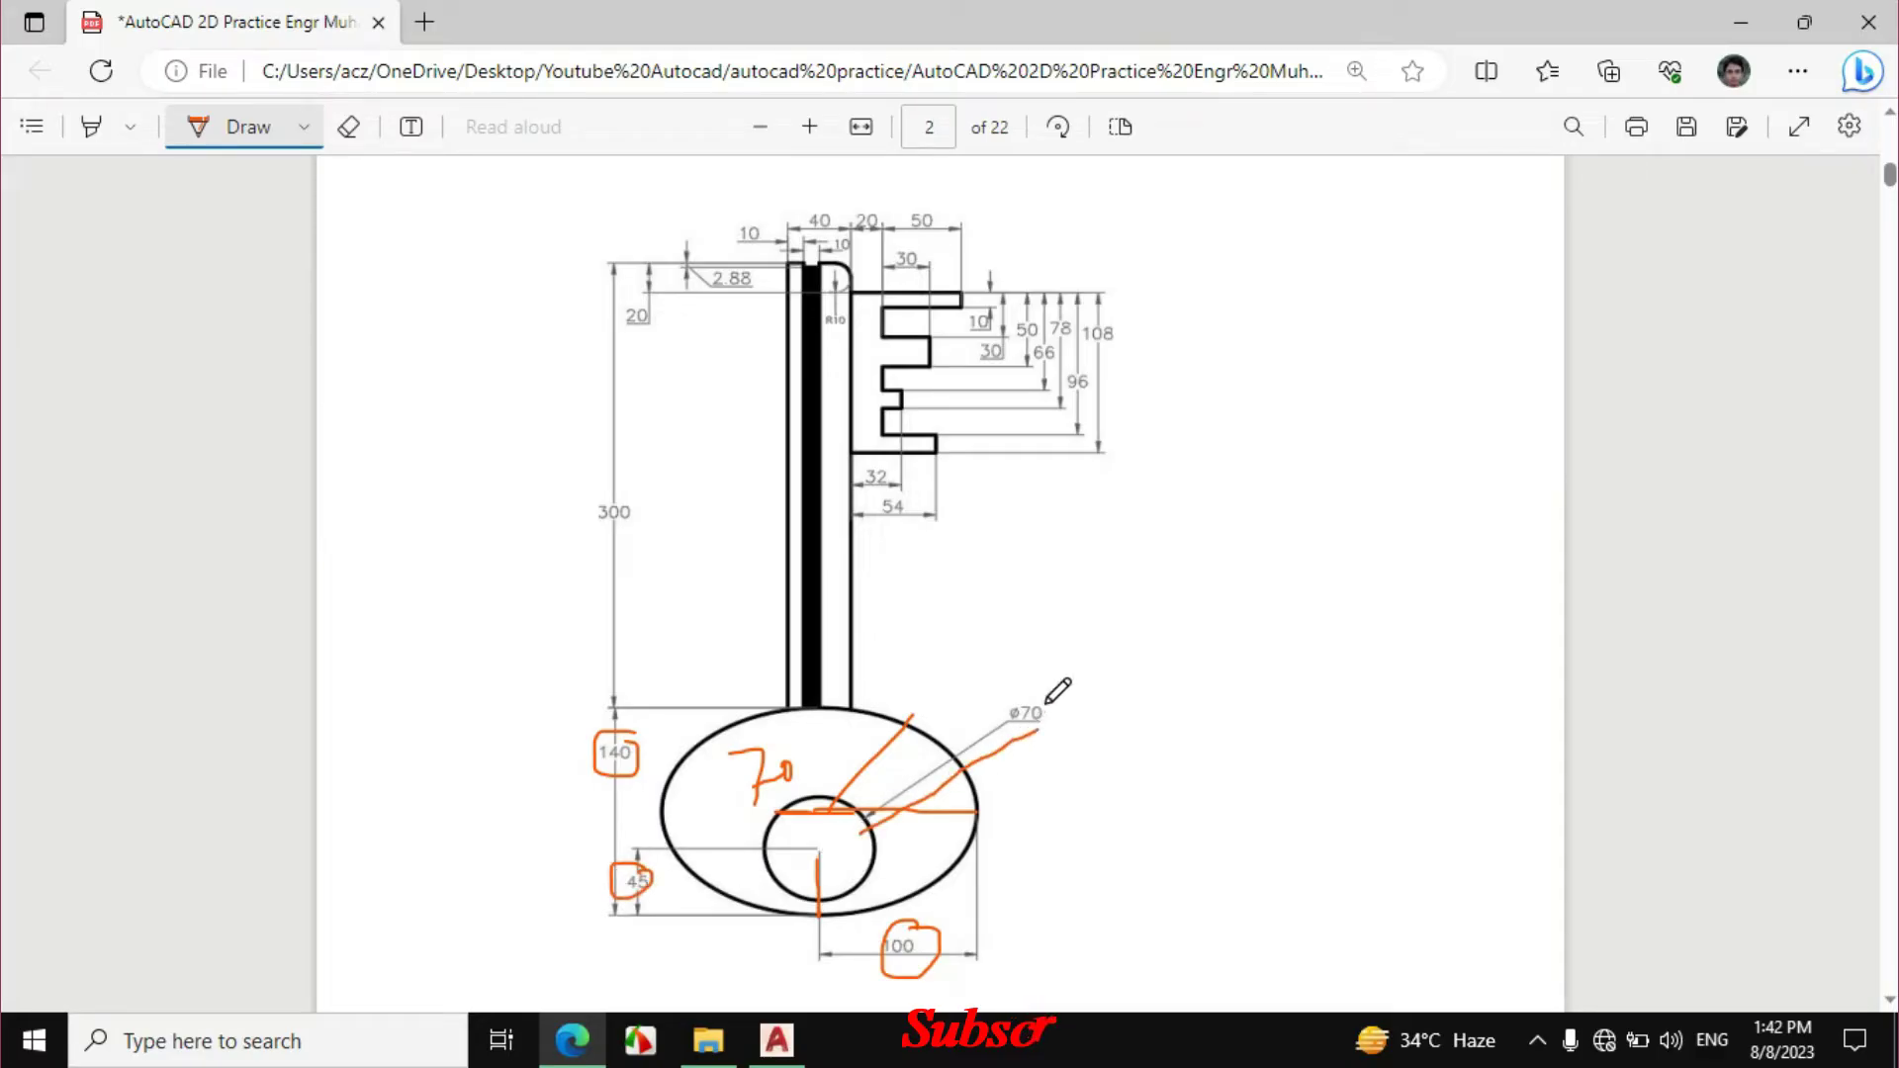
click(776, 1039)
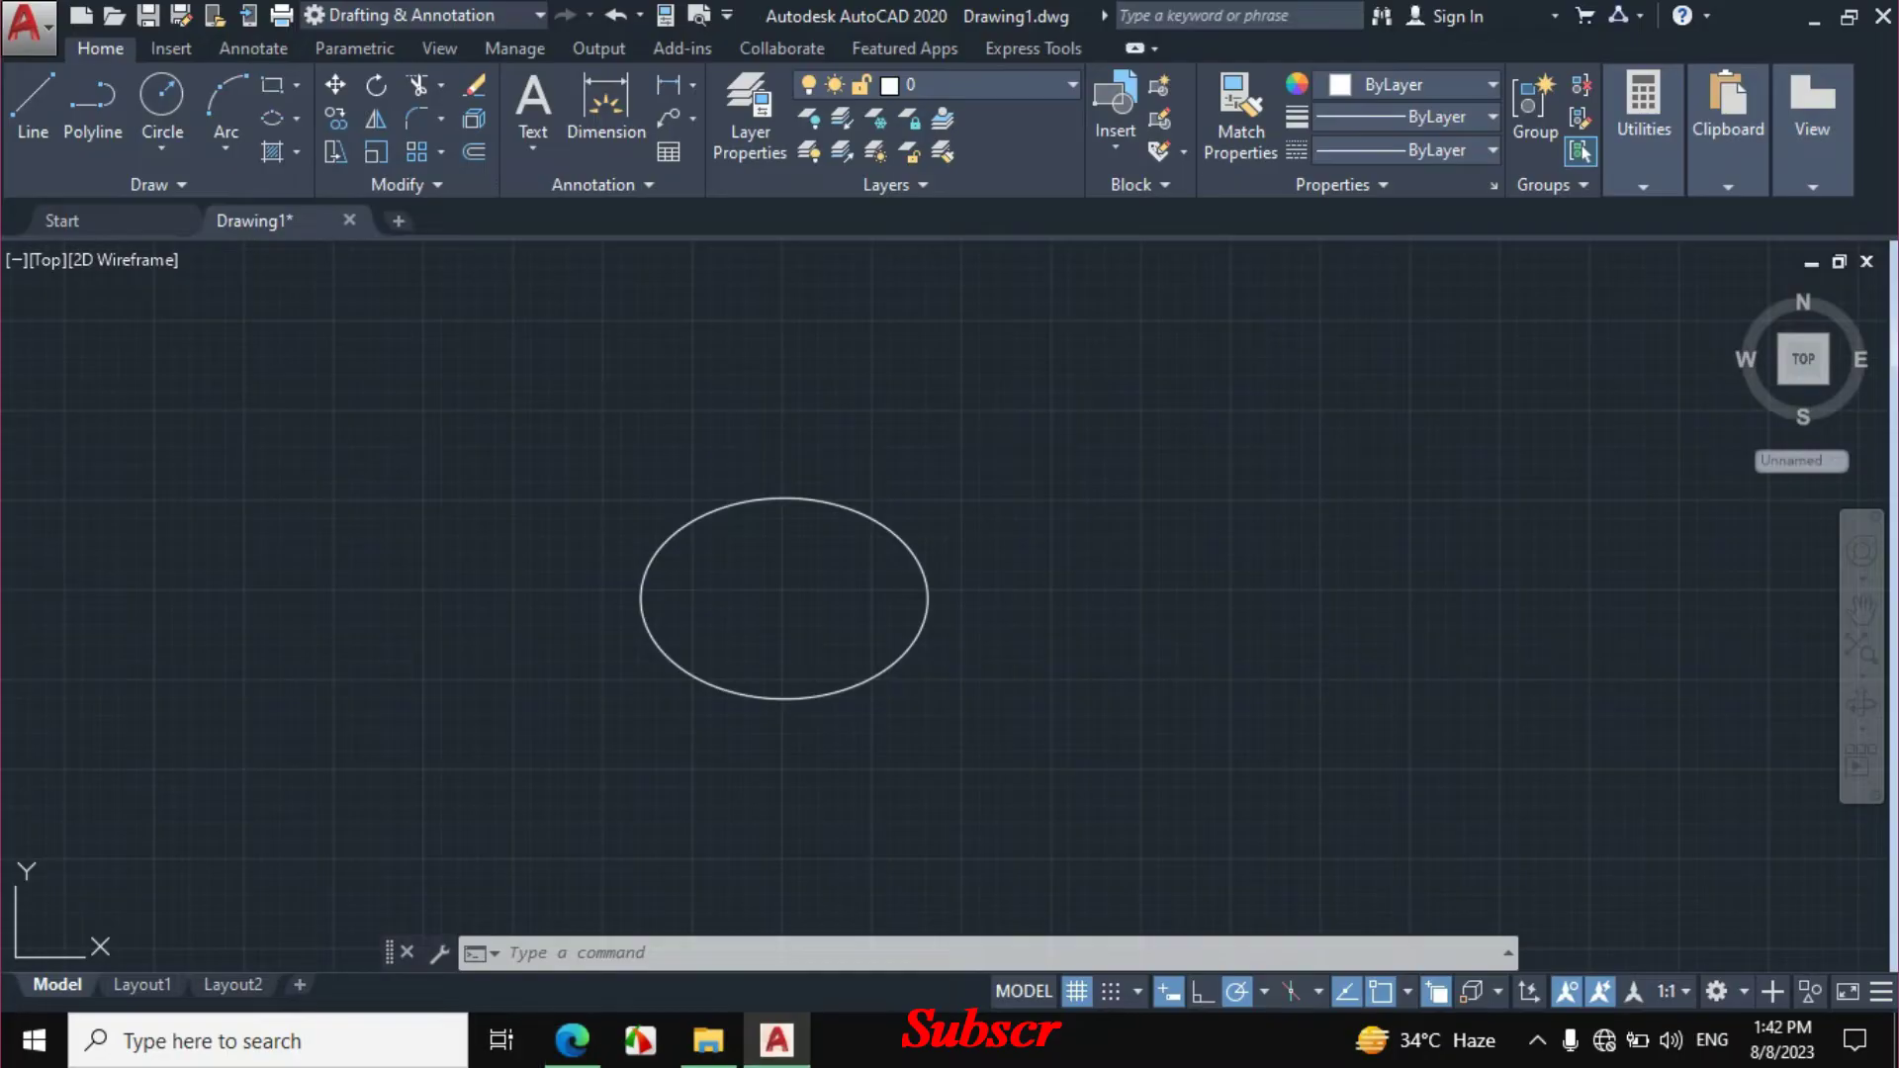
Draw a ø70 circle centred 45 from the ellipse bottom.
click(160, 146)
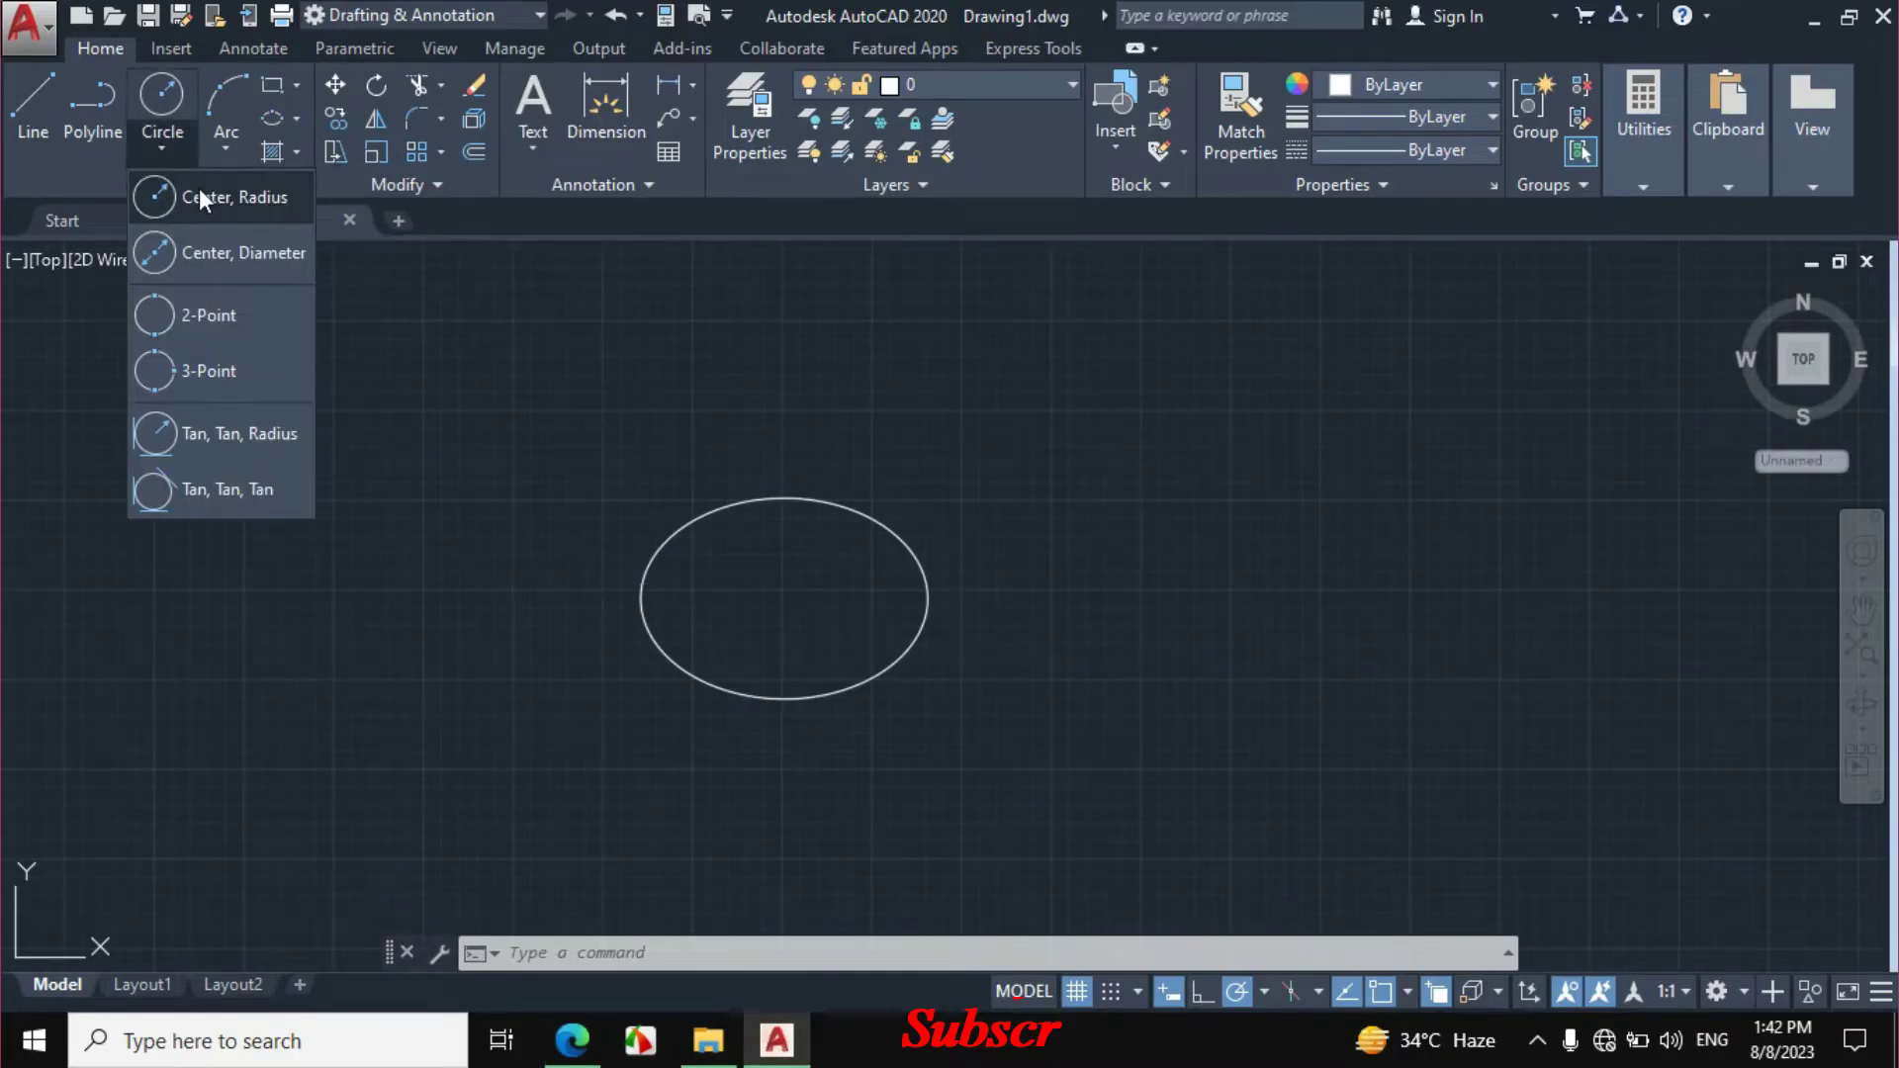
click(202, 249)
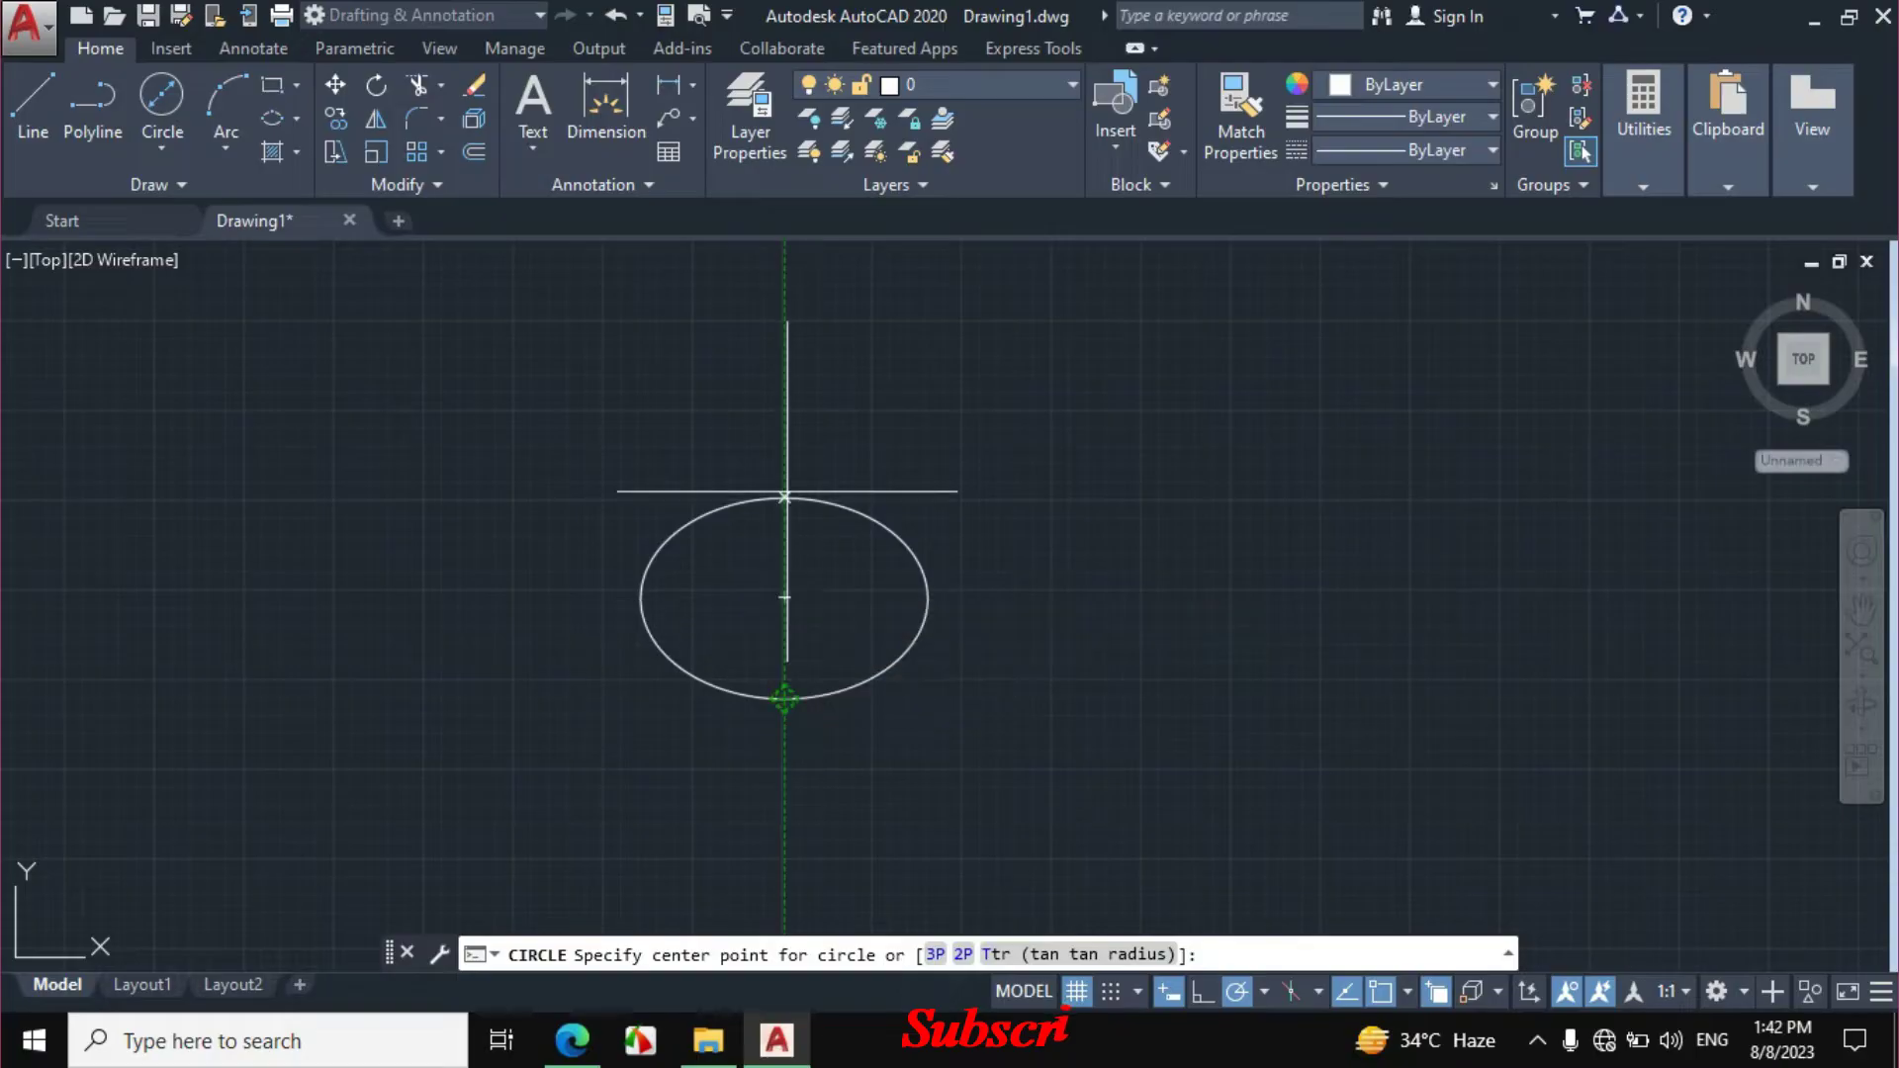
text(45)
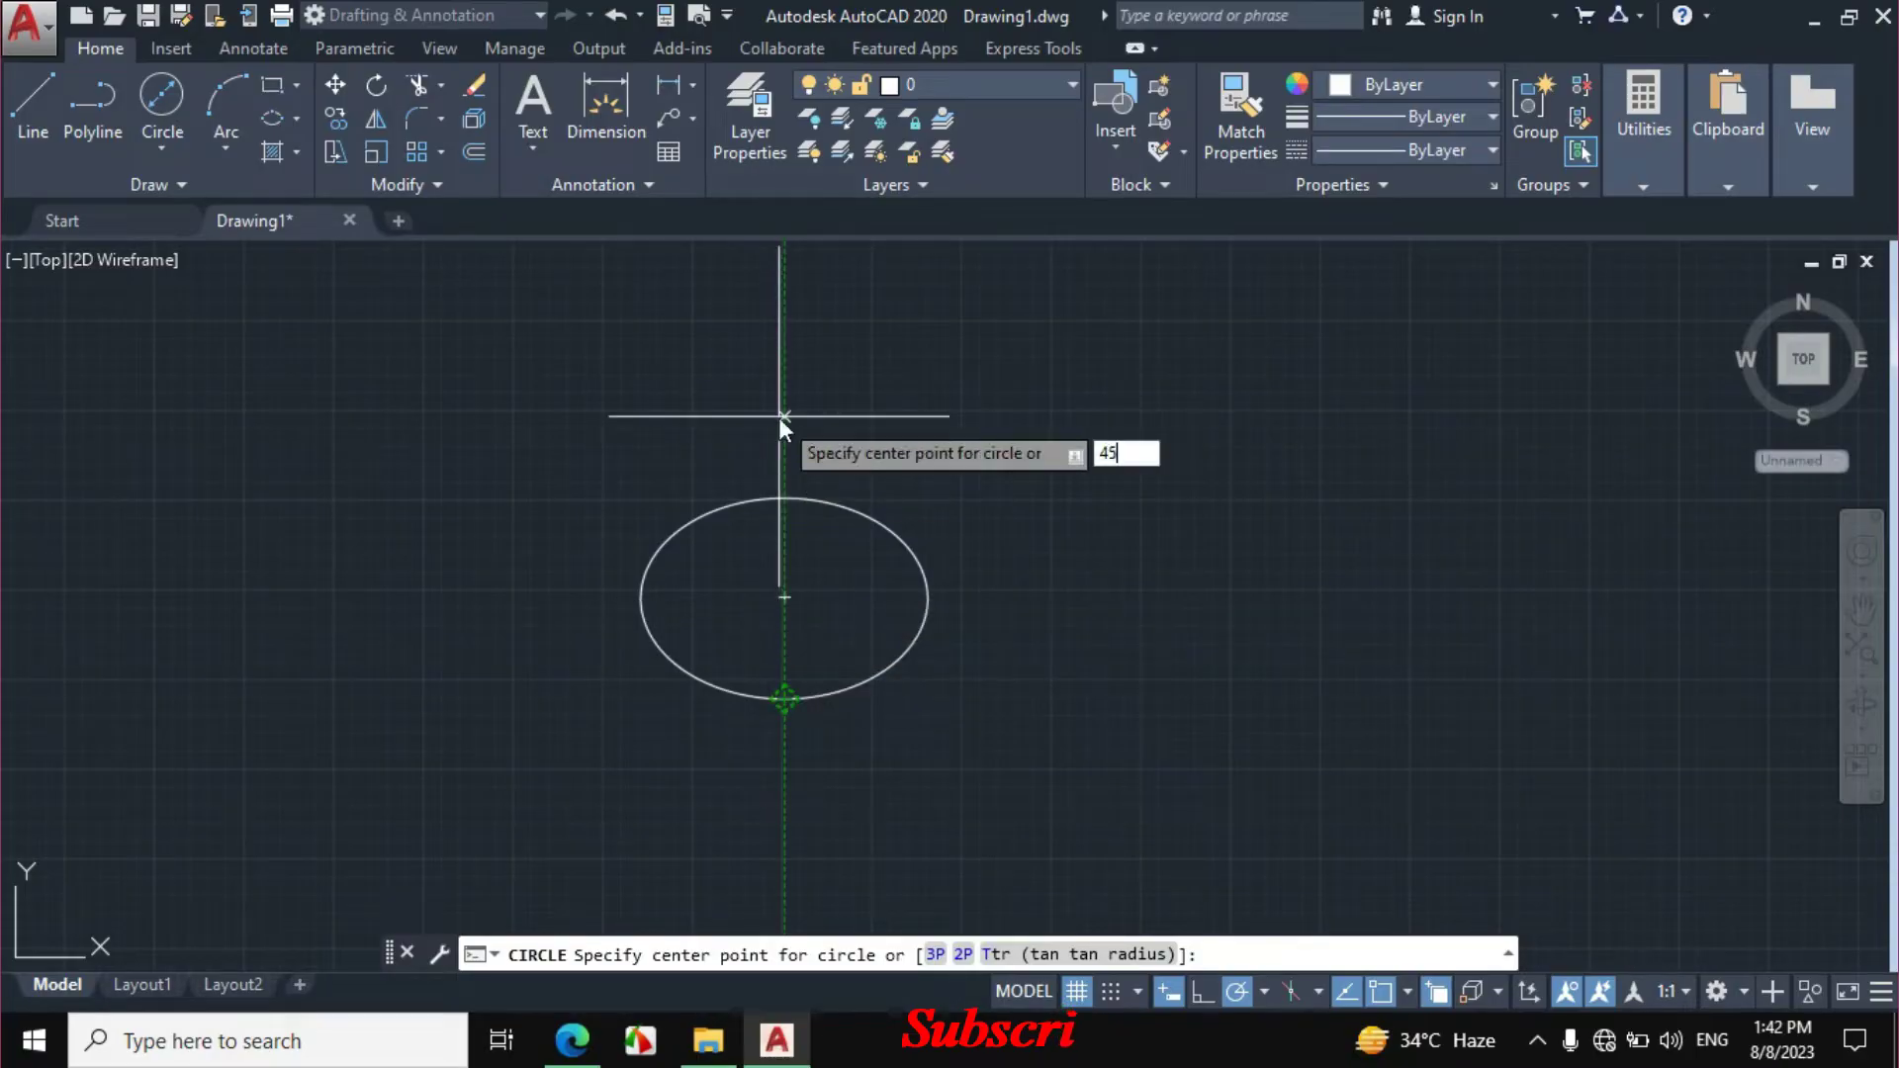
key(Return)
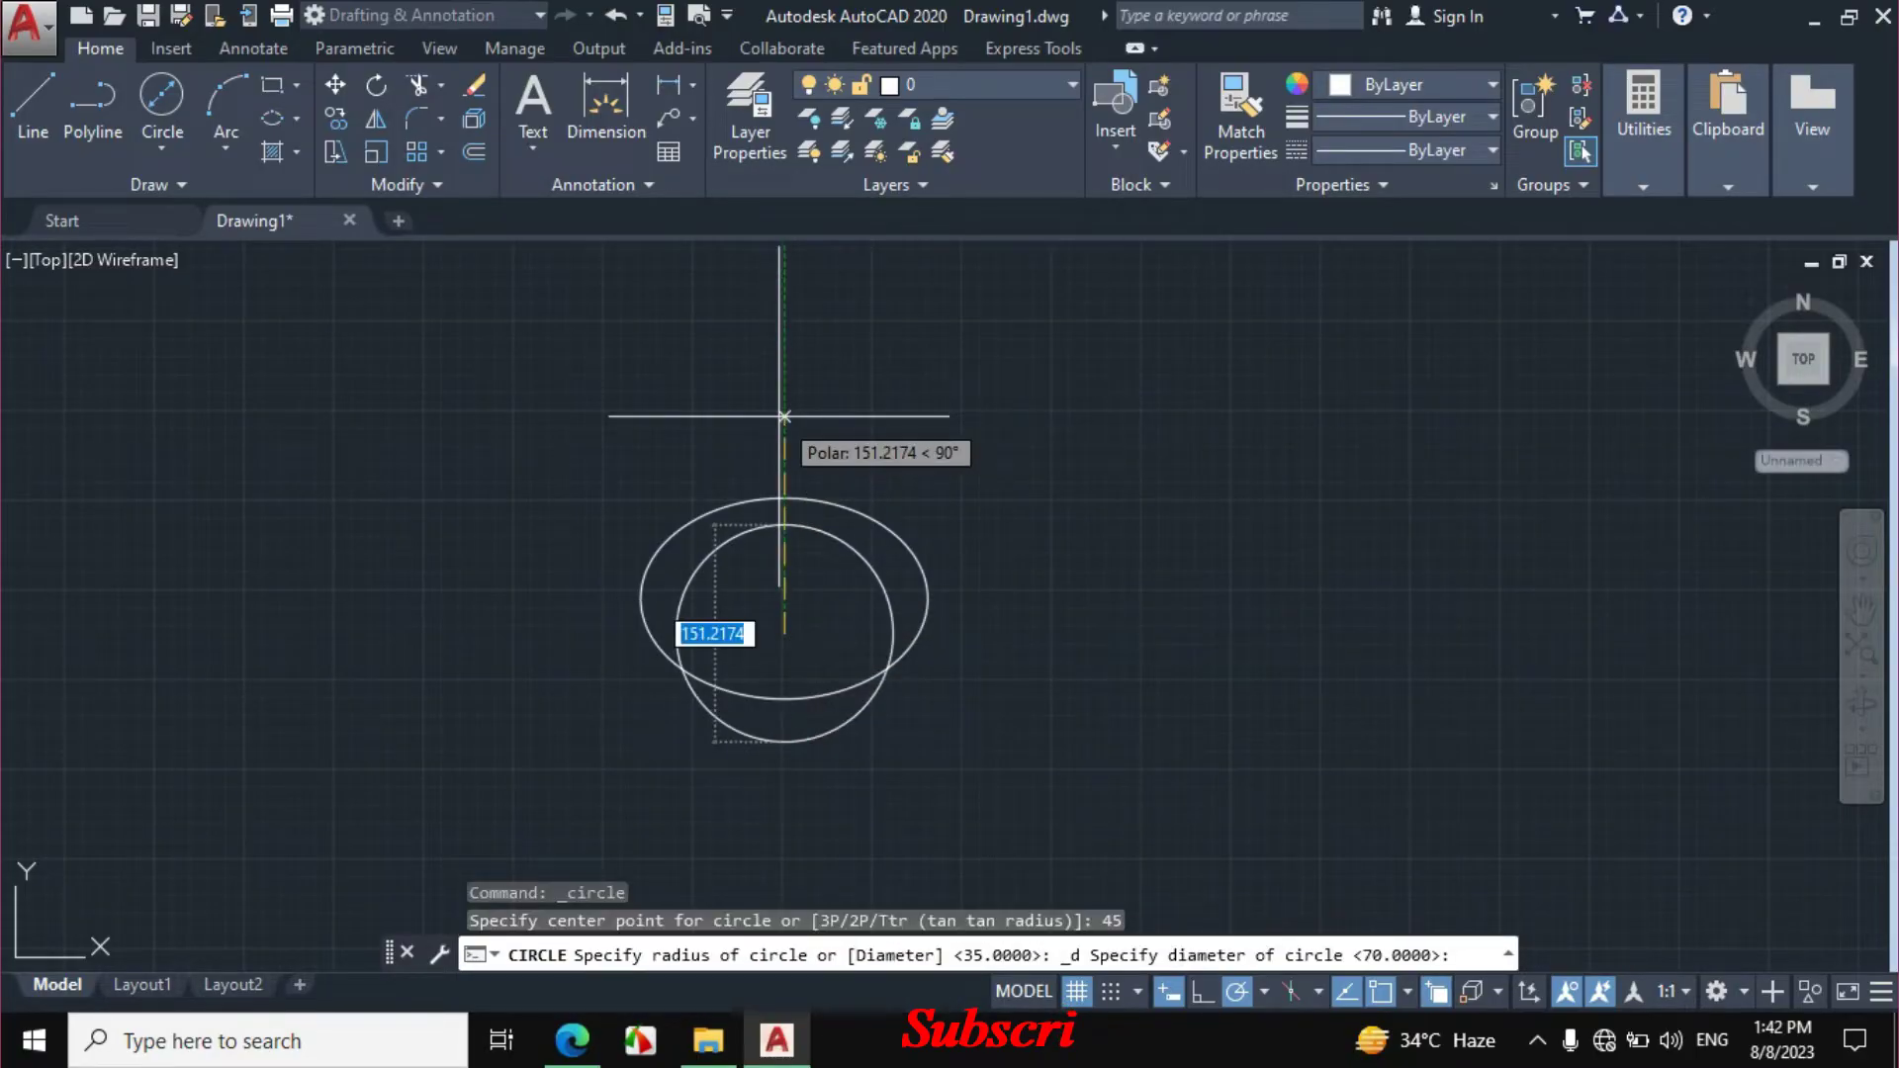
text(70)
key(Return)
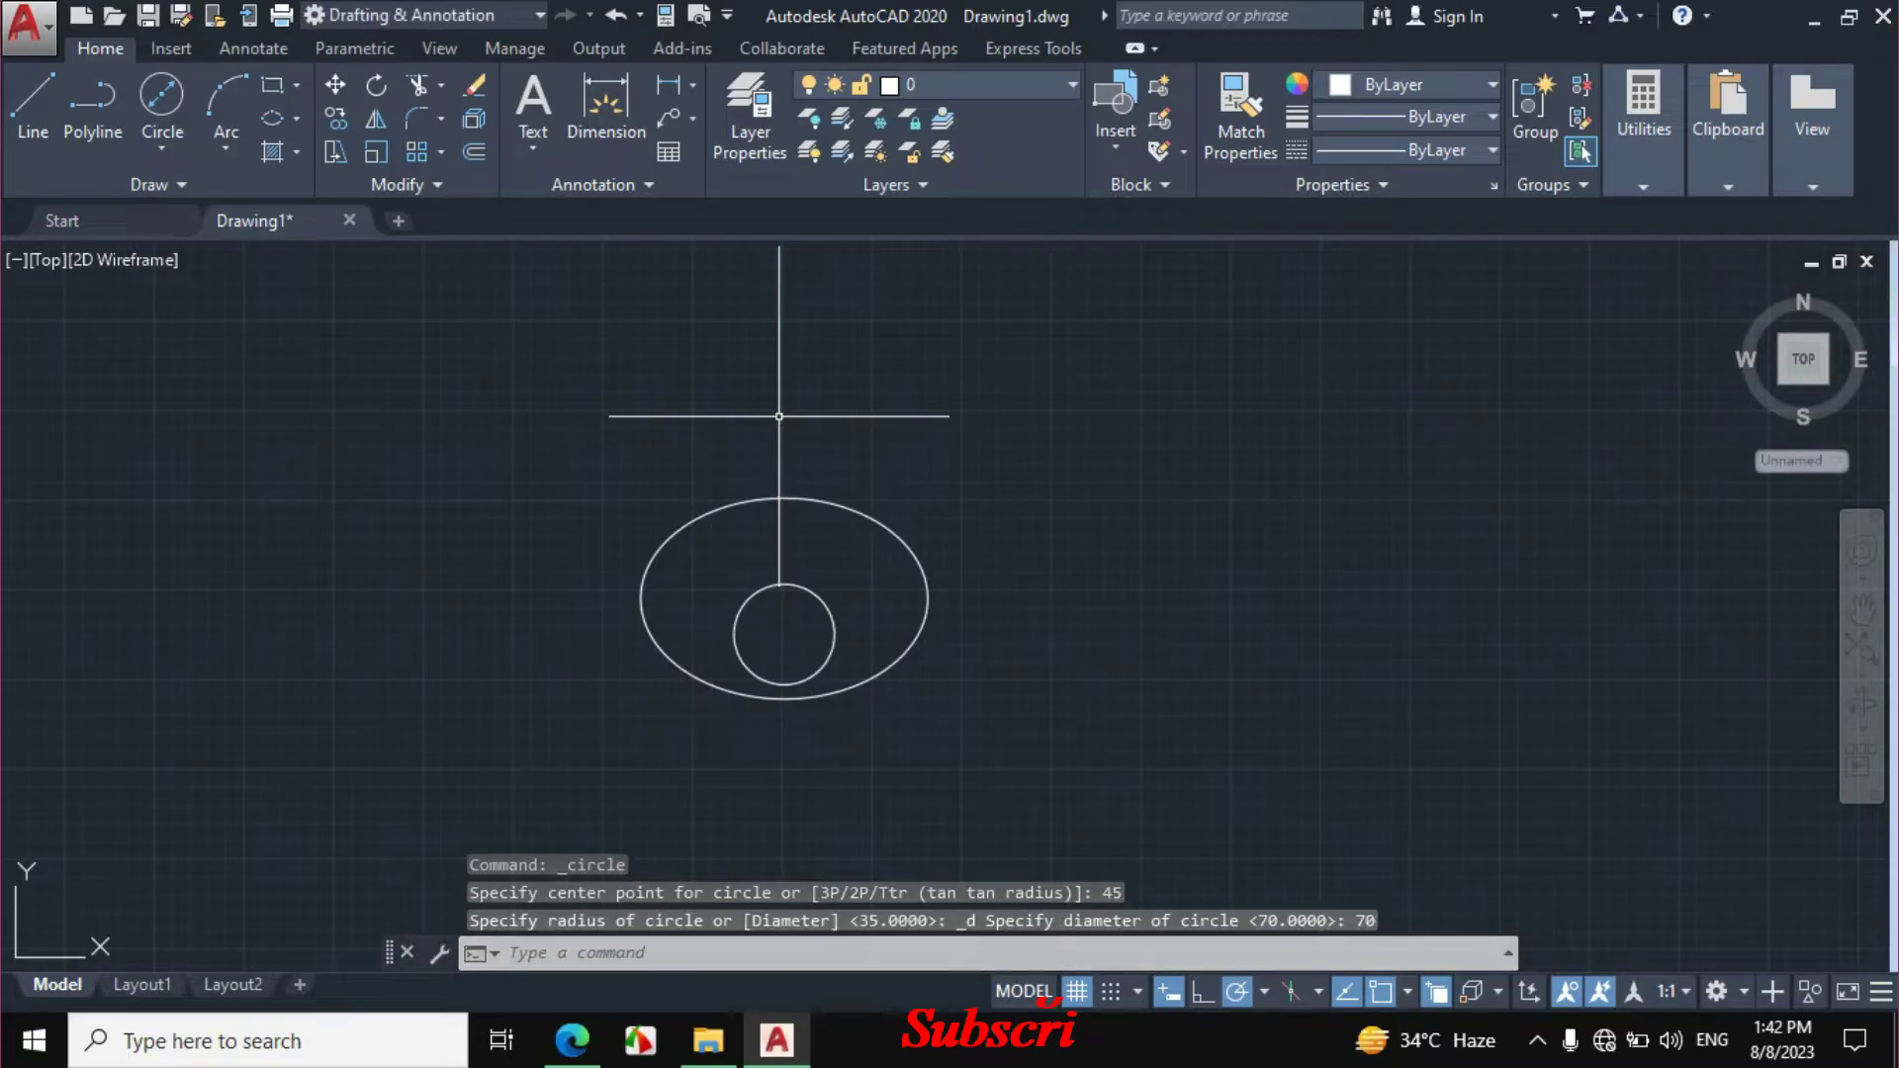
Circle the 300 shank length dimension on the reference PDF.
click(572, 1038)
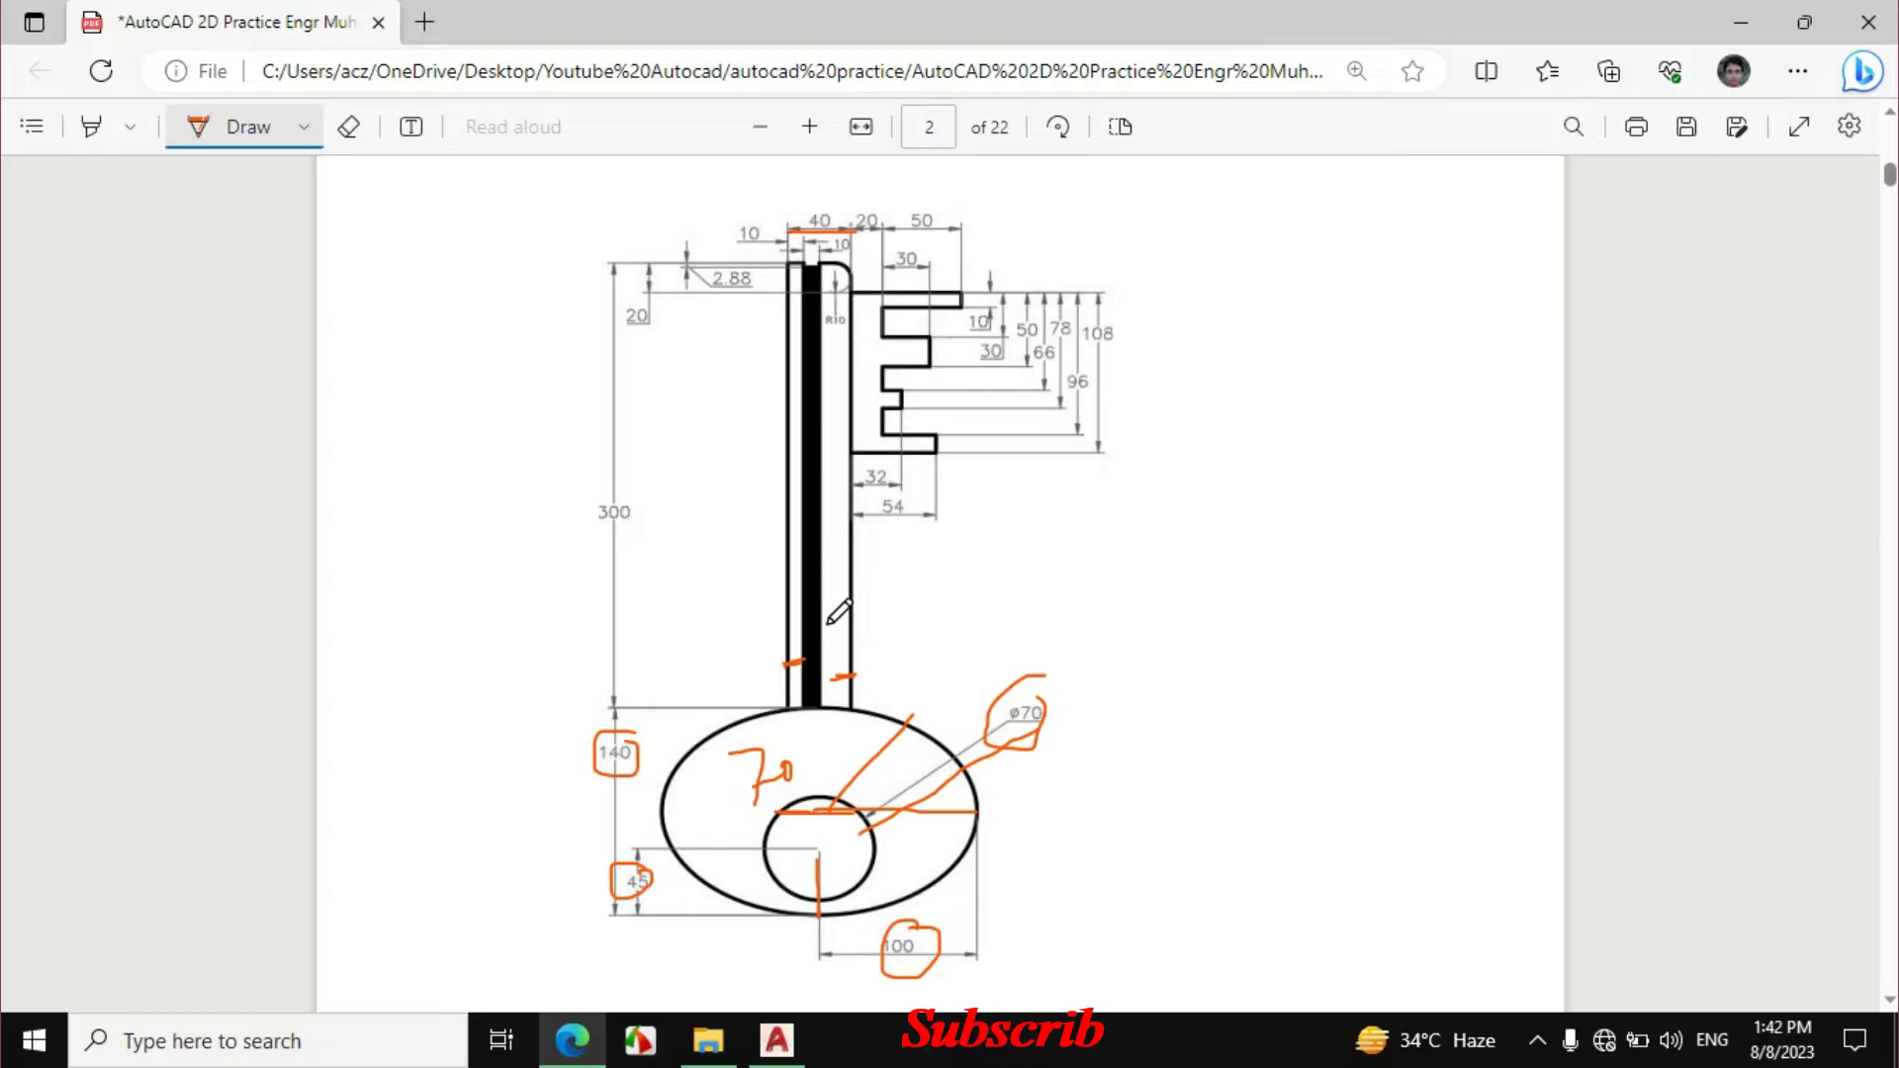
mouse_move(642, 539)
mouse_down()
mouse_move(630, 491)
mouse_move(580, 494)
mouse_move(648, 524)
mouse_up()
click(777, 1039)
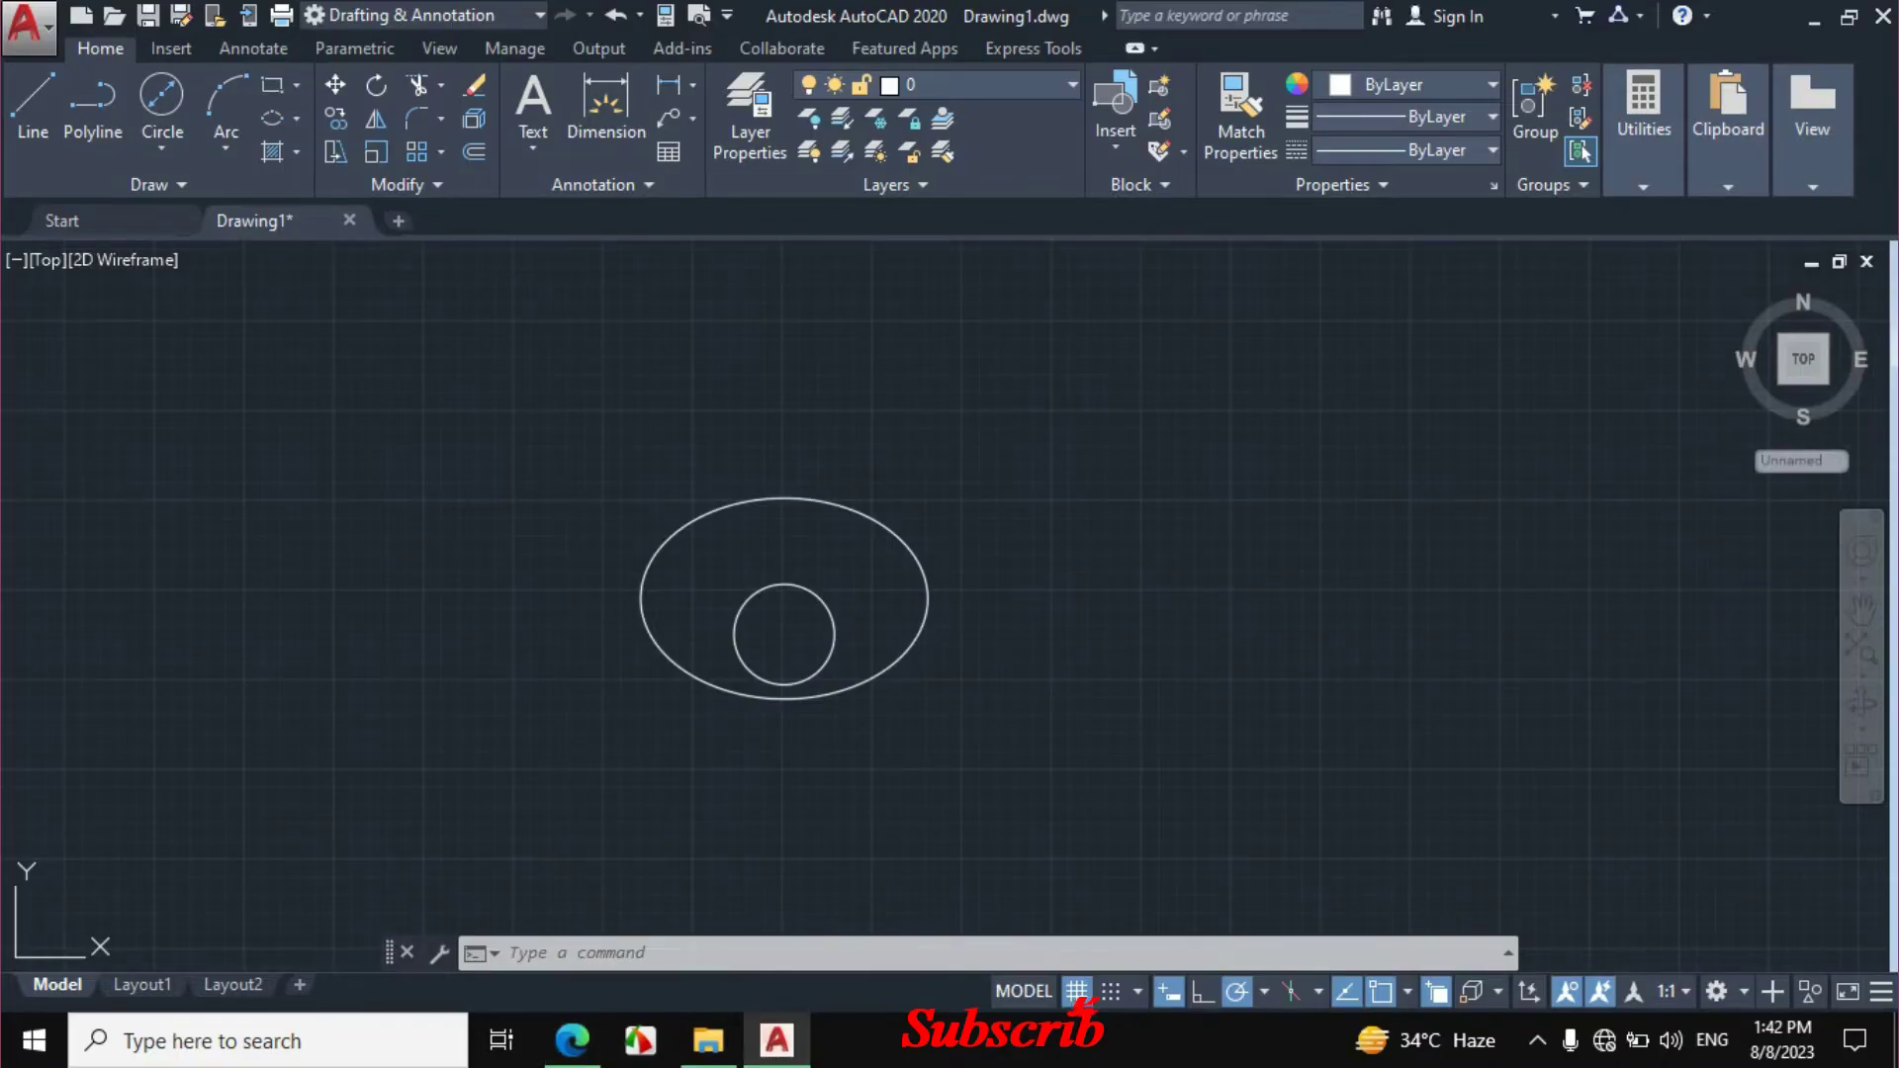
Draw a short vertical line from the ellipse's top quadrant and select it.
click(33, 99)
scroll(796, 529, up, 4)
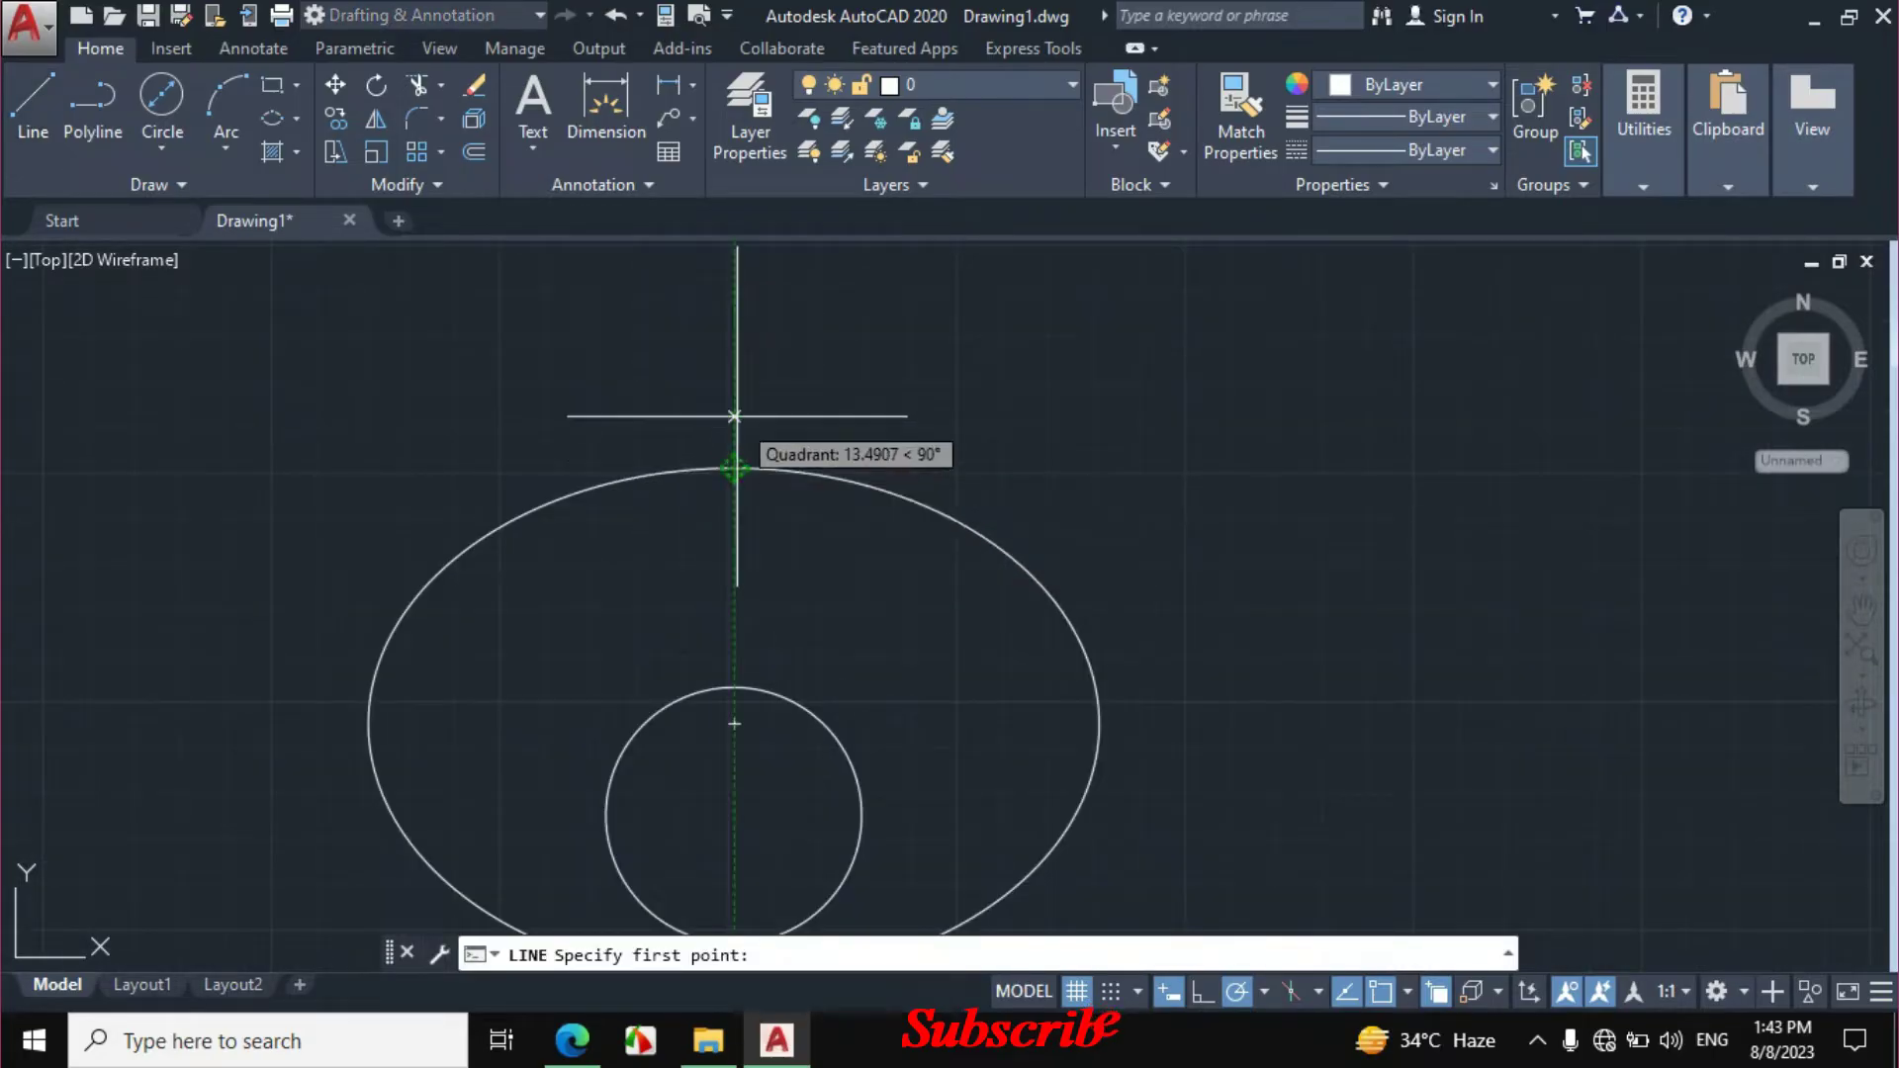
click(733, 468)
click(734, 580)
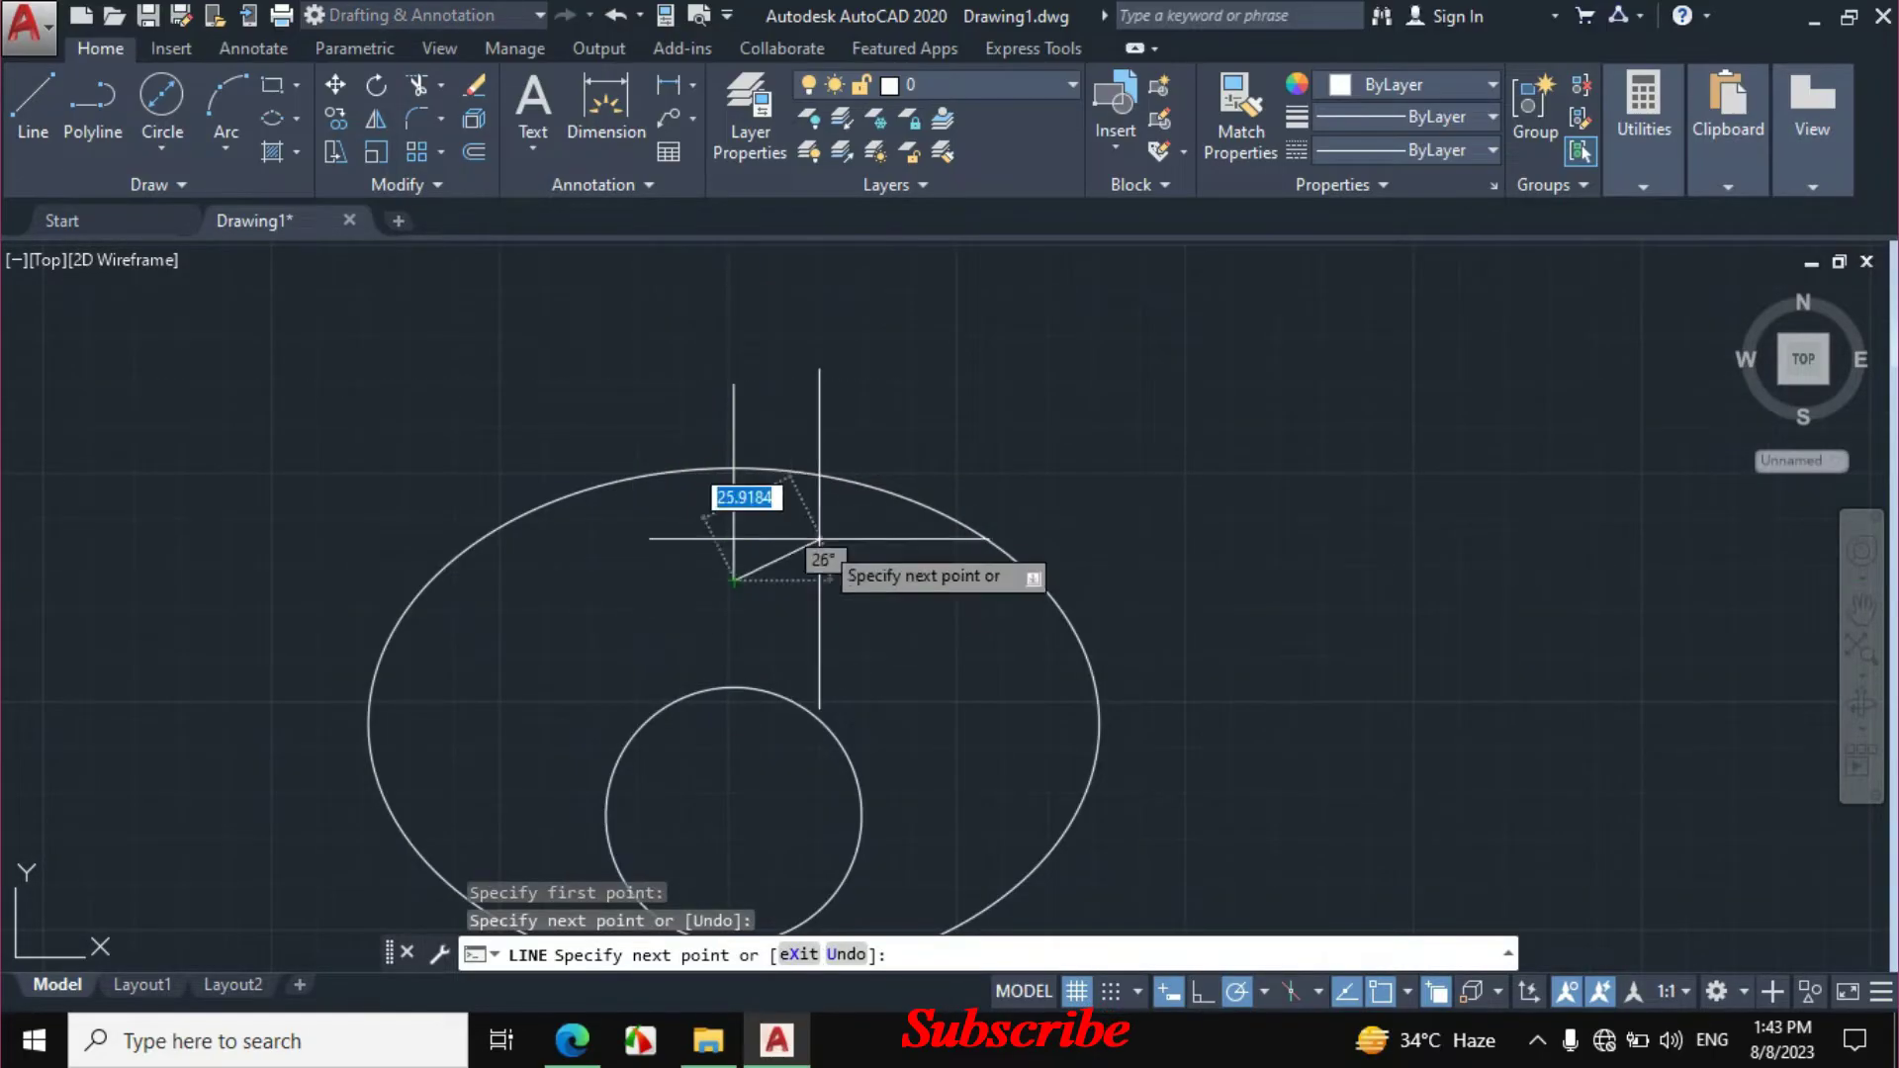
key(Escape)
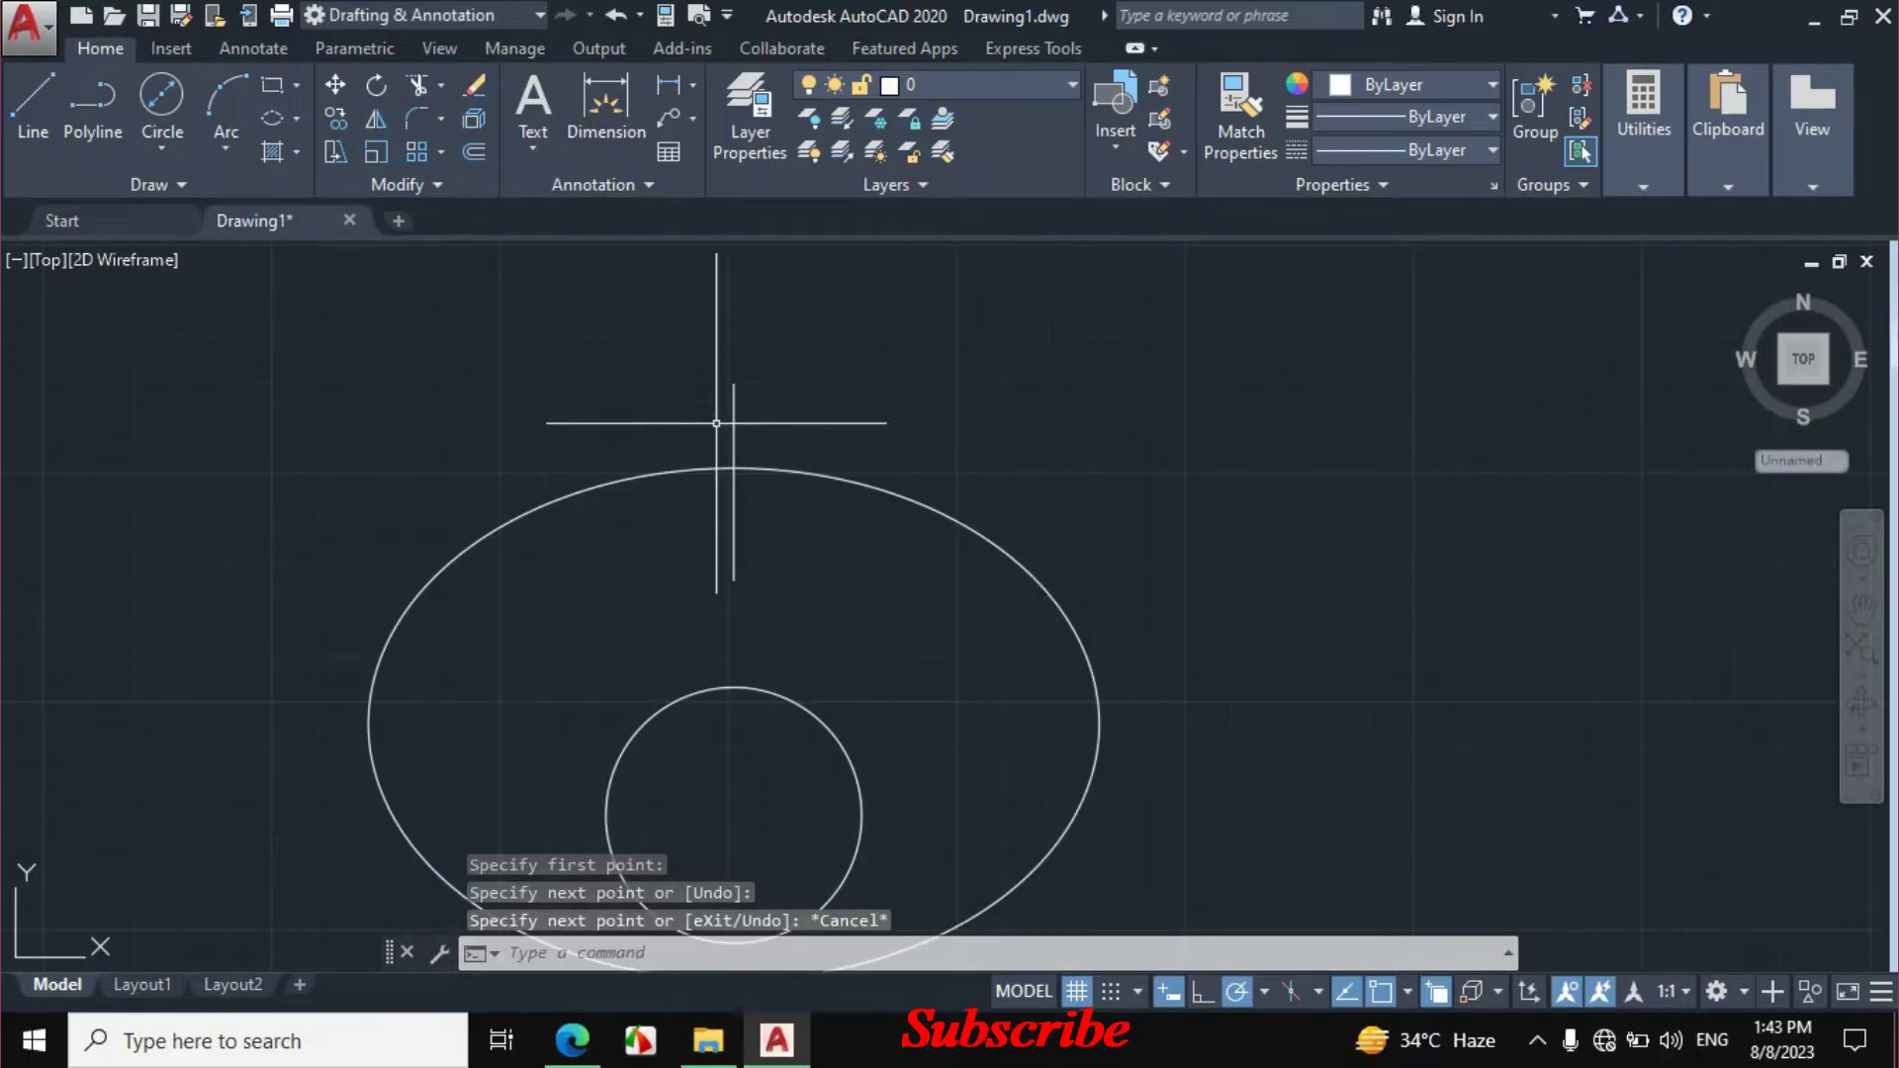
click(805, 373)
click(617, 448)
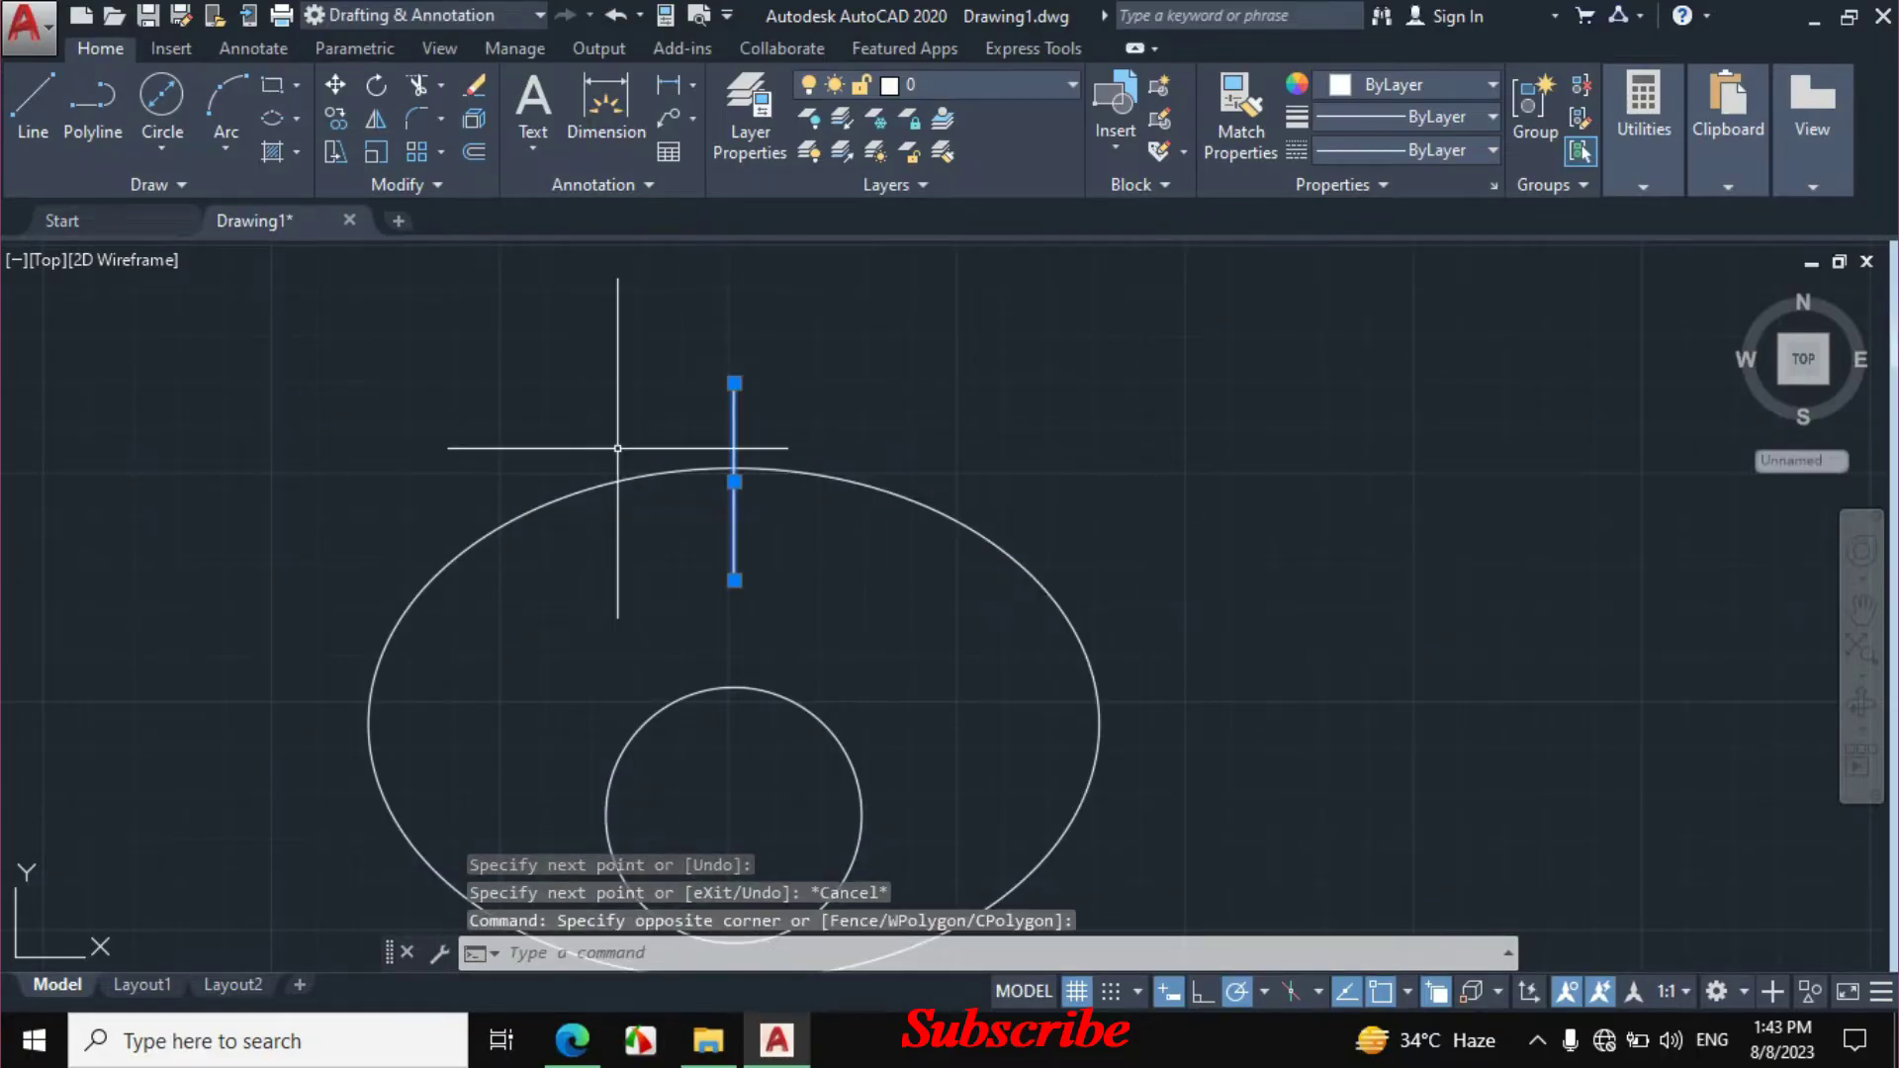
Offset the vertical line 20 units to the right and to the left.
text(o)
key(Return)
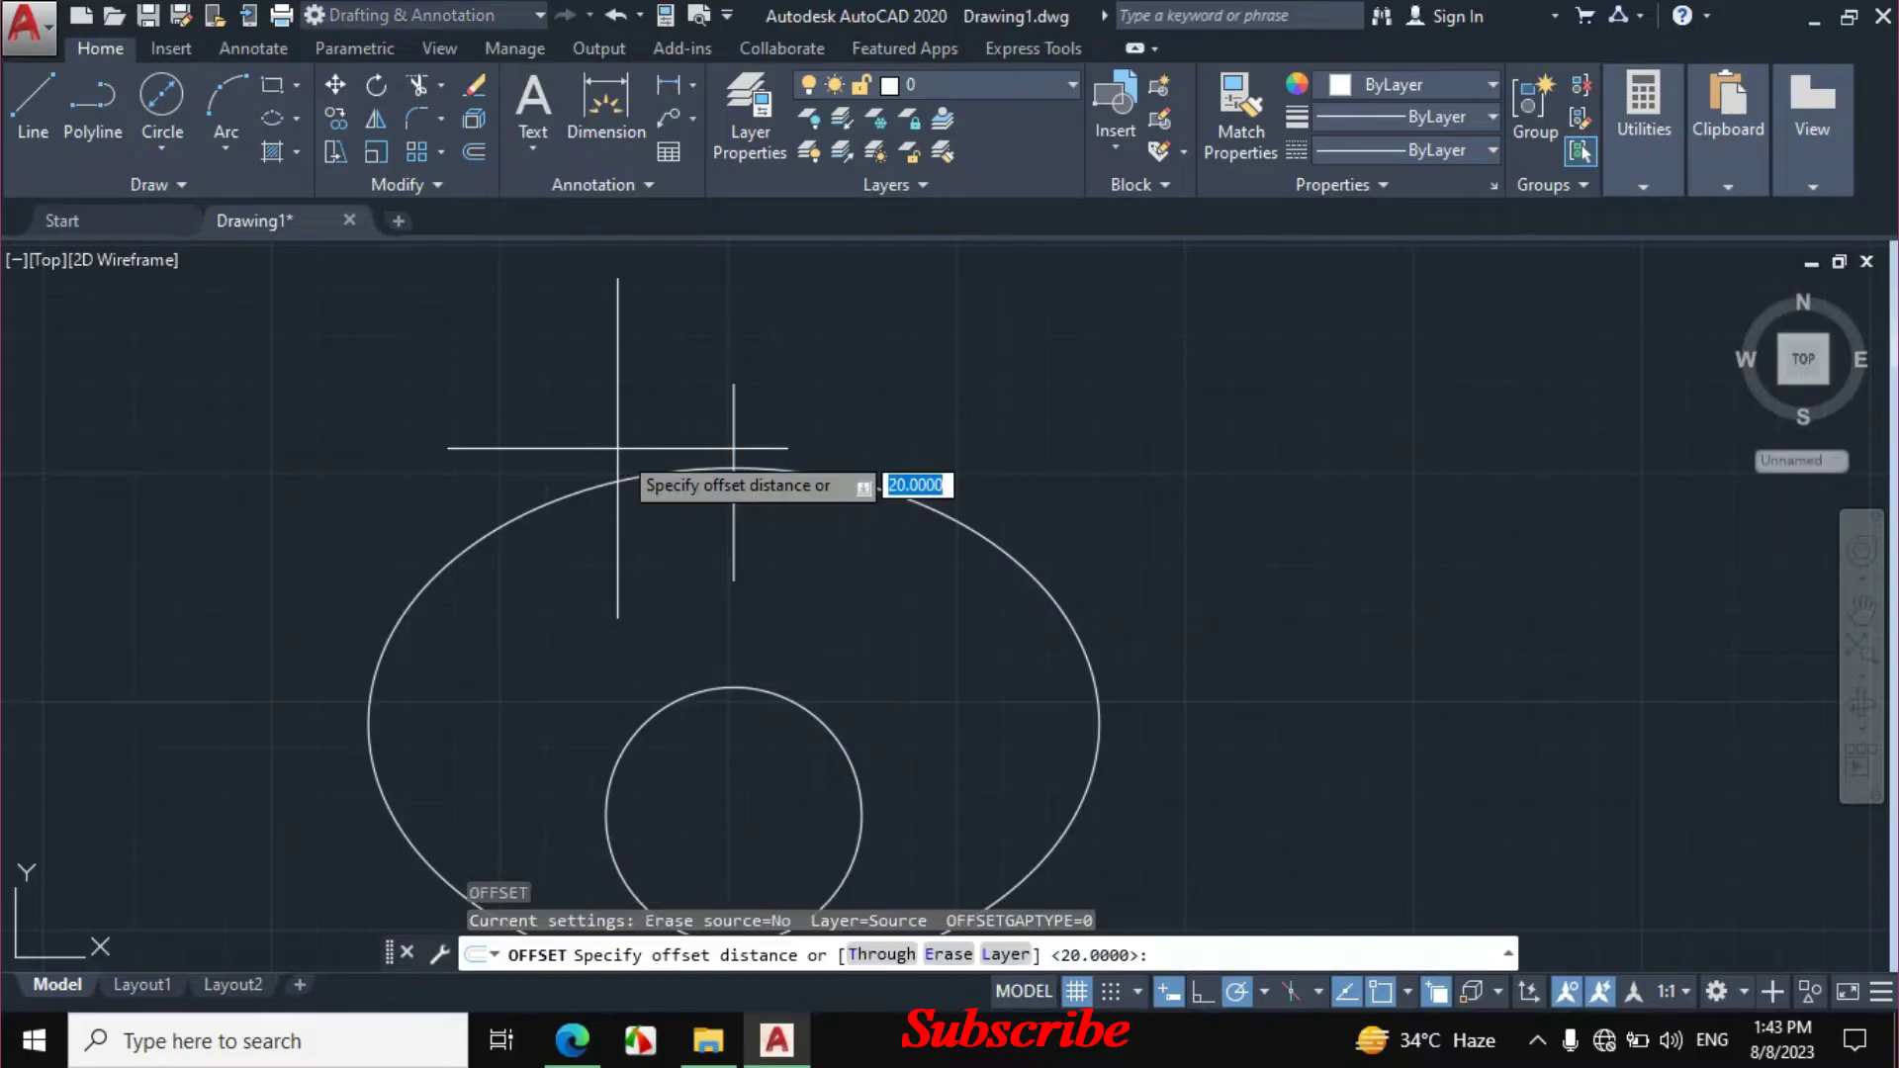
click(572, 1041)
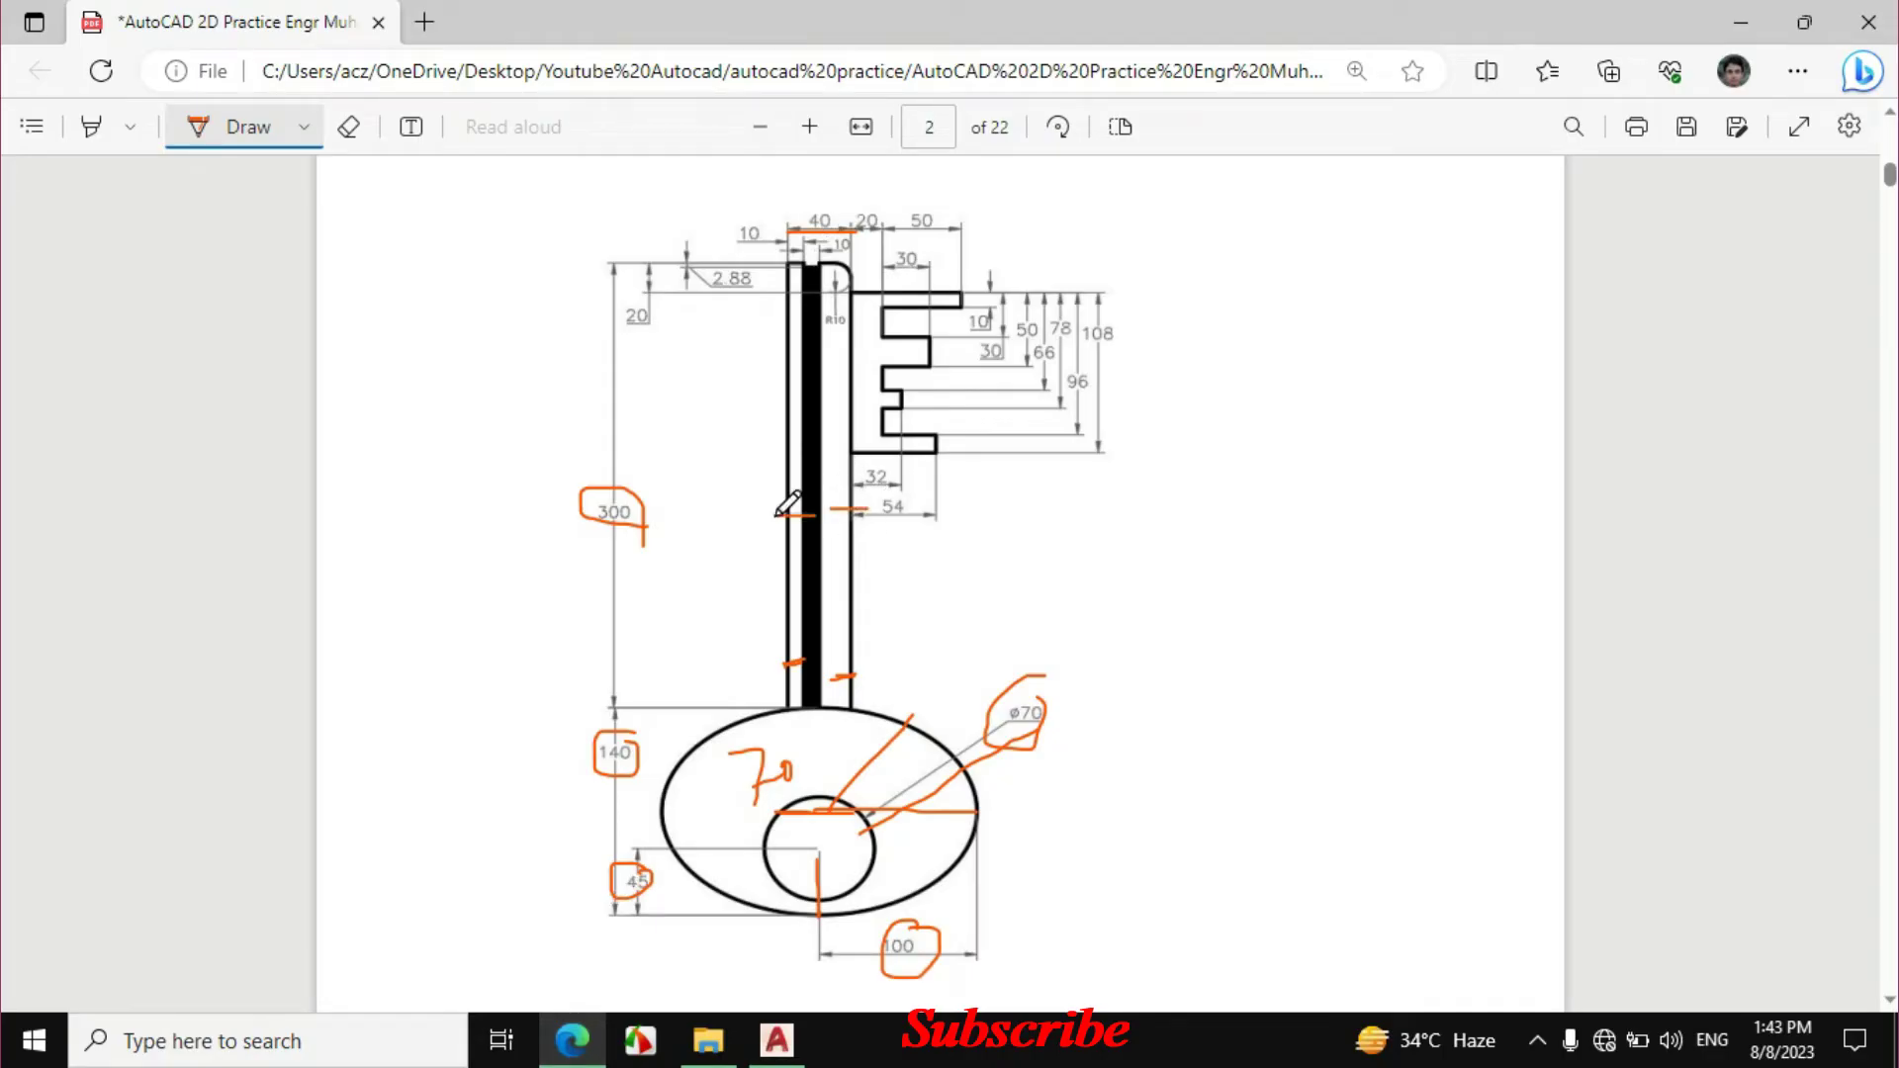
click(776, 1040)
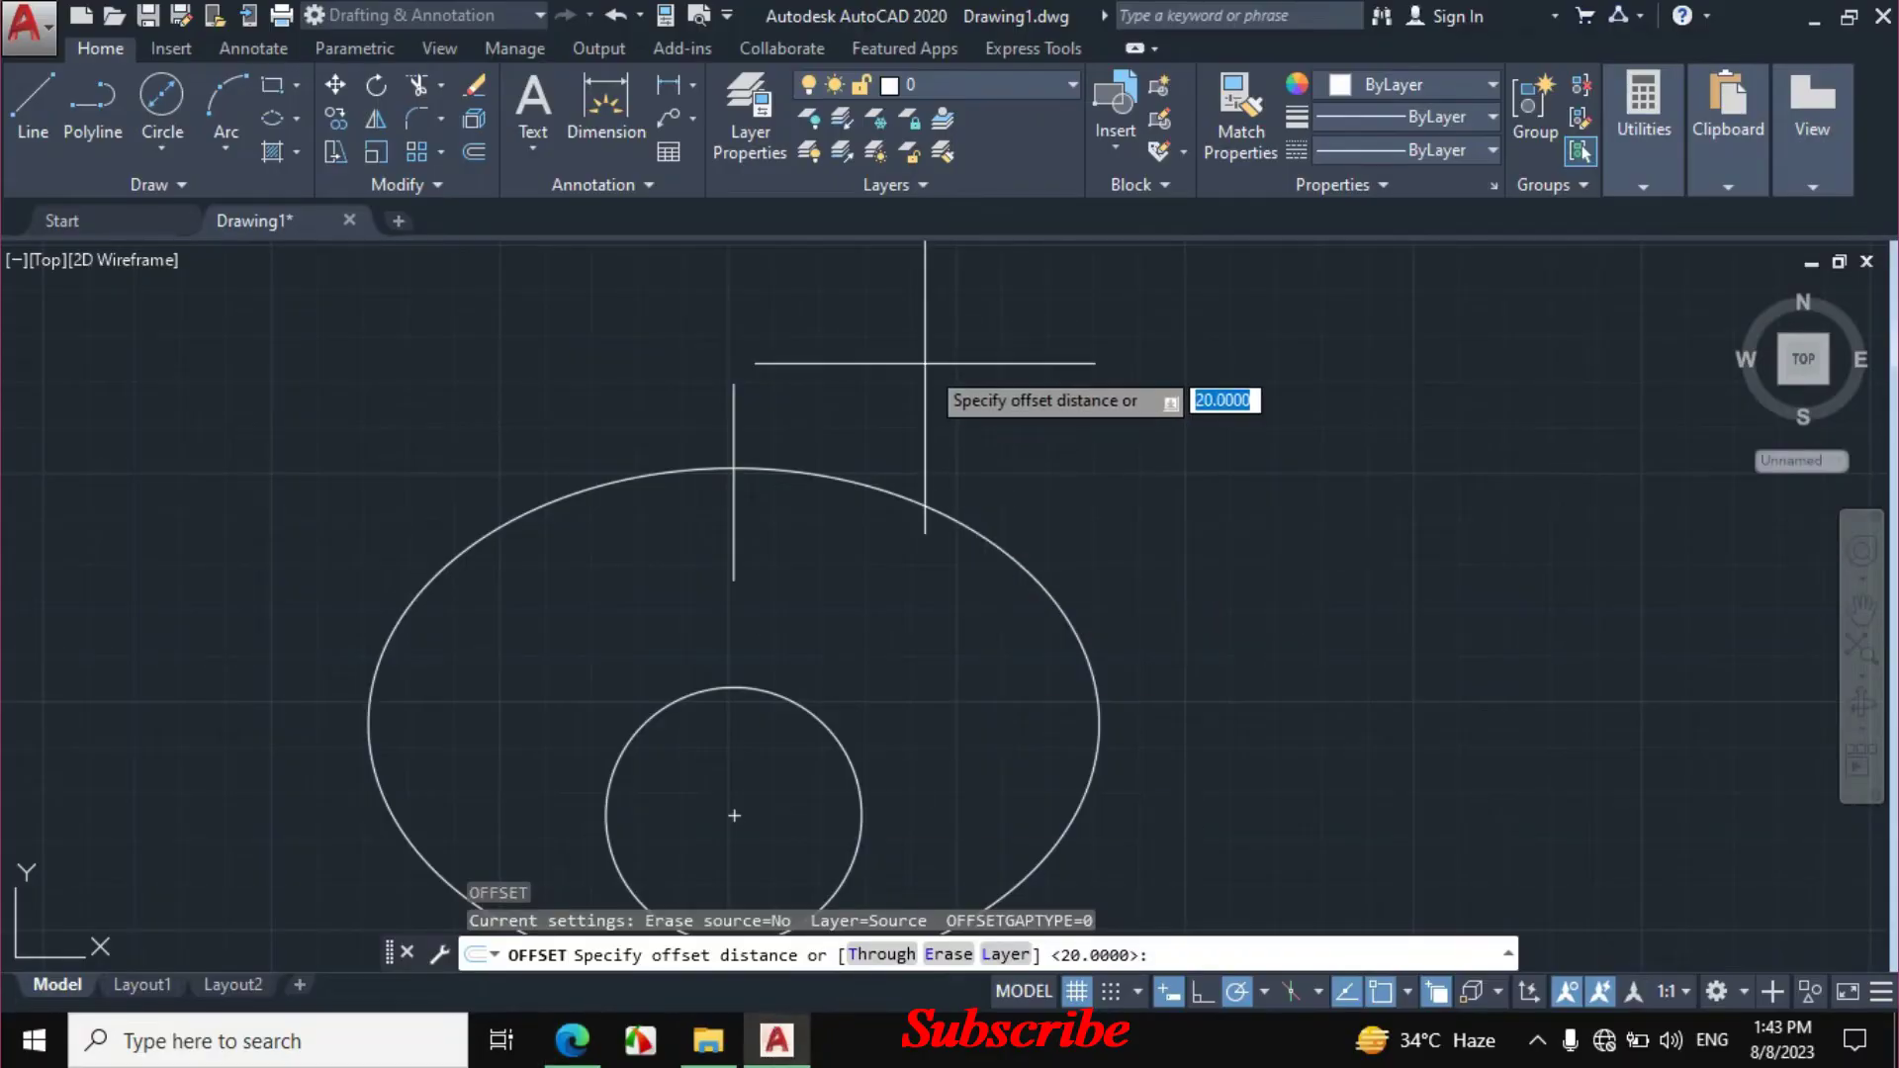
text(20)
key(Return)
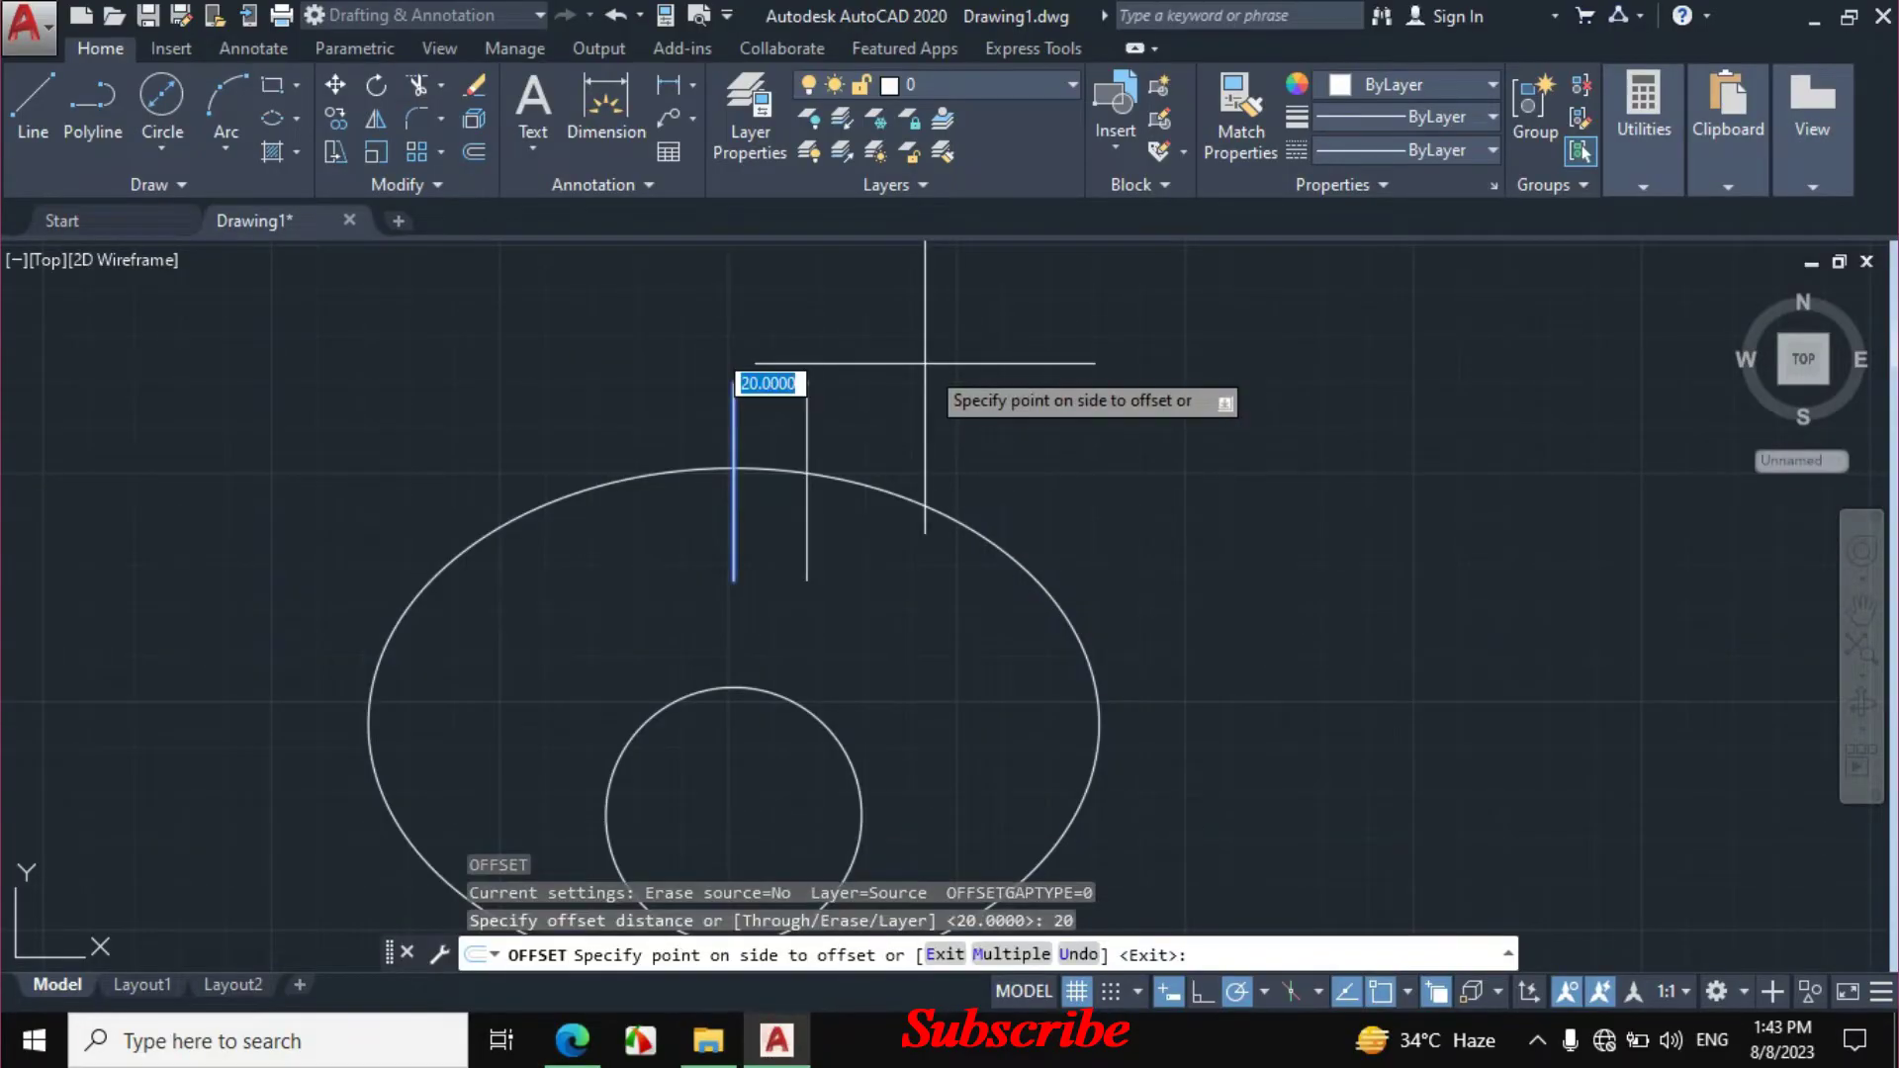
click(732, 425)
click(826, 425)
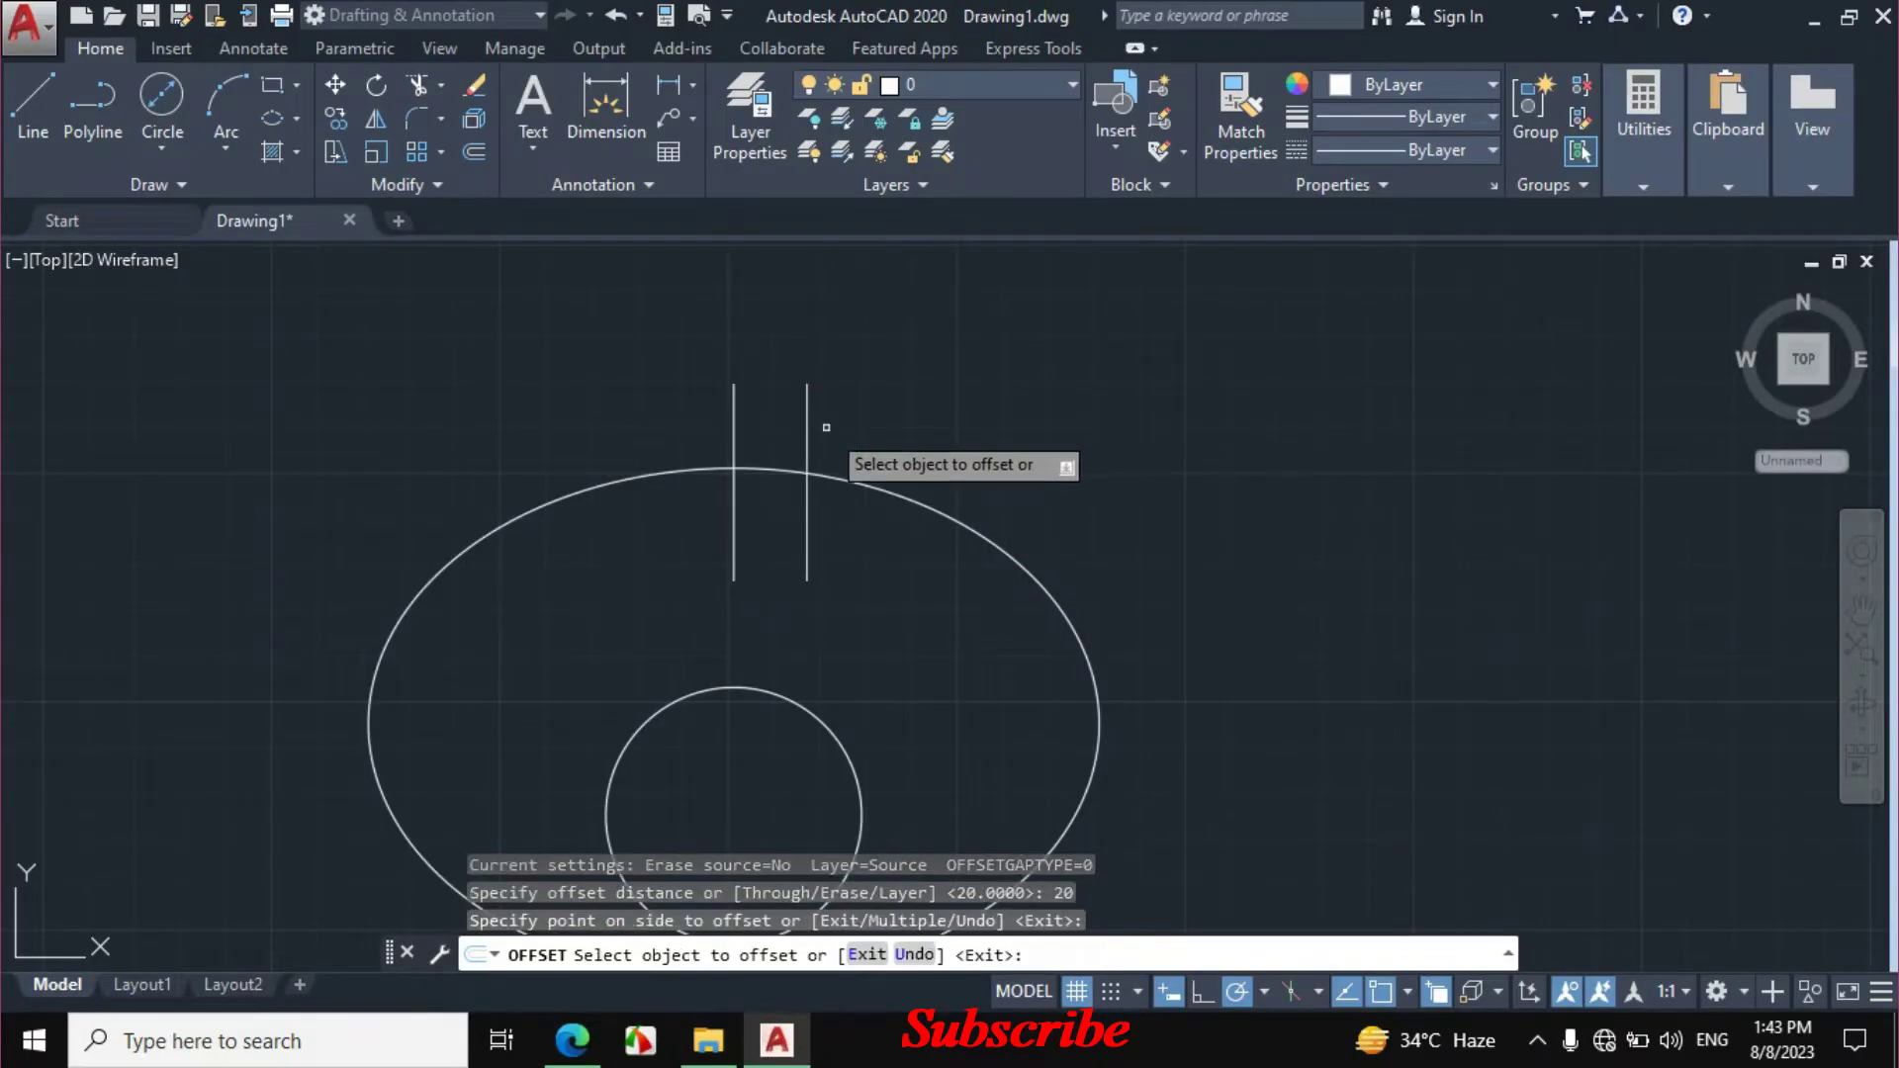
click(734, 410)
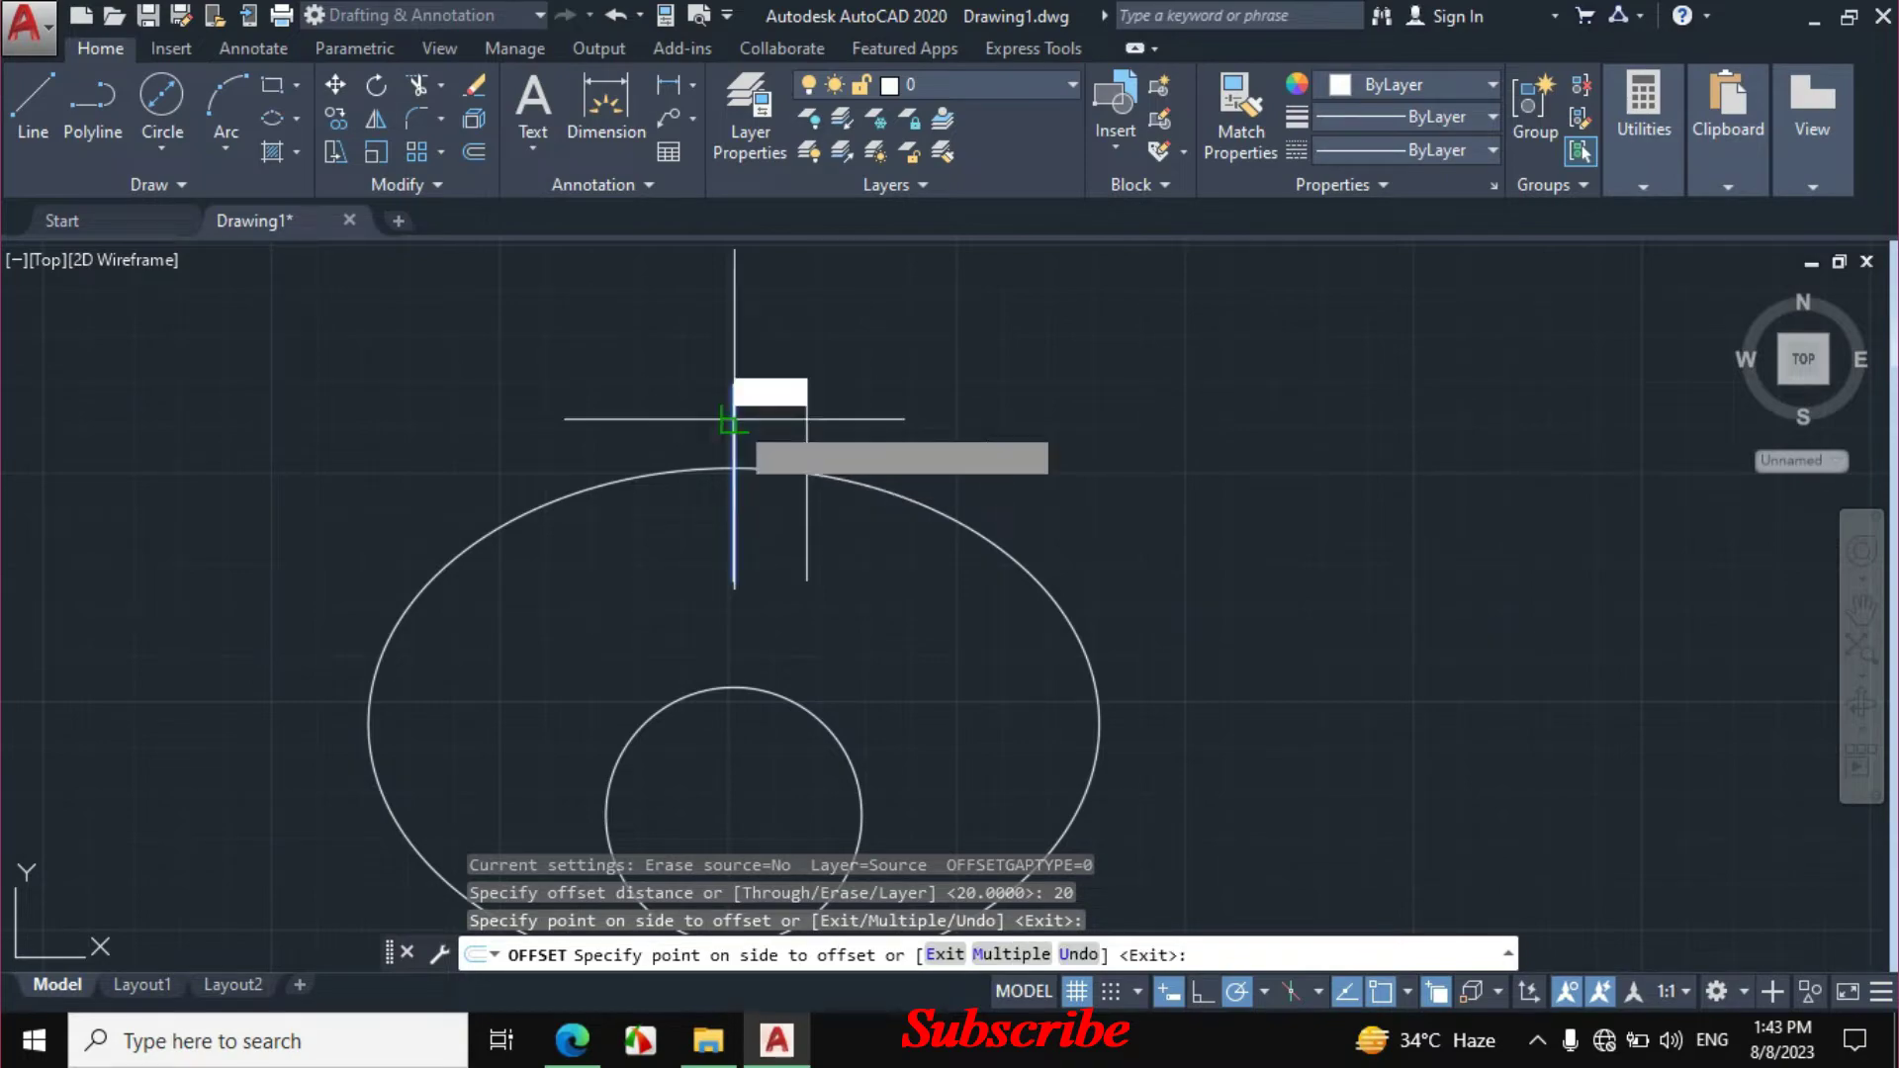
click(649, 435)
key(Escape)
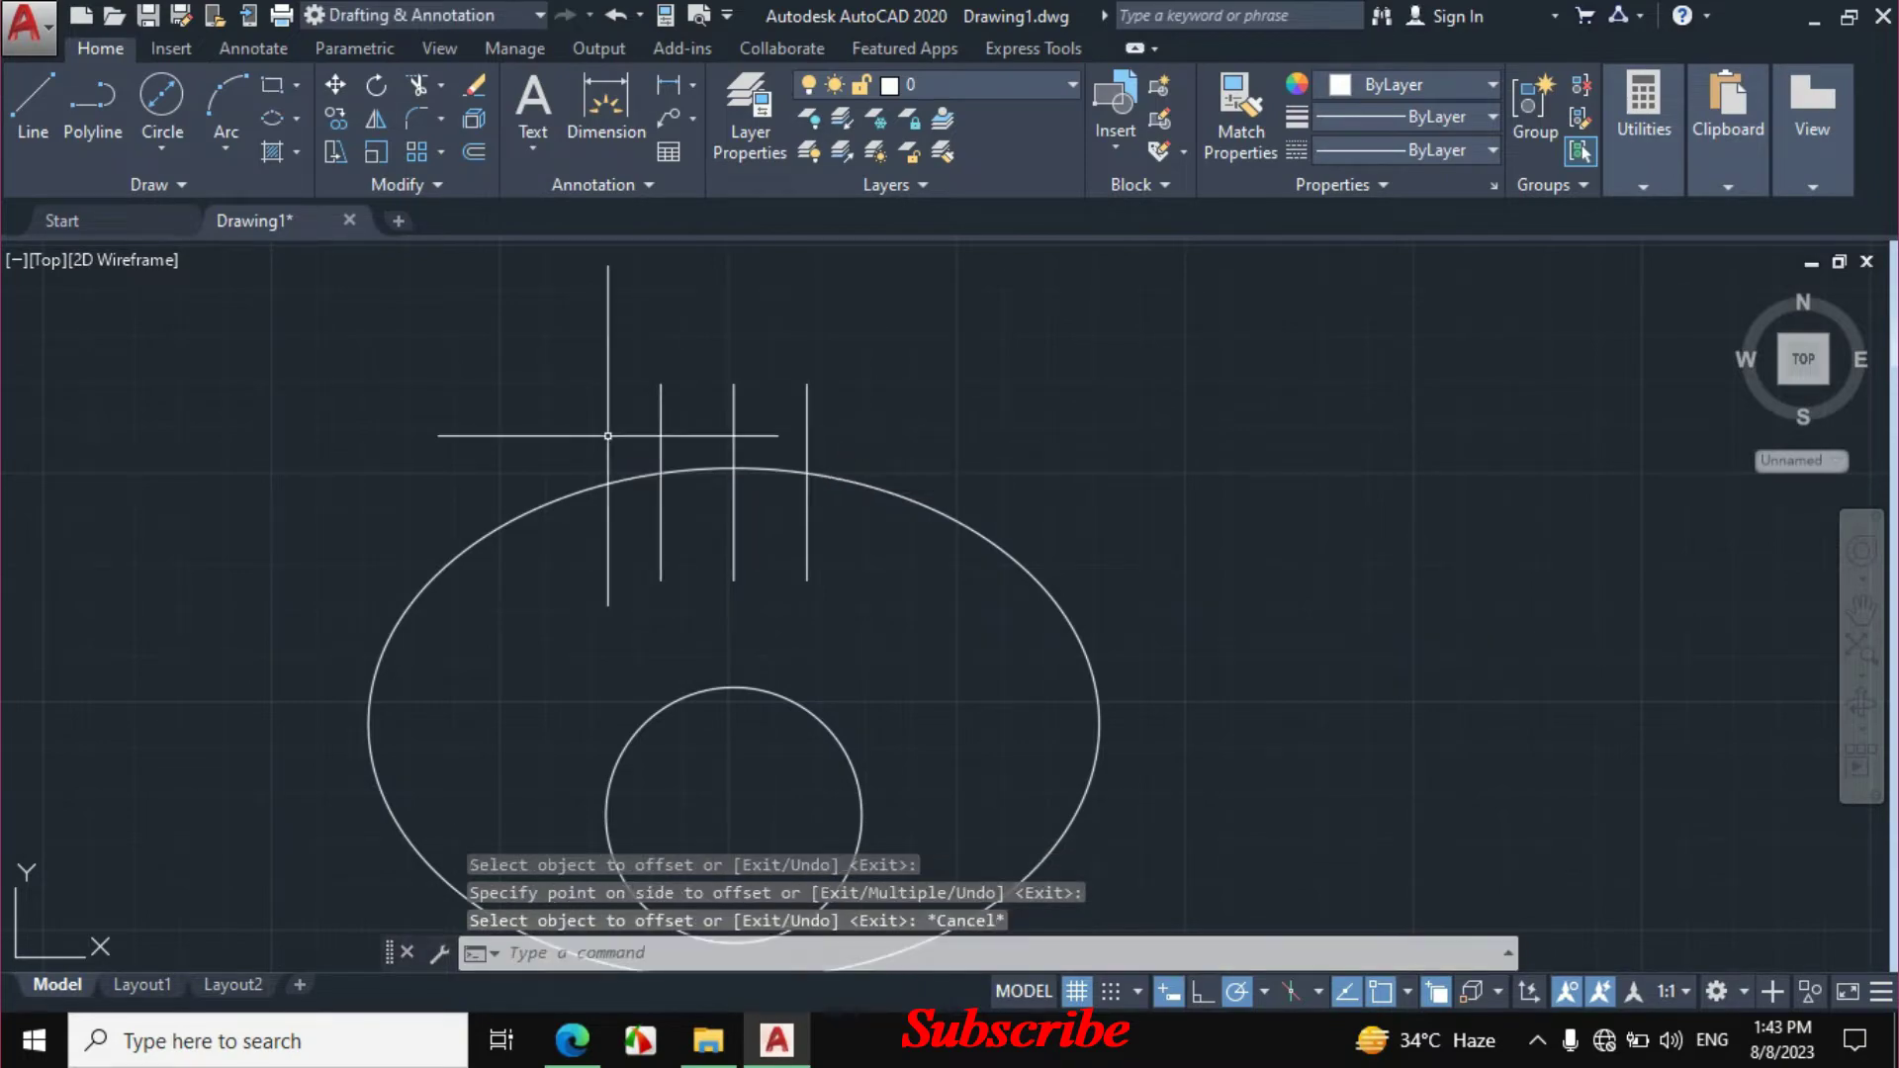
Trim the side lines' tops above the ellipse and ink a stroke beside 300 on the PDF.
text(tr)
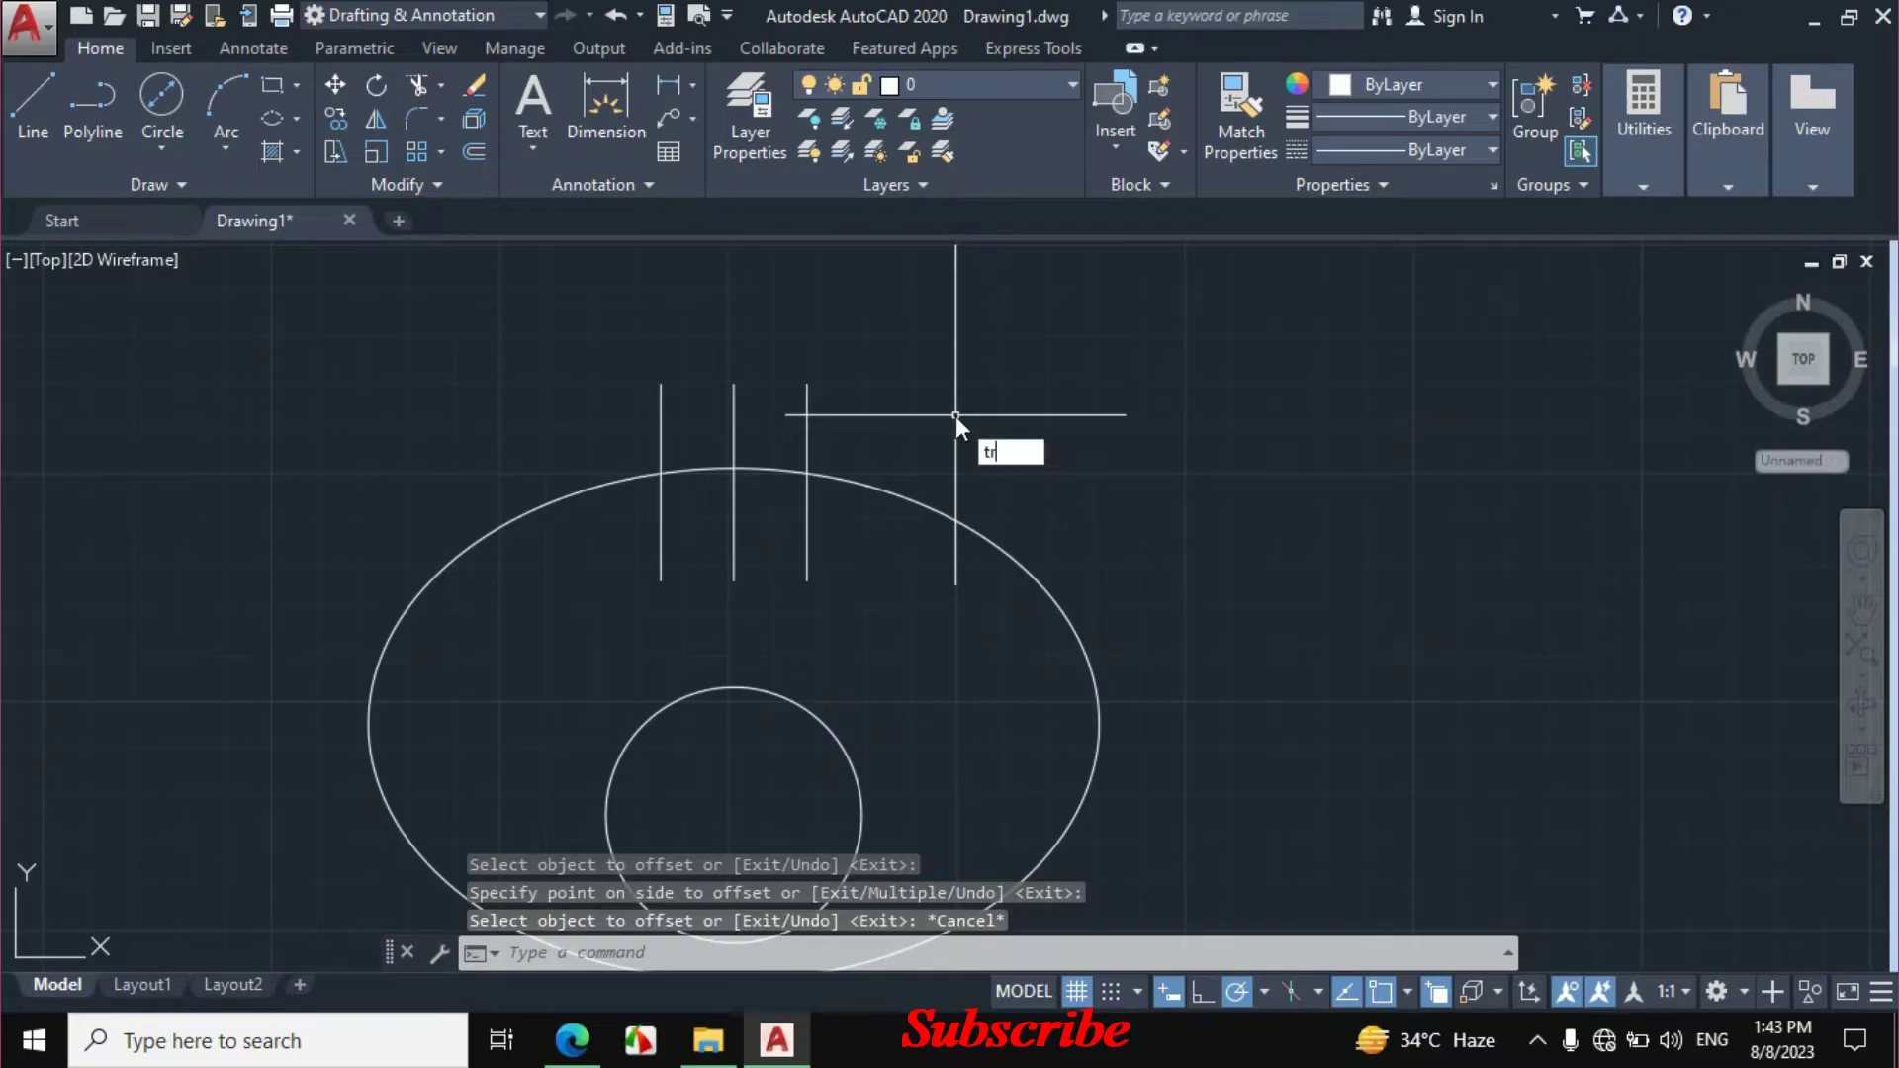
key(Return)
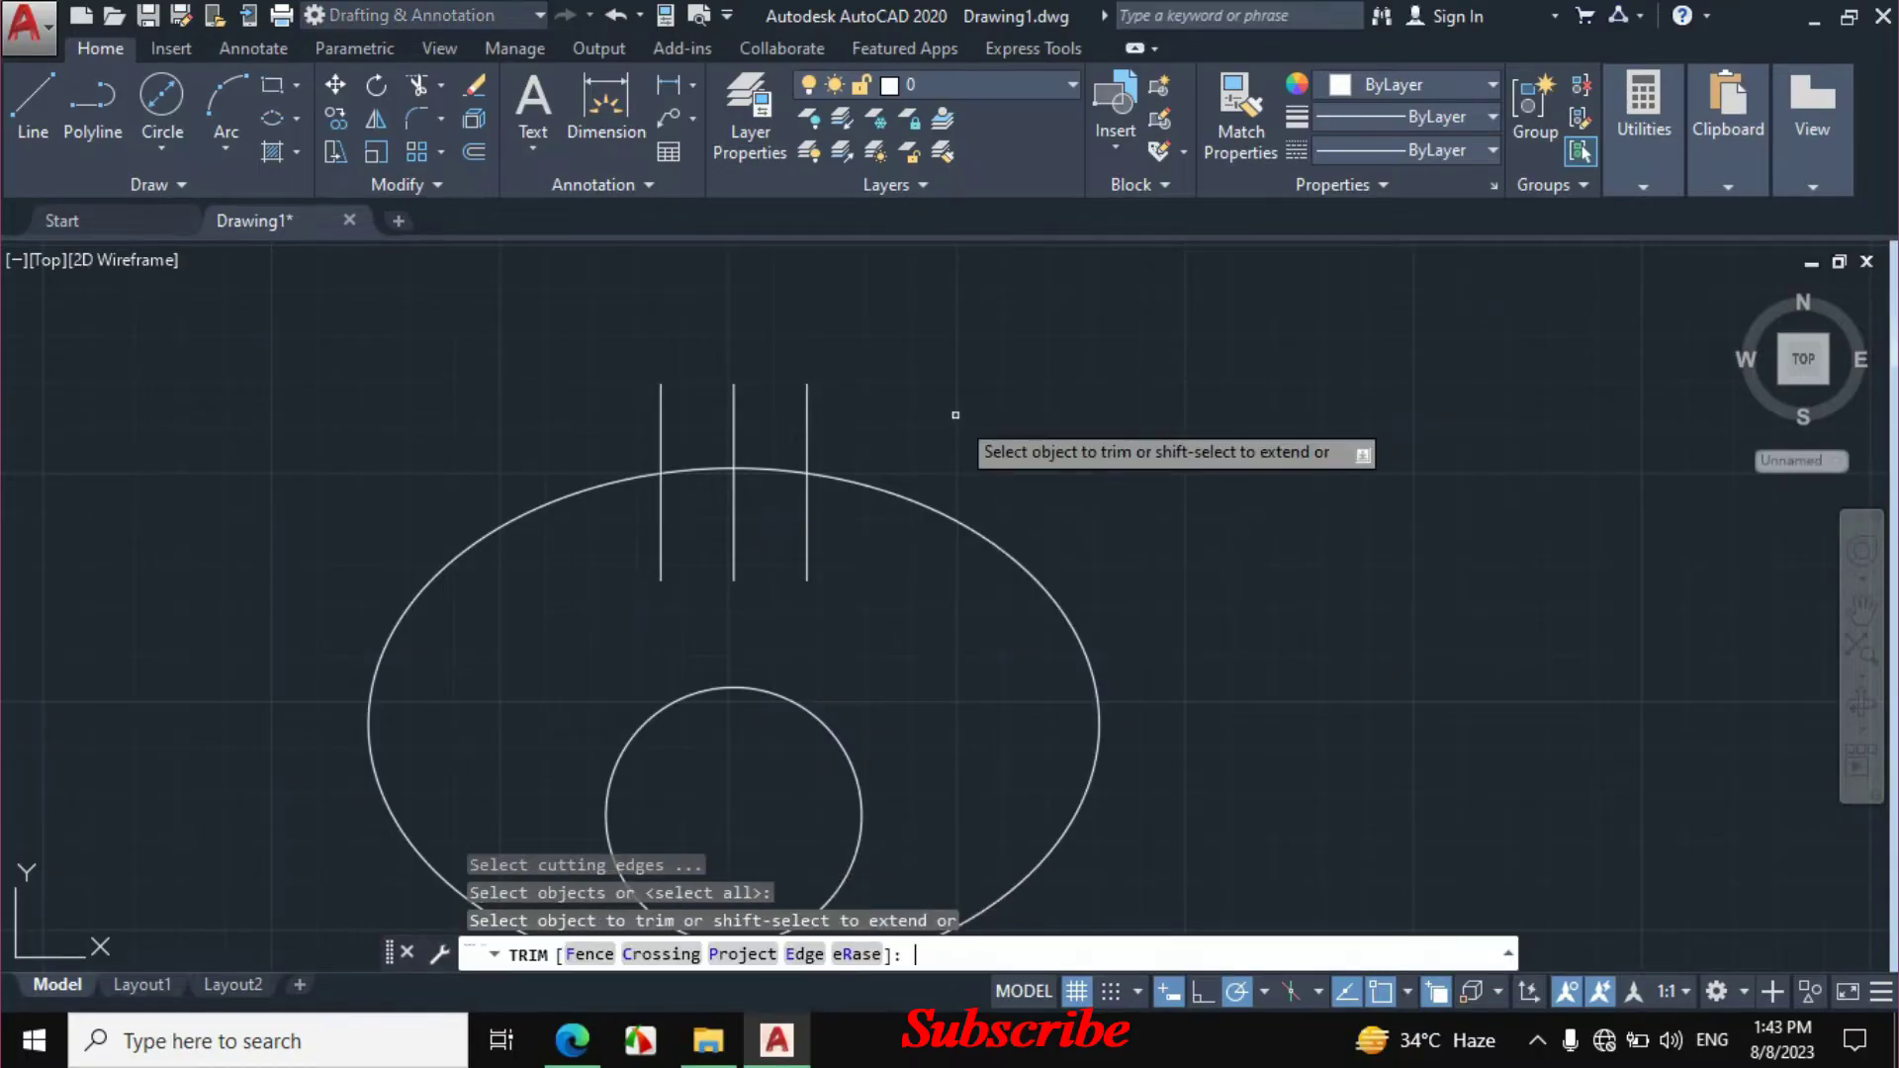
click(819, 391)
click(783, 426)
click(706, 424)
click(632, 401)
key(Escape)
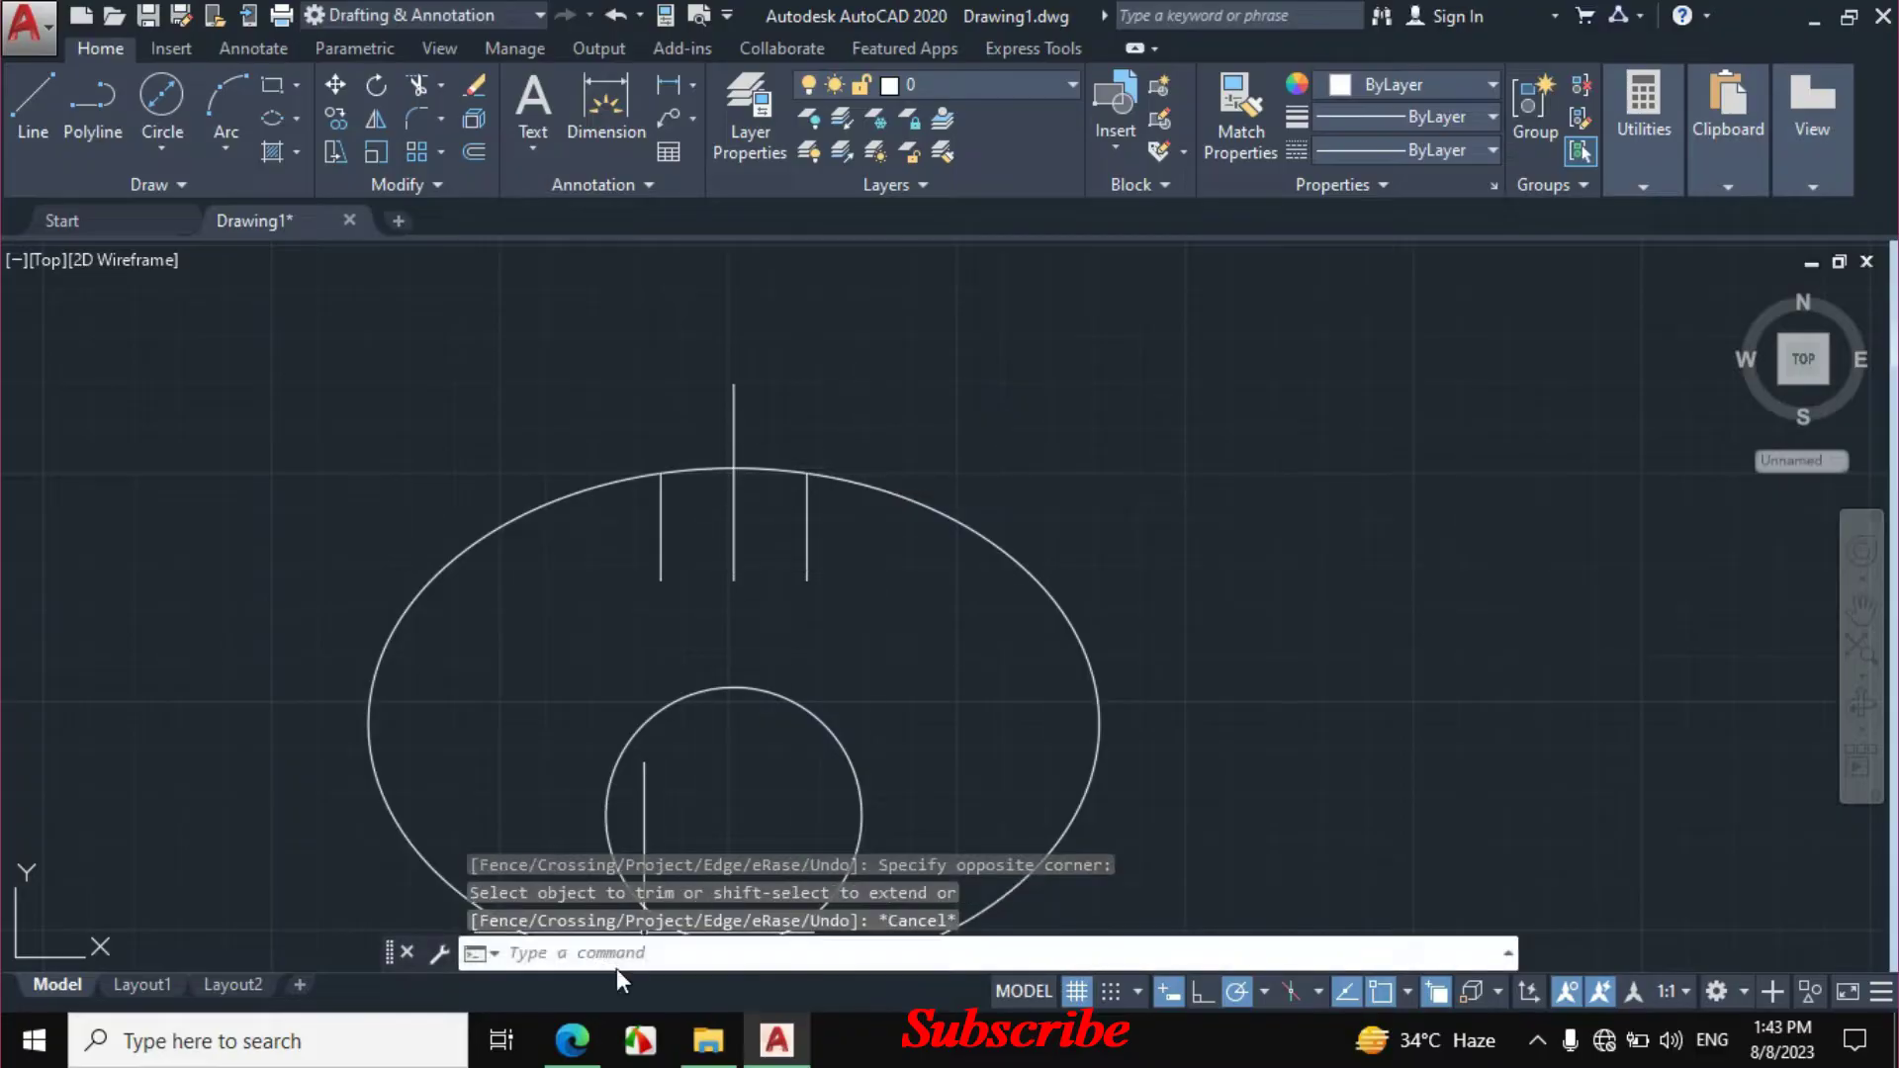
click(572, 1039)
drag(642, 580, 660, 473)
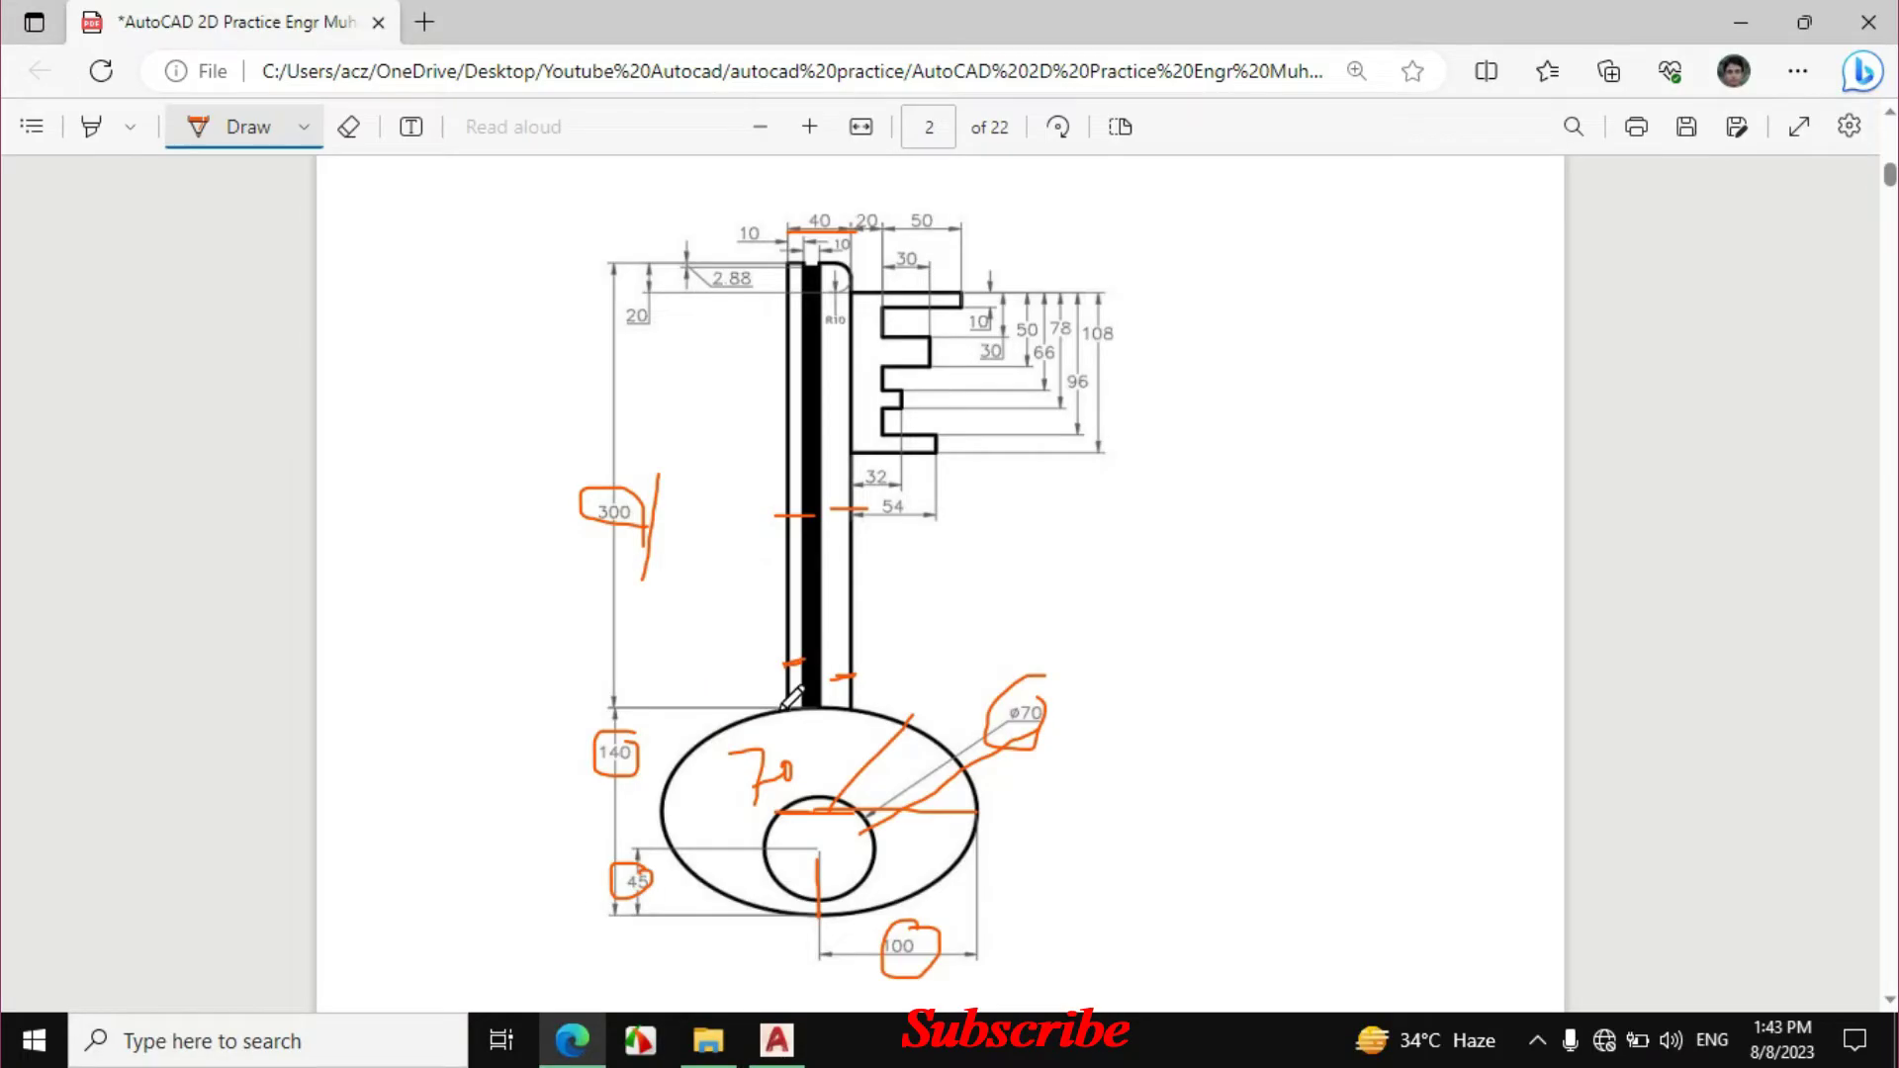
Trace the shank's left edge with an orange stroke on the reference PDF.
drag(791, 571, 790, 664)
click(776, 1040)
right_click(777, 1039)
Draw the right shank line 300 units upward from the right side line's top.
click(1005, 430)
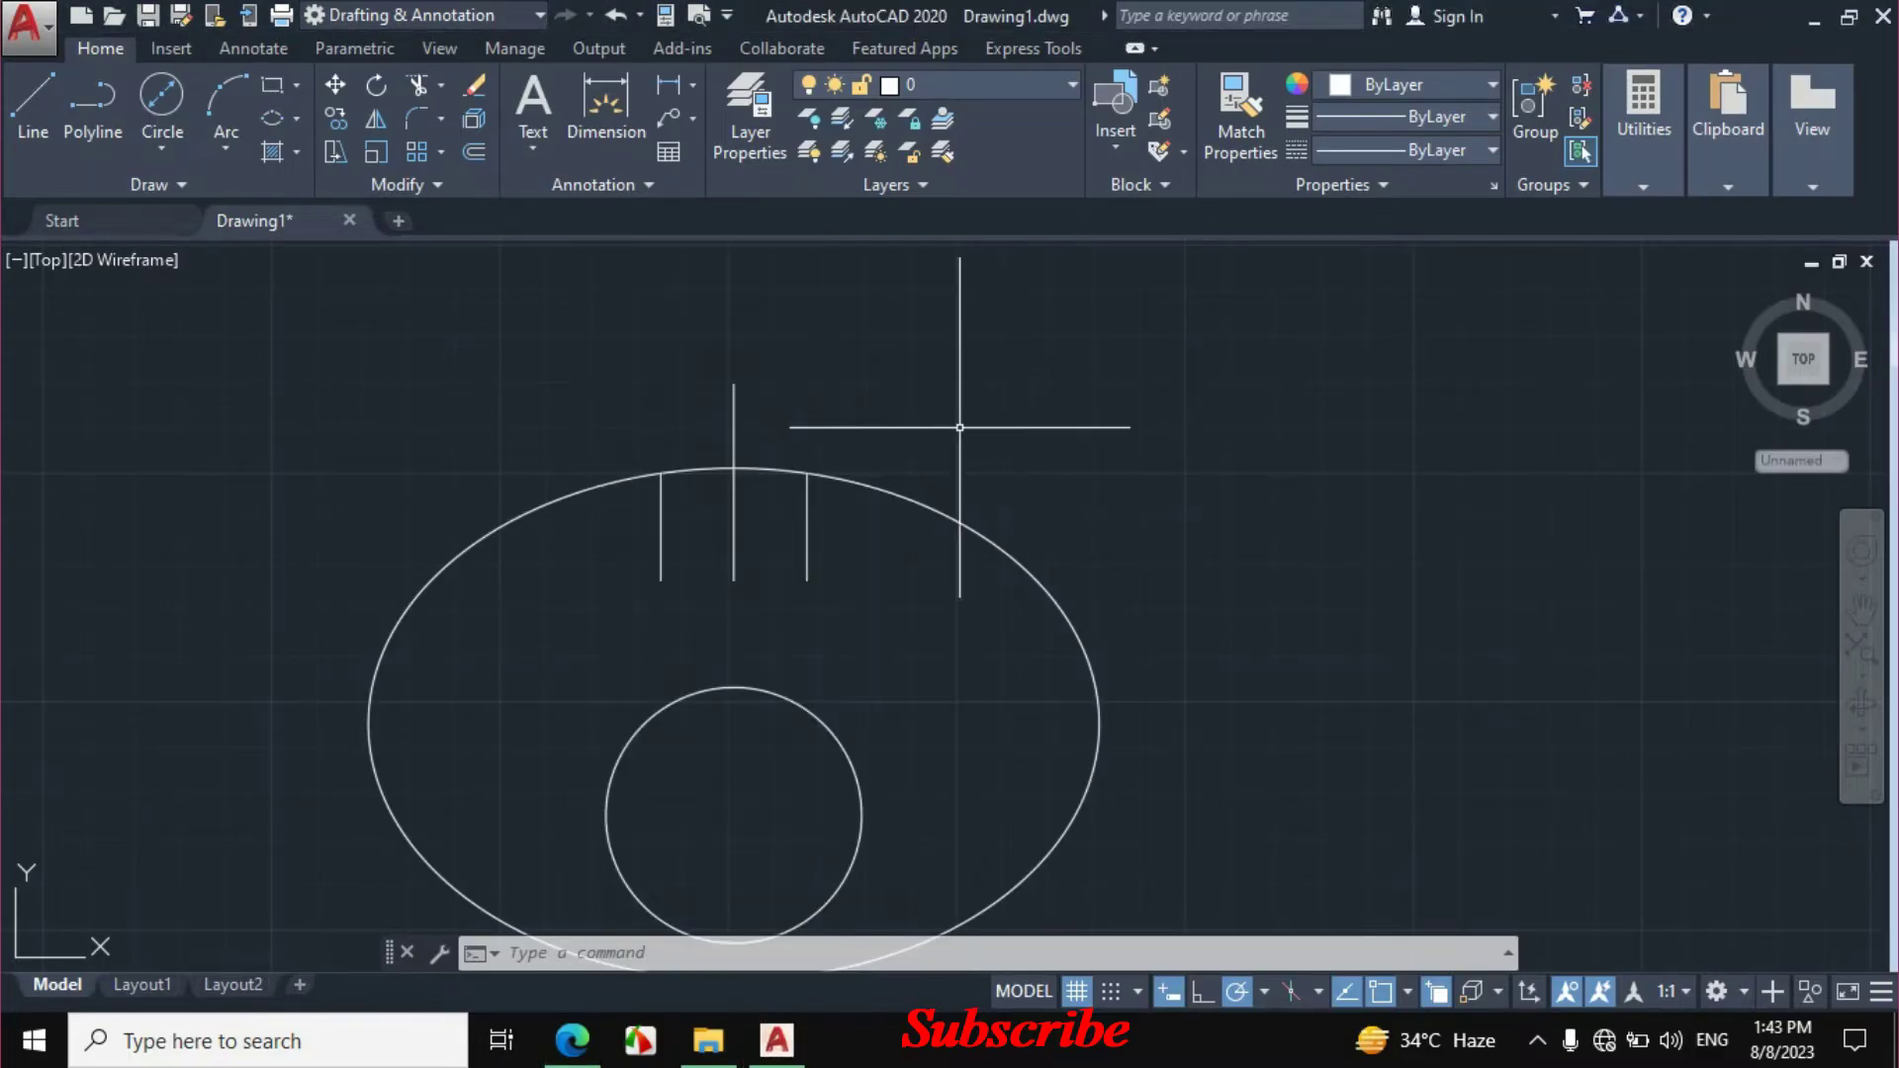
scroll(747, 460, up, 6)
scroll(729, 449, down, 2)
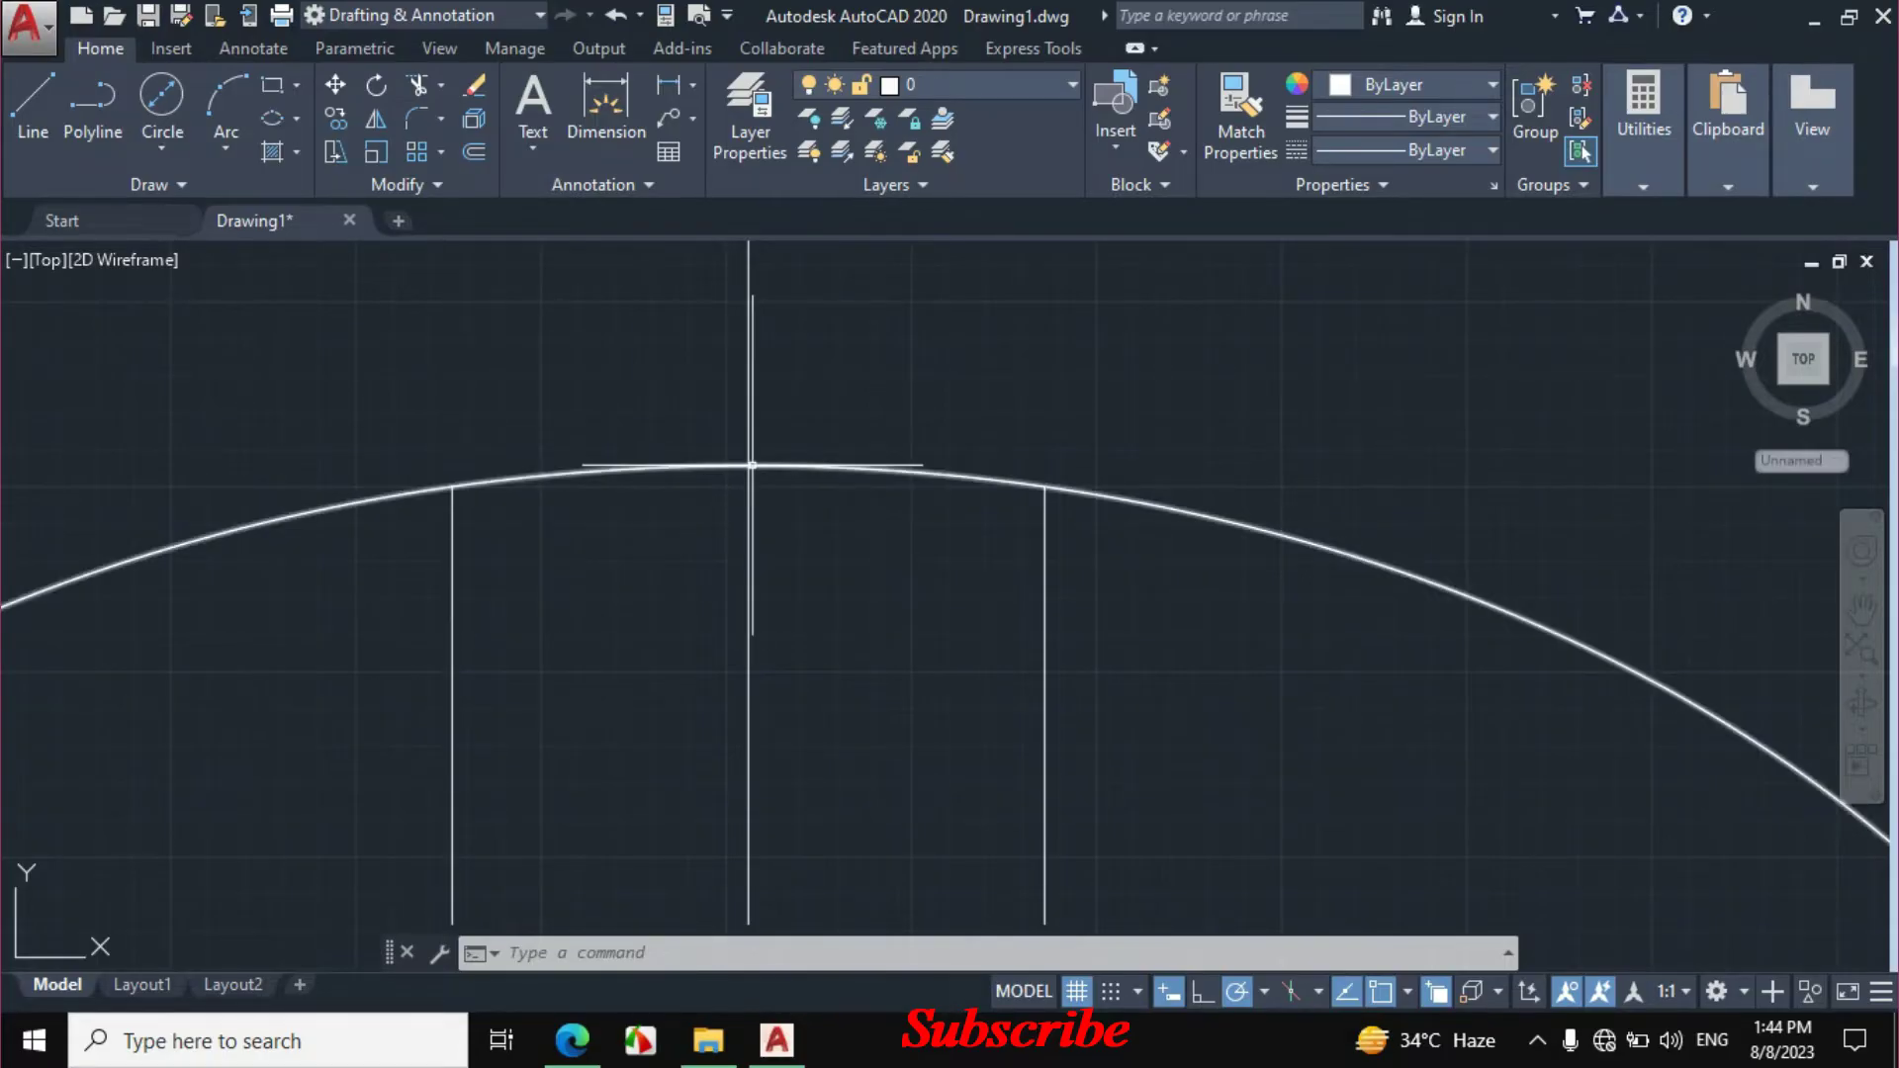
scroll(817, 534, down, 4)
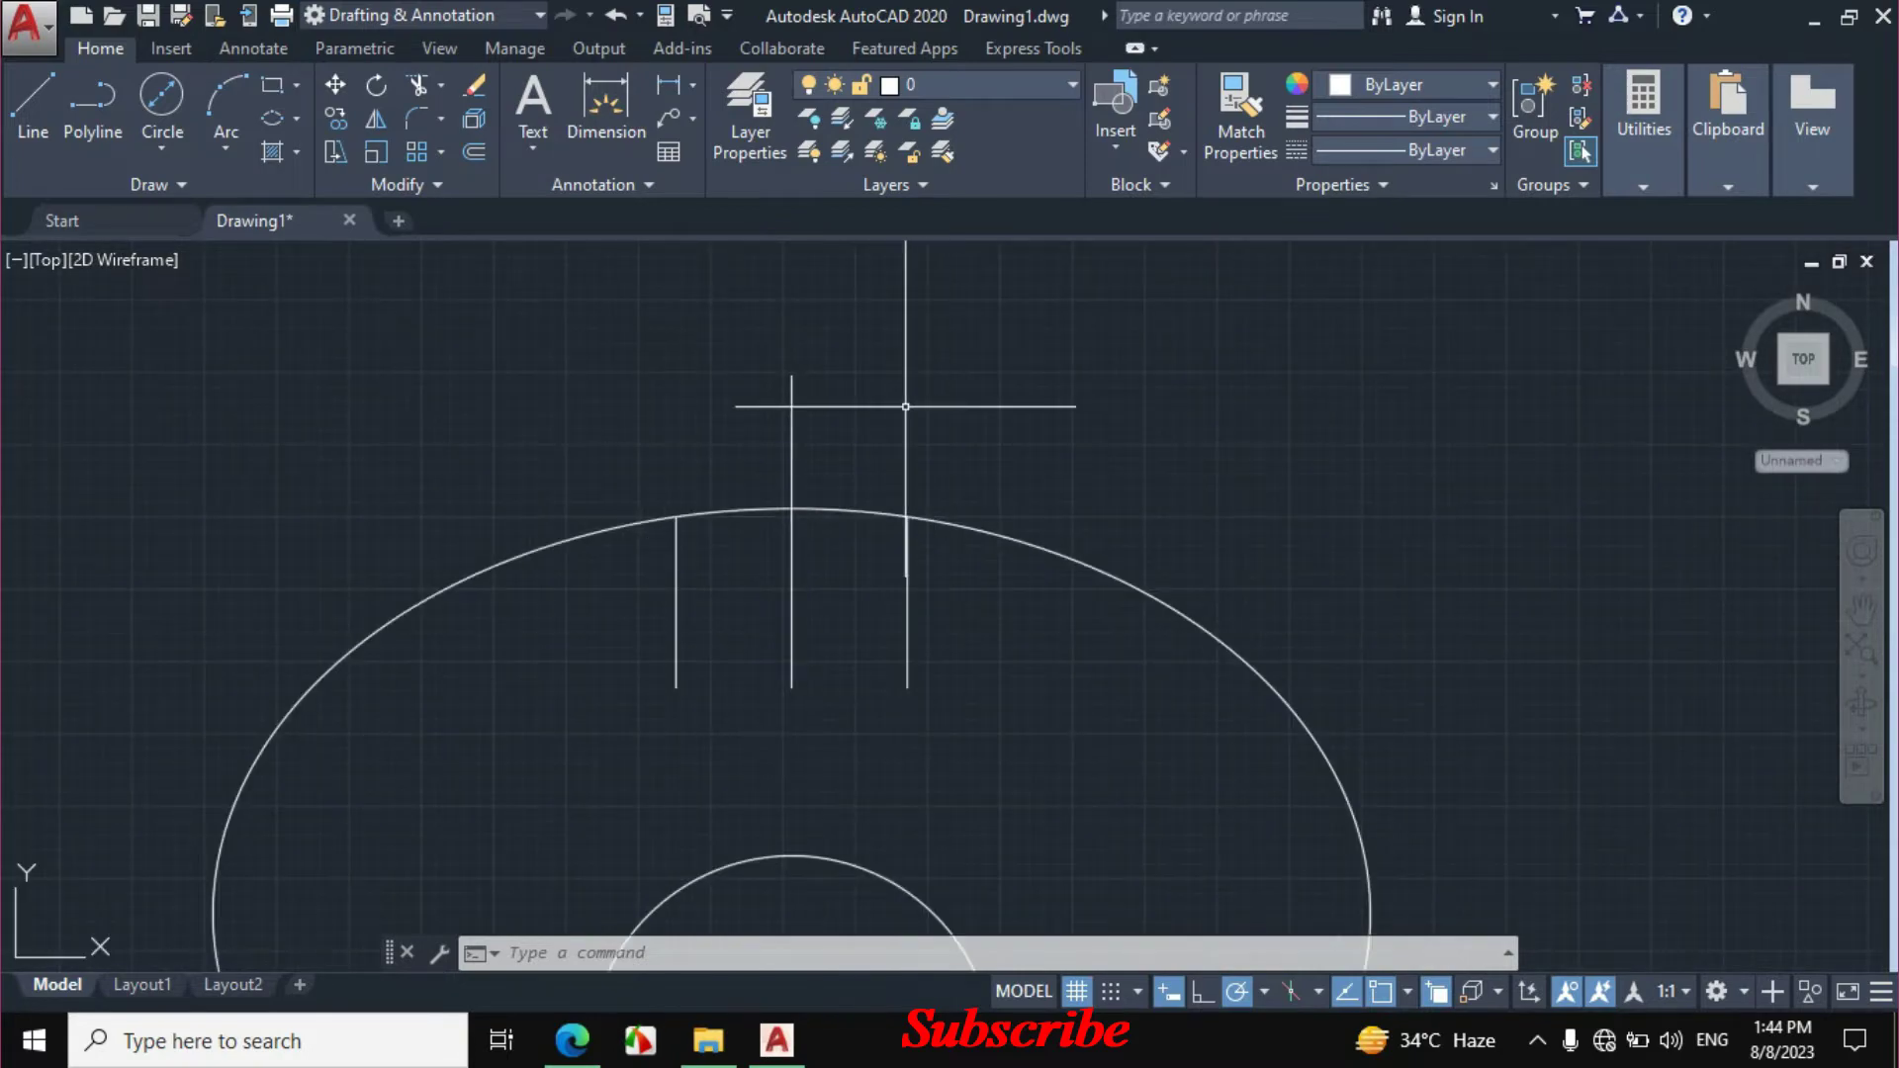
click(42, 110)
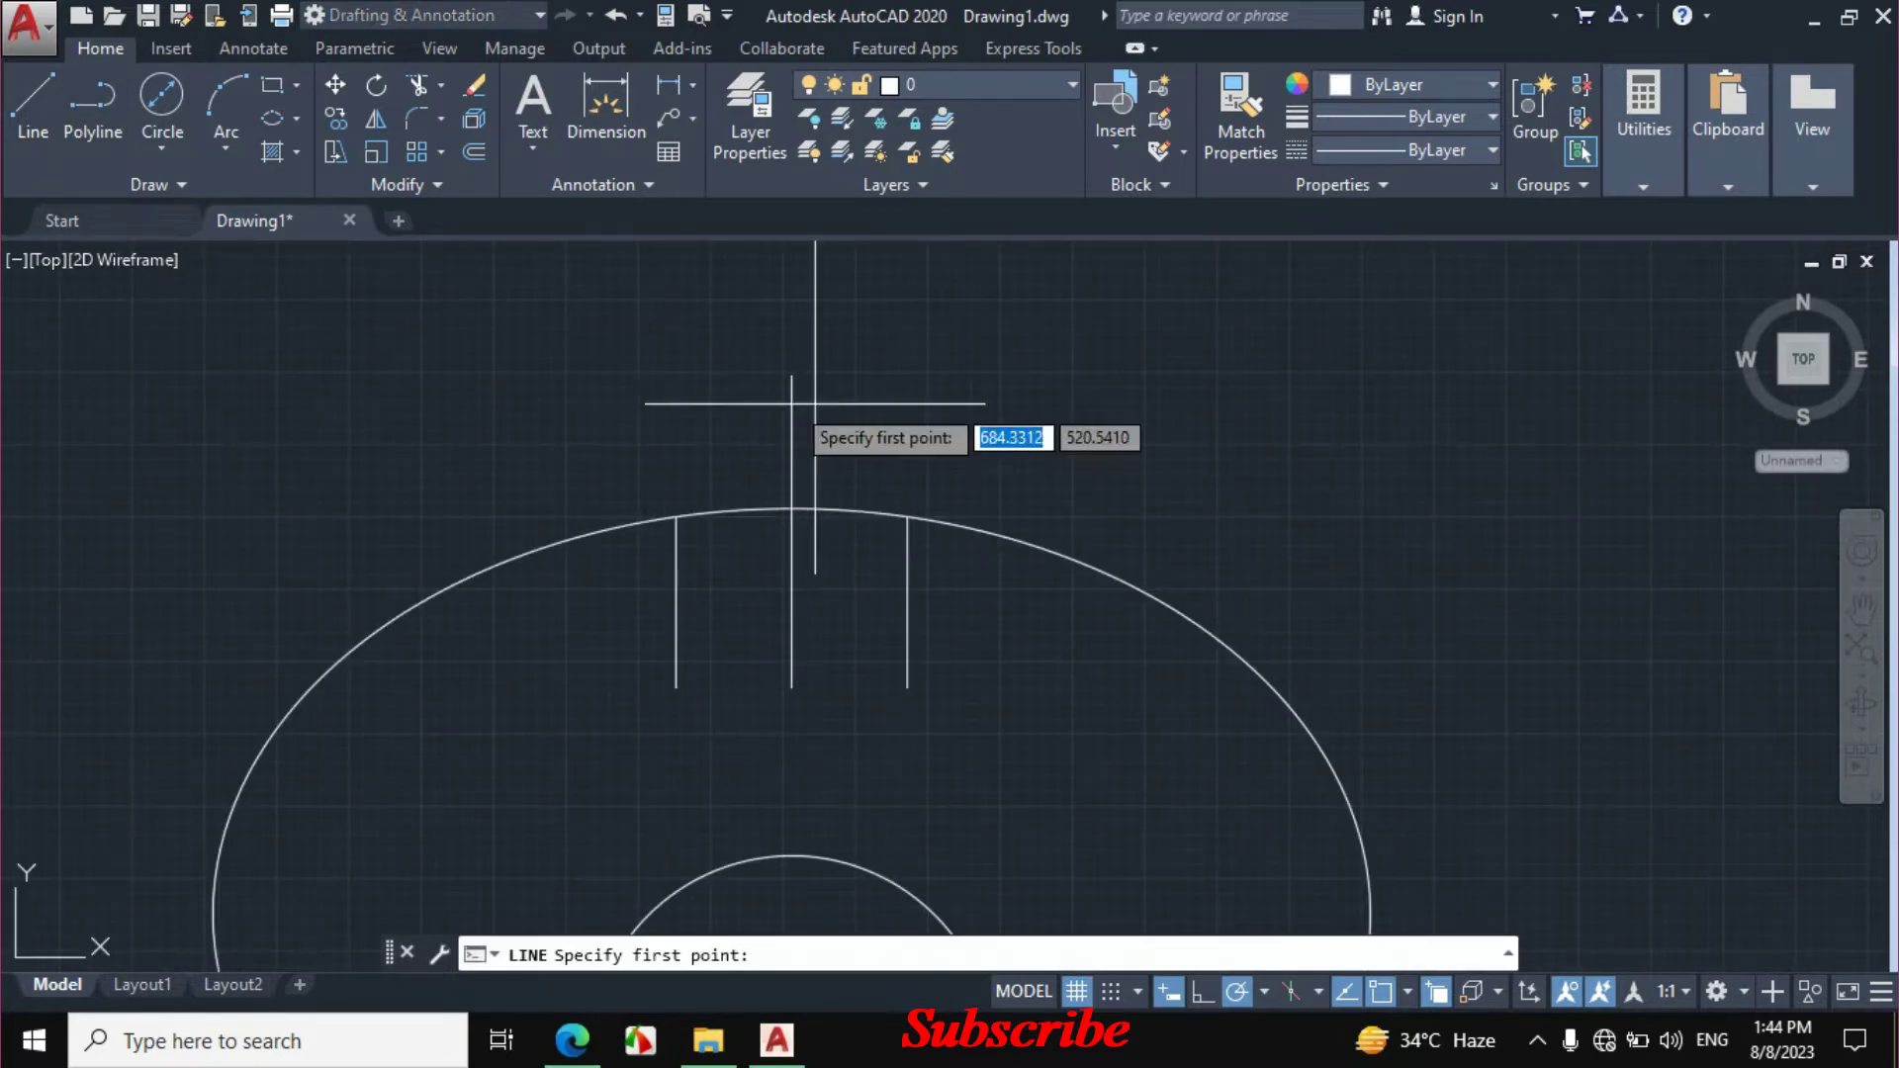
click(907, 515)
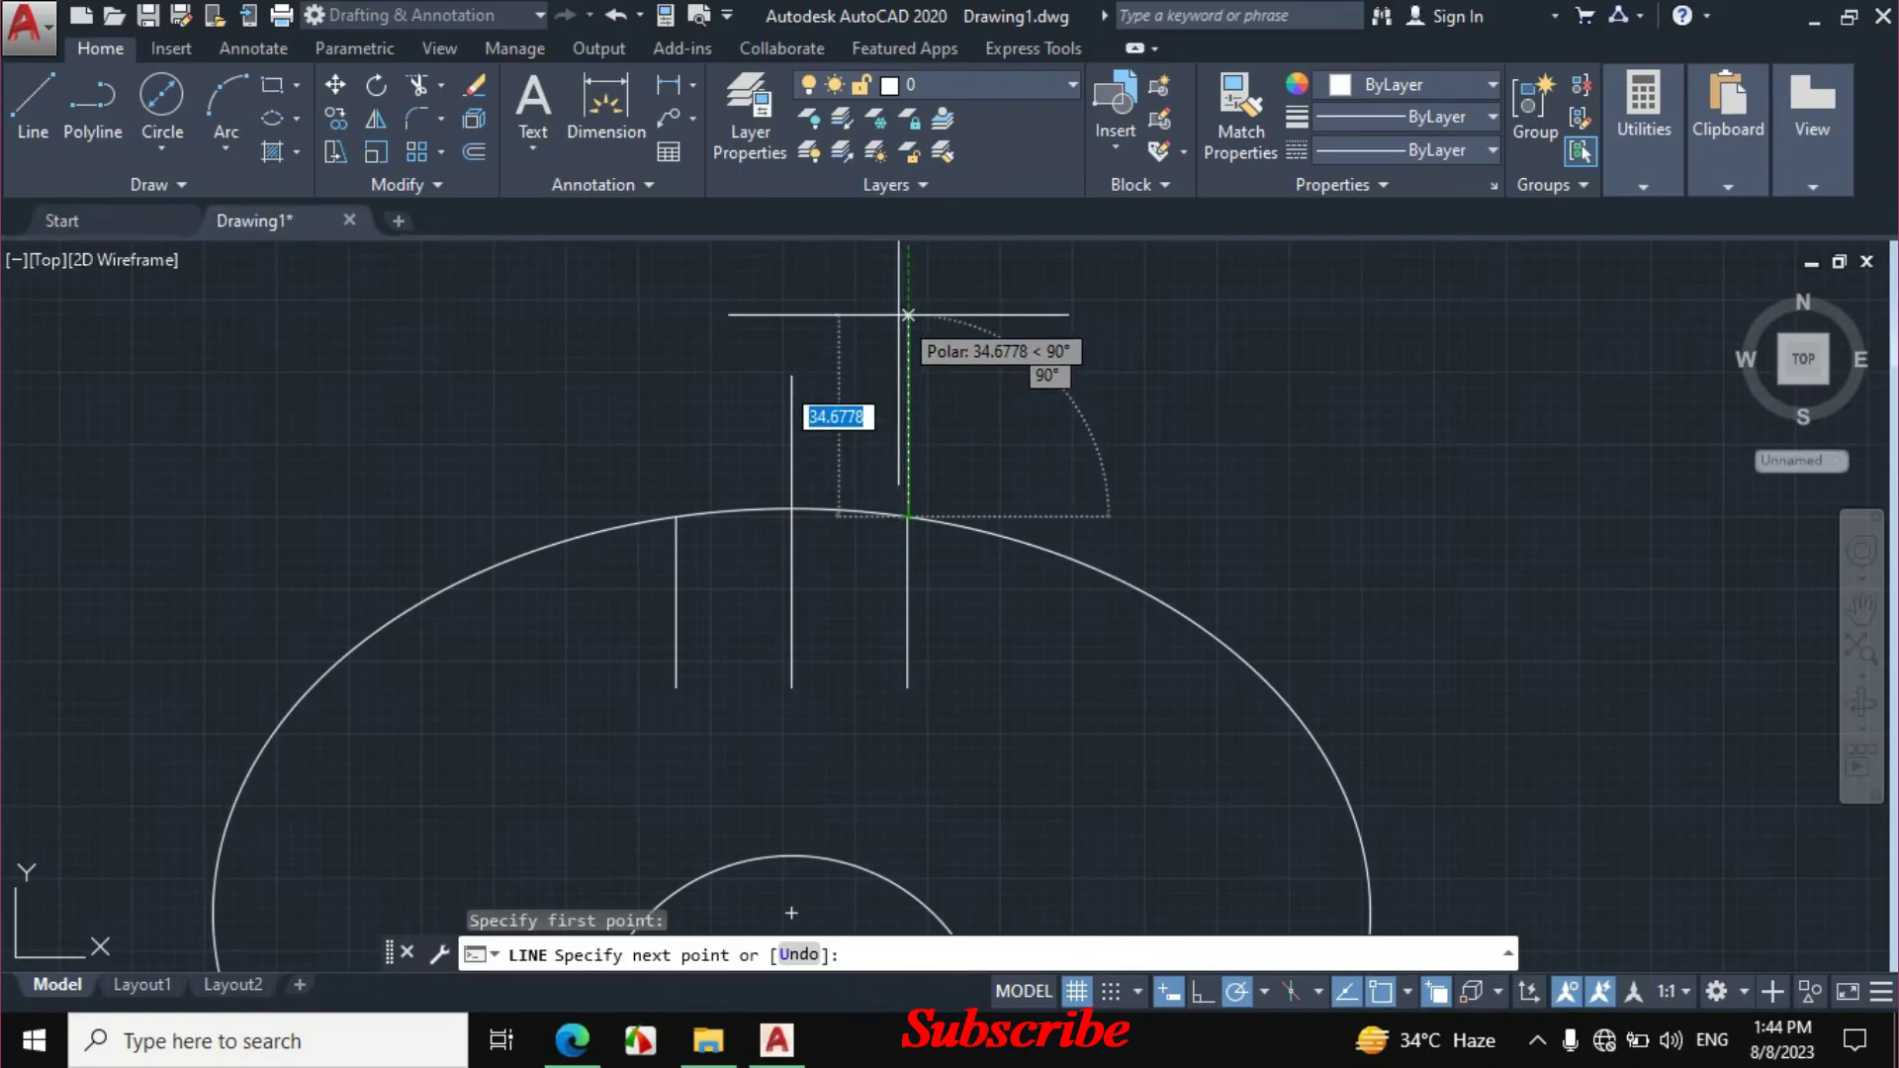
text(300)
key(Return)
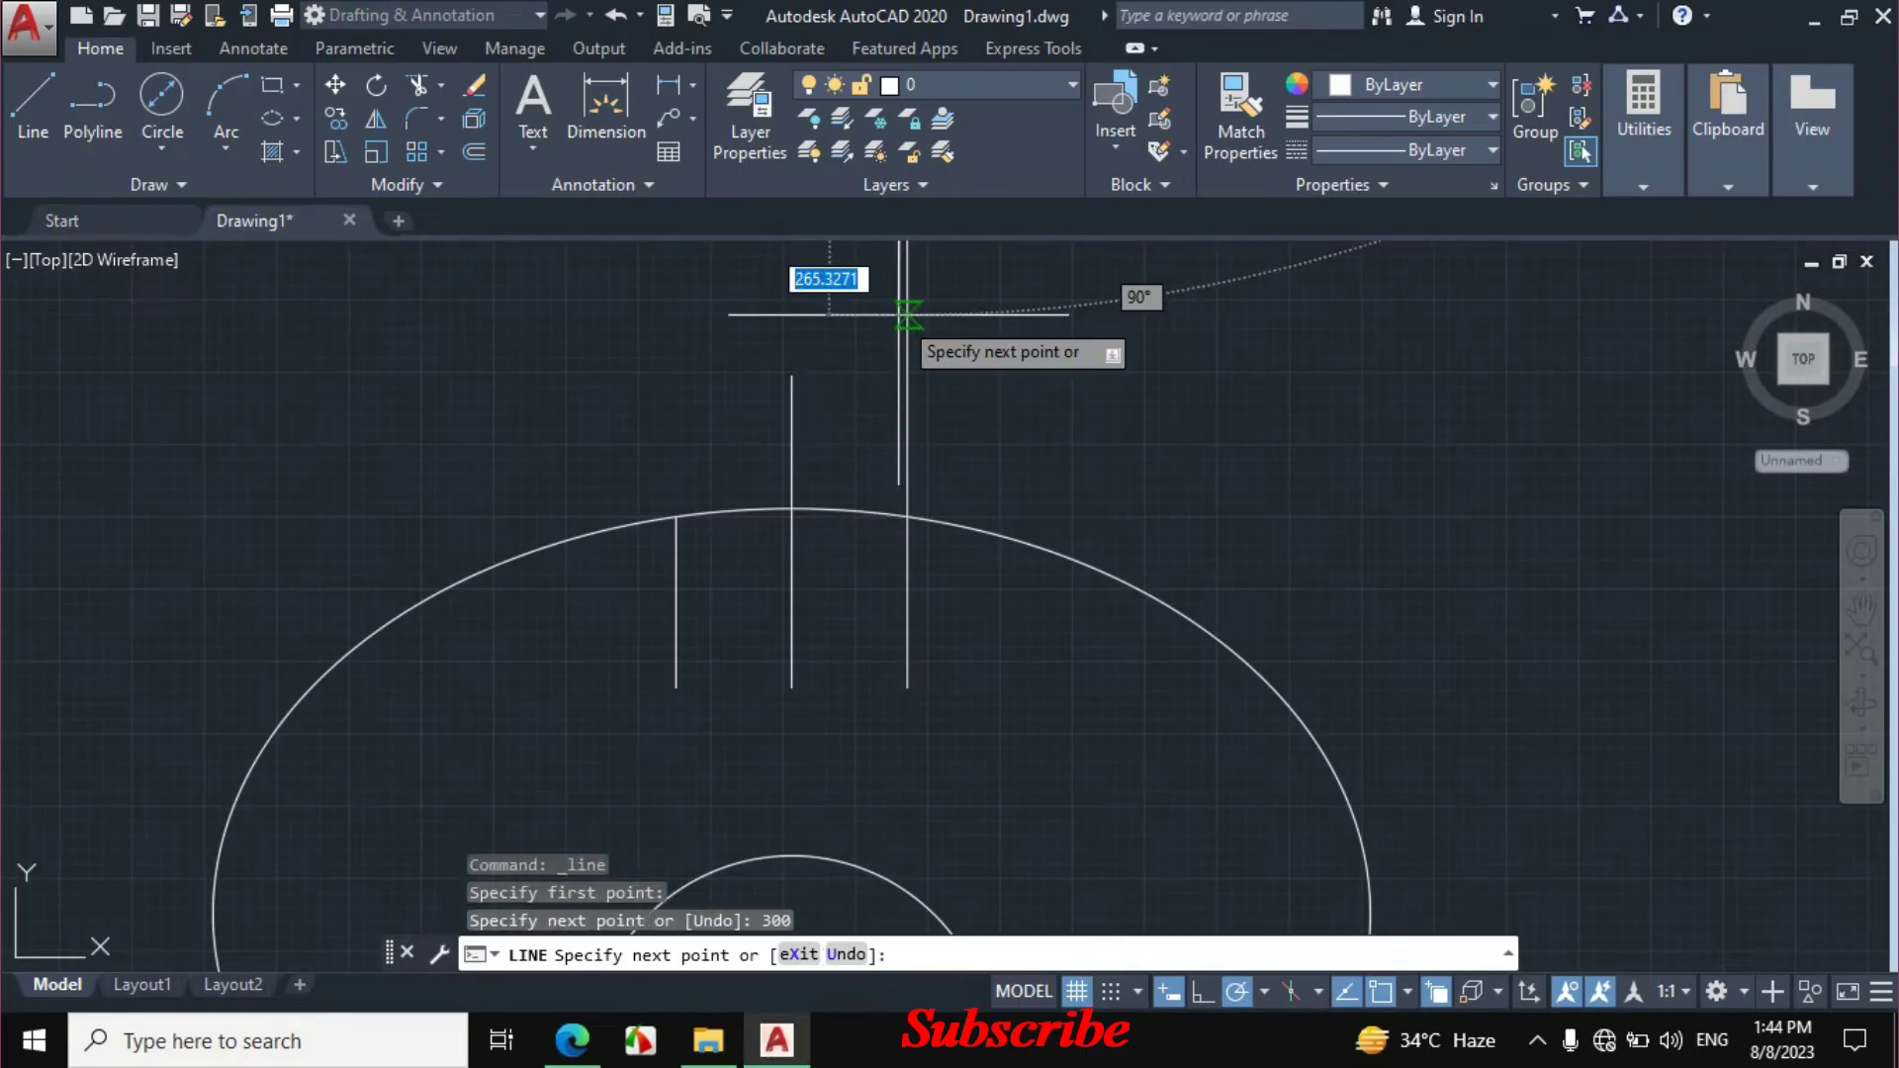
key(Escape)
Draw the left shank line 300 units upward from where the left line meets the ellipse.
text(l)
key(Return)
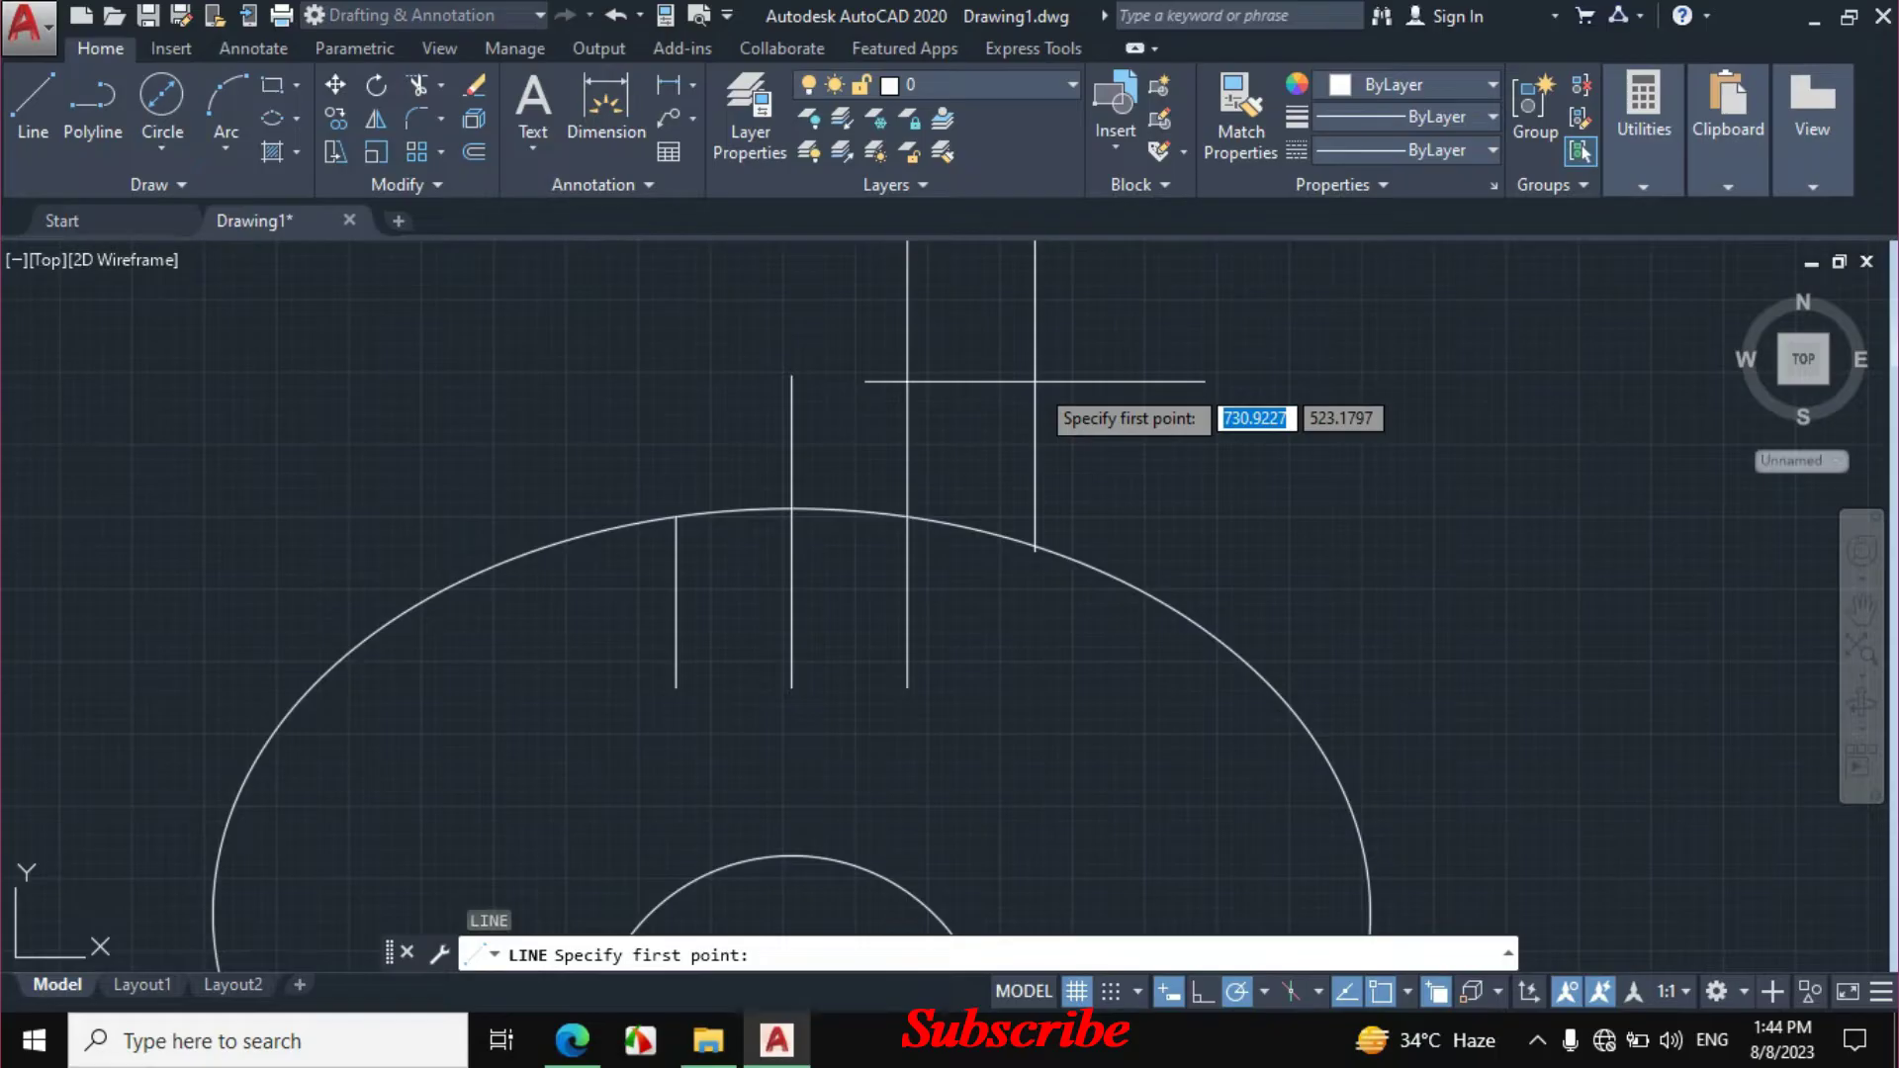
click(676, 515)
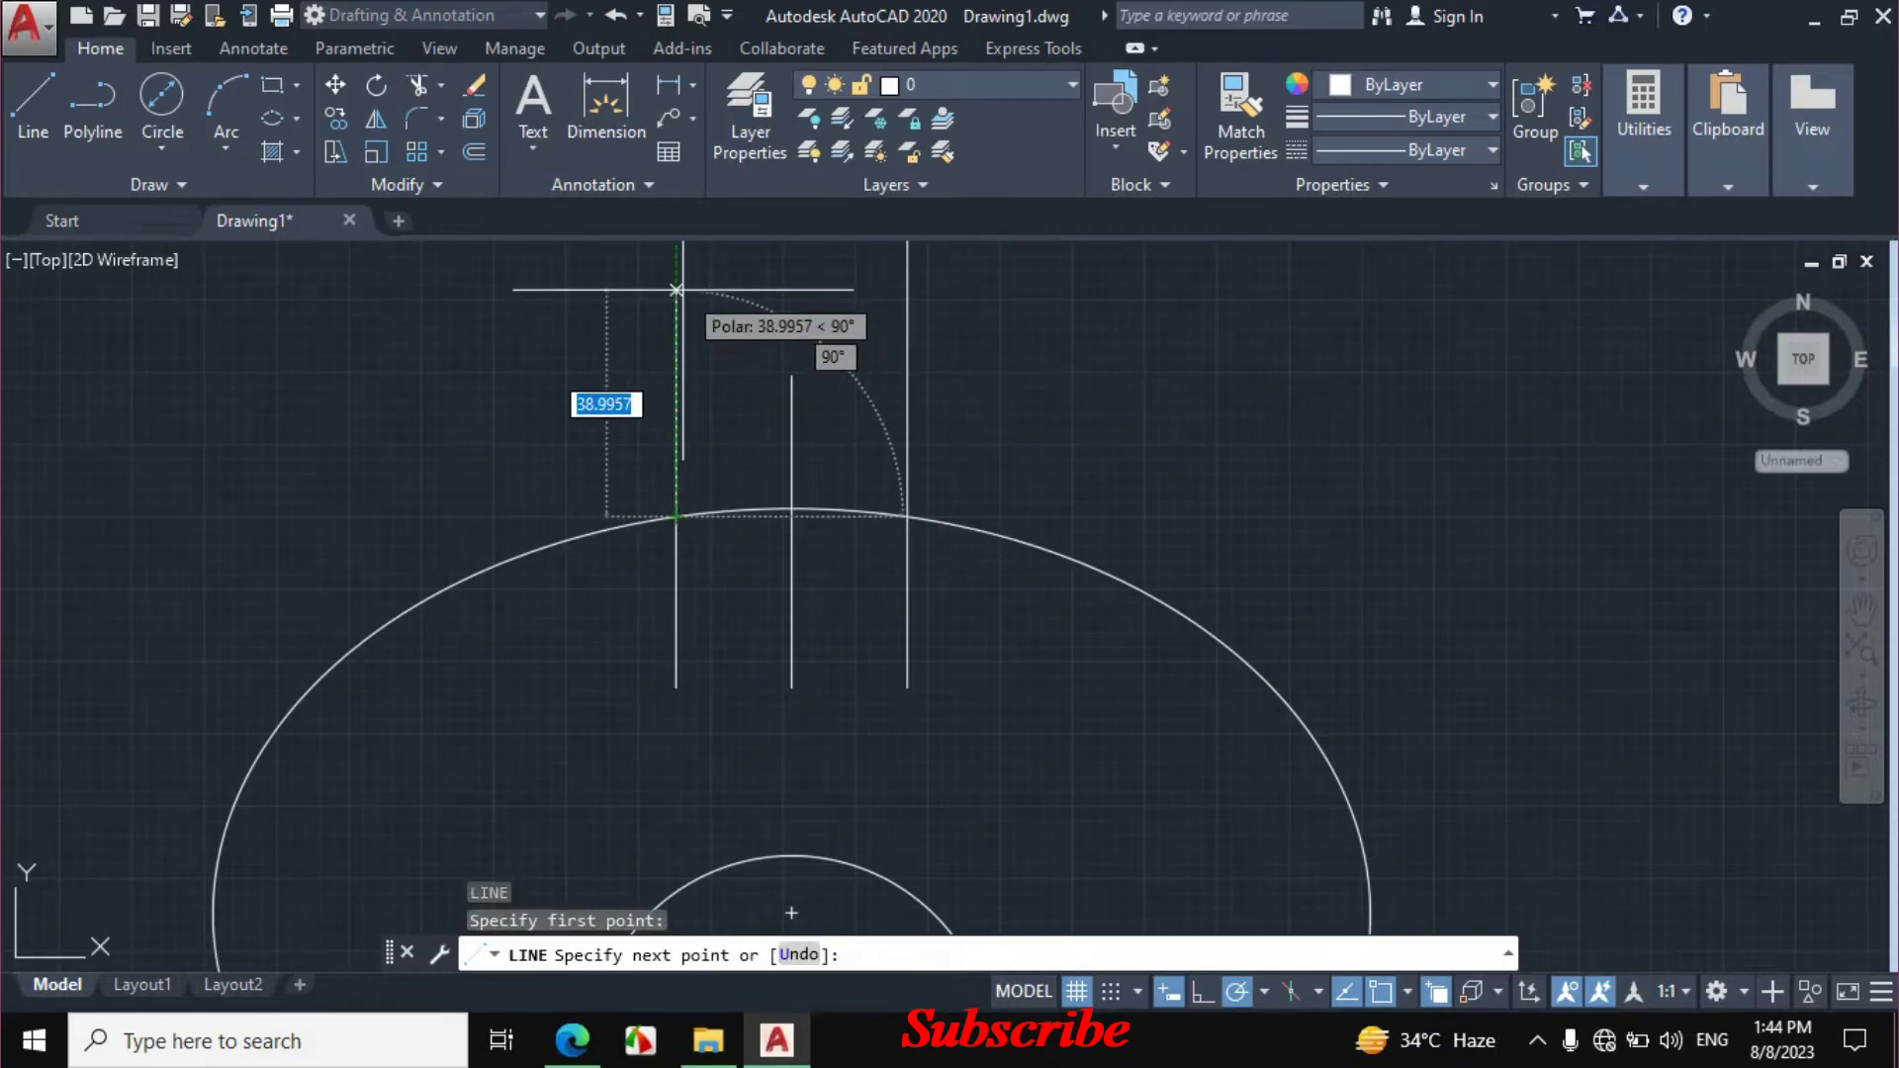
text(300)
key(Return)
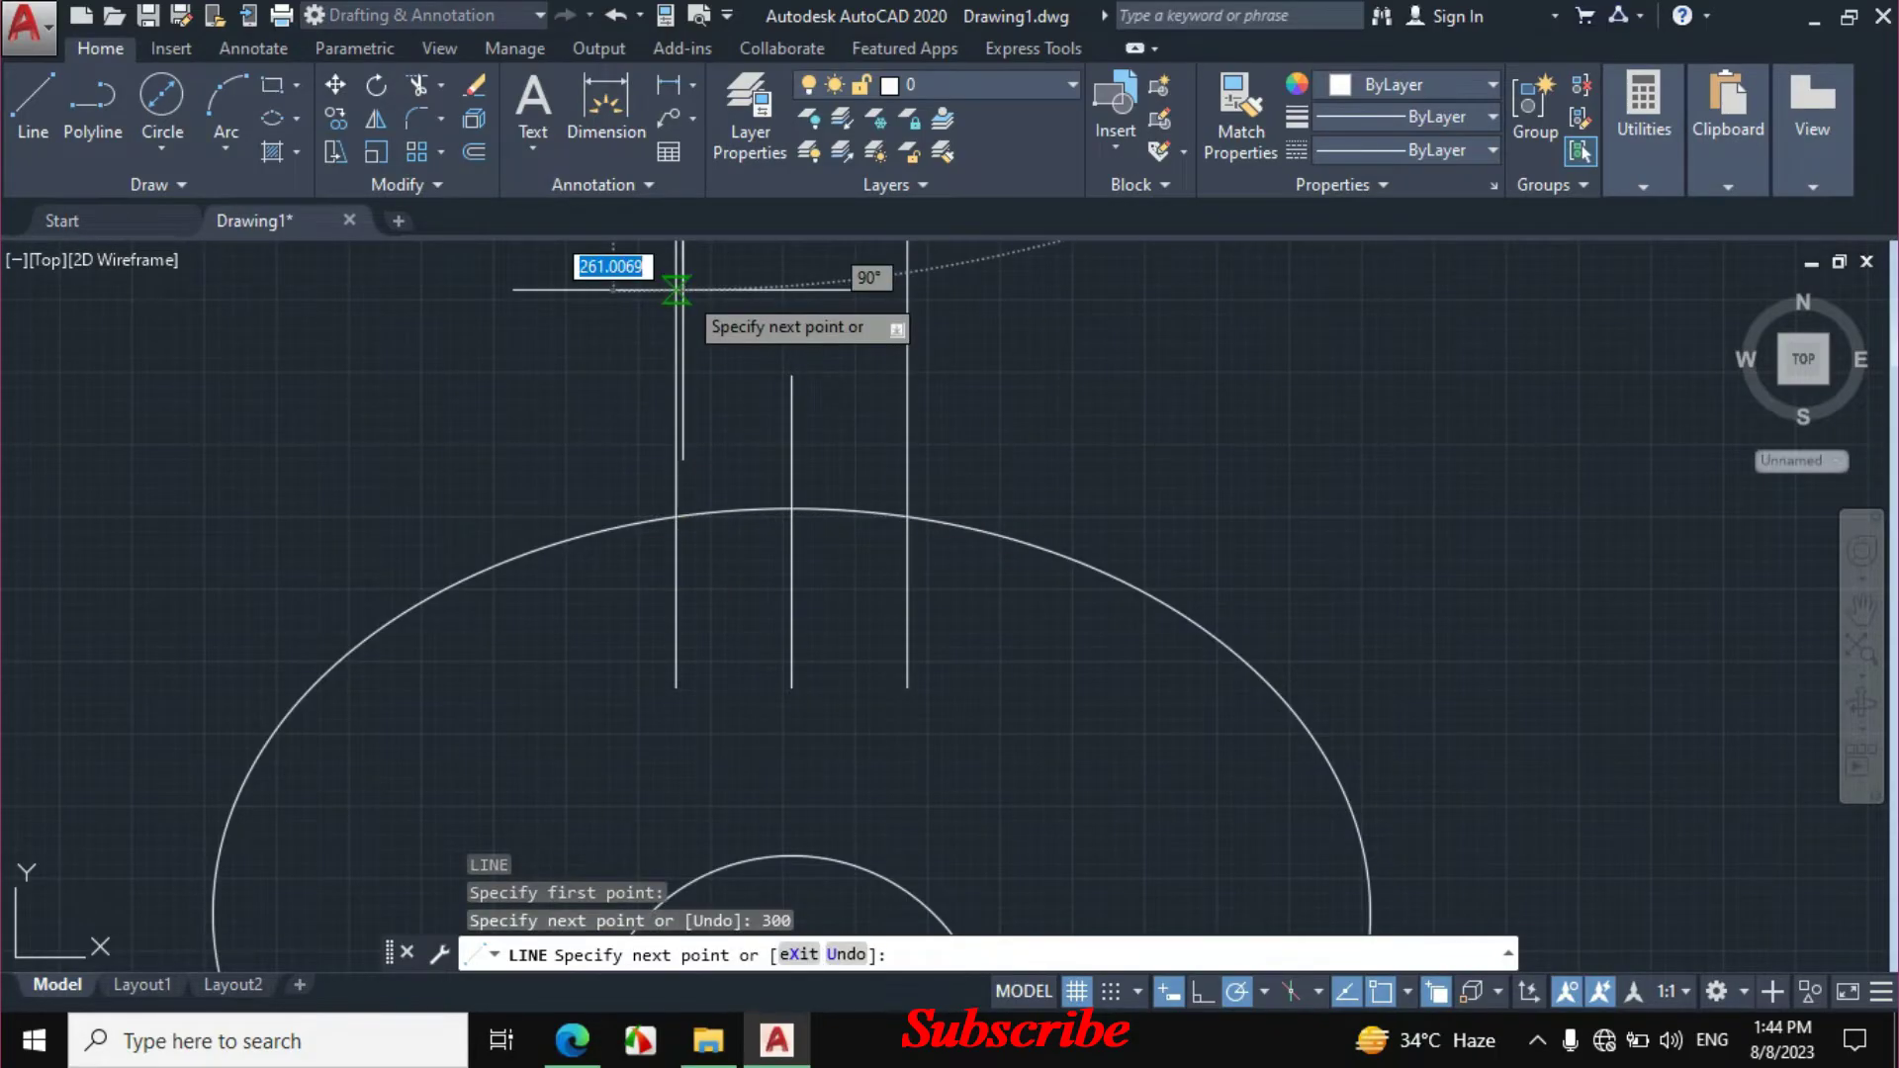
key(Escape)
Erase the three short guide lines and recentre the view on the whole key.
click(818, 389)
click(781, 407)
click(934, 591)
click(633, 618)
text(E)
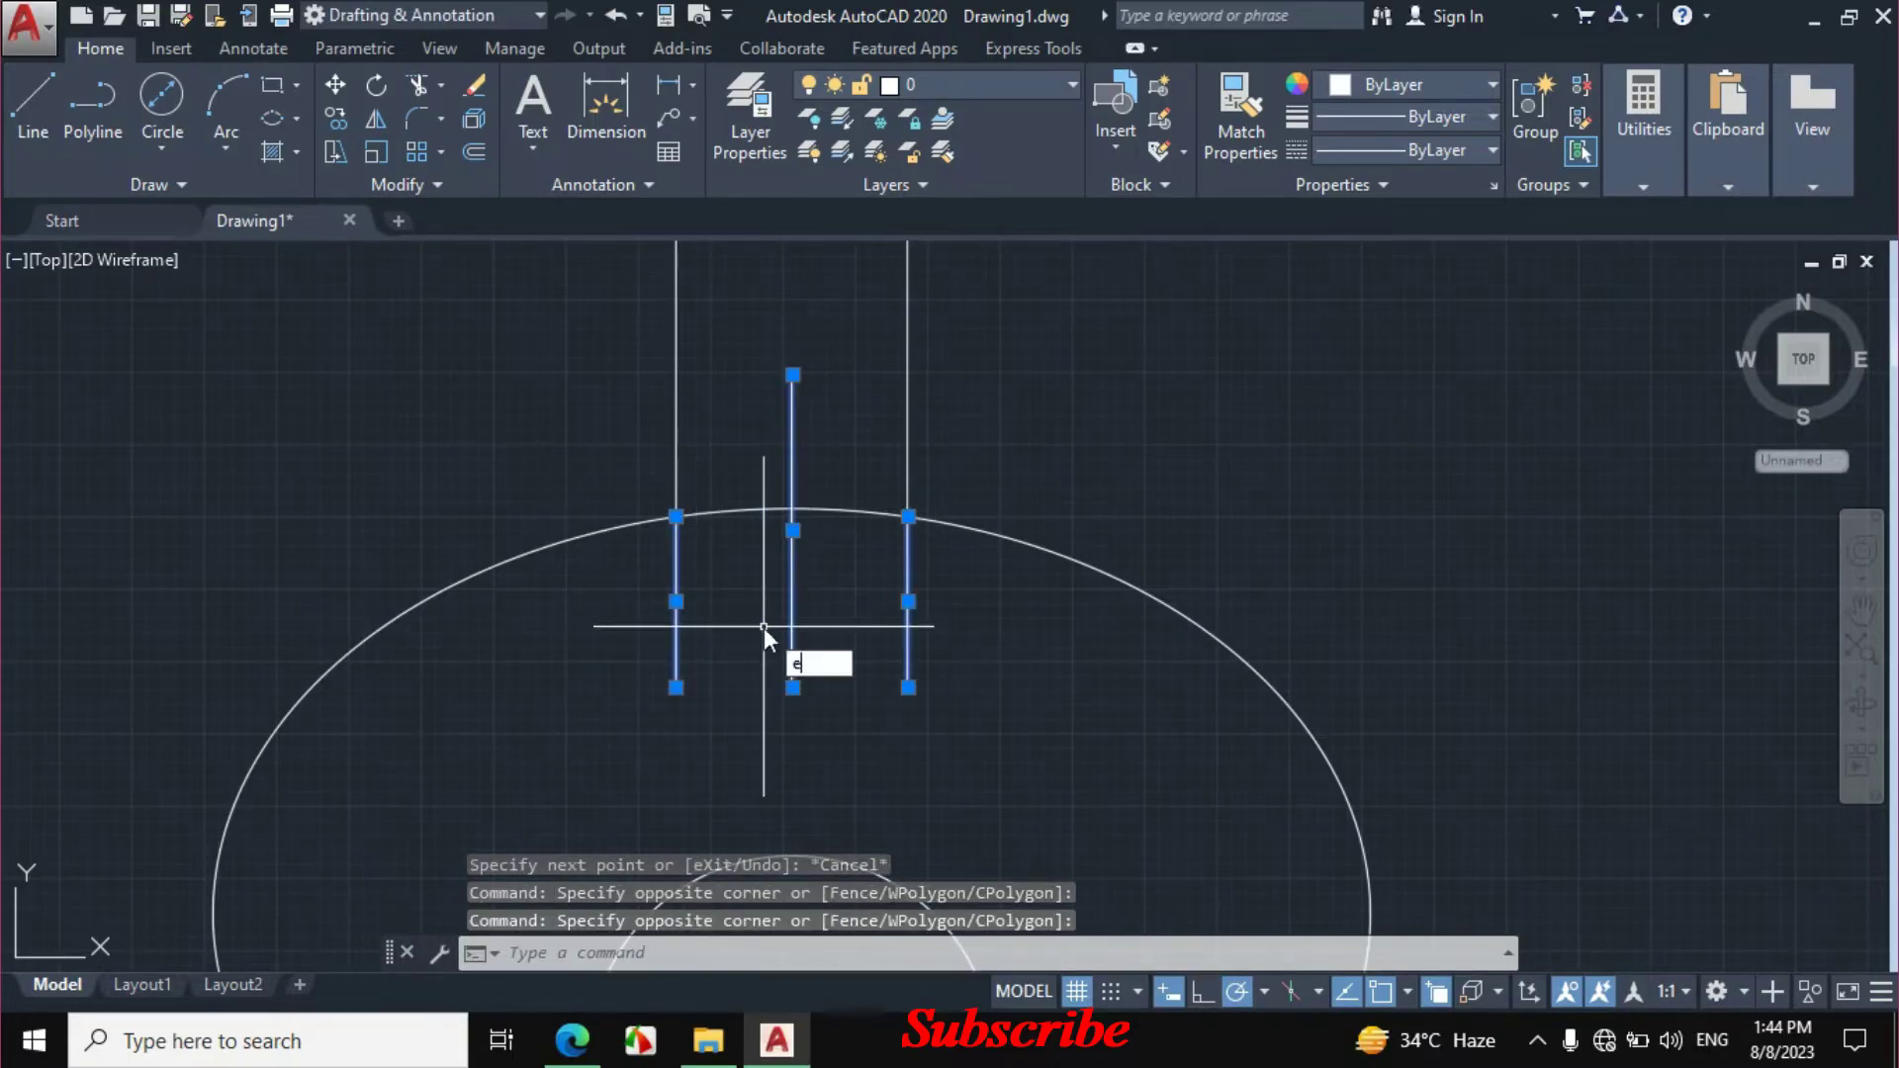
key(Return)
scroll(774, 619, up, 2)
scroll(781, 633, down, 8)
middle_drag(784, 636, 805, 509)
click(571, 1040)
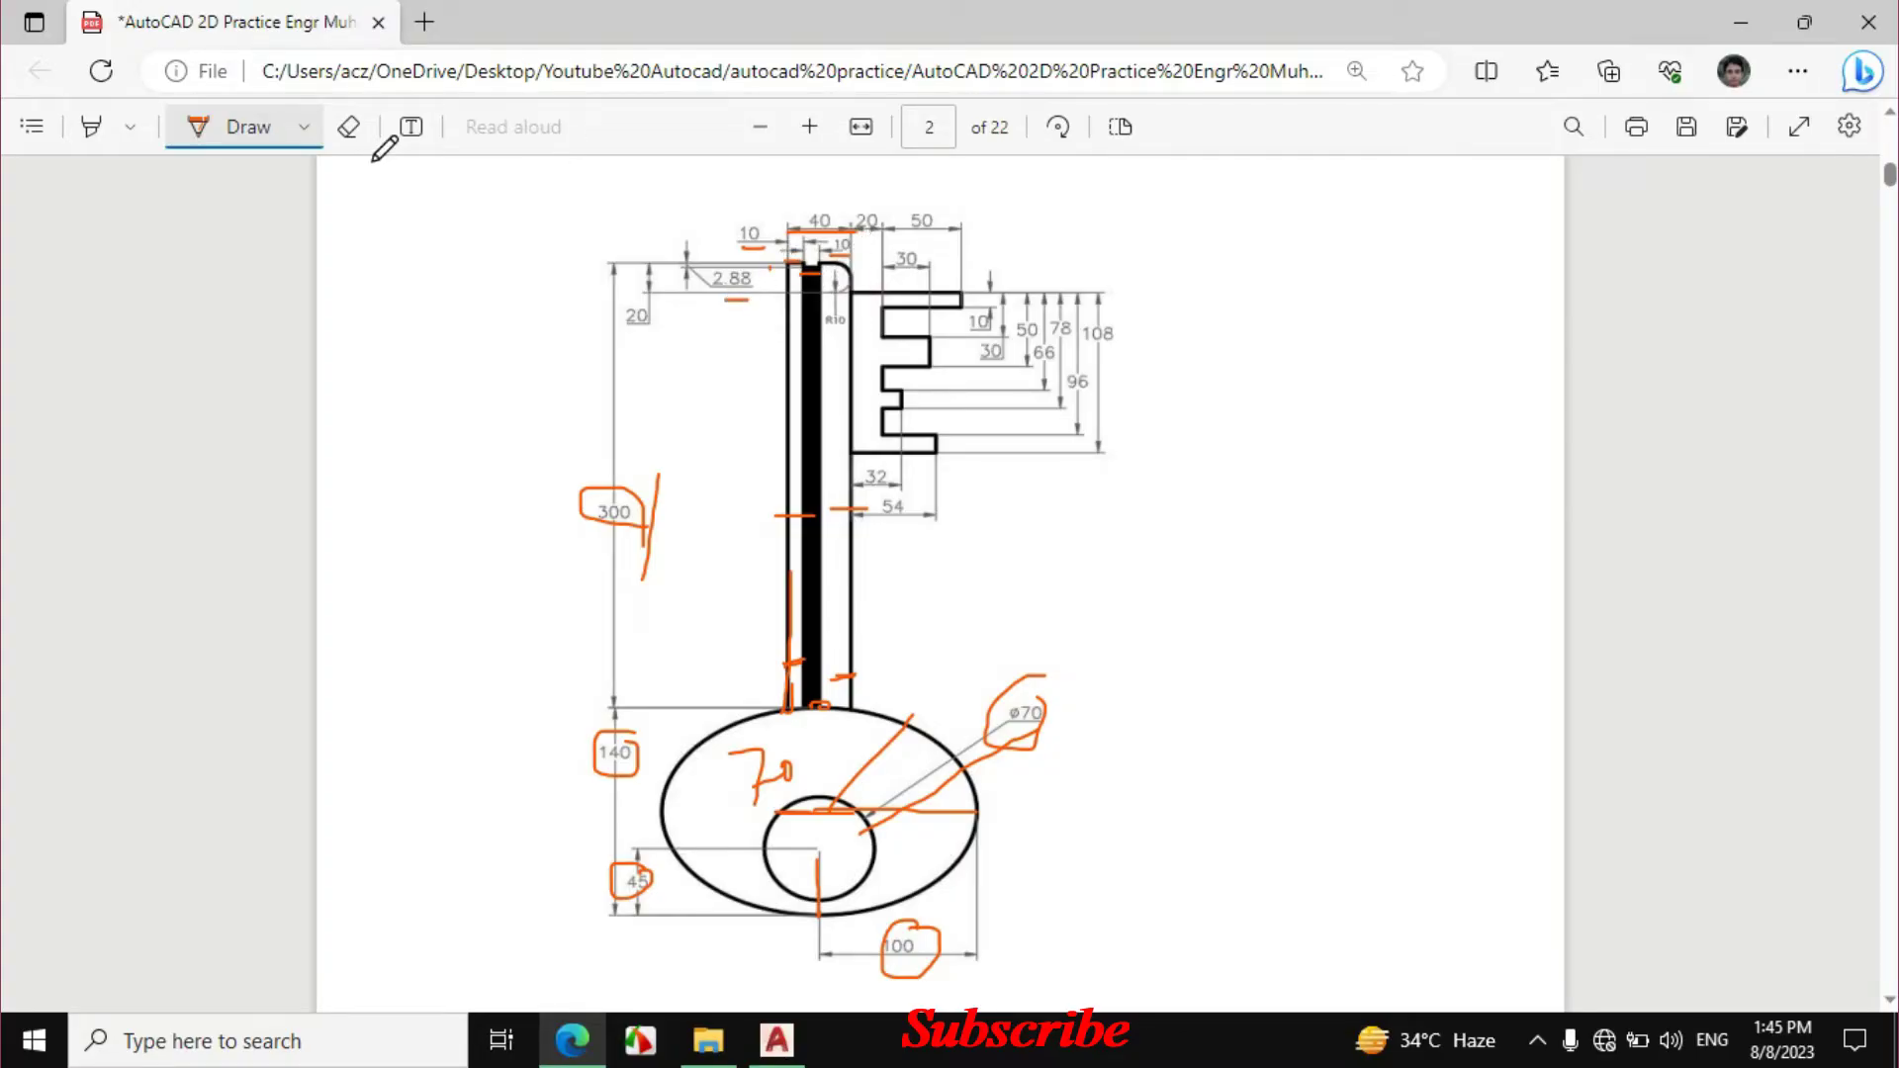
Erase the orange ink at the shaft top and under the 10 and 2.88 dimensions.
click(348, 126)
mouse_move(809, 247)
mouse_down()
mouse_move(796, 265)
mouse_move(819, 234)
mouse_move(846, 262)
mouse_up()
click(740, 298)
click(242, 127)
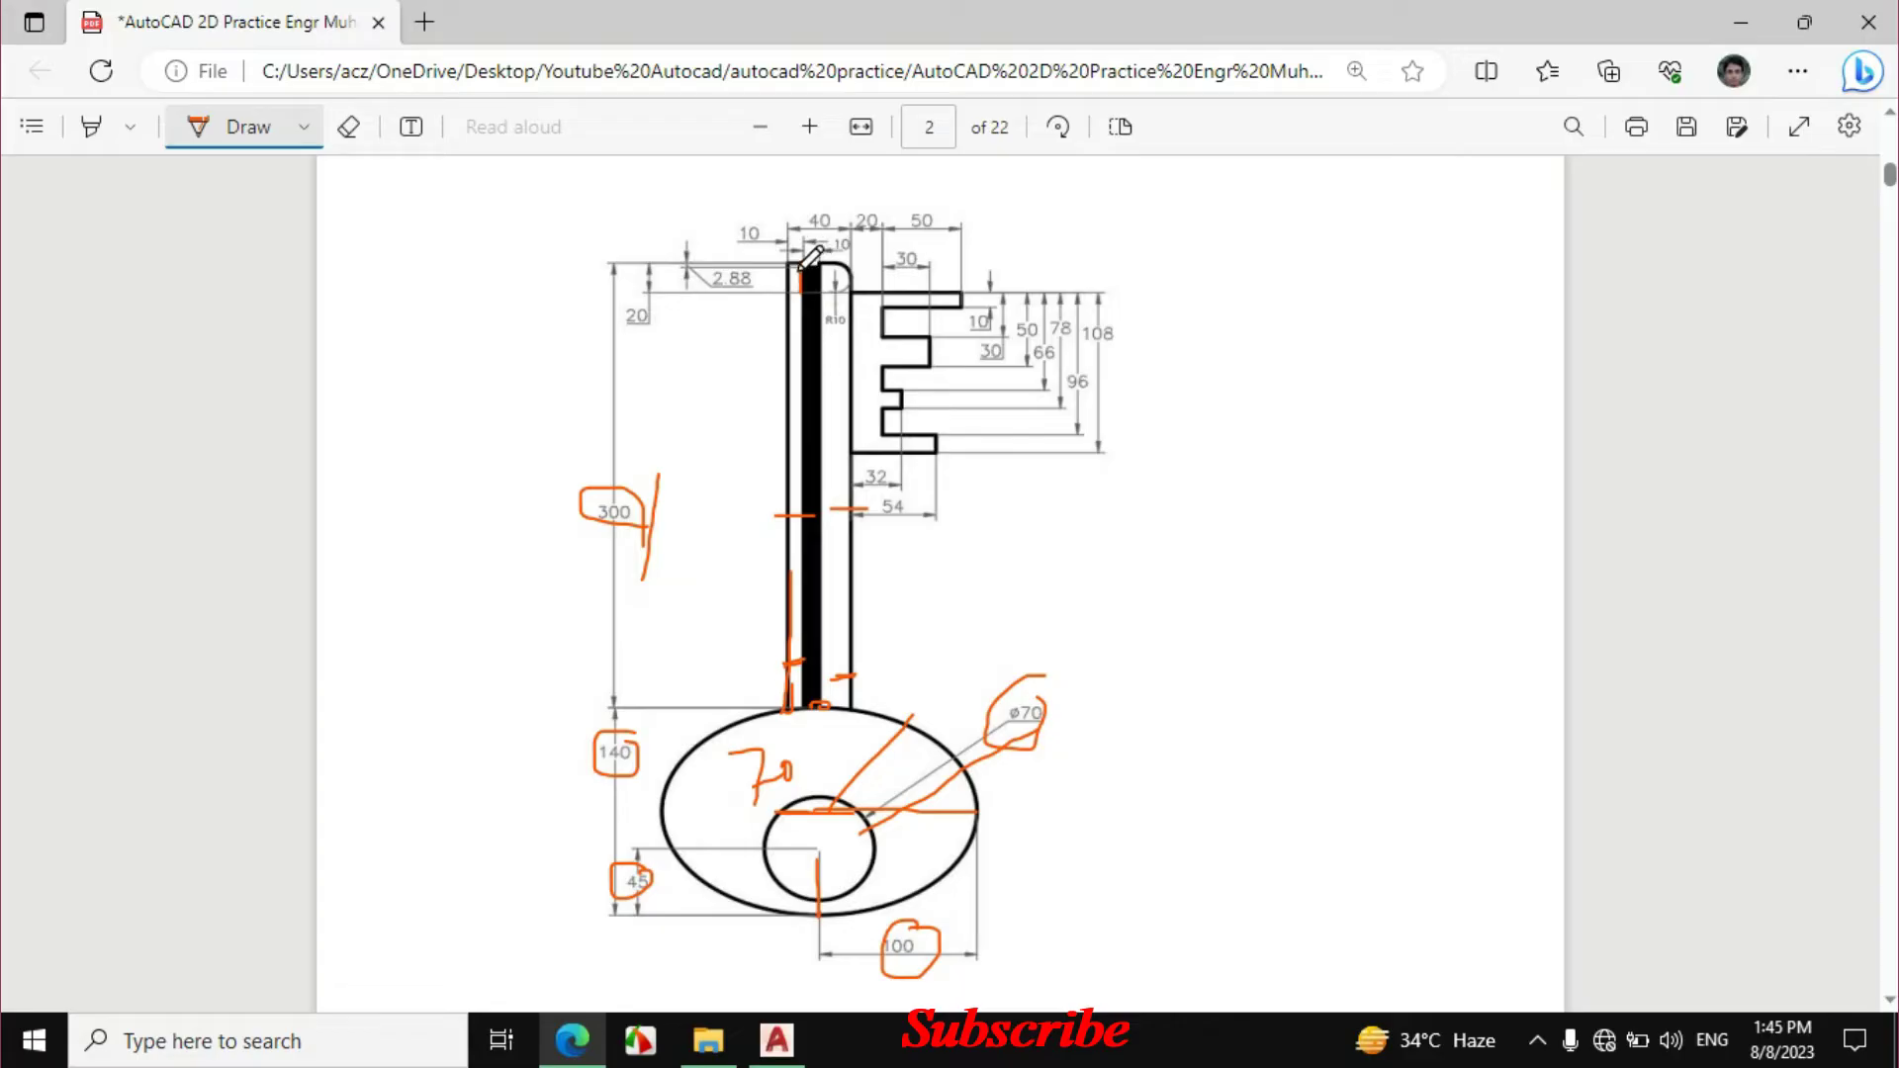
click(348, 126)
click(801, 273)
click(245, 129)
click(777, 1038)
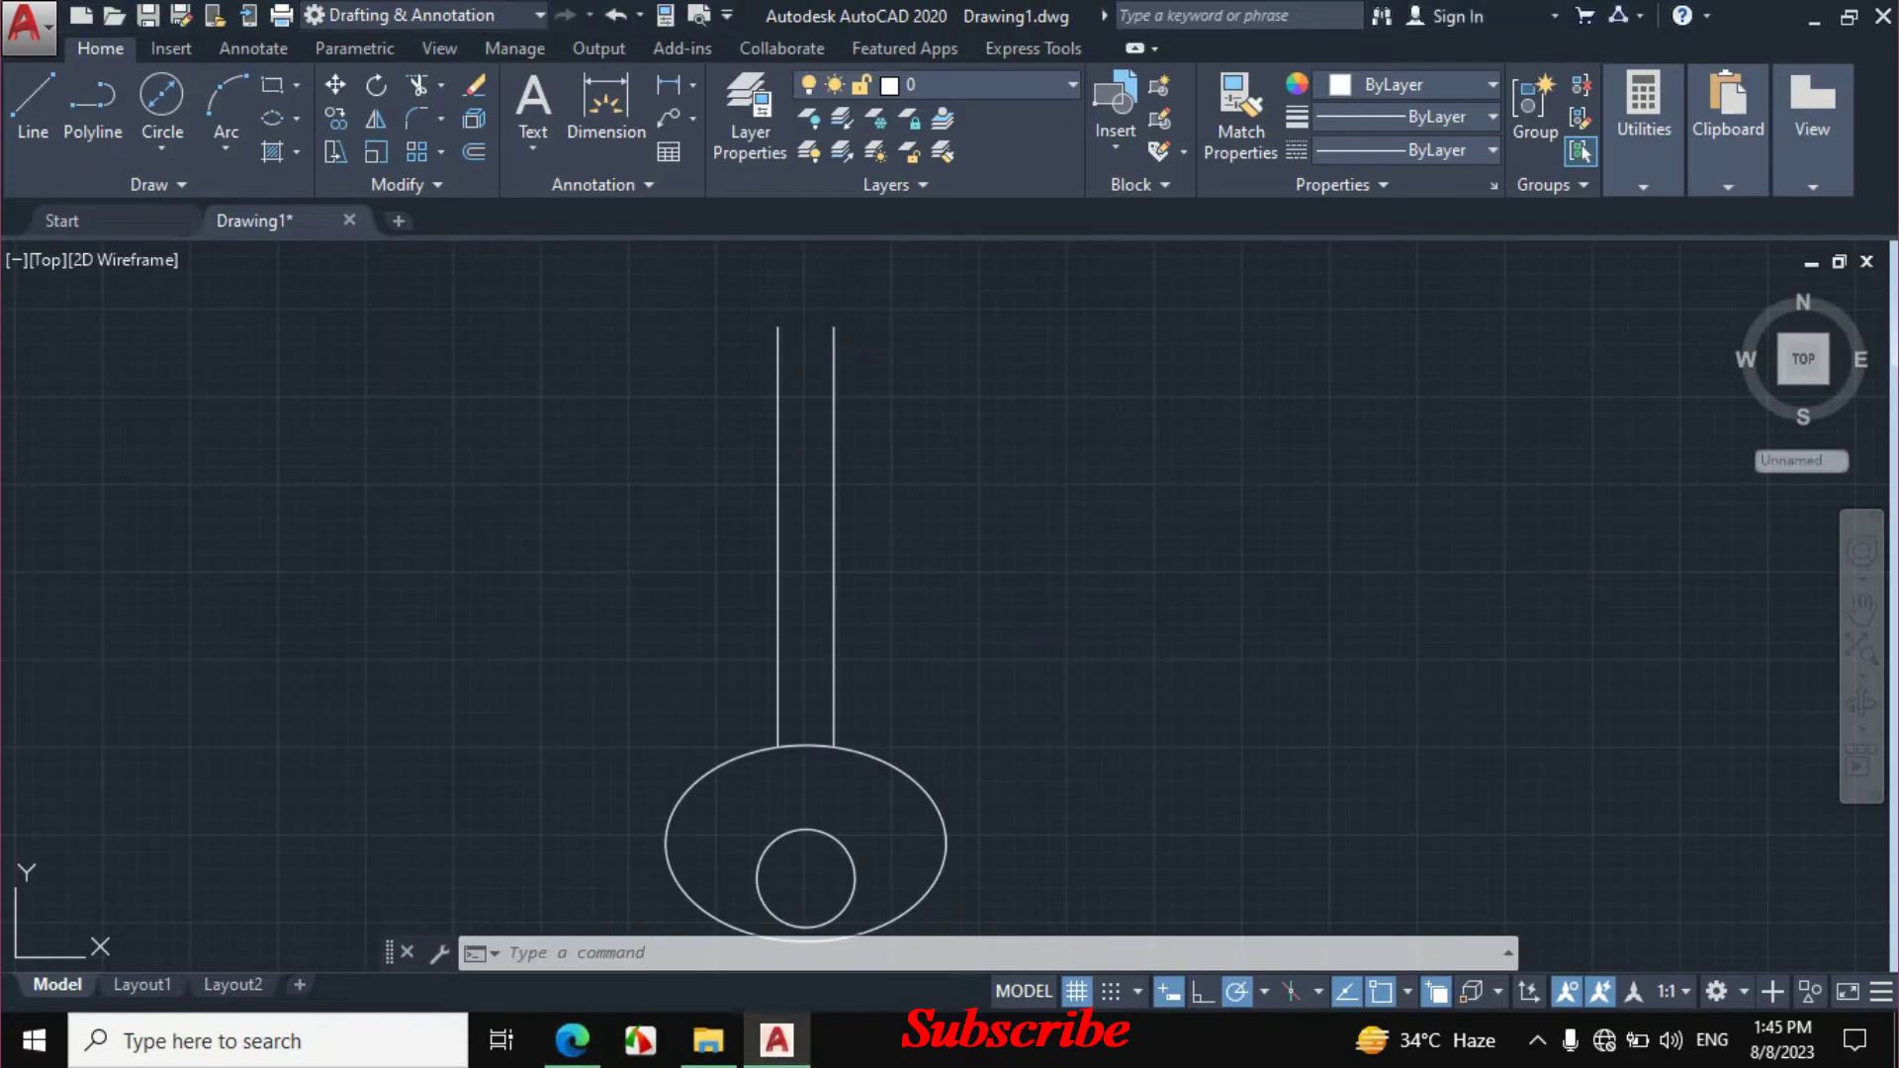
Start a line at the shank's top-left corner: 10 units across, then 2.88 down.
scroll(817, 326, up, 3)
scroll(818, 326, up, 5)
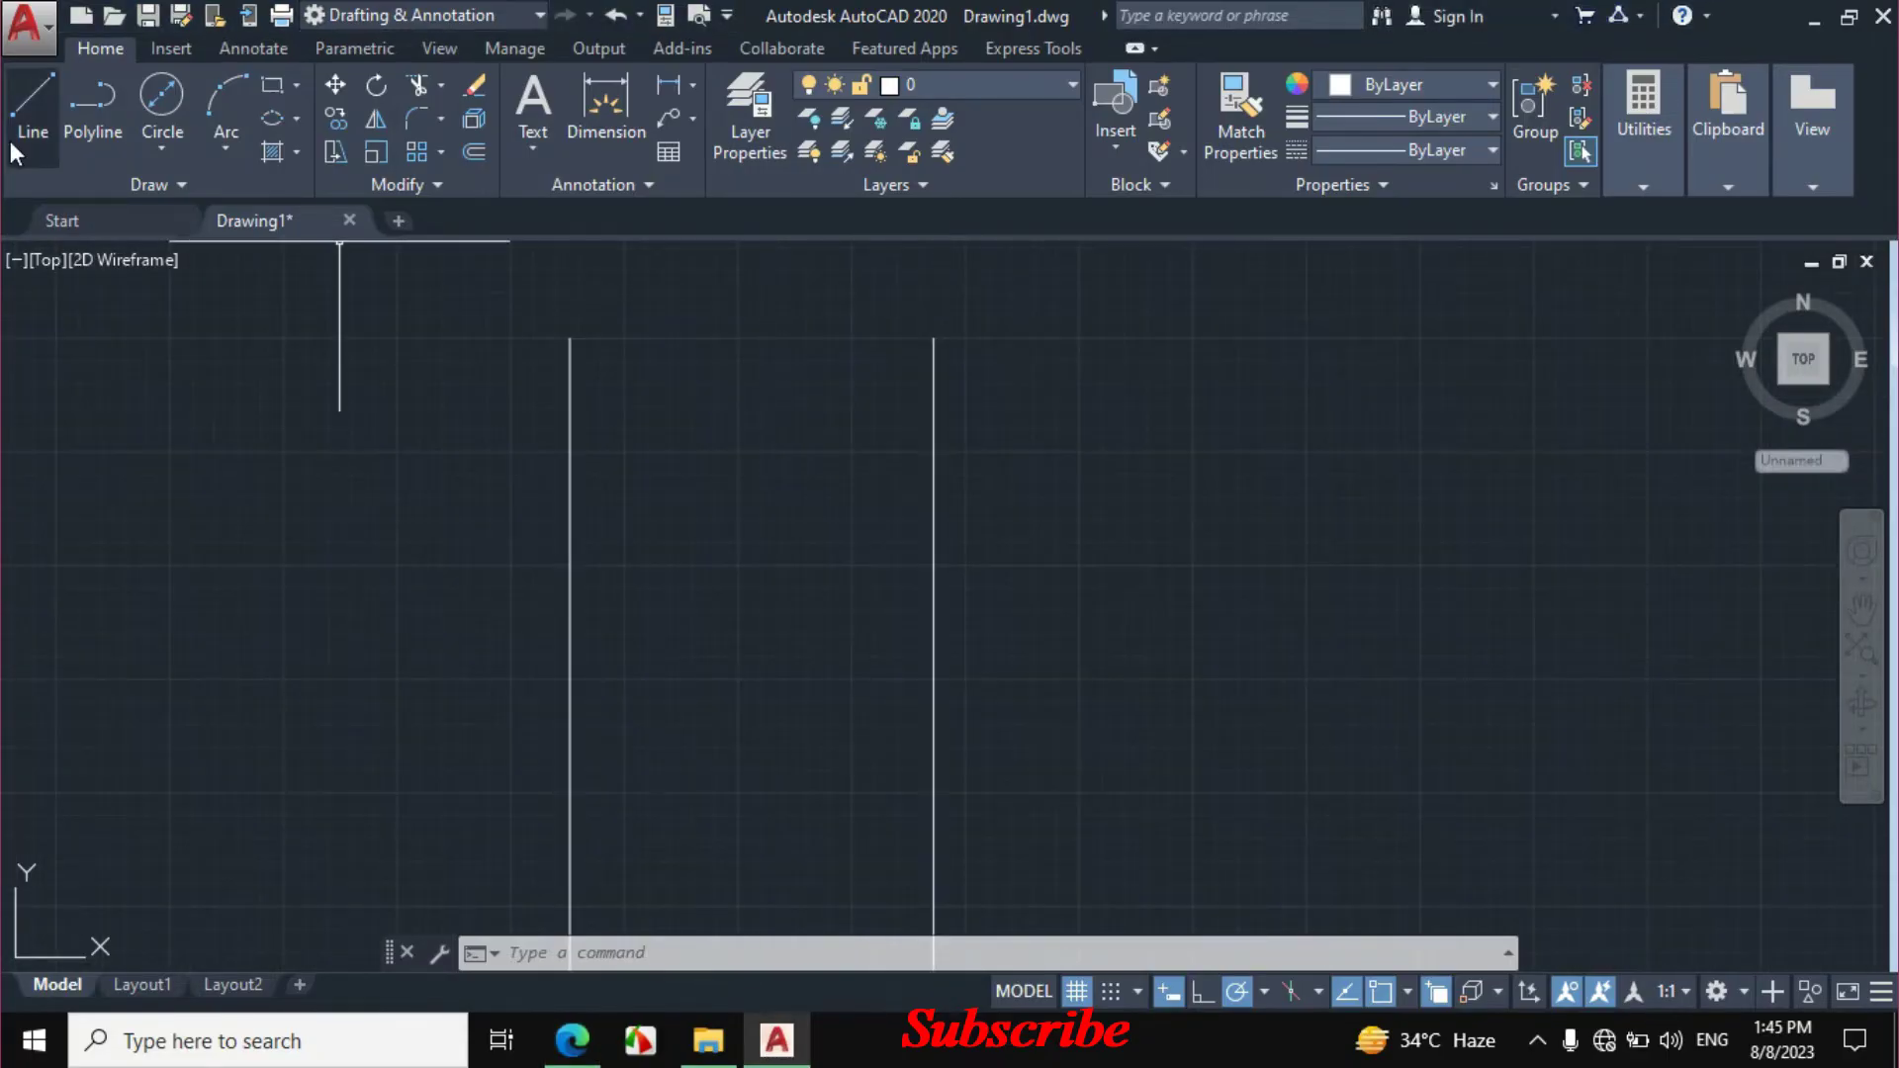
click(32, 99)
click(569, 338)
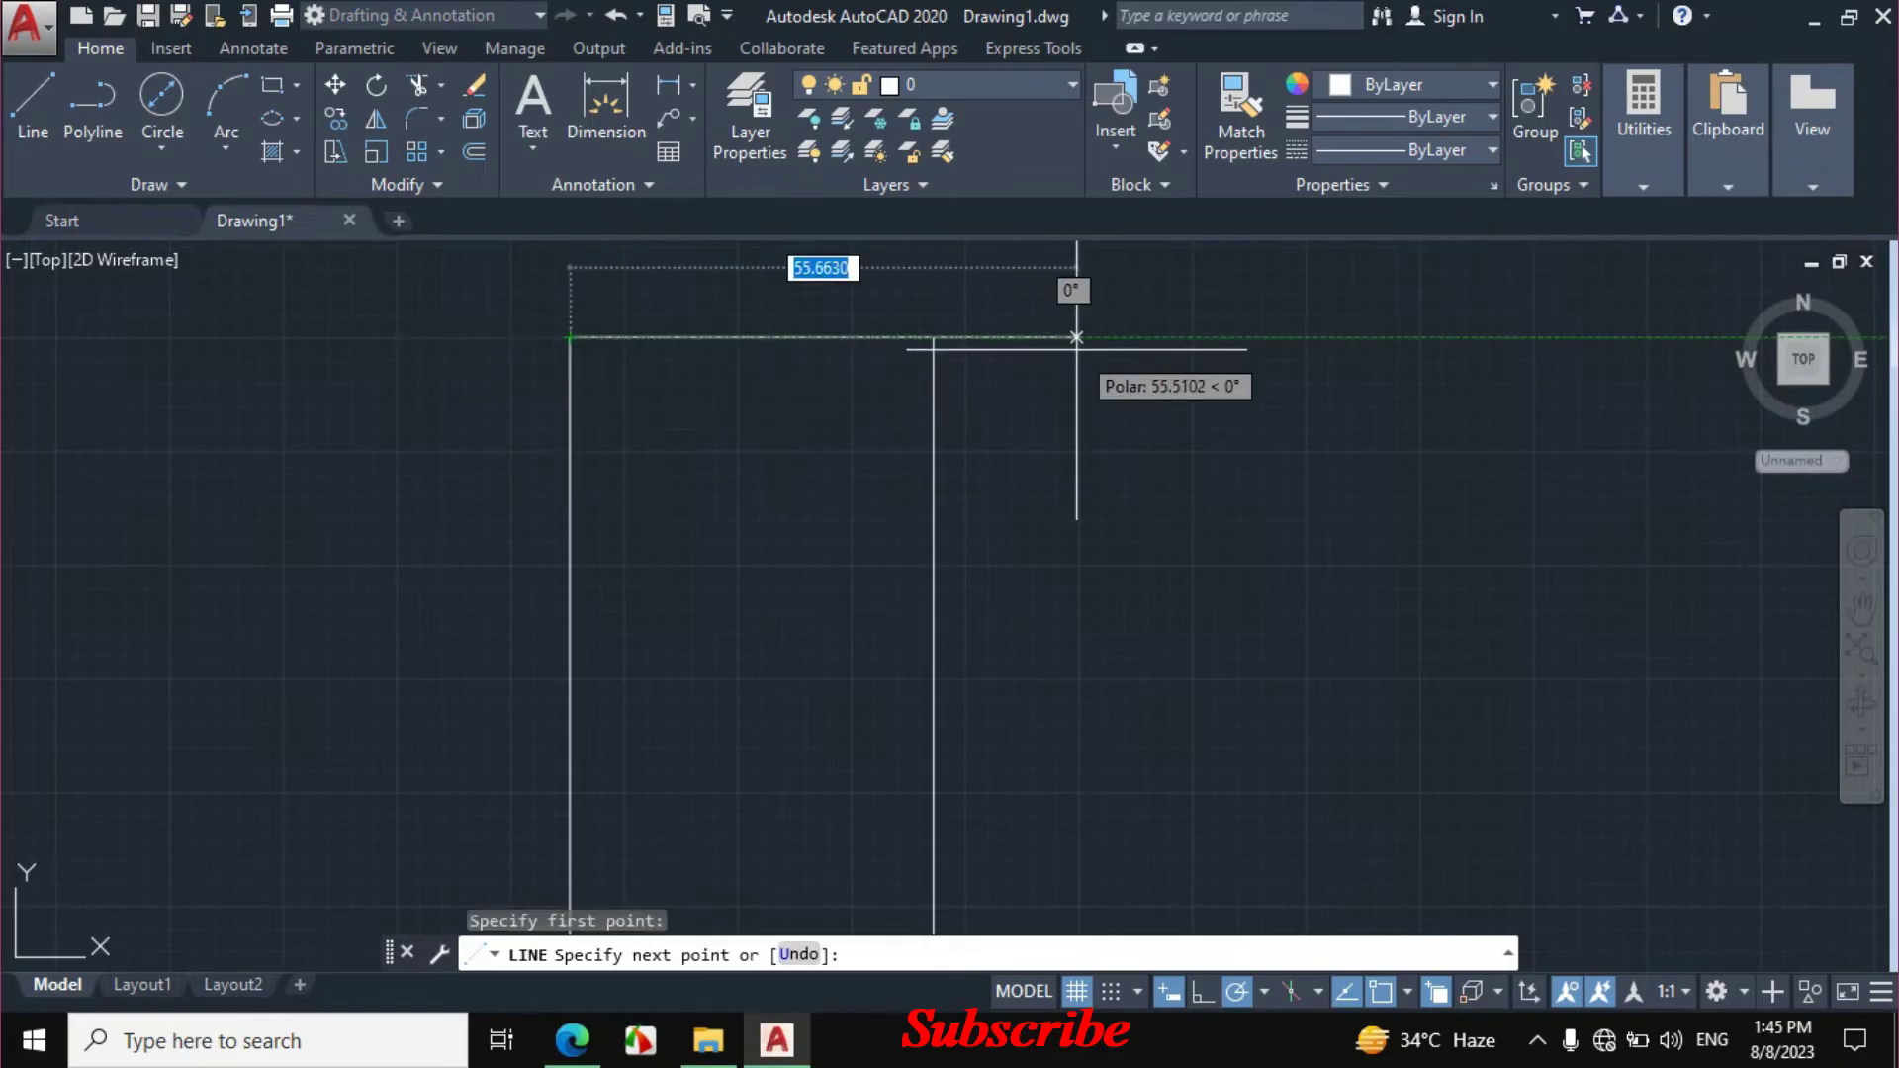
text(10)
key(Return)
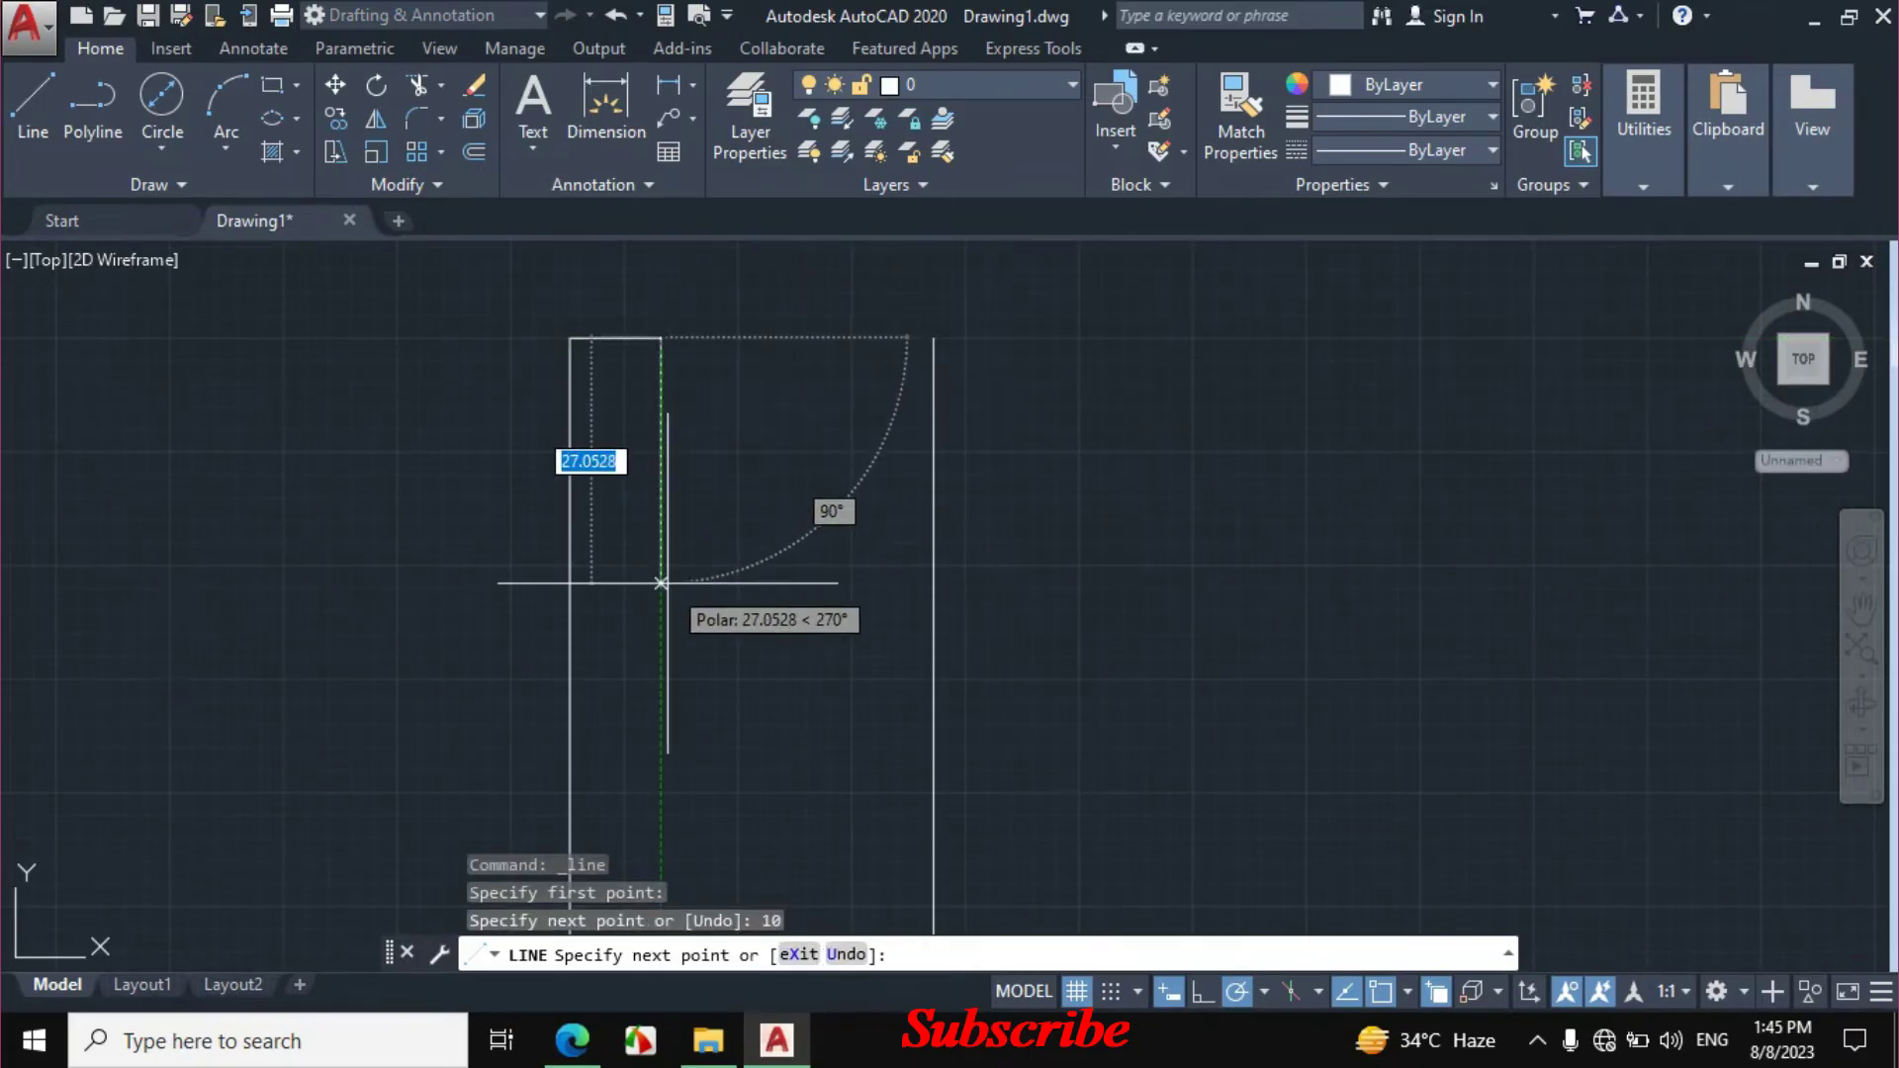
text(2.88)
key(Return)
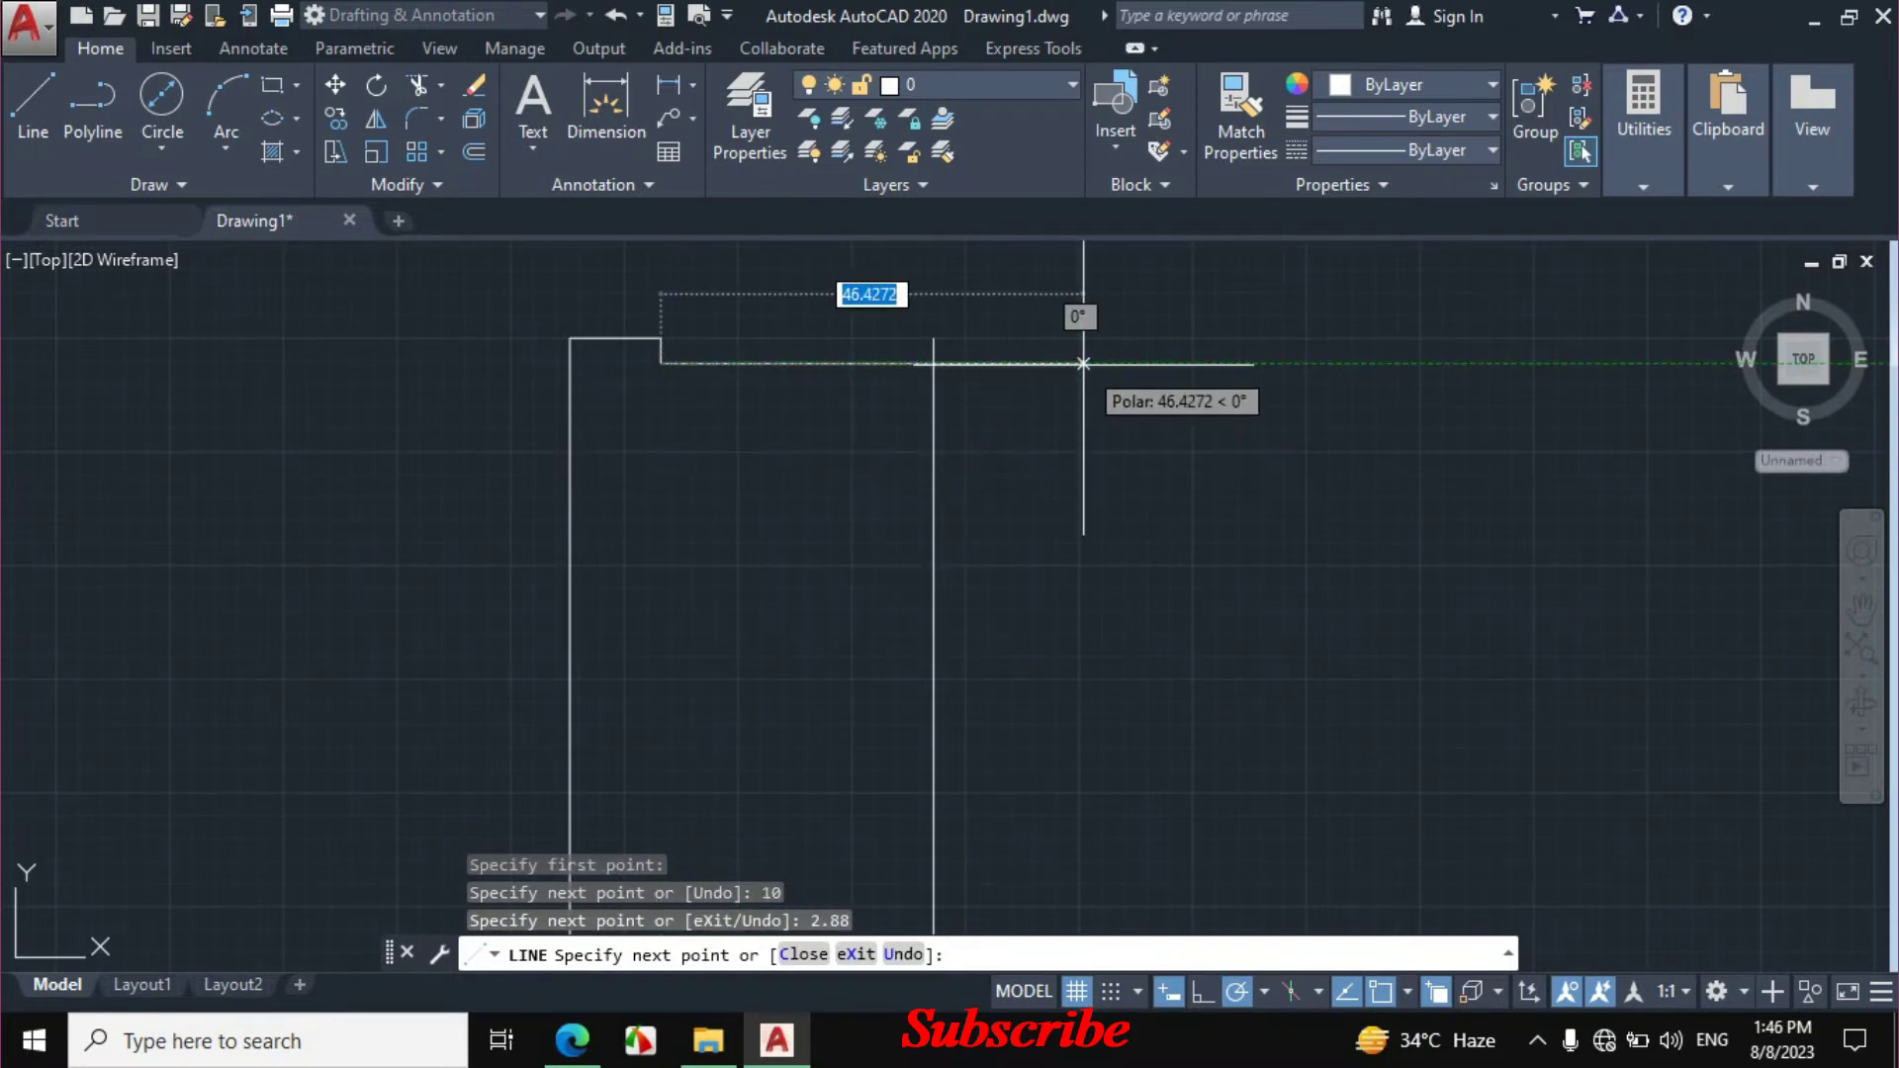
Finish the notch with 10 units across and 2.88 back up, then view the reference PDF.
text(10)
key(Return)
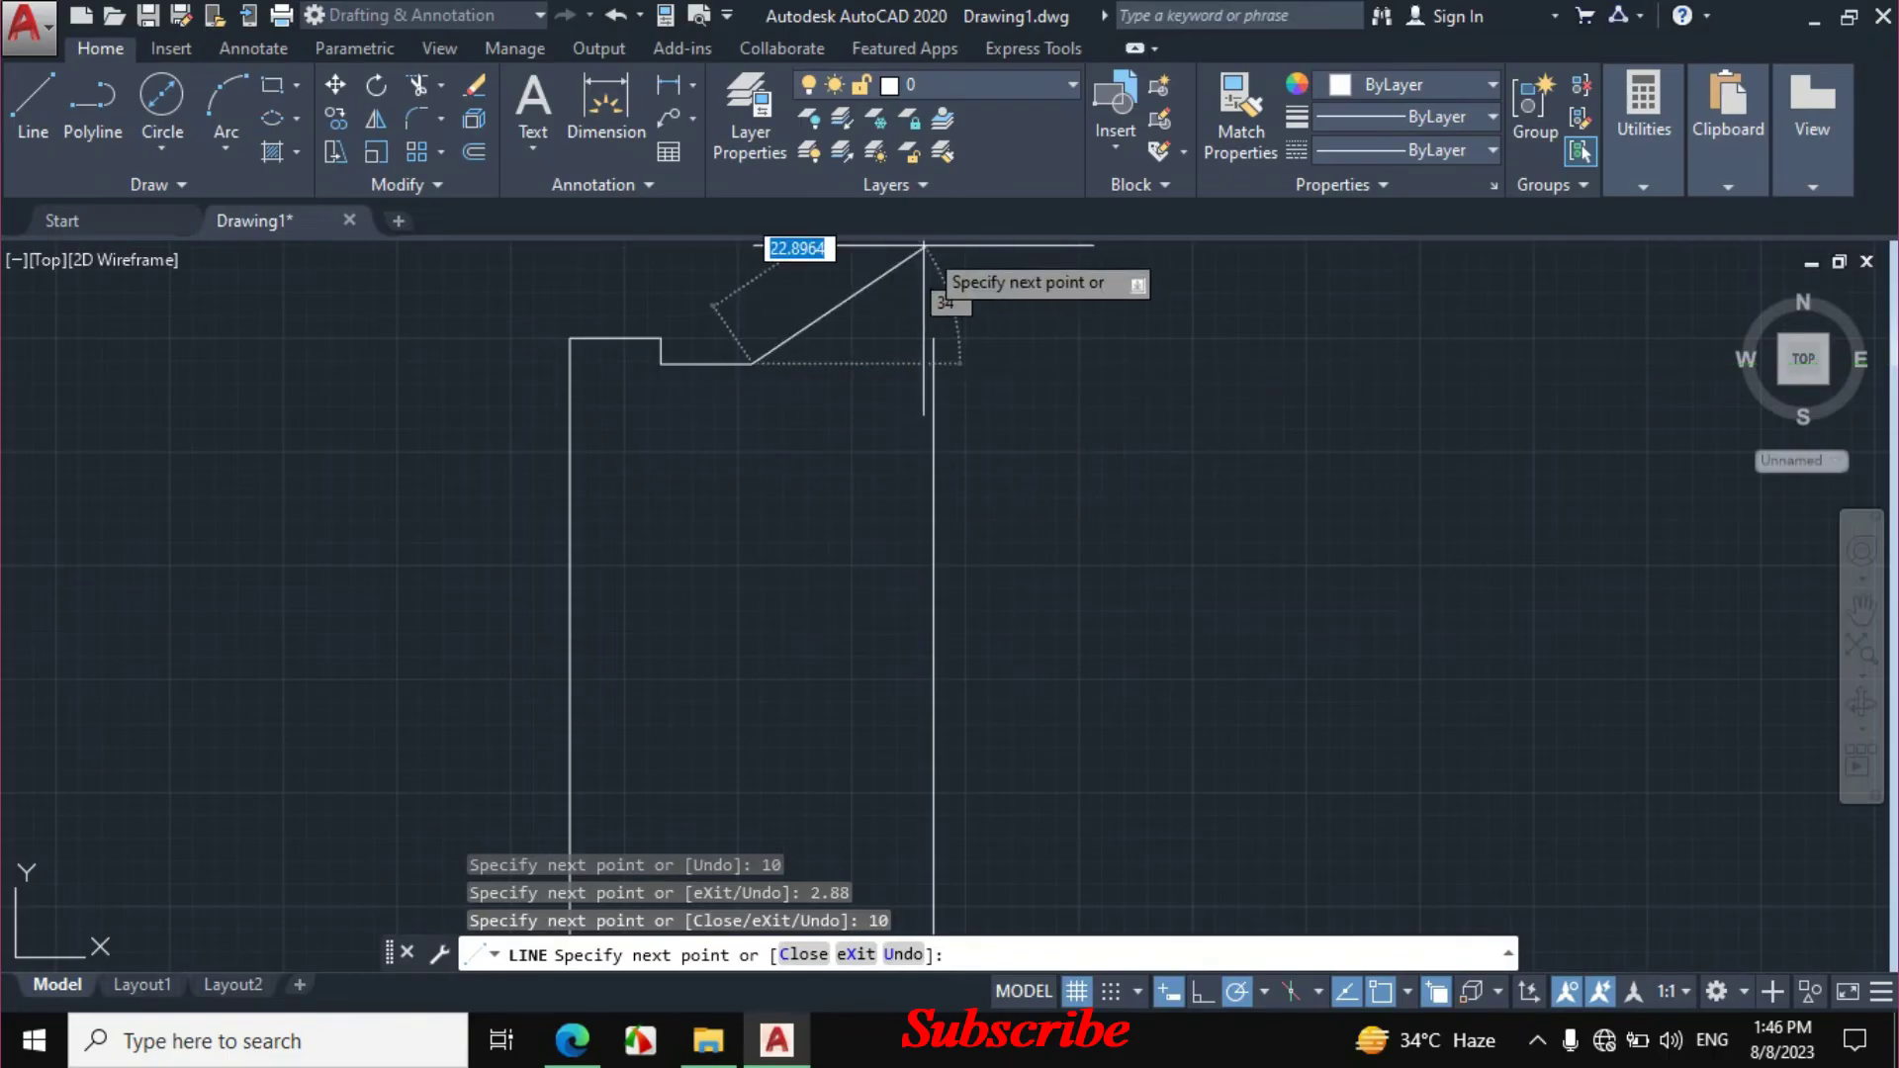
text(2.)
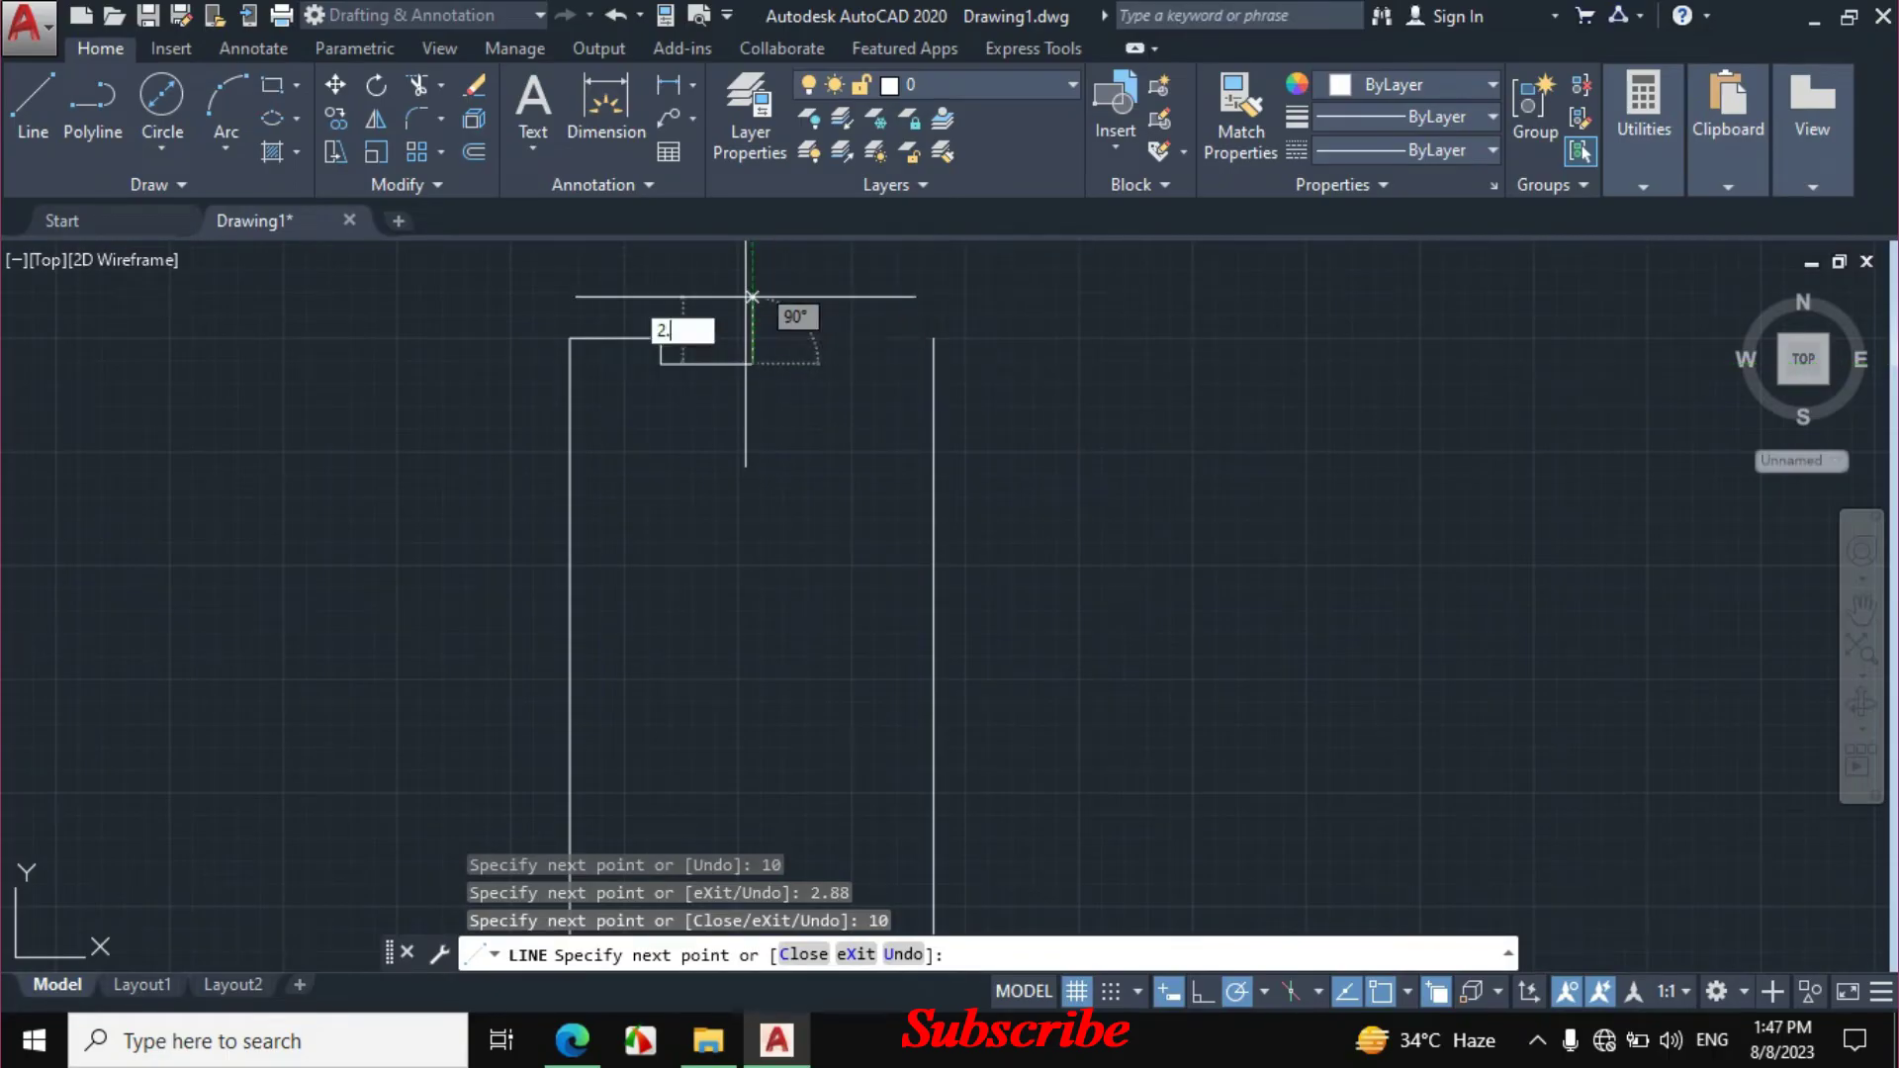
key(Return)
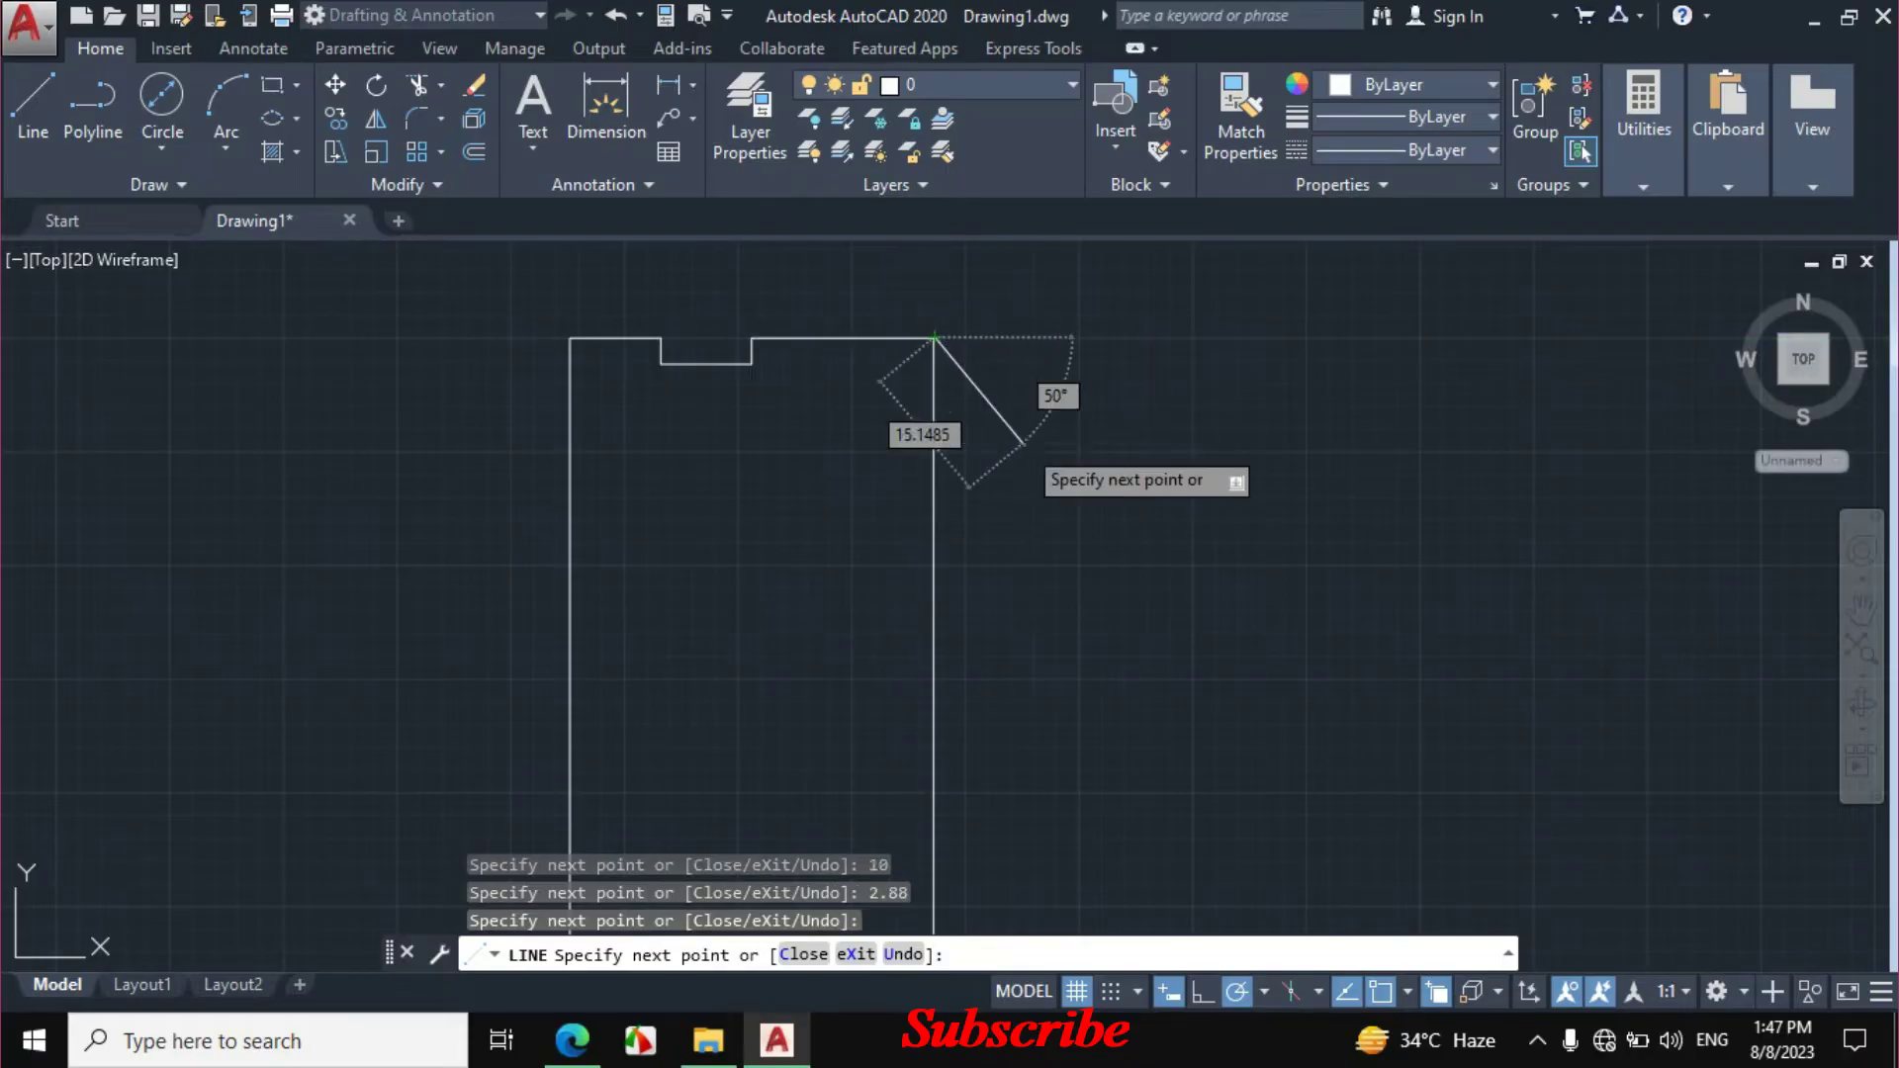
key(Escape)
click(572, 1040)
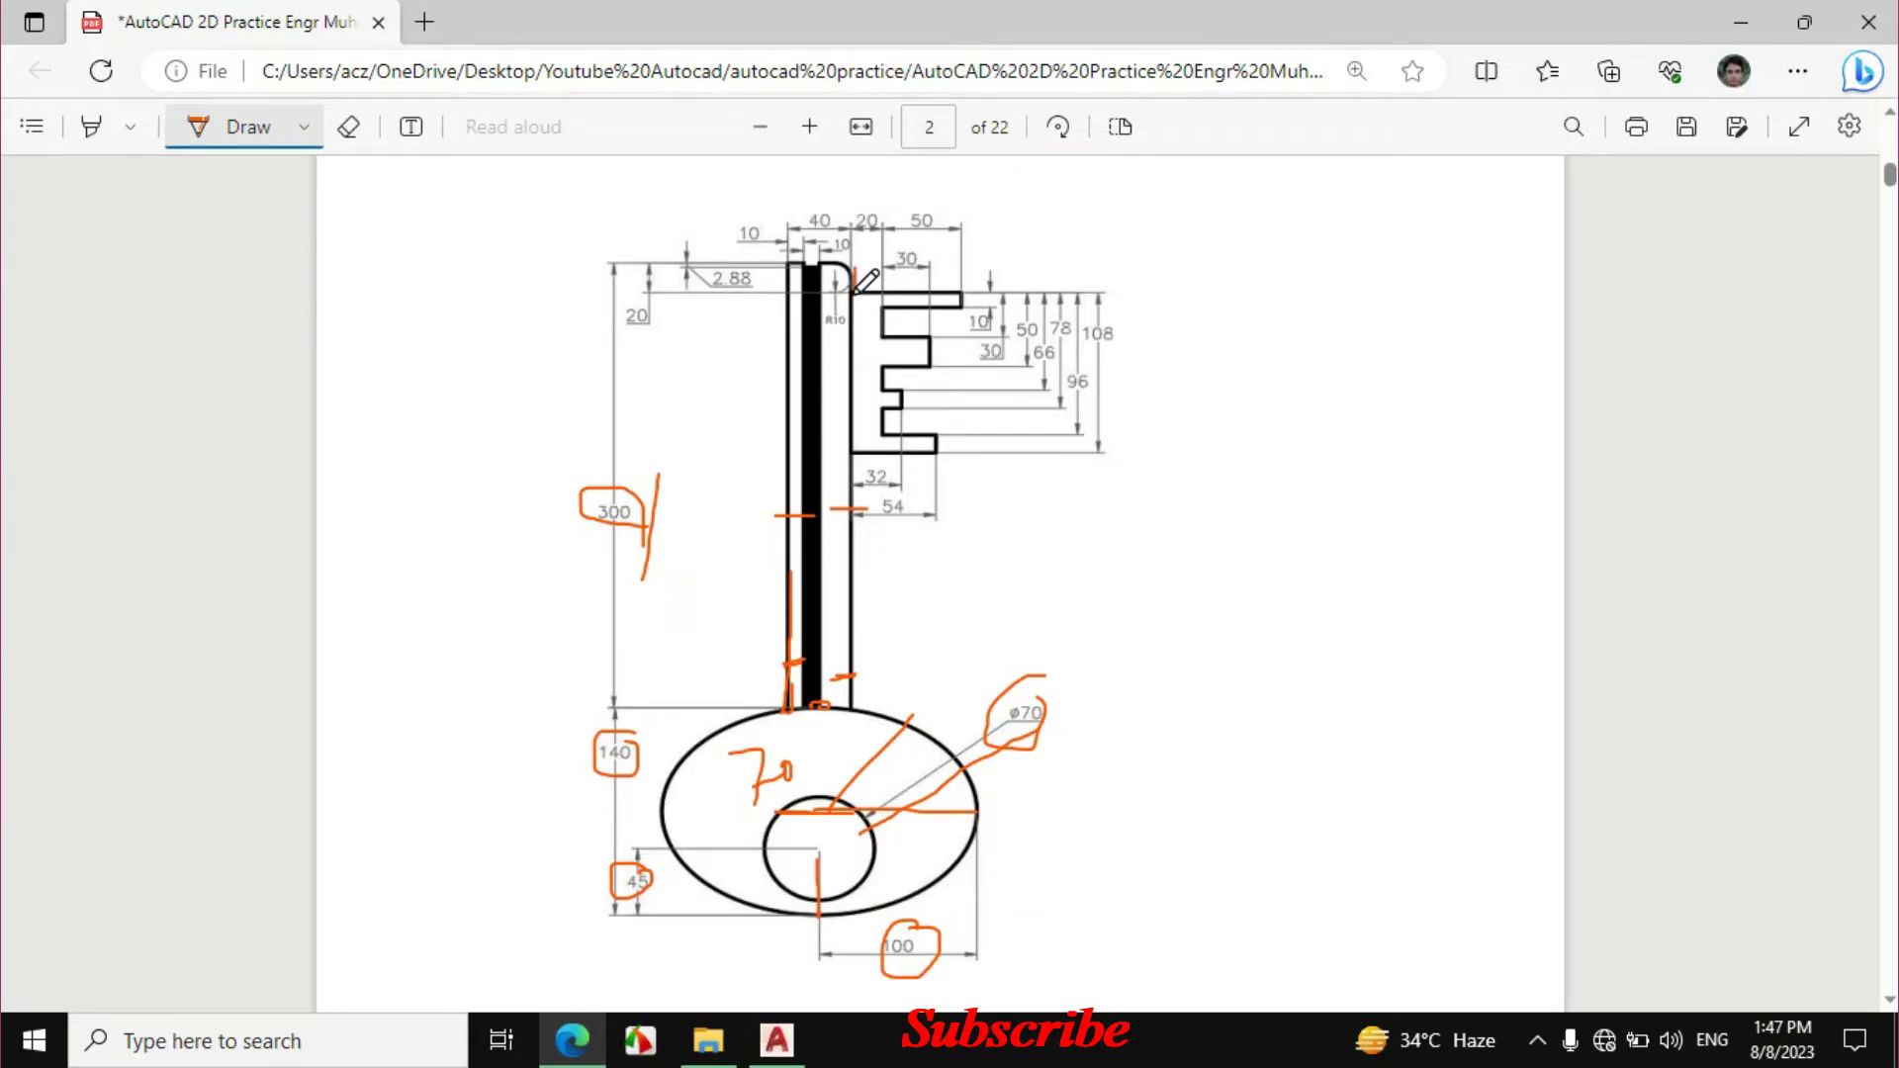
Ink the 2.88 dimension, the key's top edge and the 50 dimension line in orange.
drag(652, 265, 655, 293)
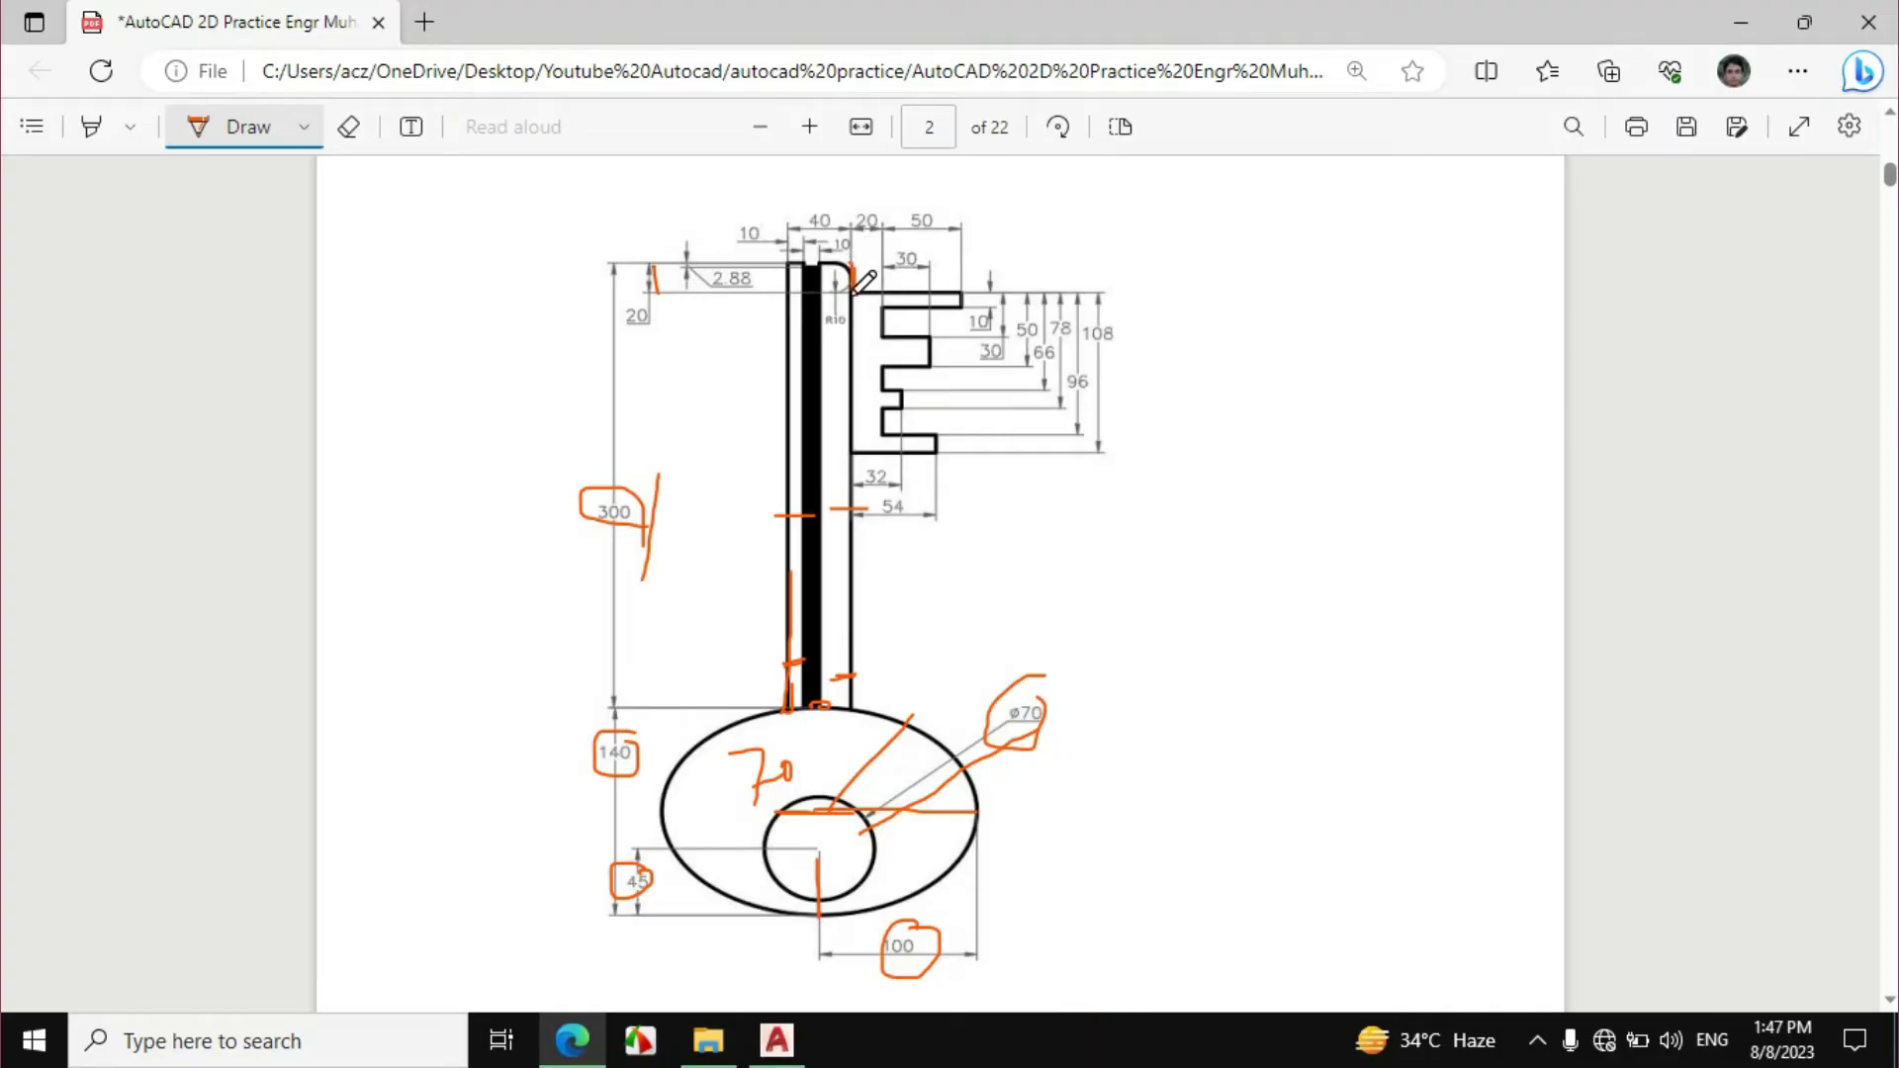
drag(857, 295, 957, 291)
drag(856, 233, 968, 236)
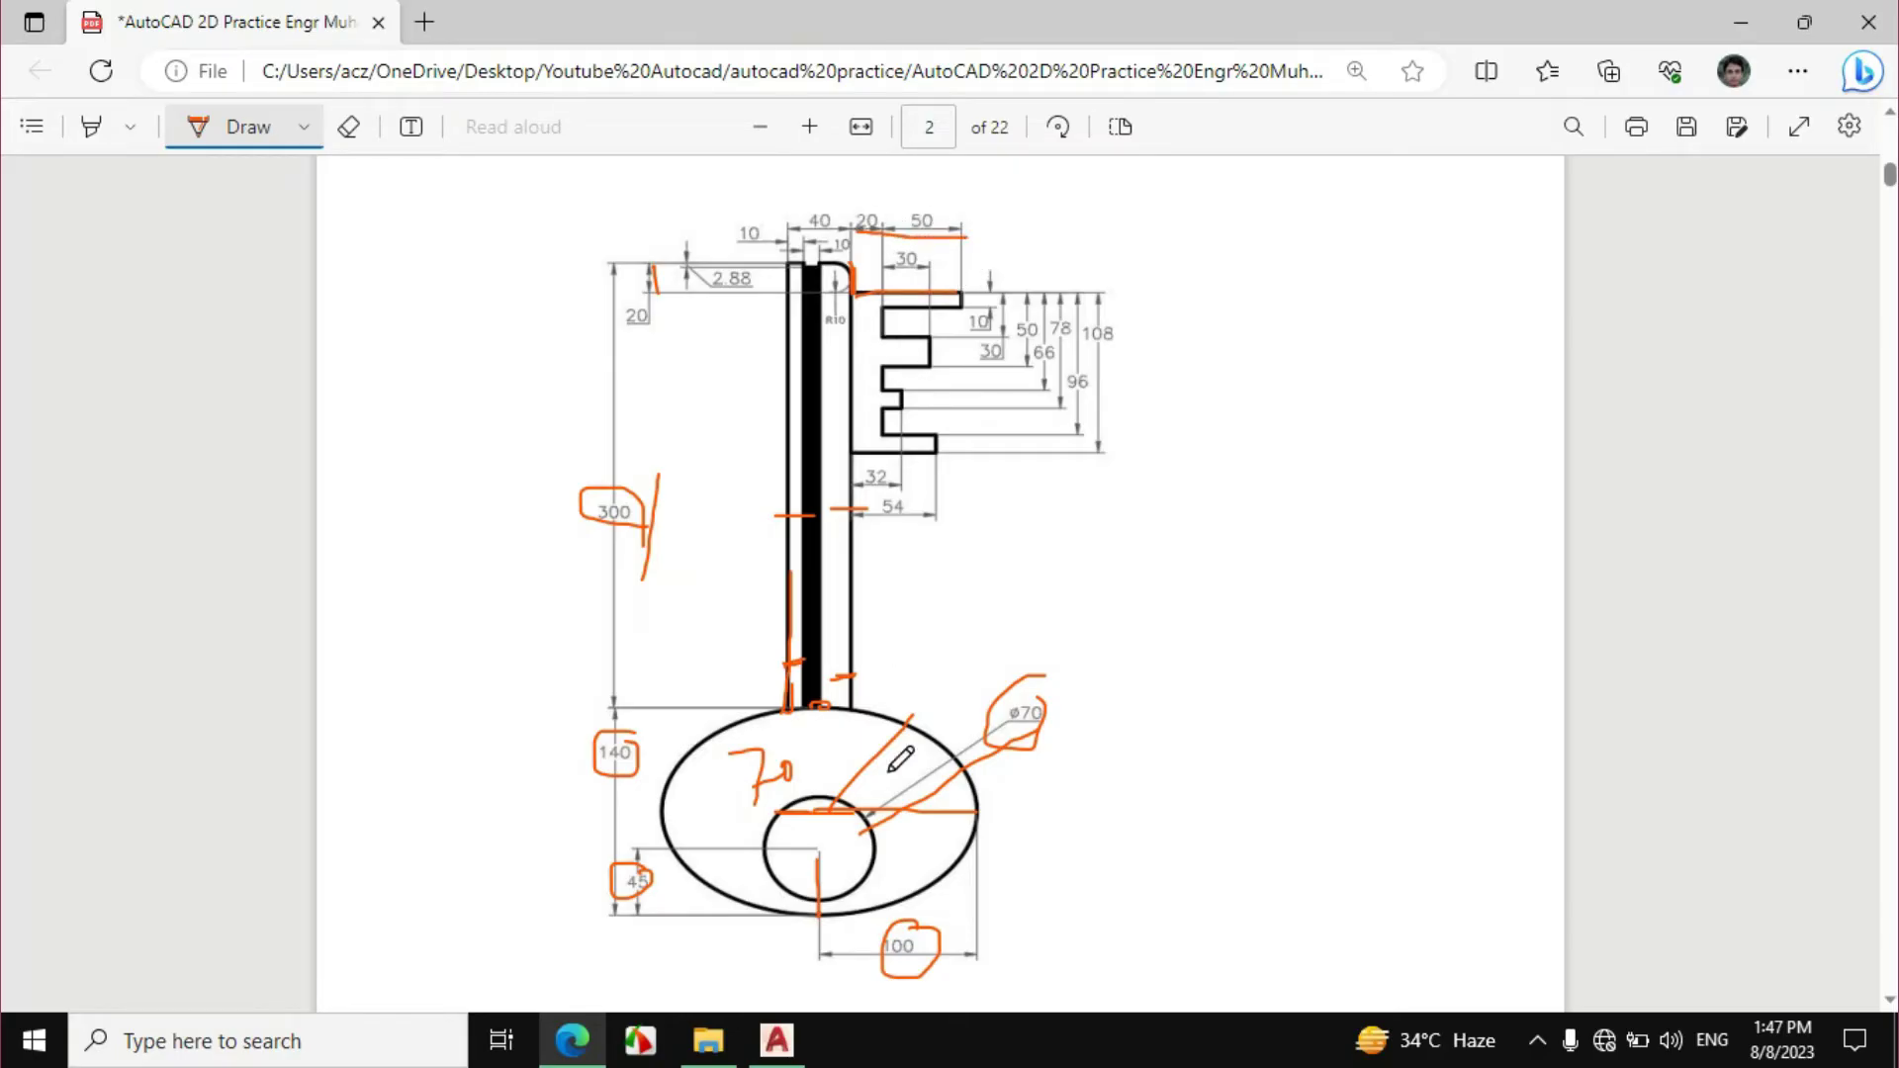
click(781, 1040)
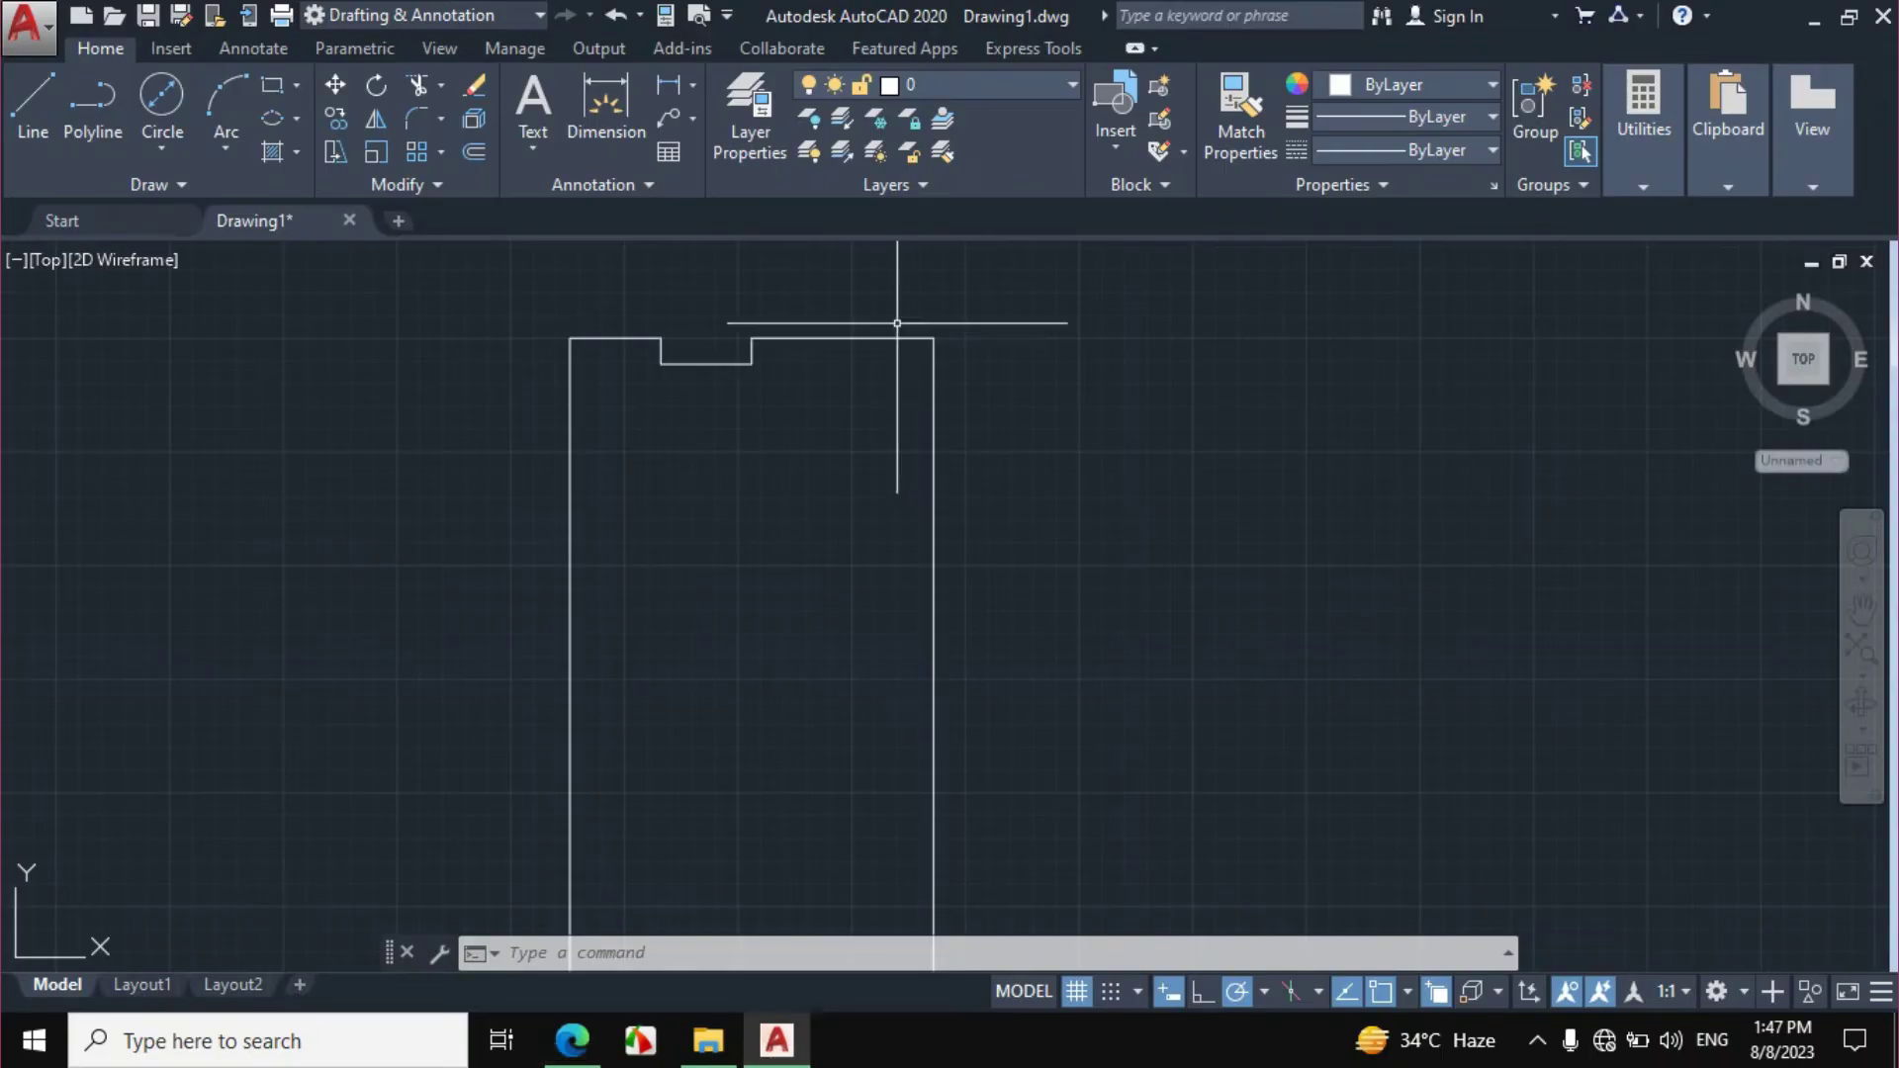
Start a line 20 below the shank's top-right corner and draw 70 units to the right.
click(31, 106)
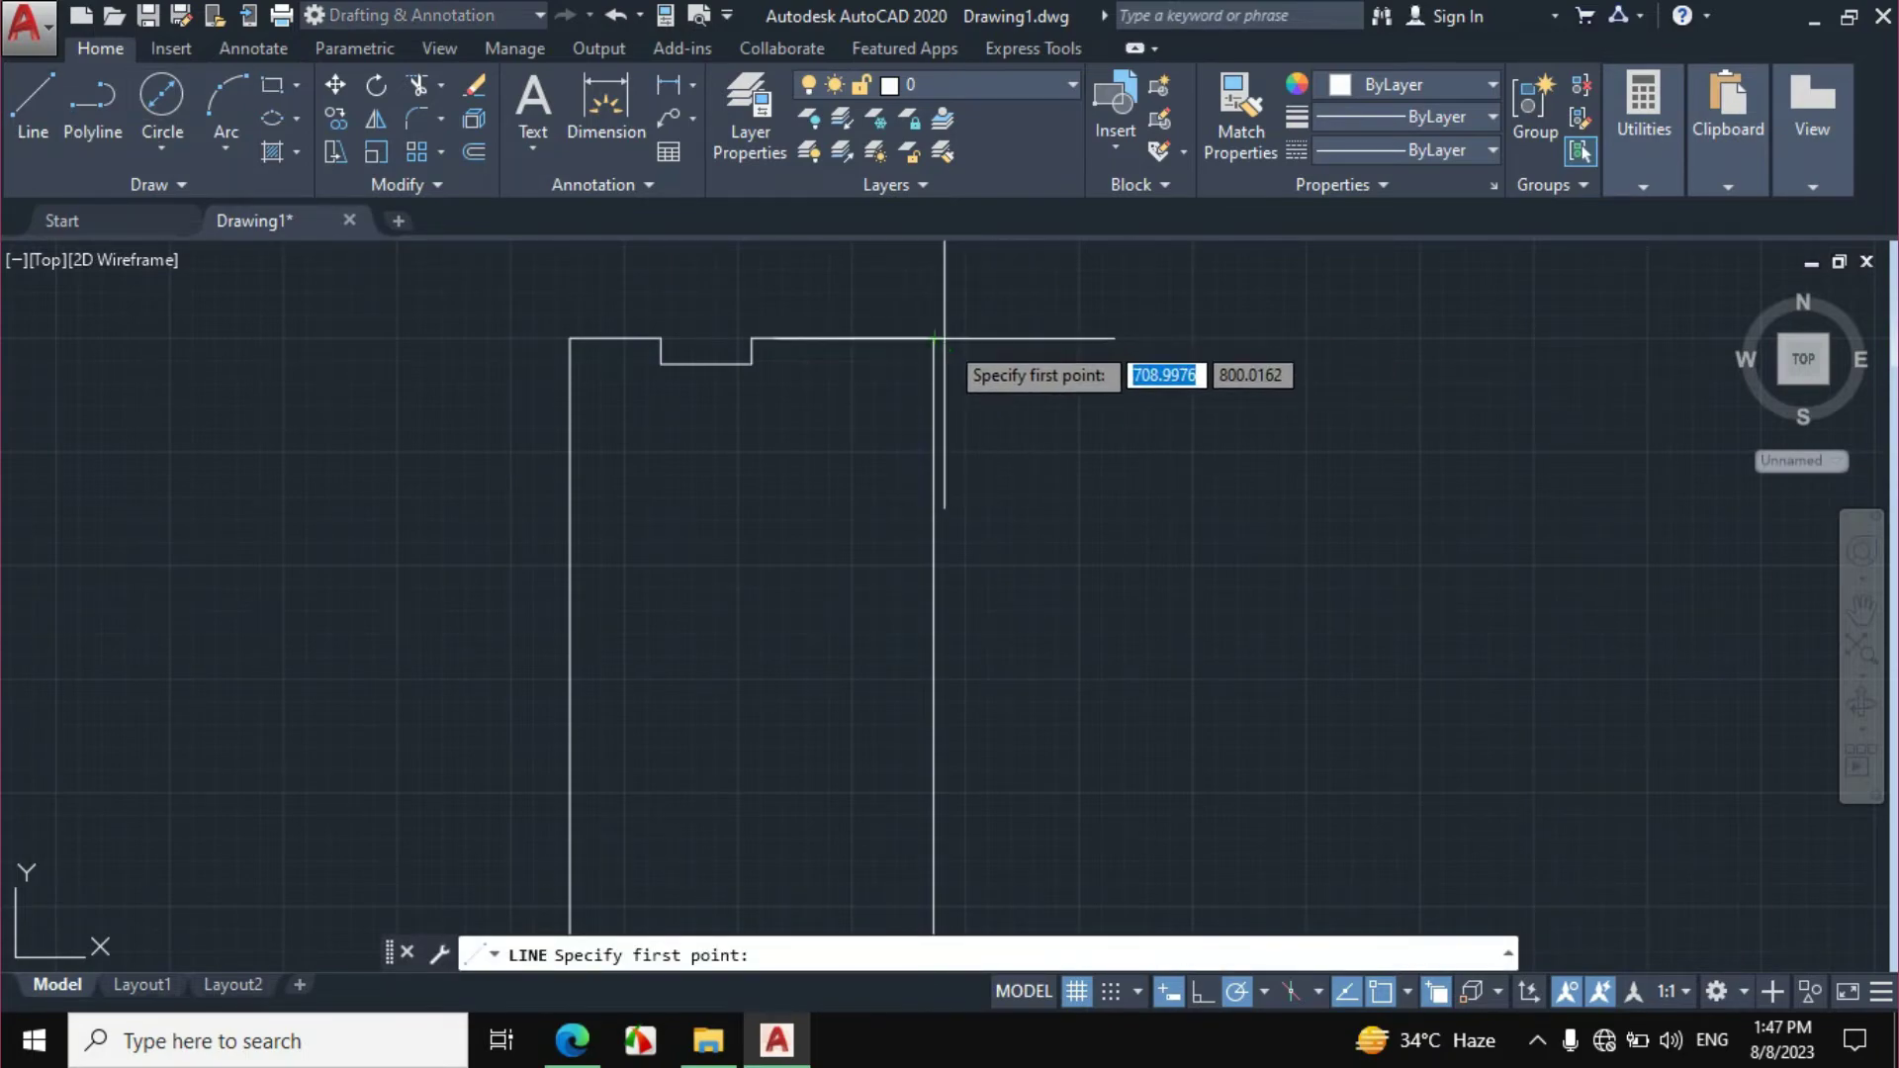
scroll(1018, 315, down, 8)
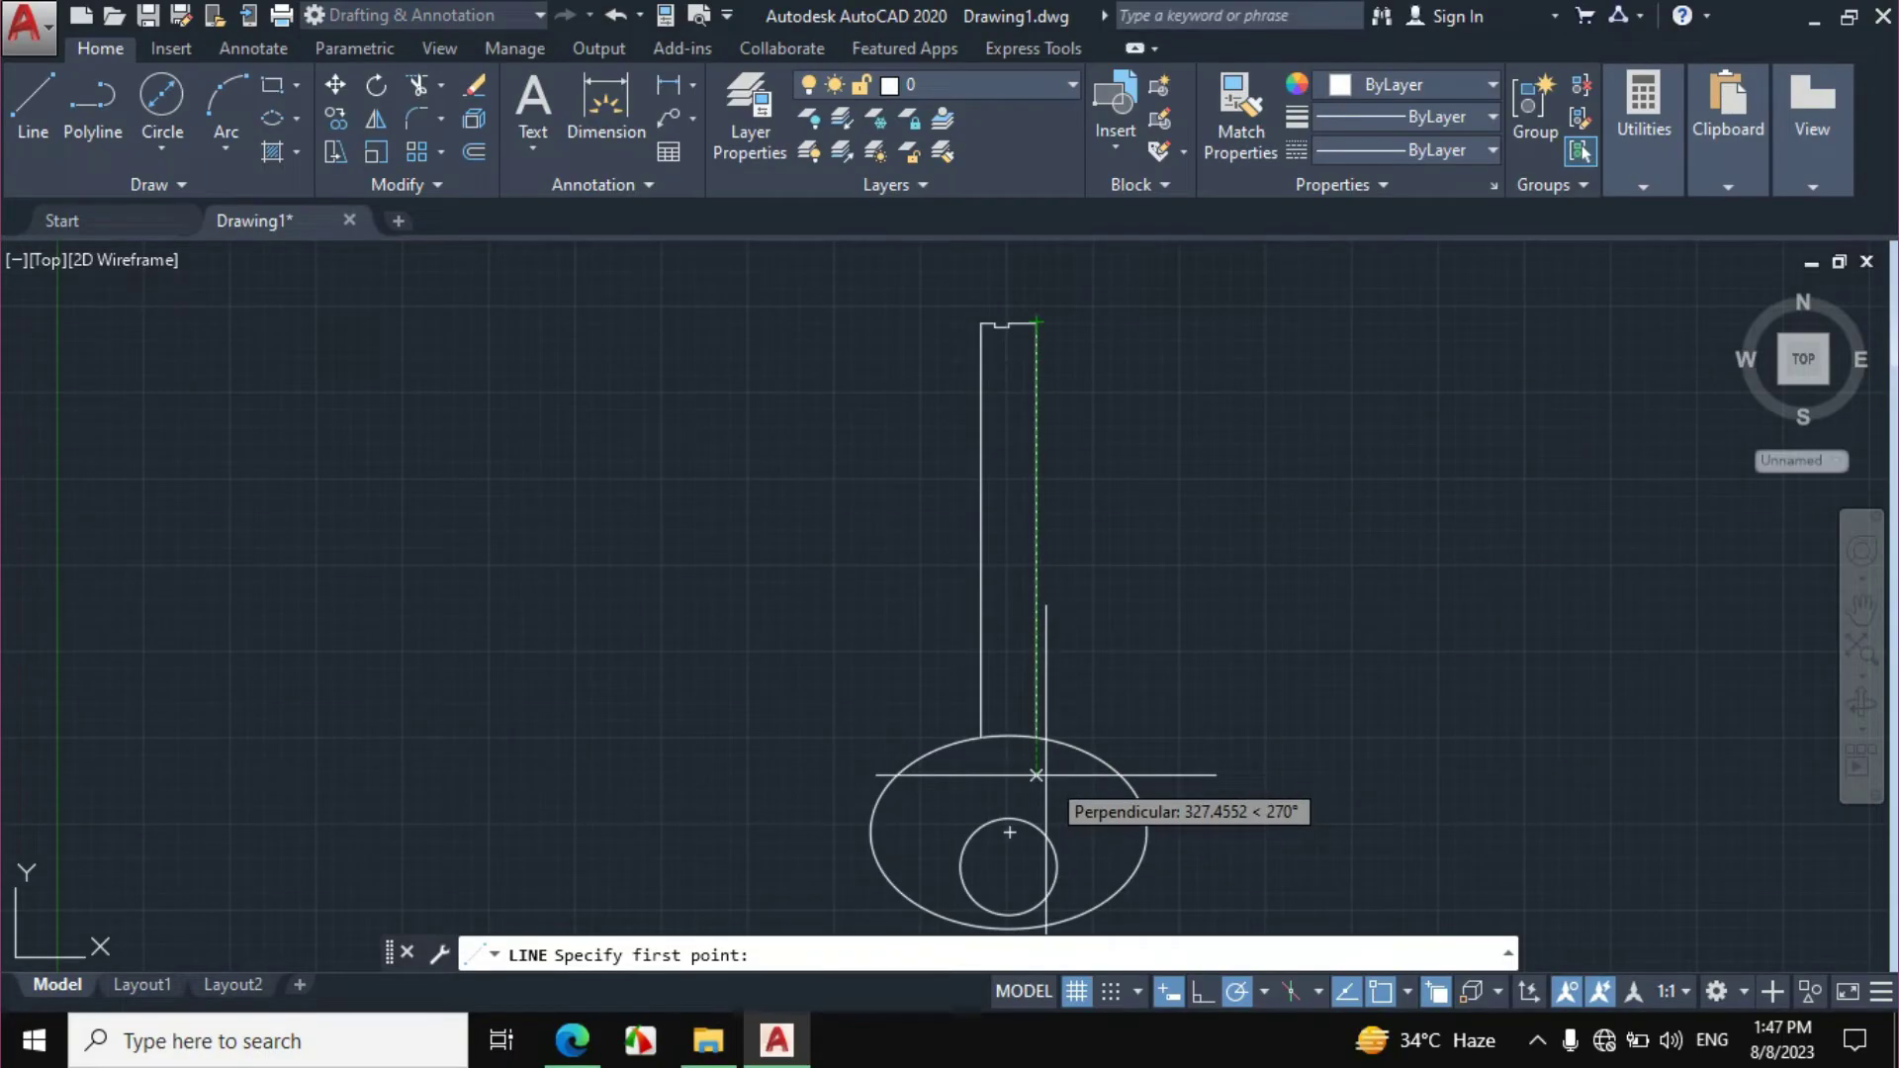
text(20)
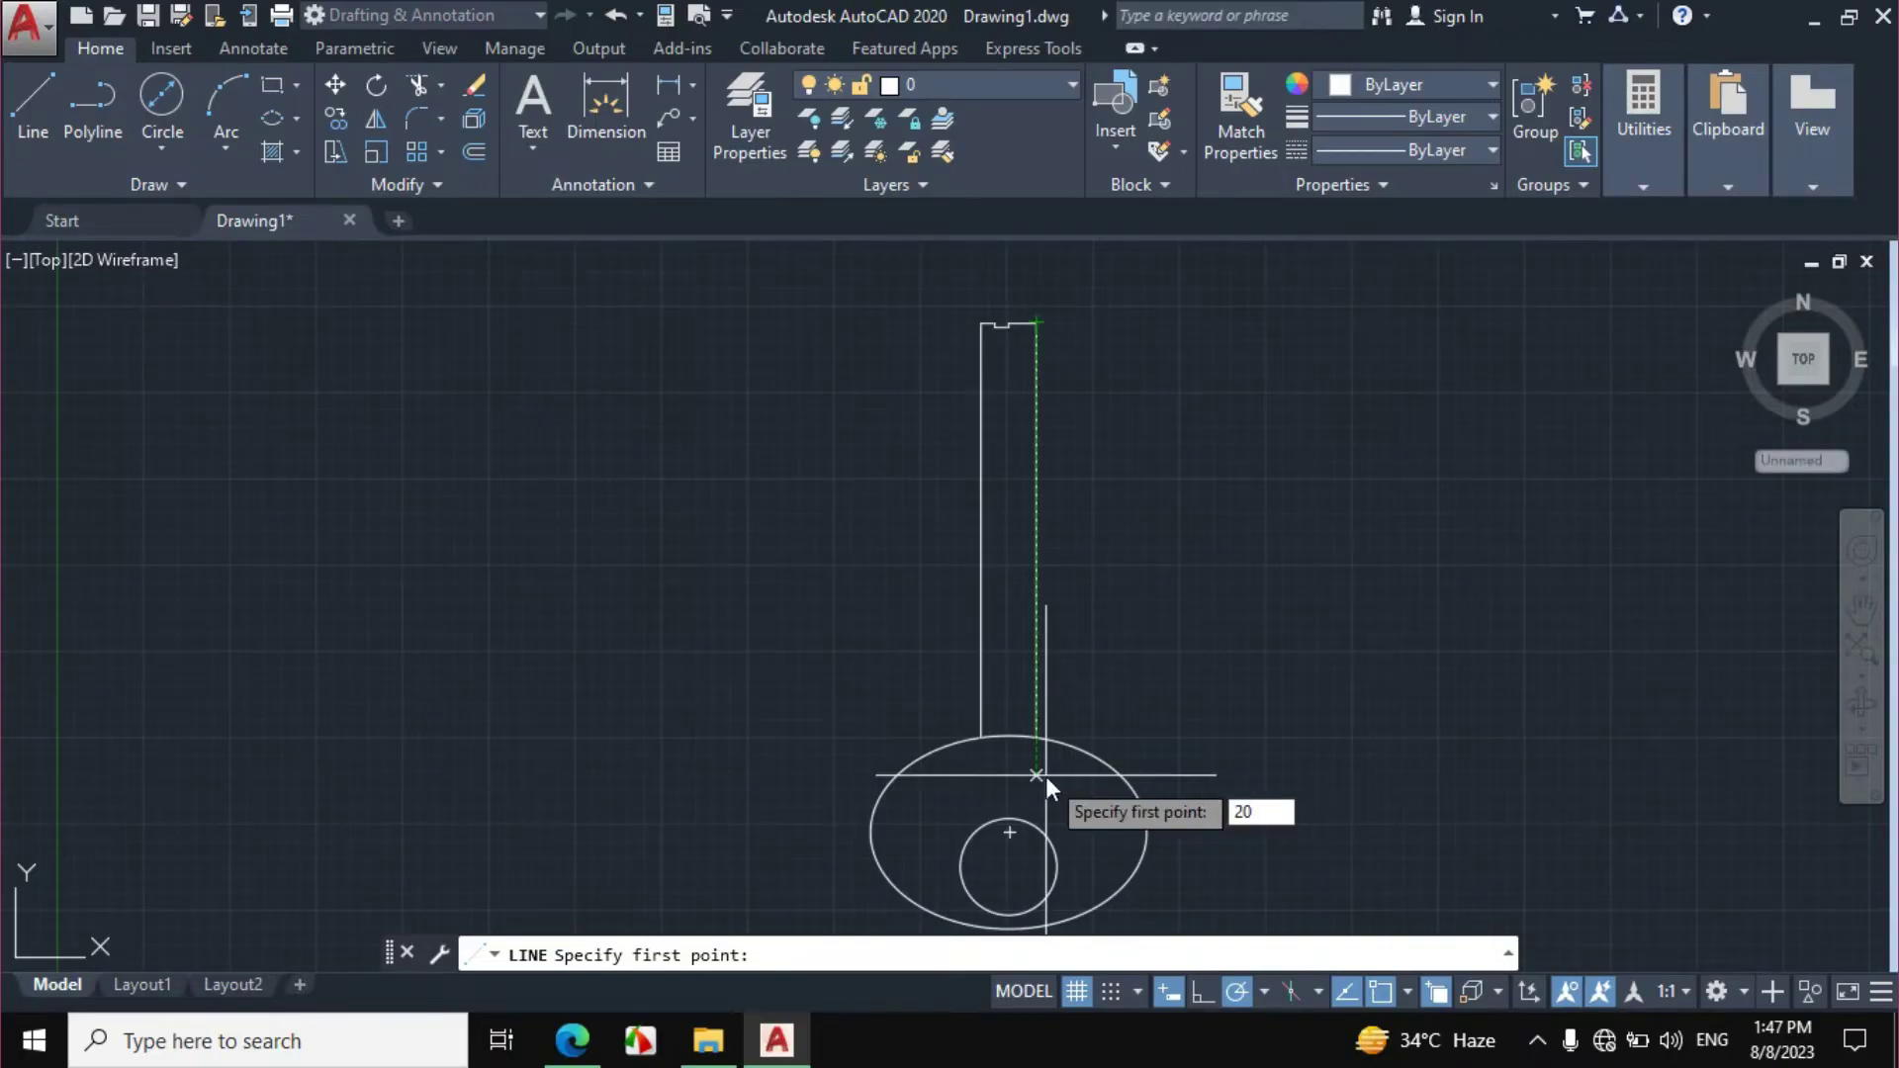
key(Return)
scroll(1369, 345, up, 4)
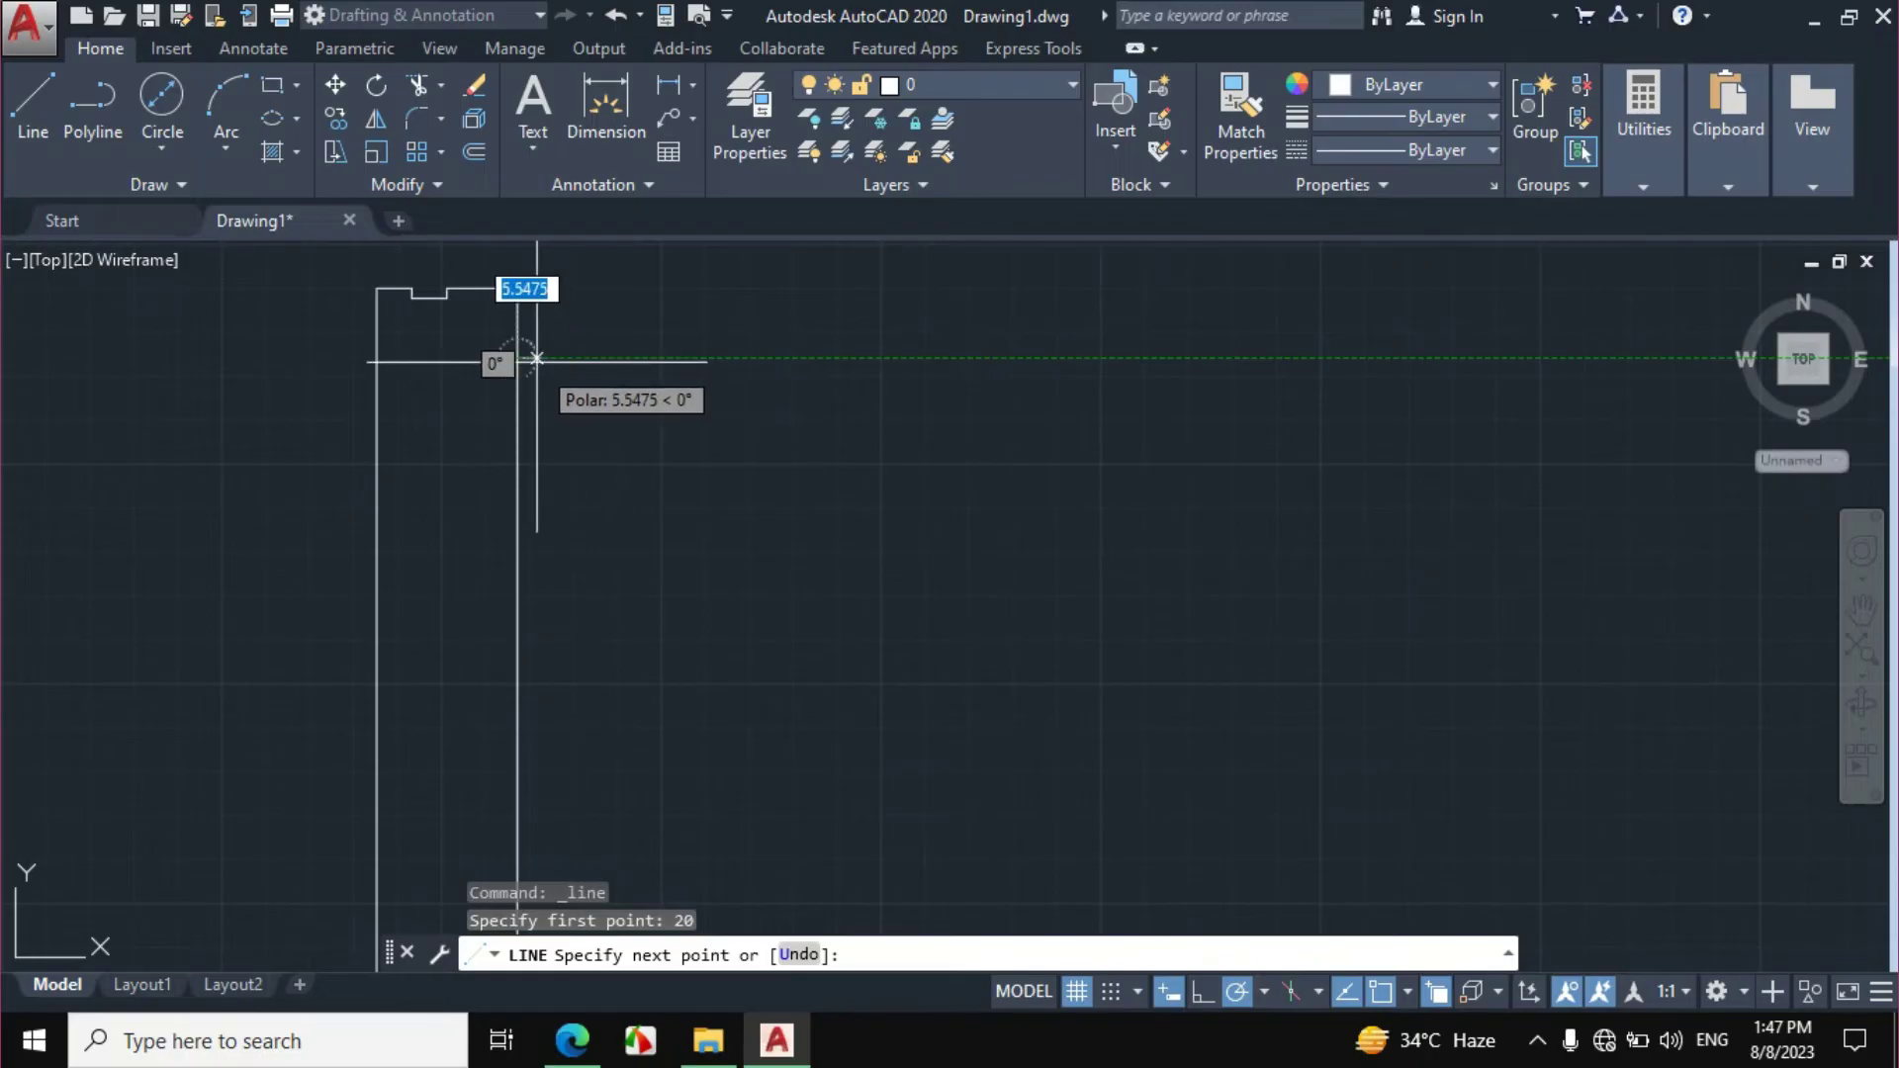
text(70)
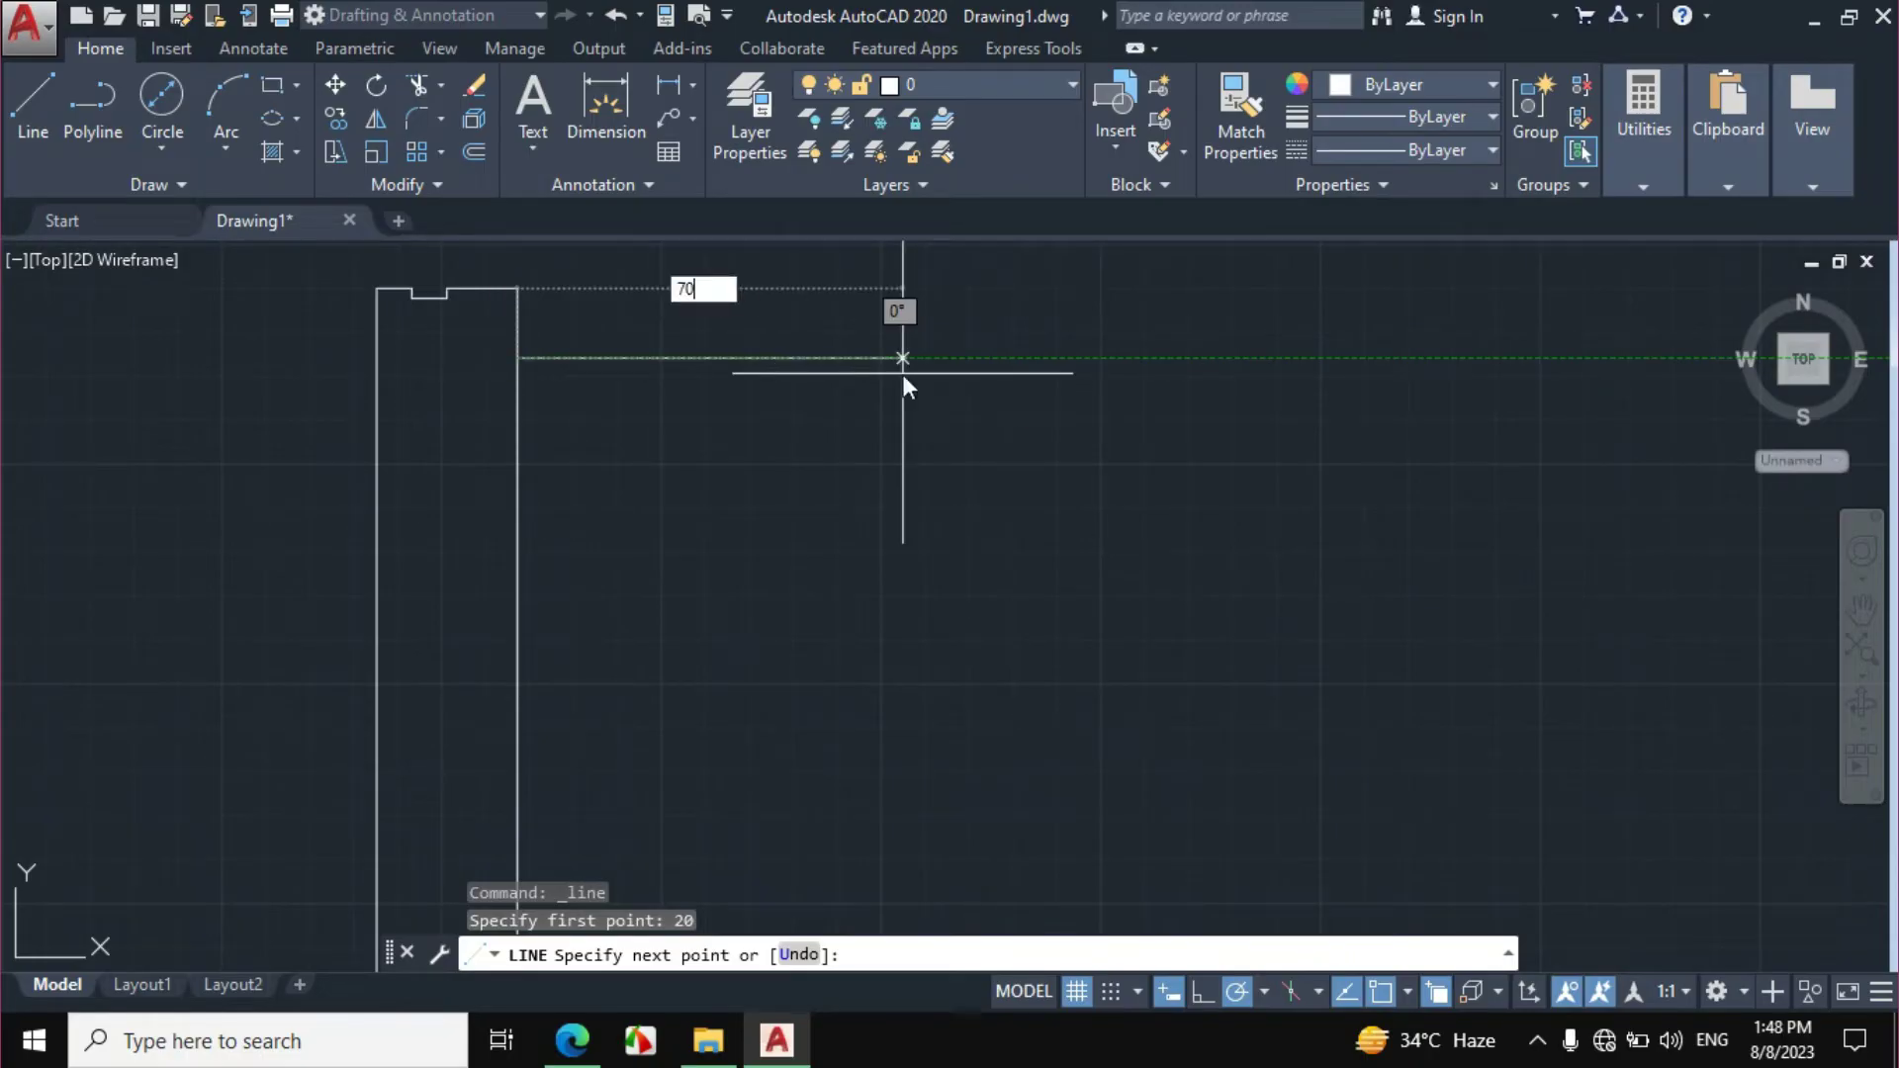
key(Return)
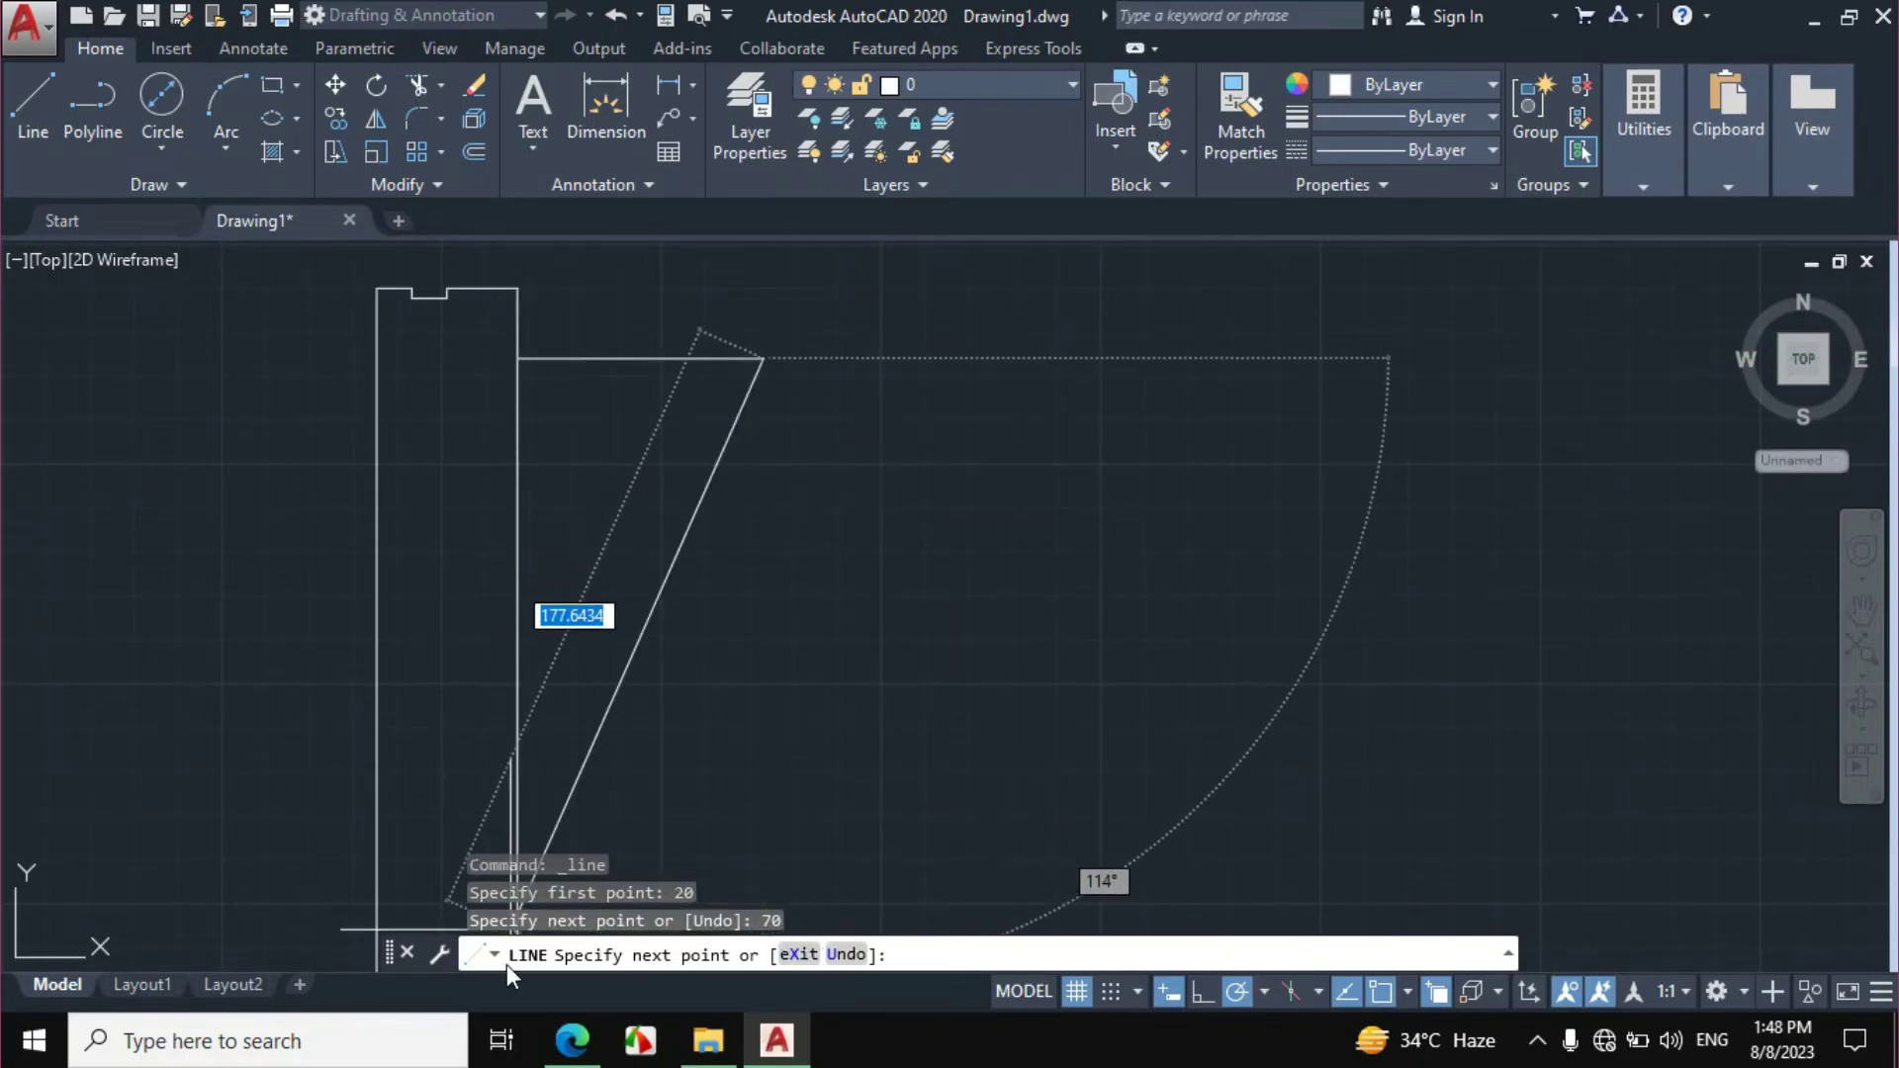
click(571, 1039)
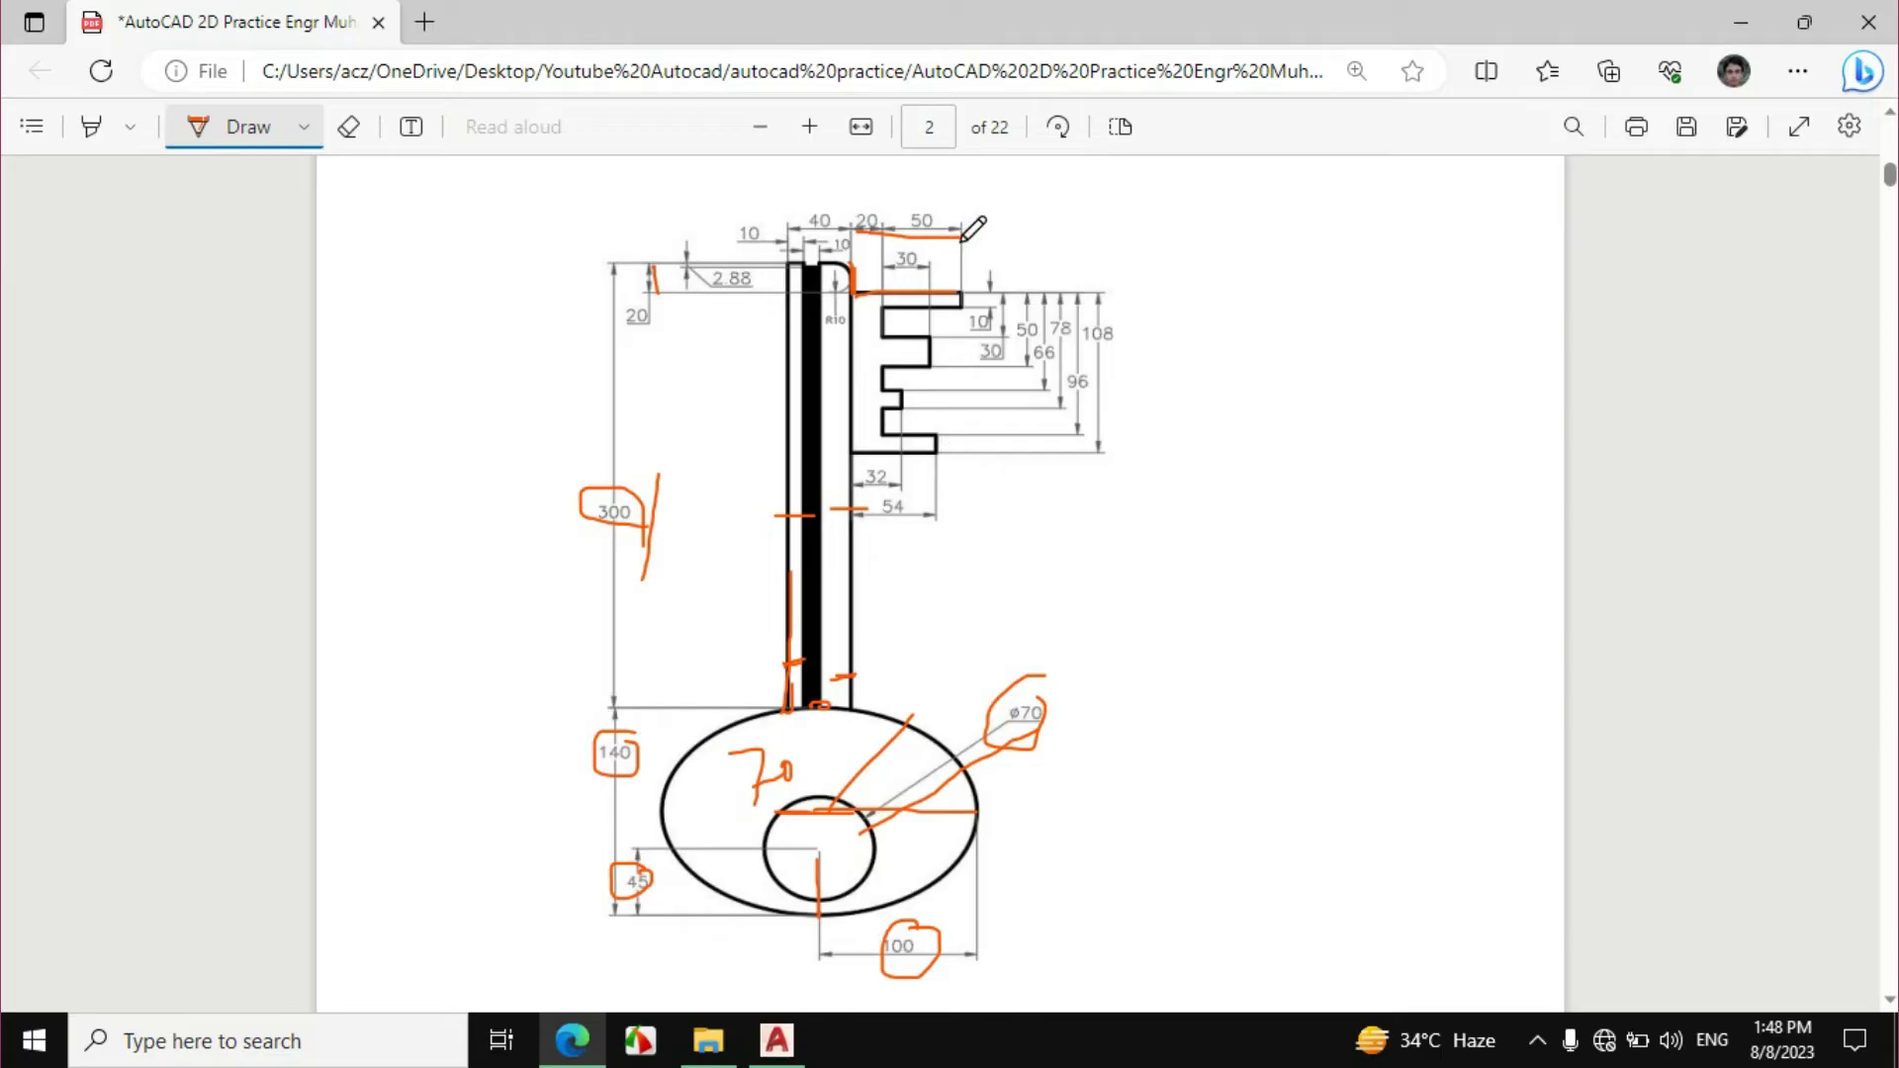
Erase the old ink strokes near the key's bit and go back to the Draw pen.
click(348, 127)
mouse_move(852, 238)
mouse_down()
mouse_move(915, 202)
mouse_move(864, 265)
mouse_up()
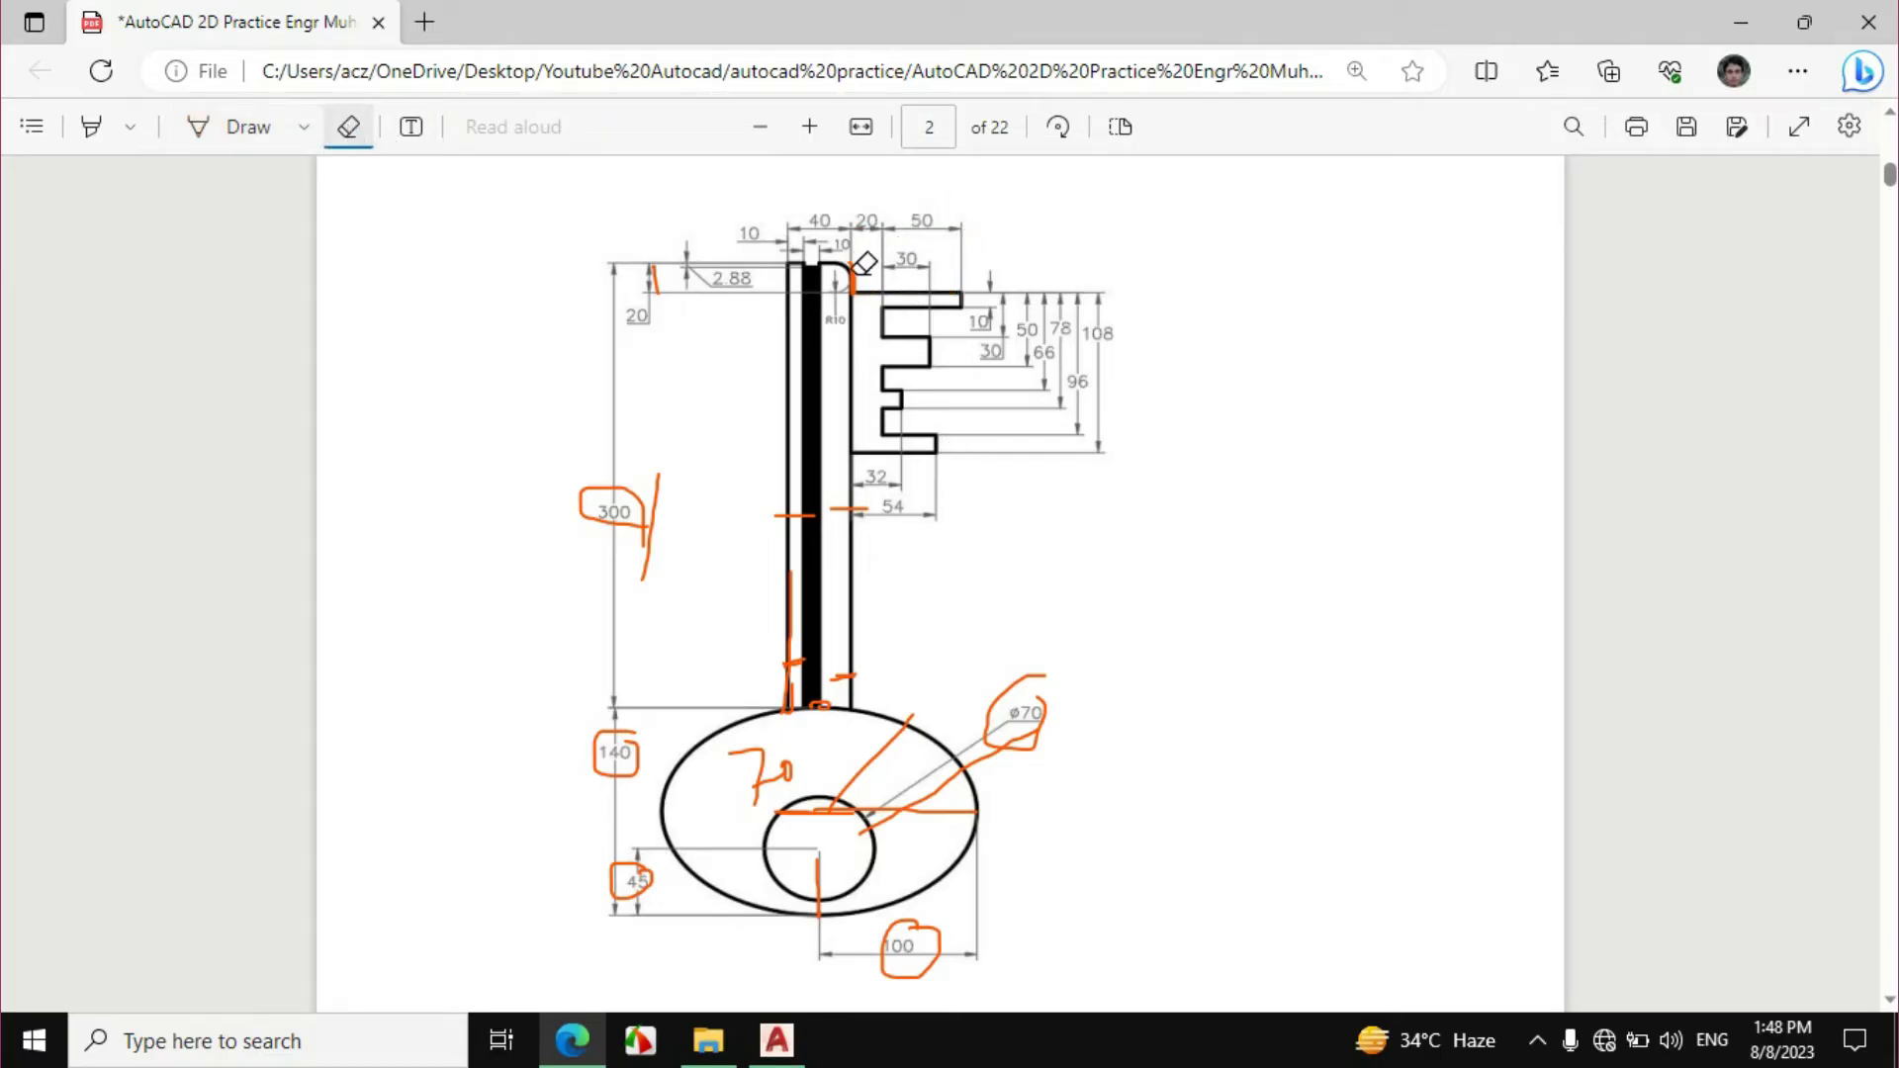
click(251, 134)
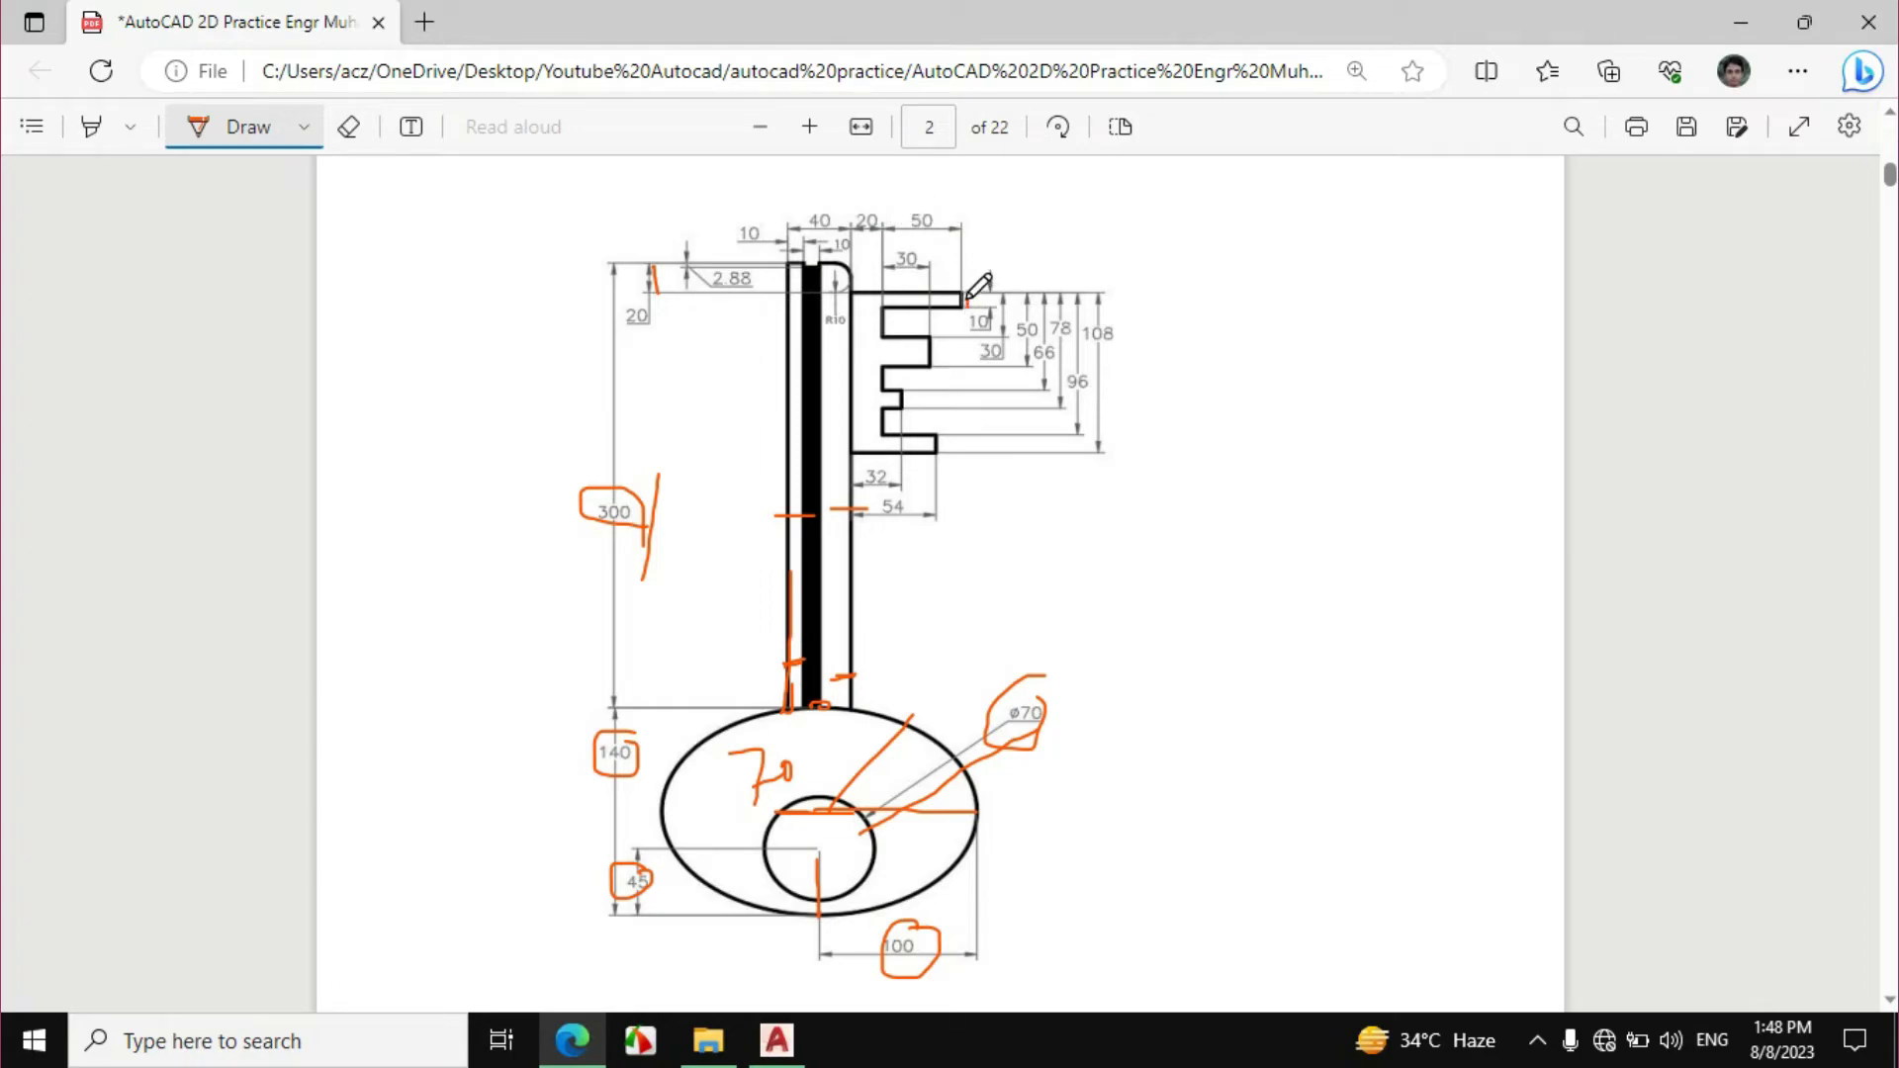
Add a 10-unit upward segment to the bit outline in AutoCAD.
click(777, 1039)
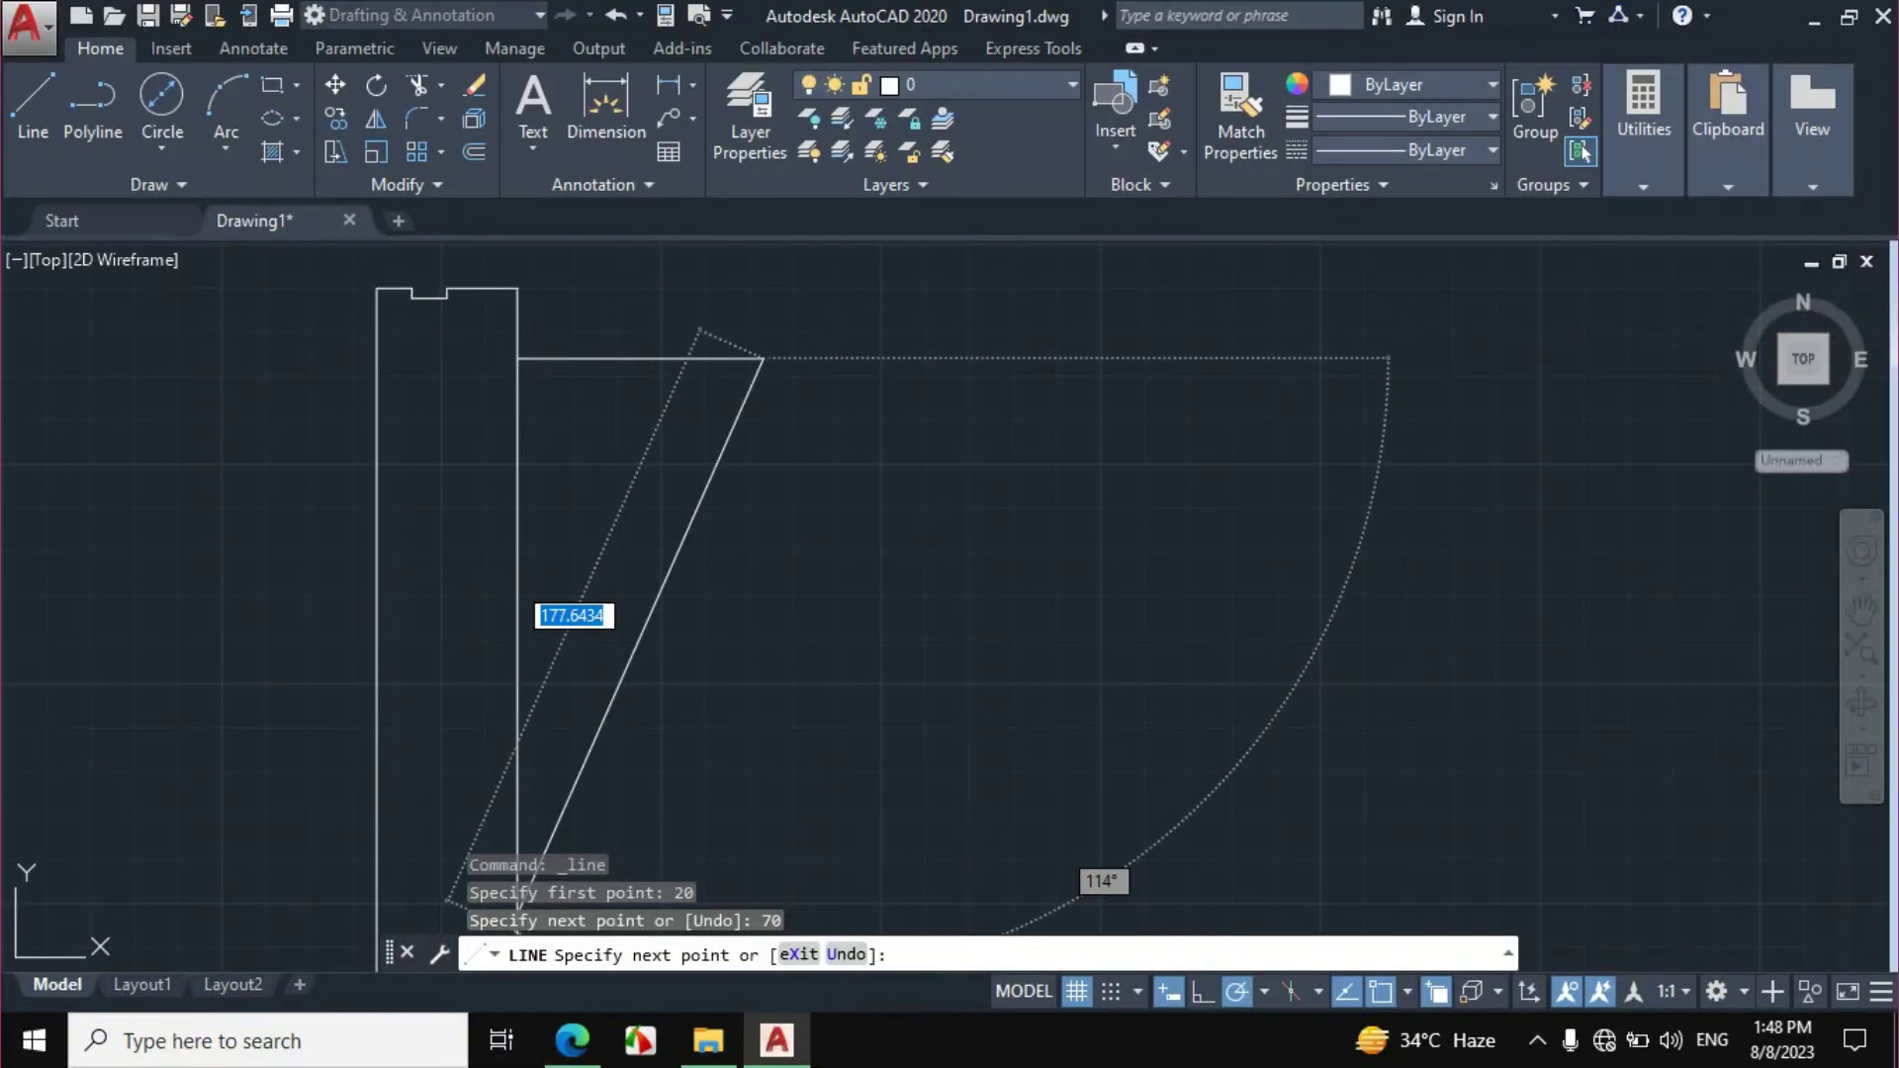
text(10)
key(Return)
Ink the top tooth edge and the 50 dimension in orange on the PDF.
click(572, 1039)
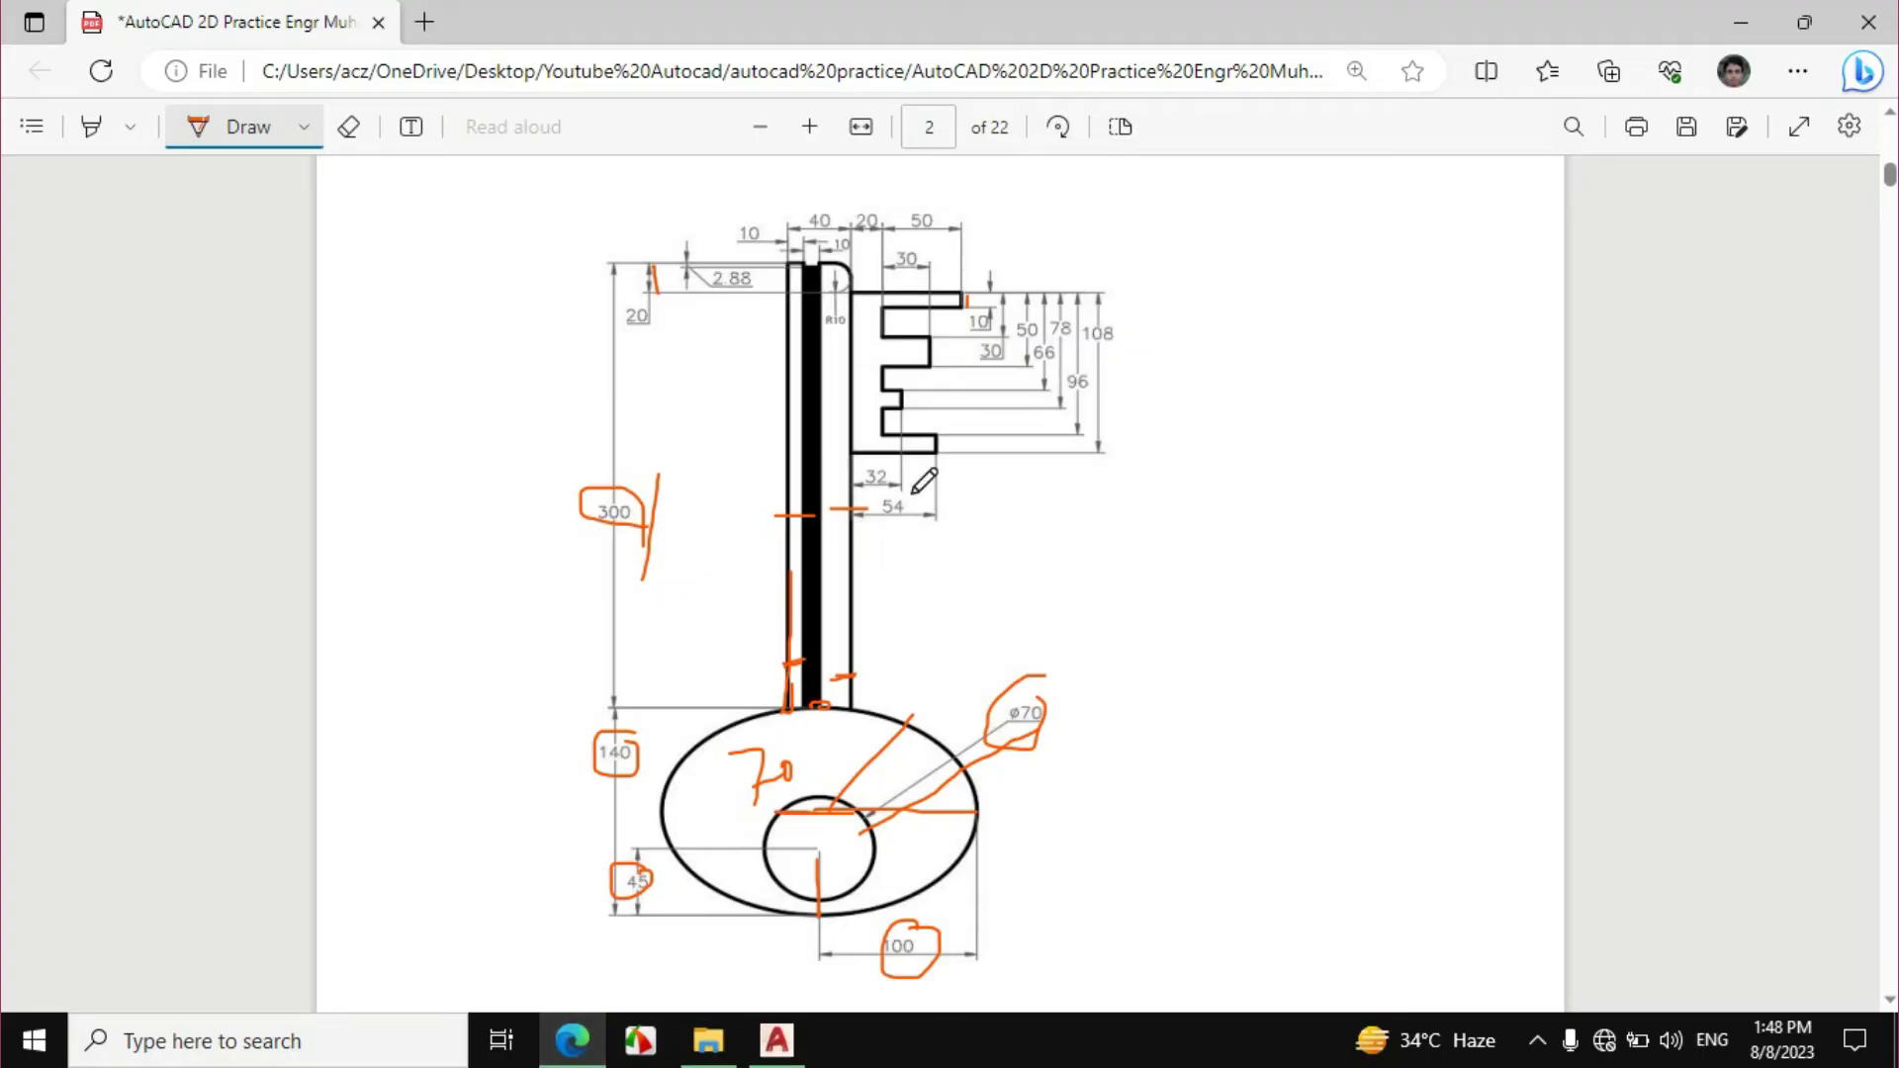
drag(883, 310, 952, 310)
drag(883, 239, 964, 238)
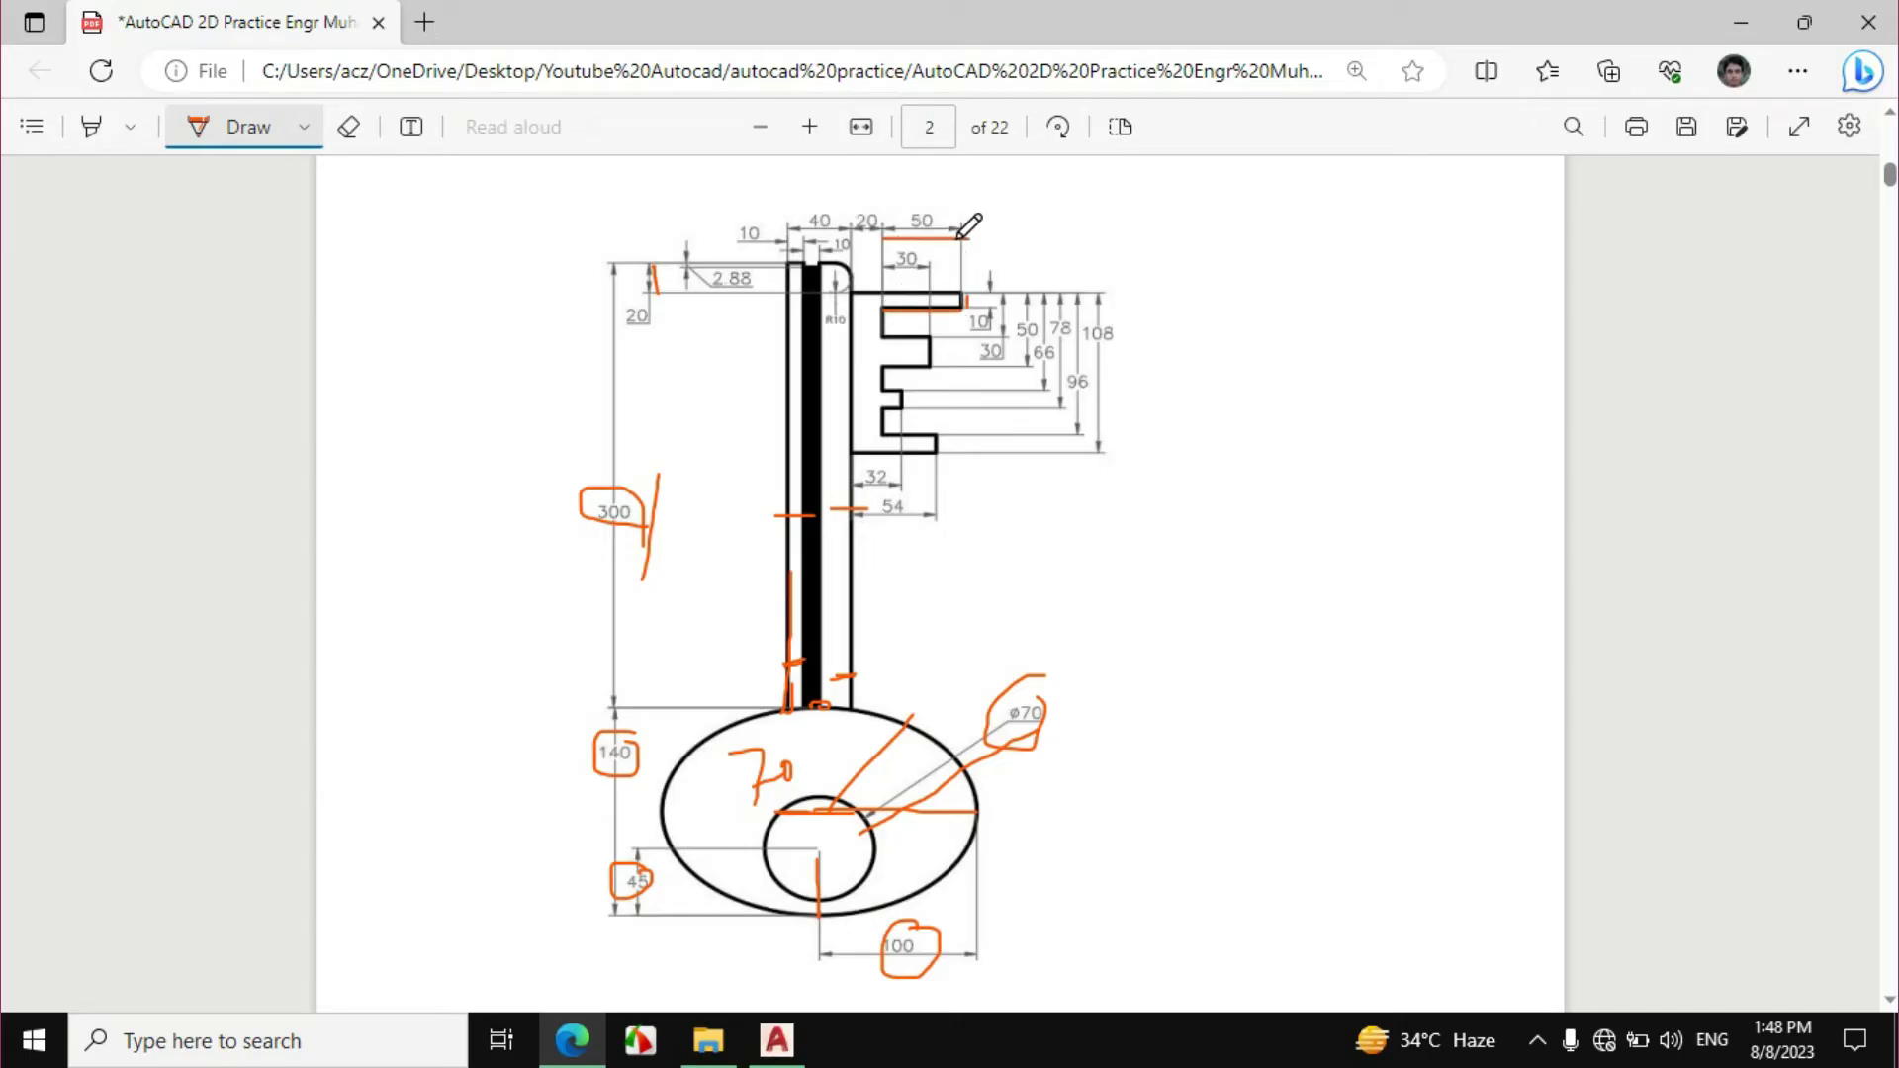
click(777, 1039)
right_click(777, 1039)
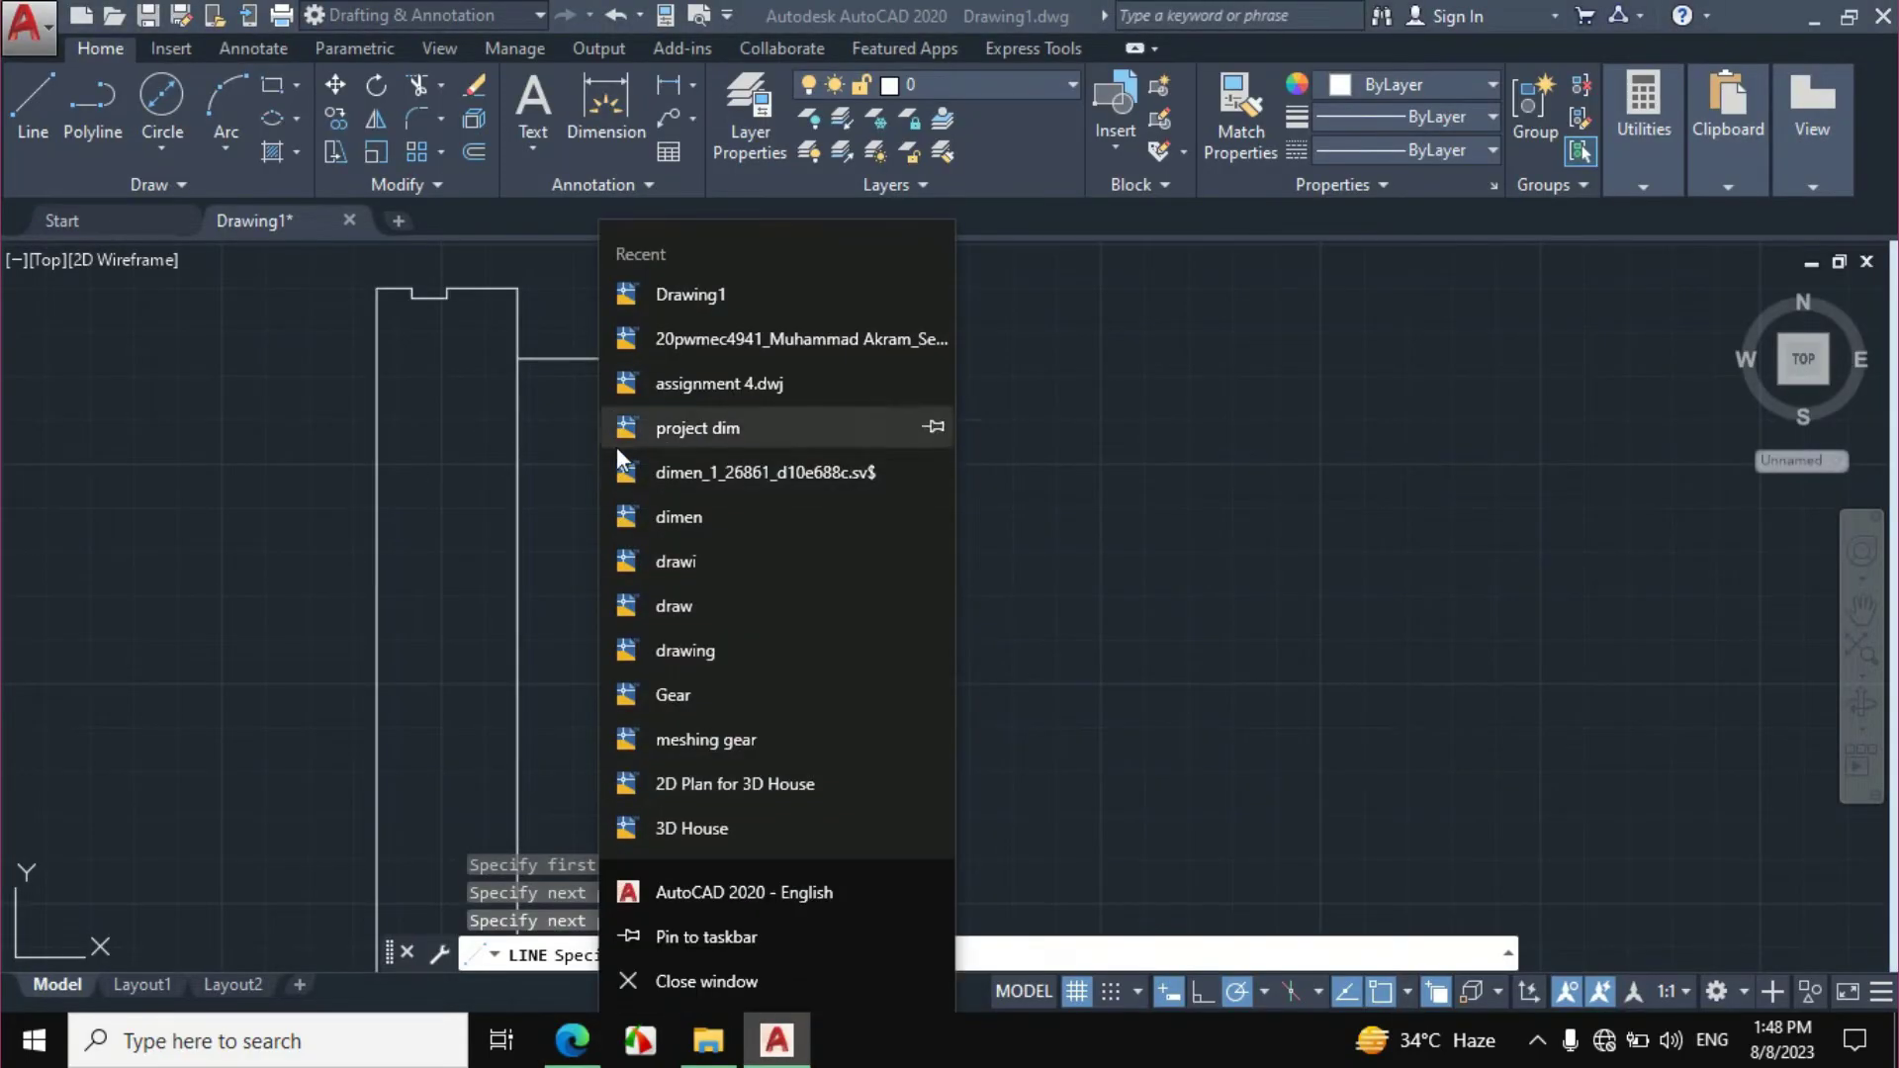
Continue the bit outline with a 50-unit segment back to the left.
click(534, 416)
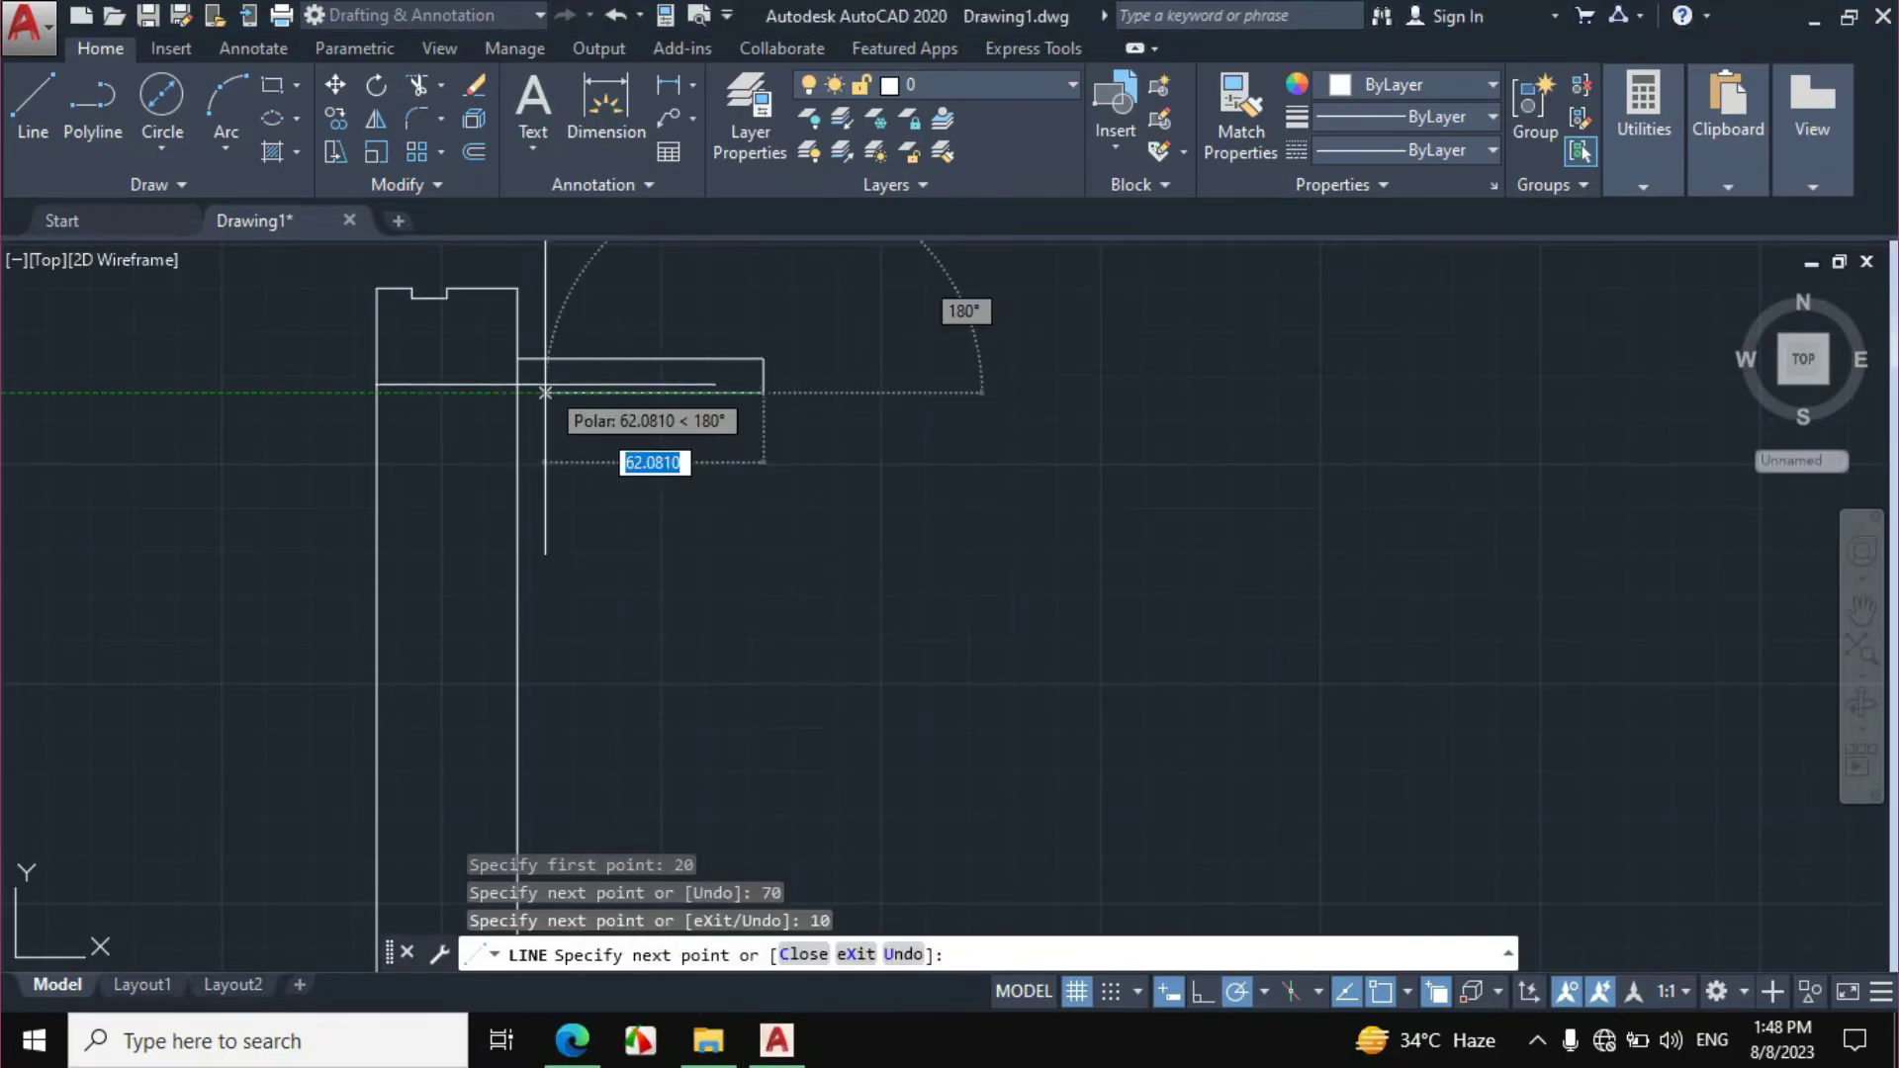
text(50)
key(Return)
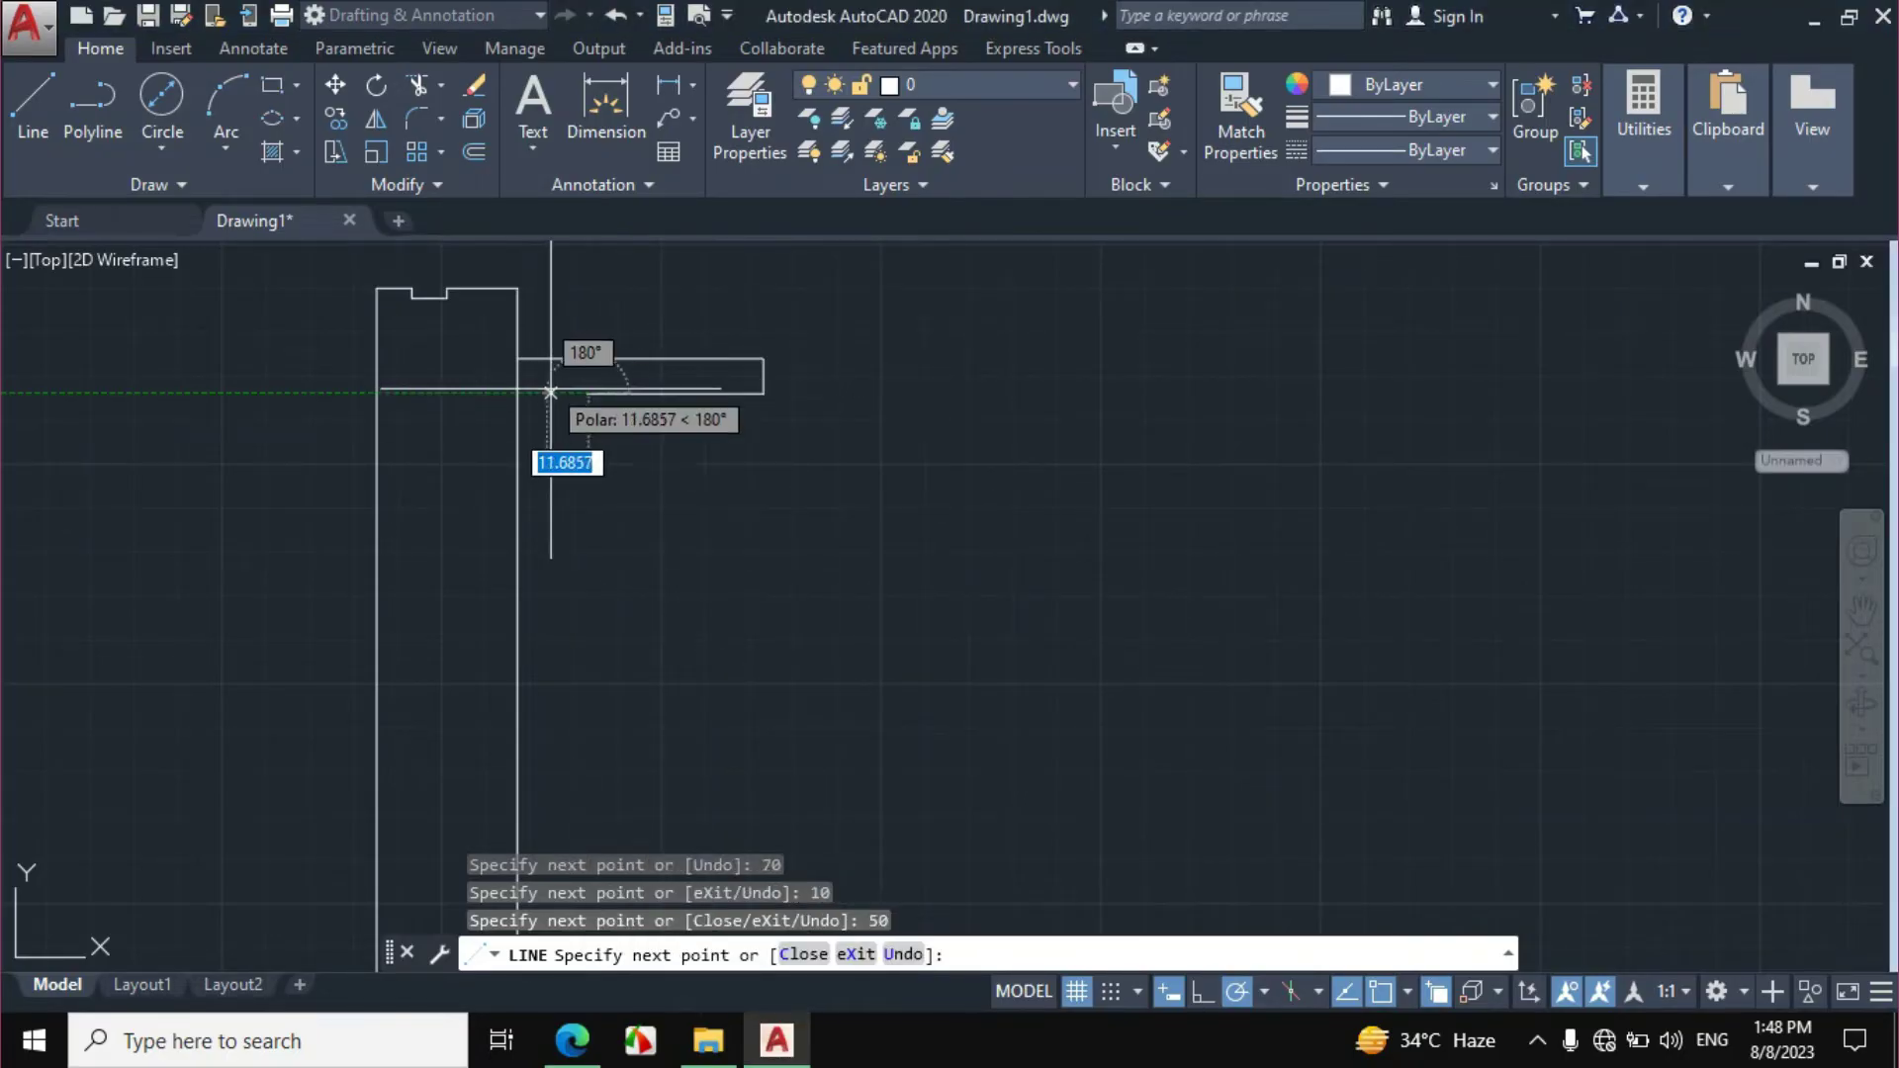
click(572, 1040)
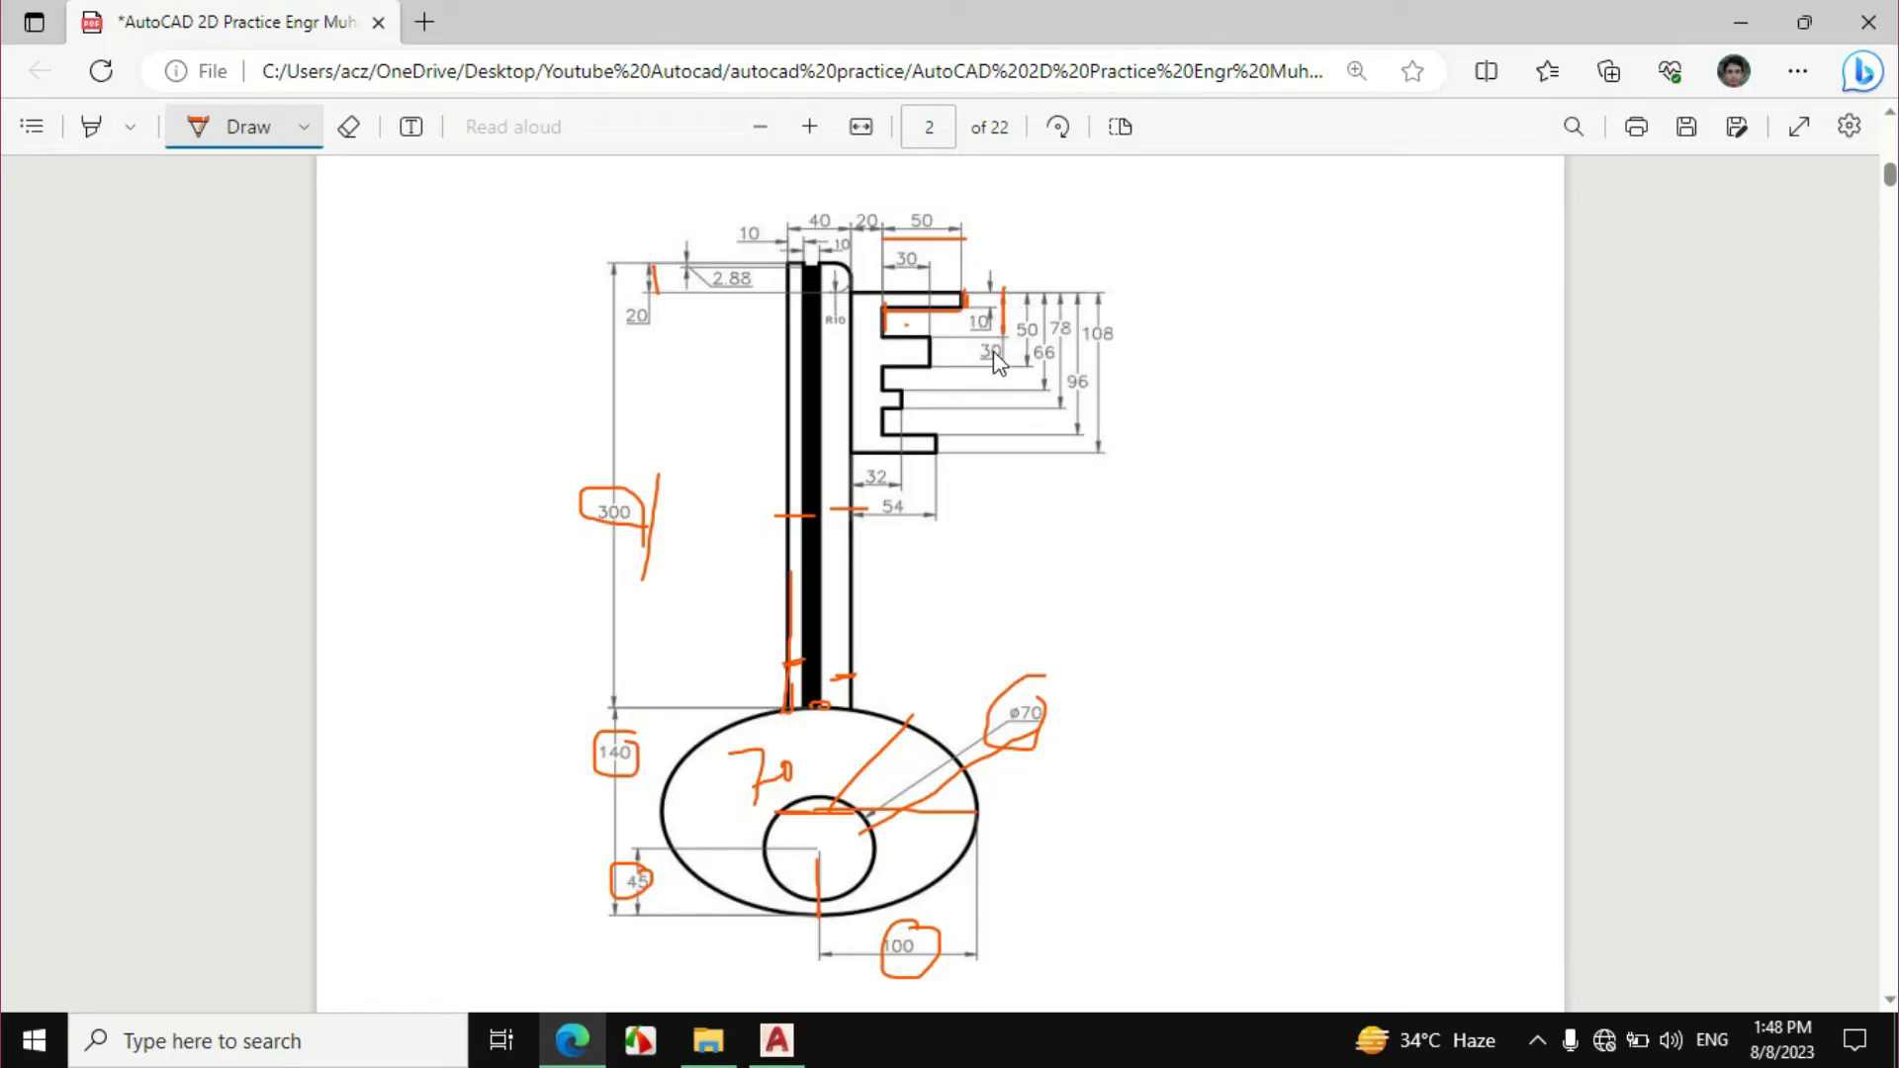
click(777, 1040)
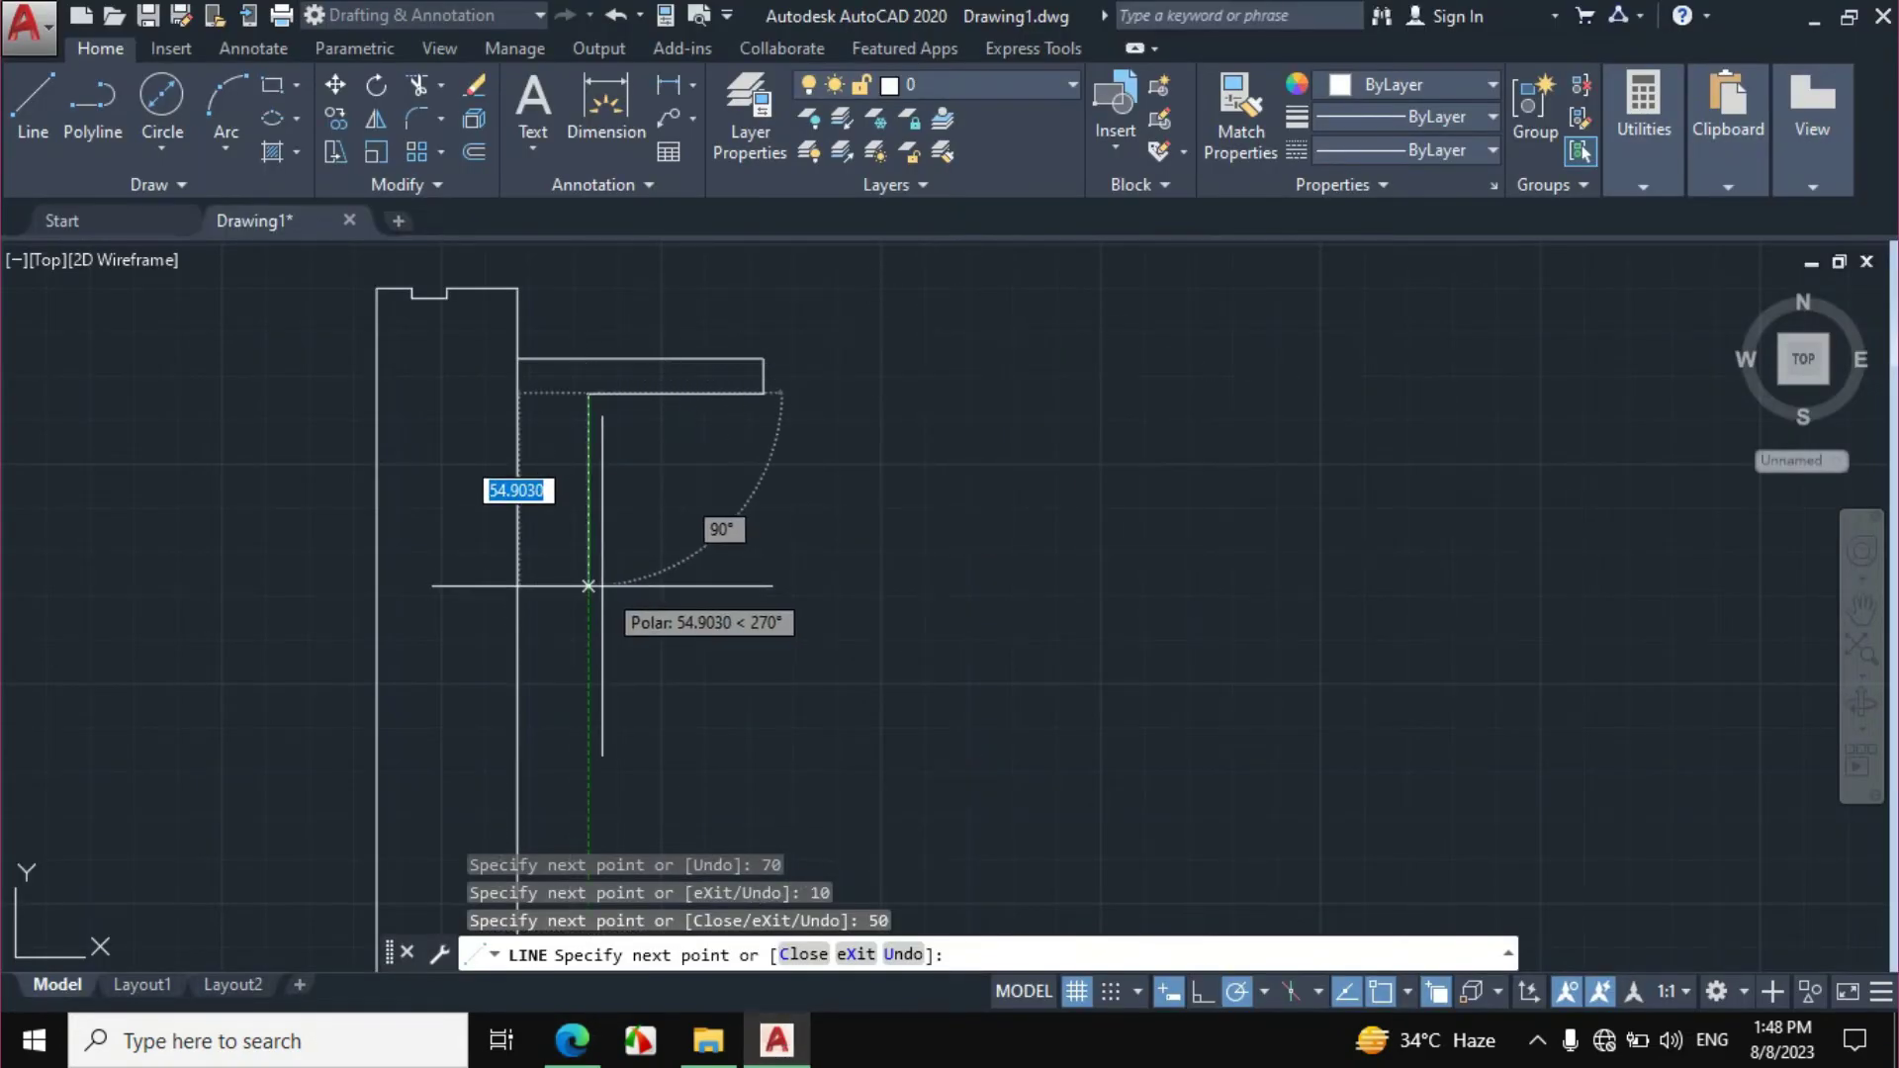
Add a 20-unit drop and a 30-unit segment to the right, inking the tooth's bottom edge.
text(20)
key(Return)
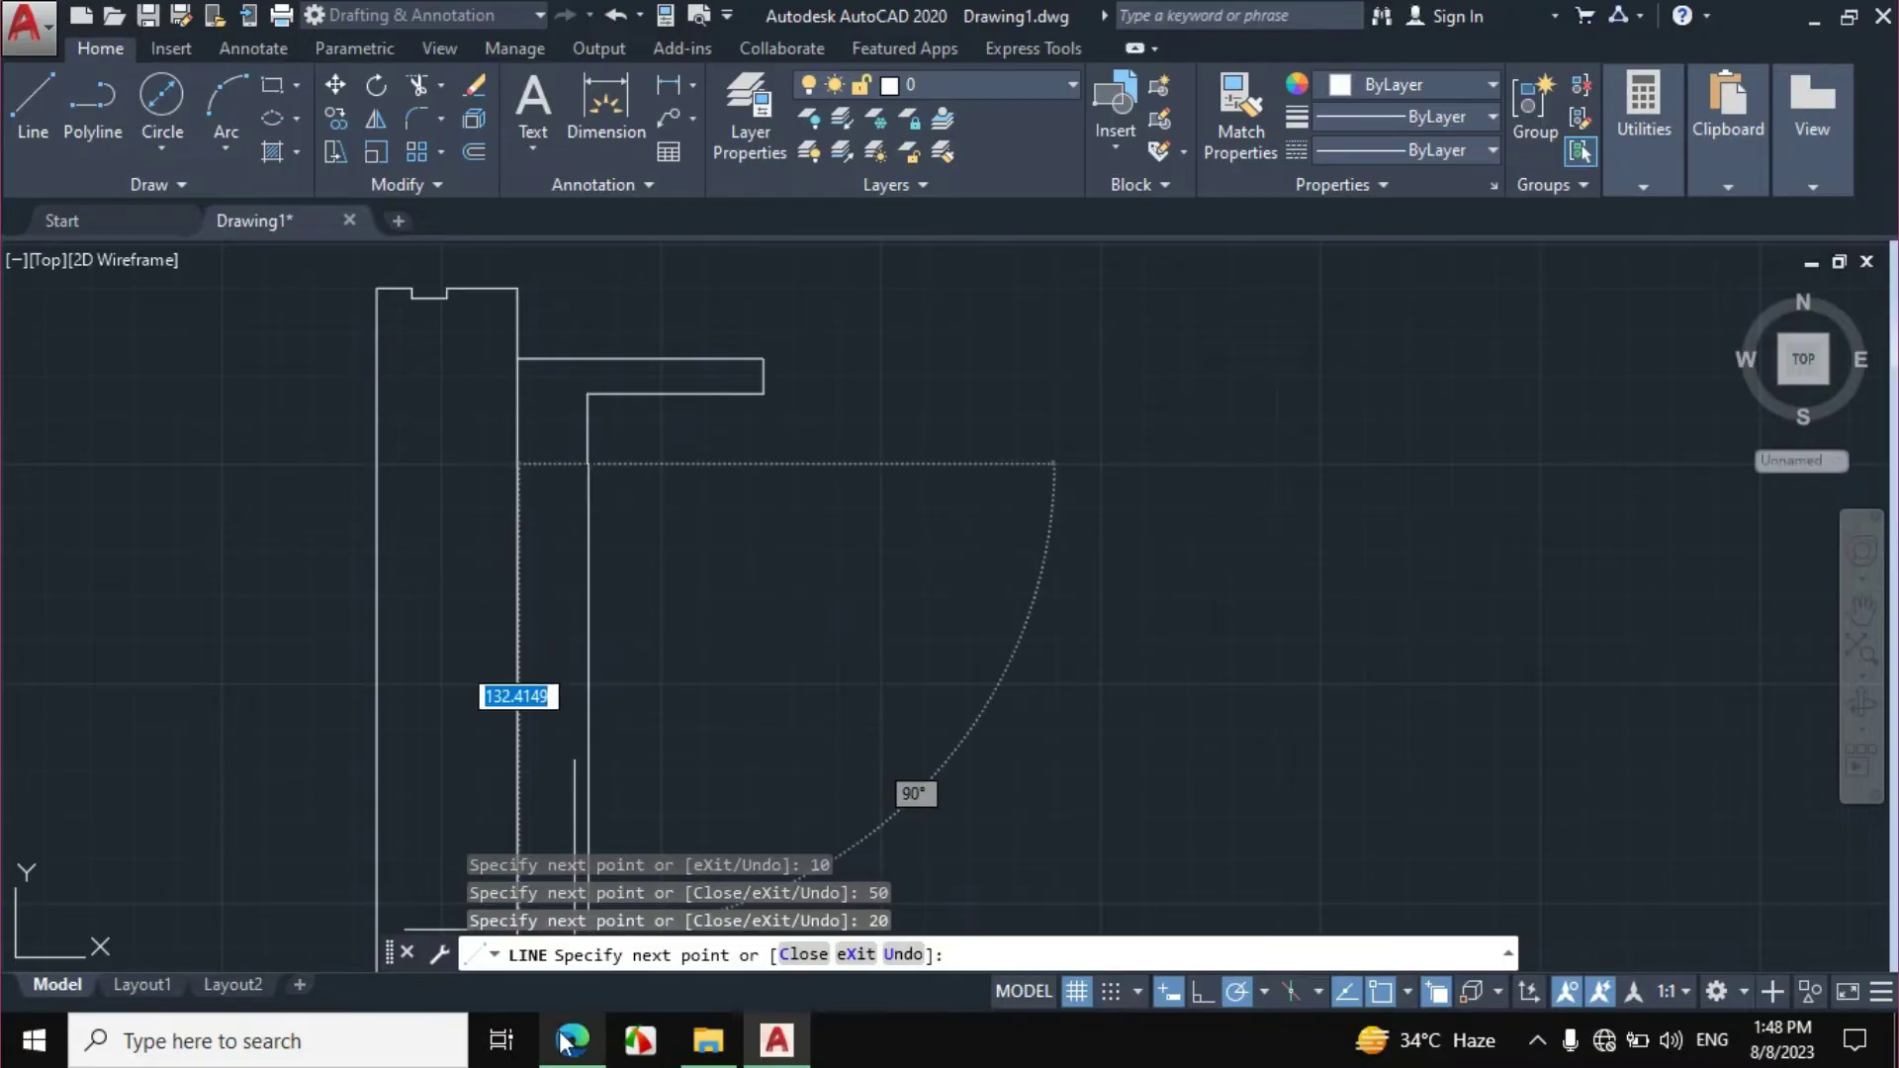
click(572, 1040)
drag(890, 333, 926, 336)
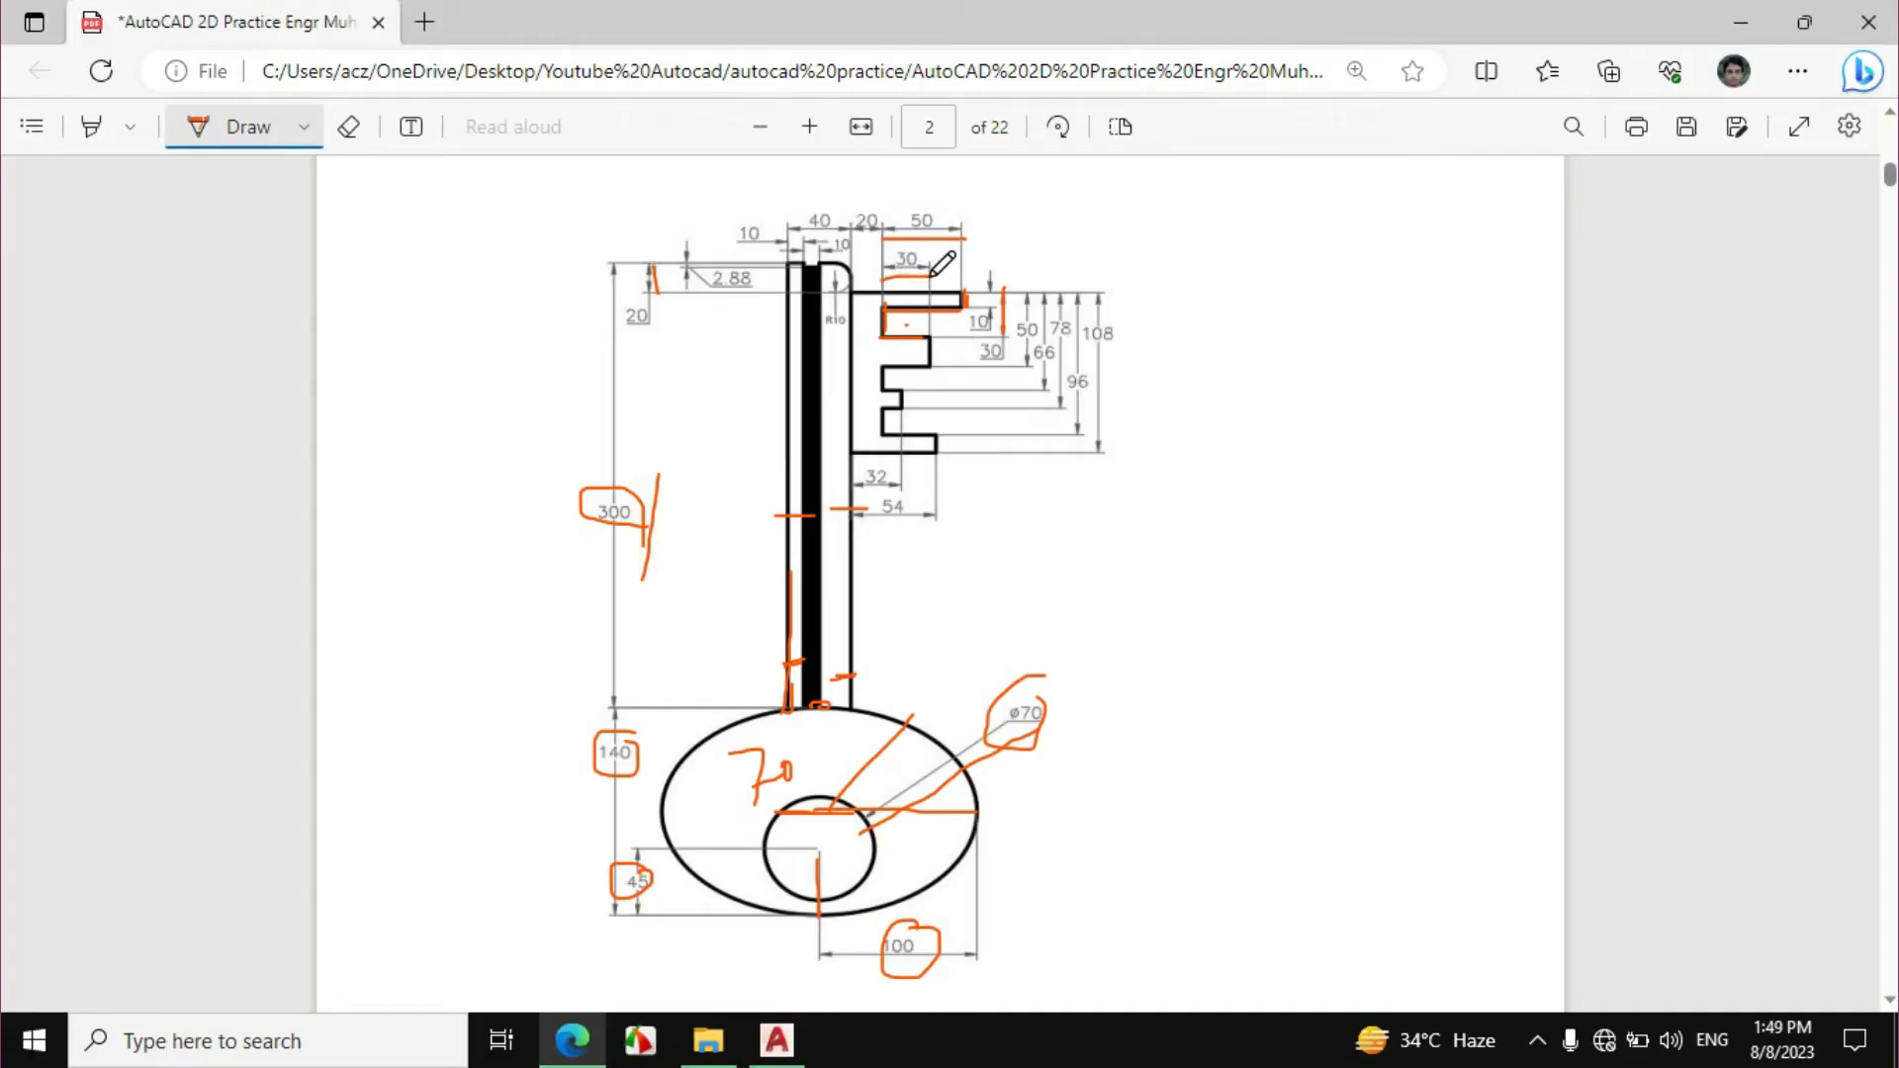
click(776, 1040)
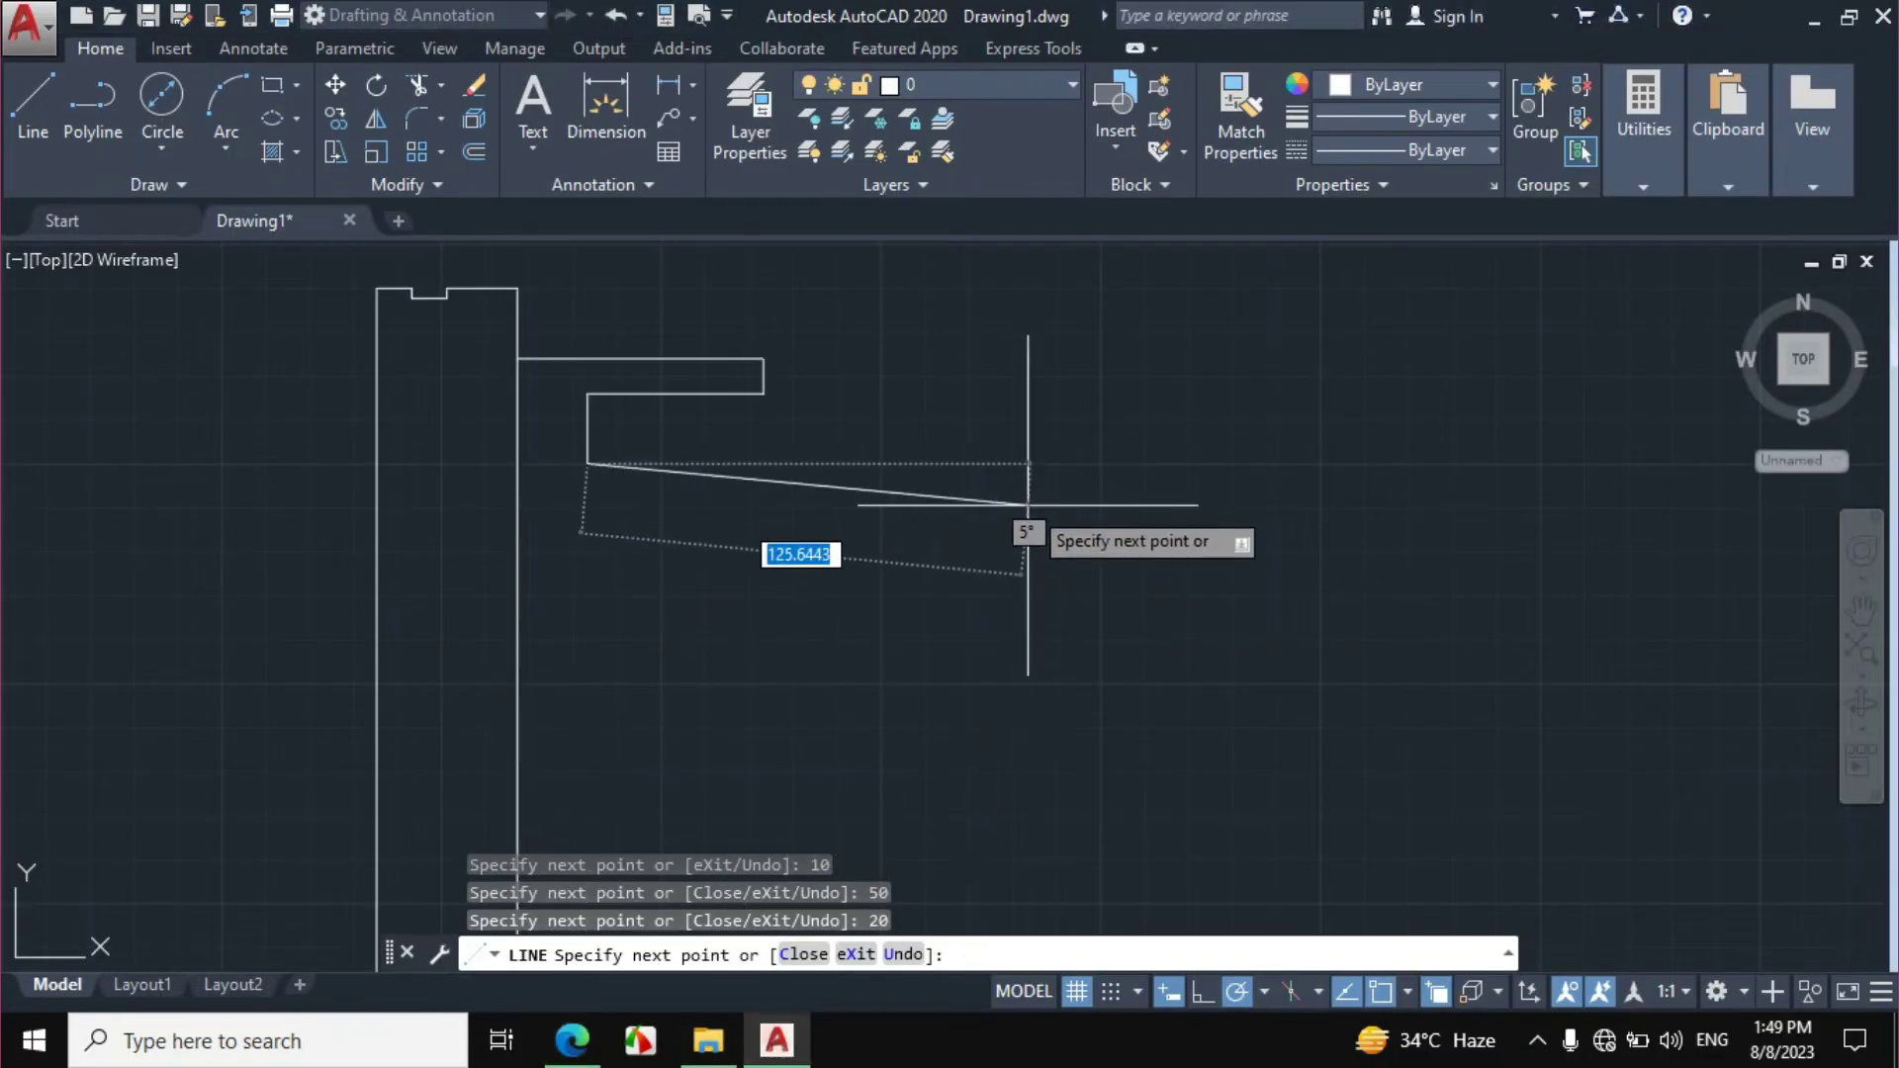
text(30)
key(Return)
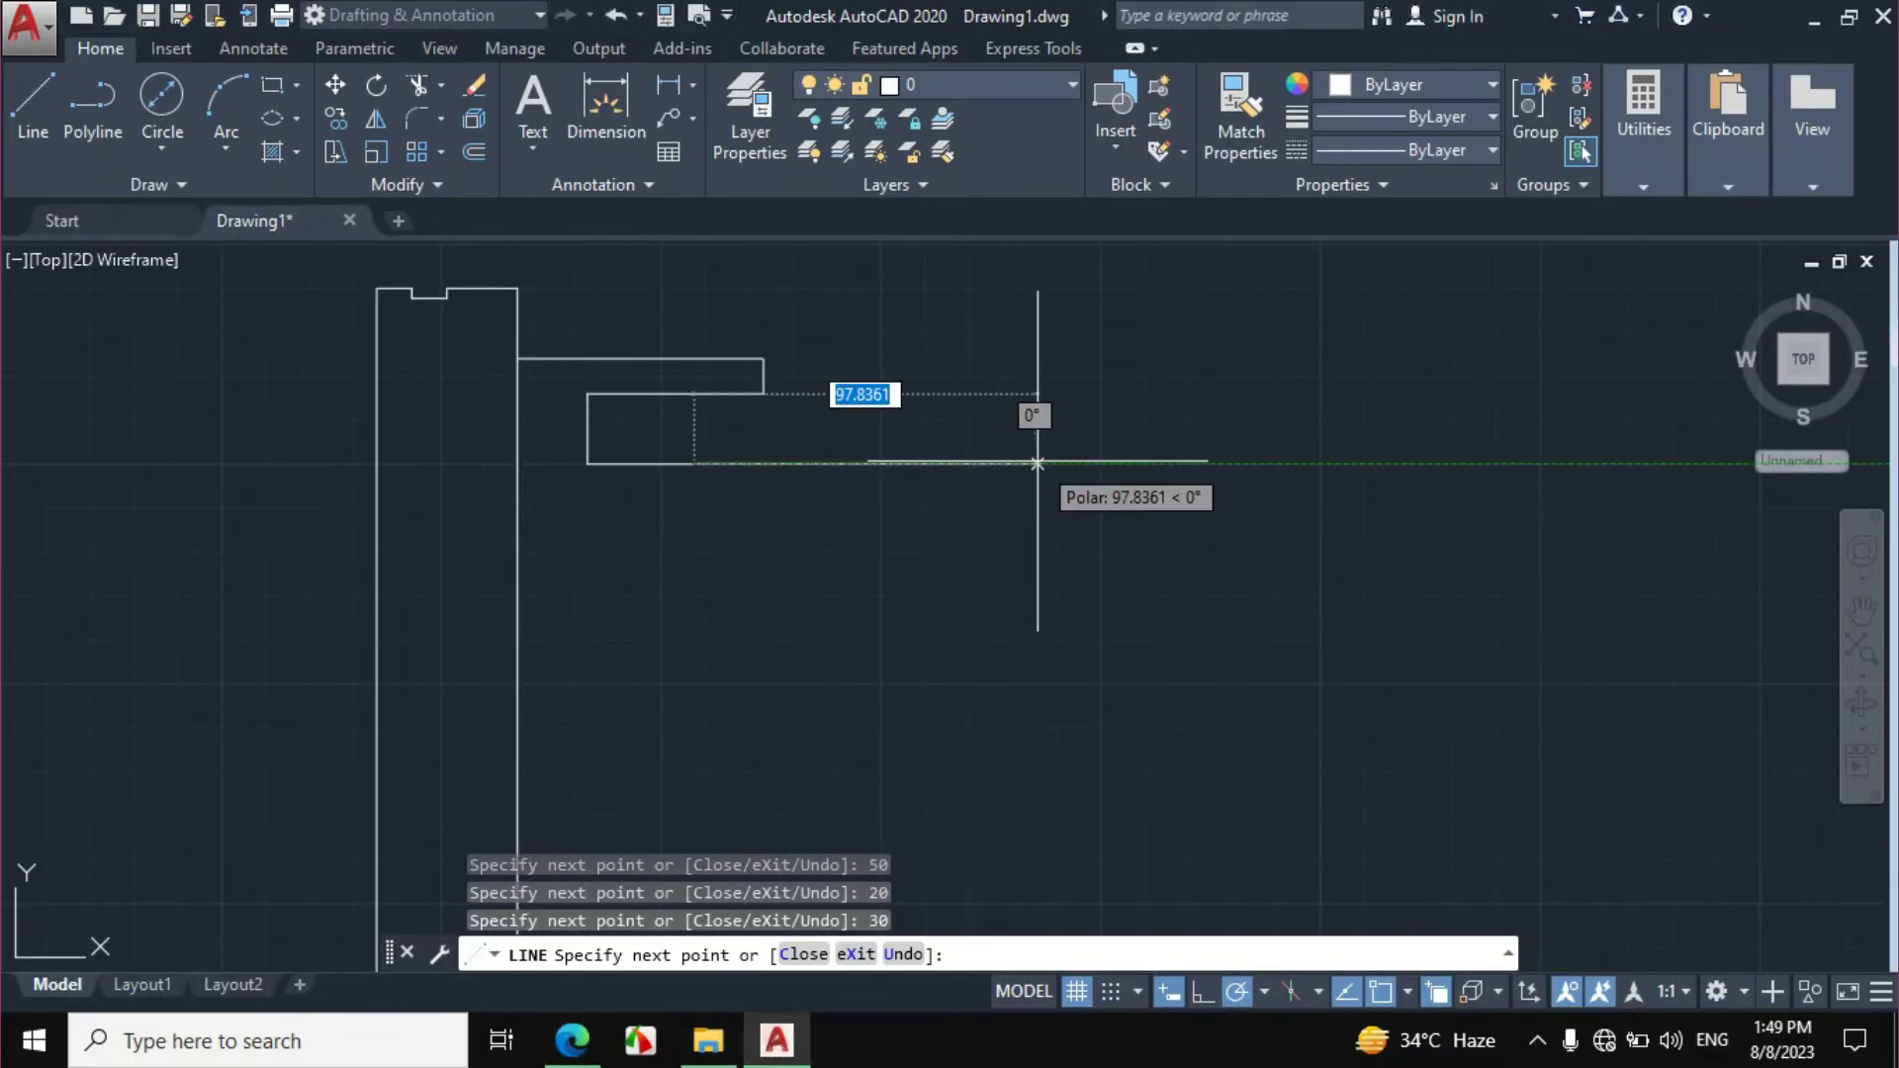
click(584, 1044)
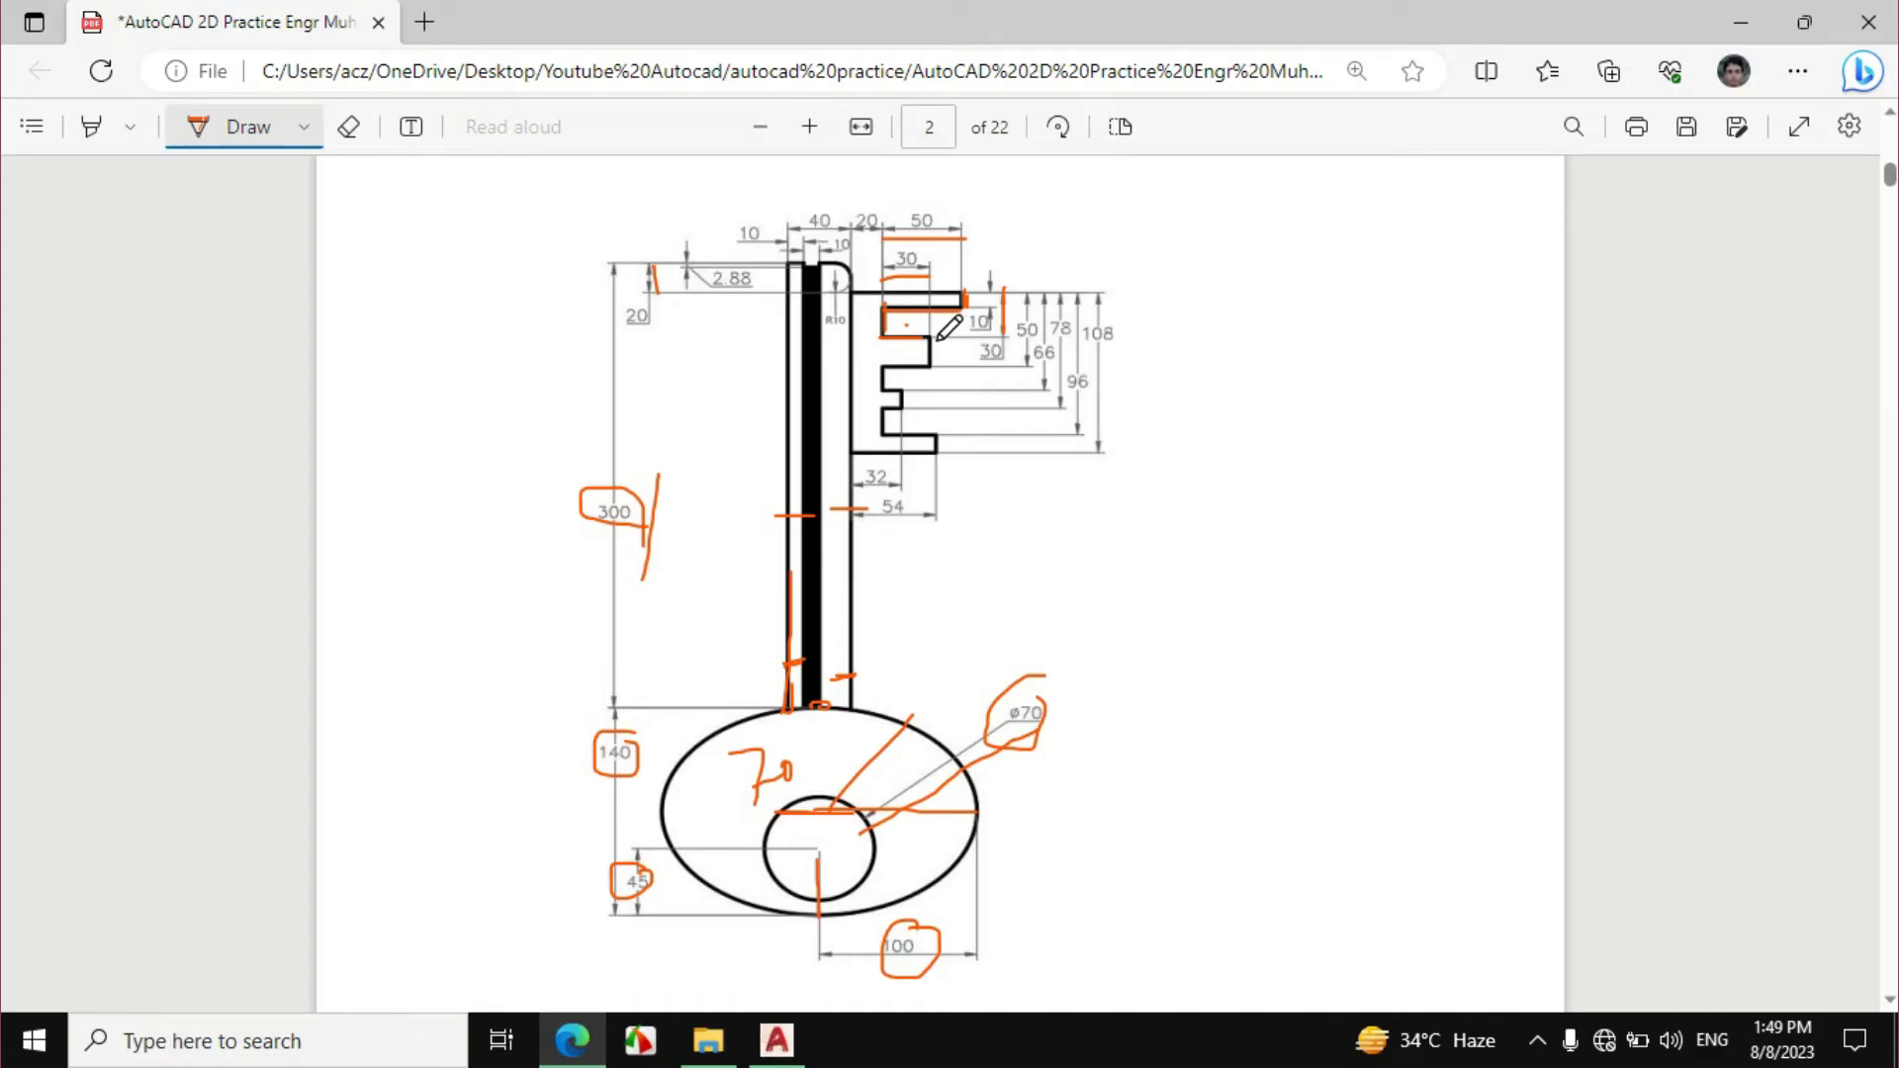
Ink the notch's vertical edge and underline the 30 dimension in orange on the PDF.
drag(930, 337, 930, 370)
drag(931, 366, 1016, 365)
click(777, 1039)
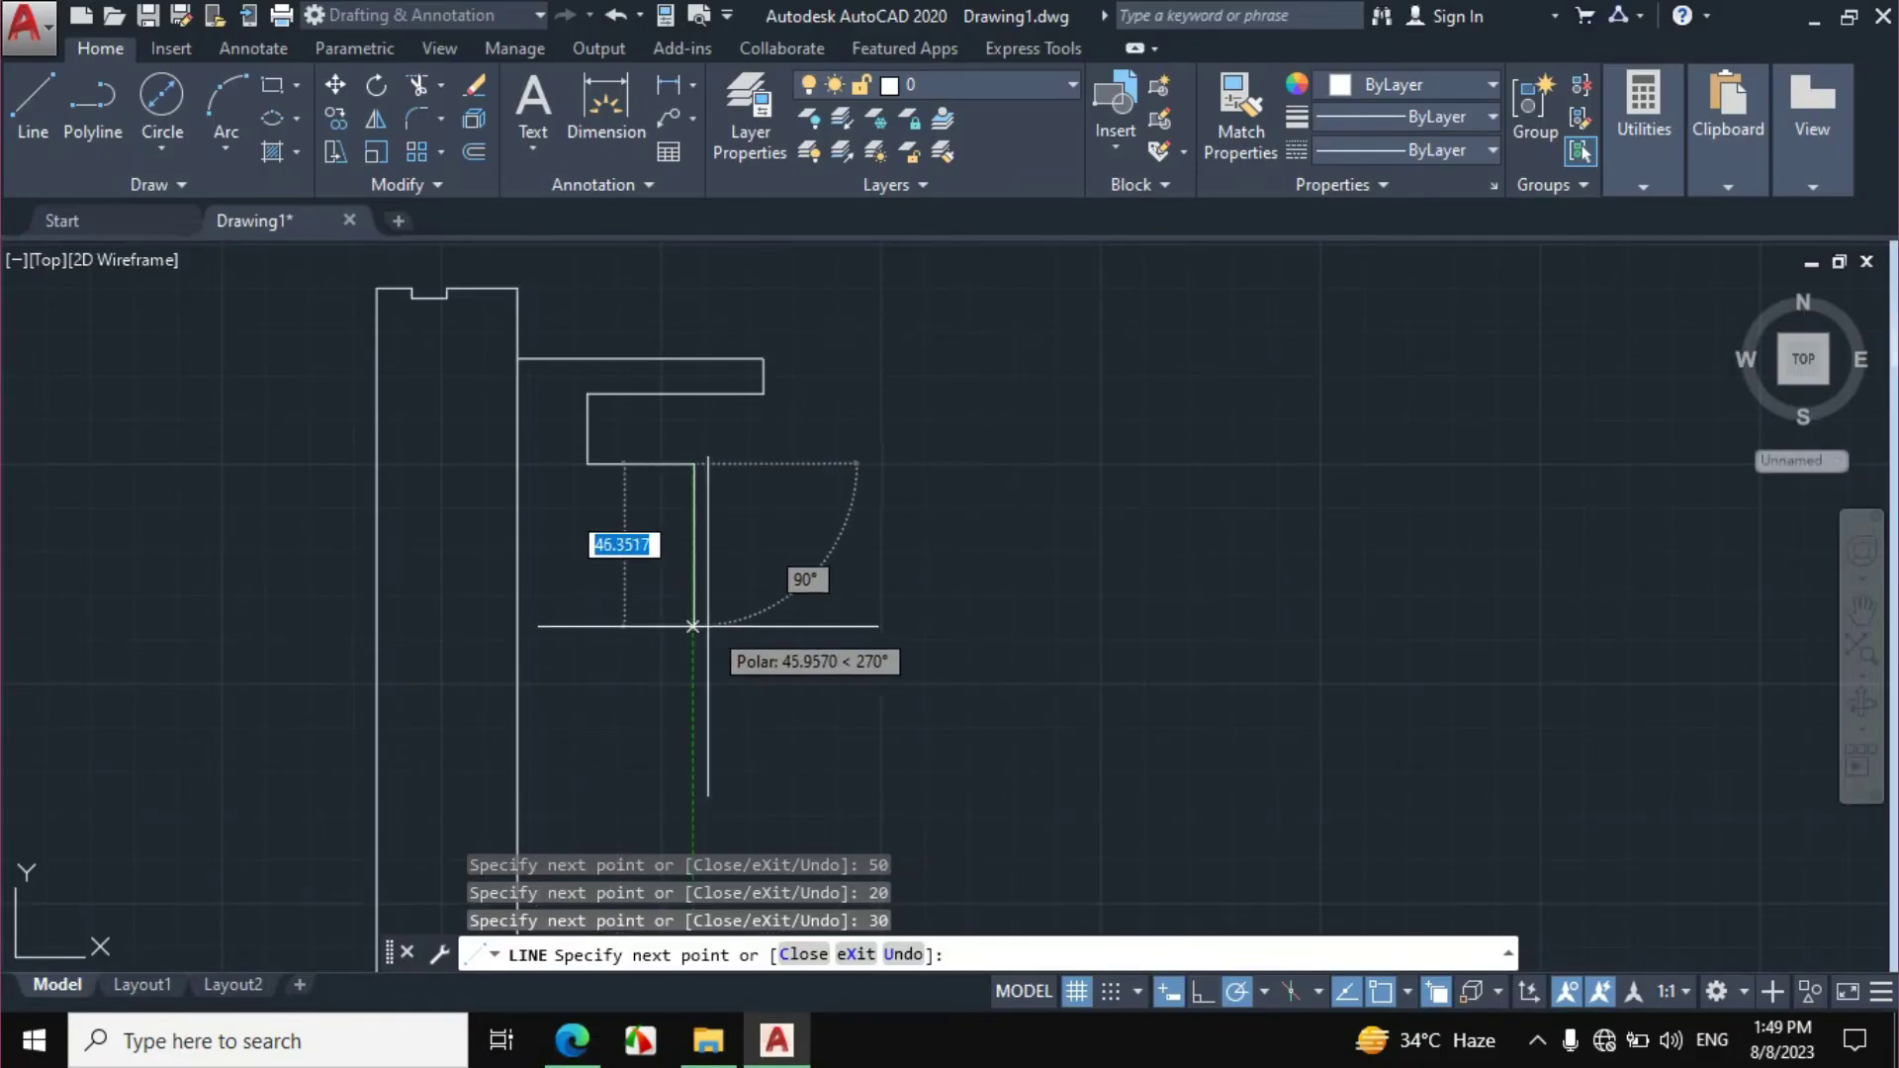
Continue the bit outline with 20 and 30-unit segments, checking the PDF dimensions.
text(20)
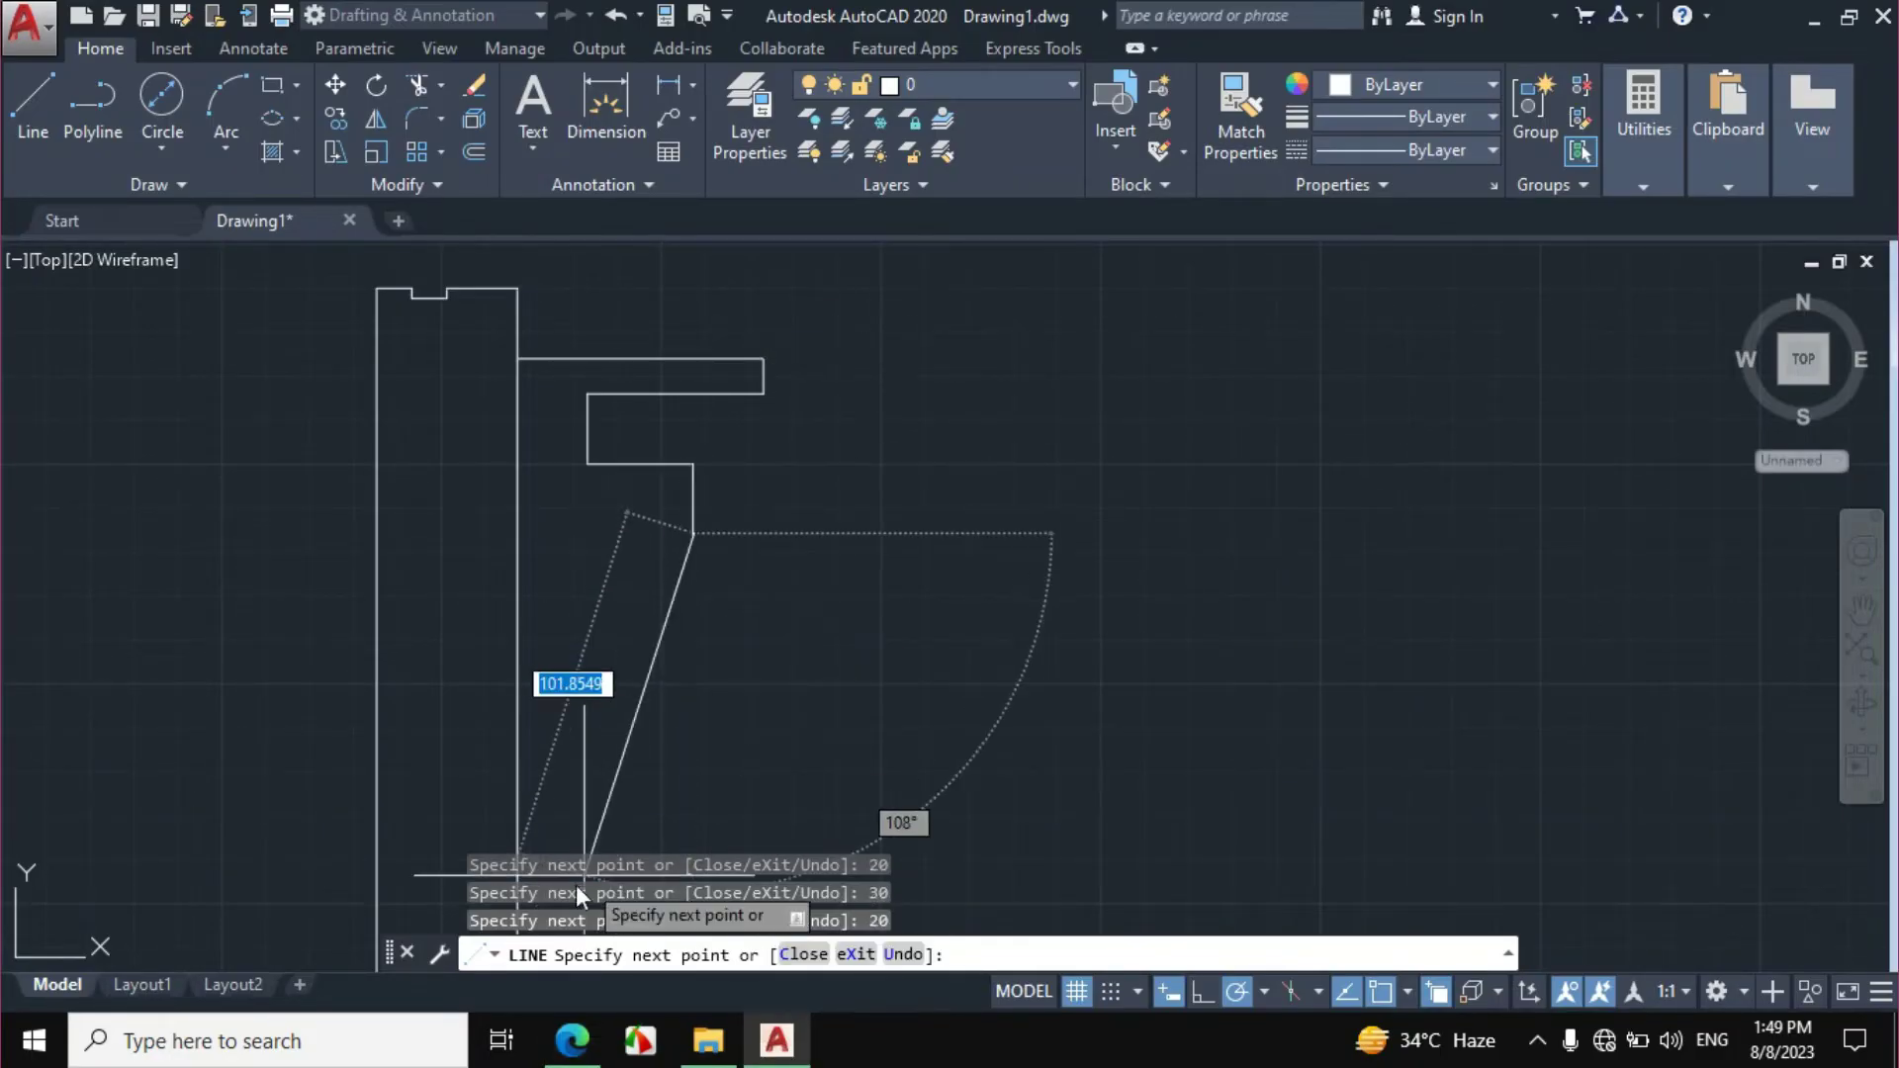
click(572, 1040)
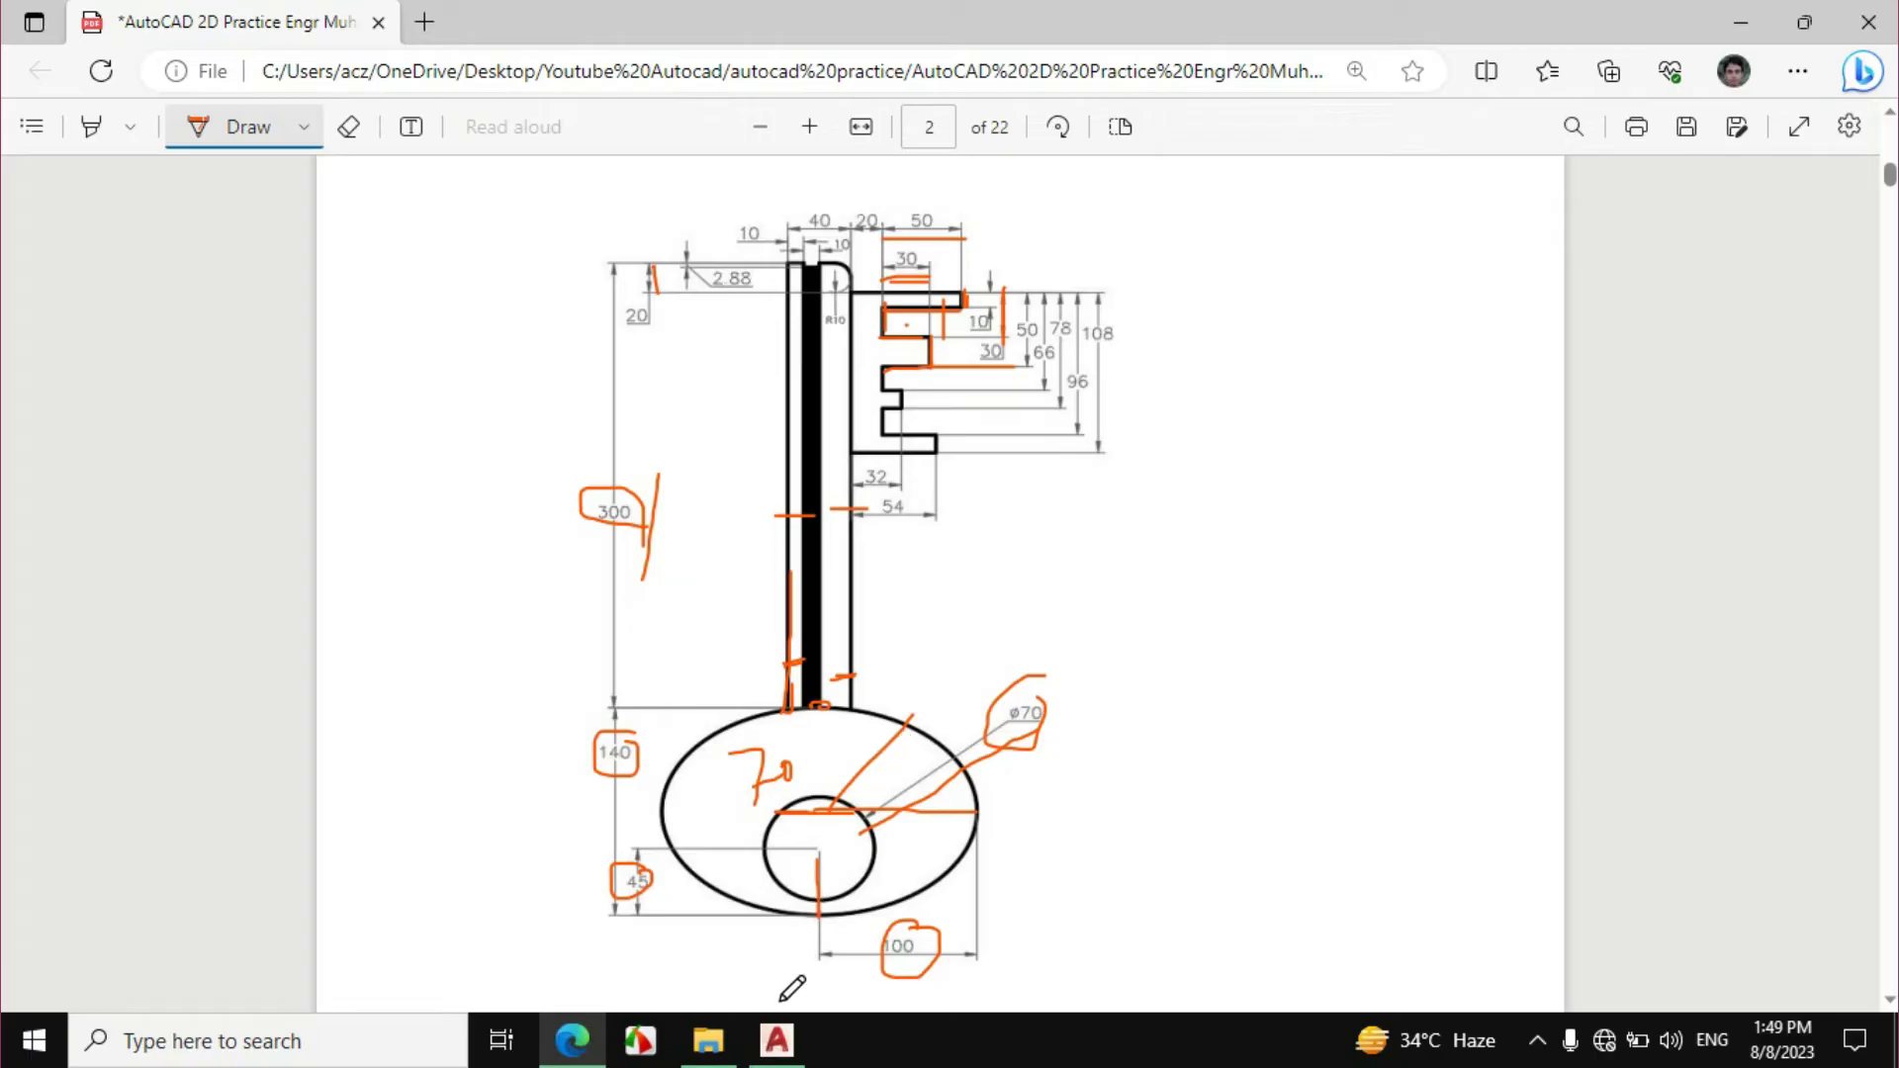
click(777, 1039)
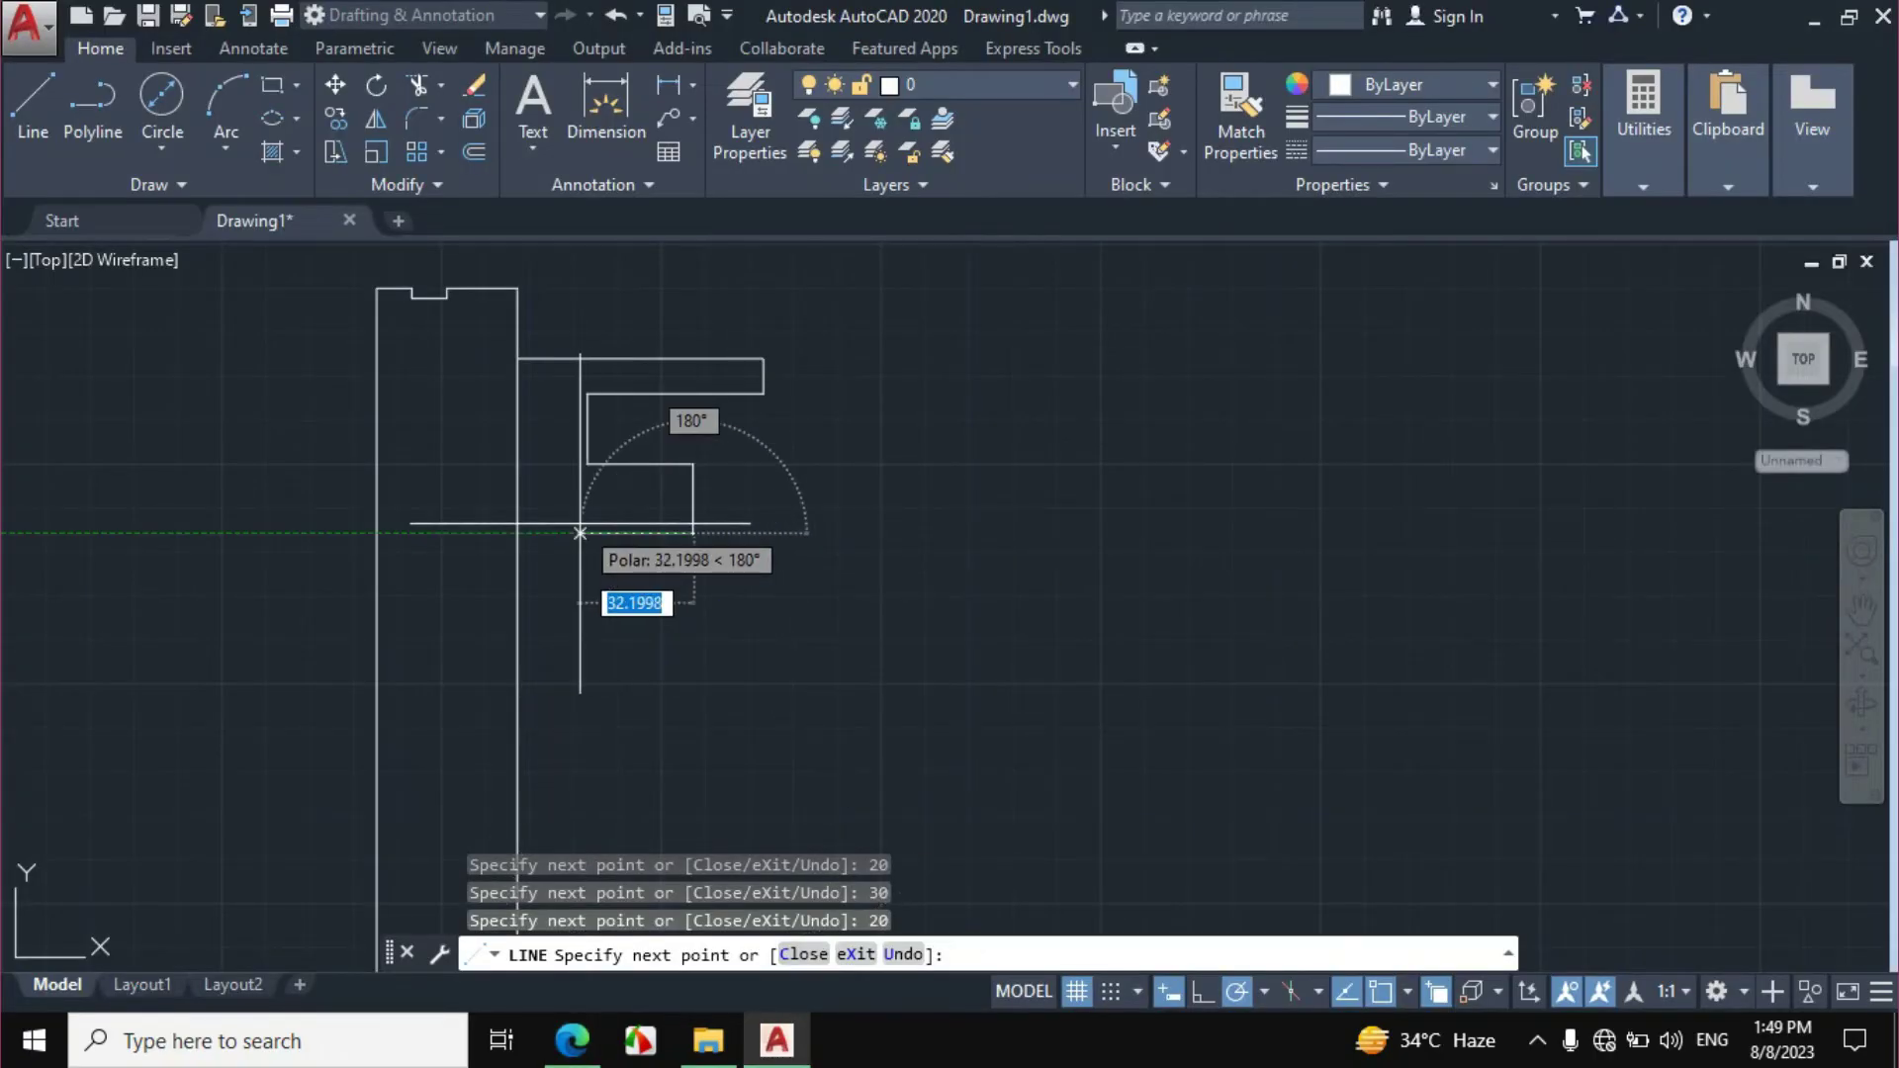
text(30)
key(Return)
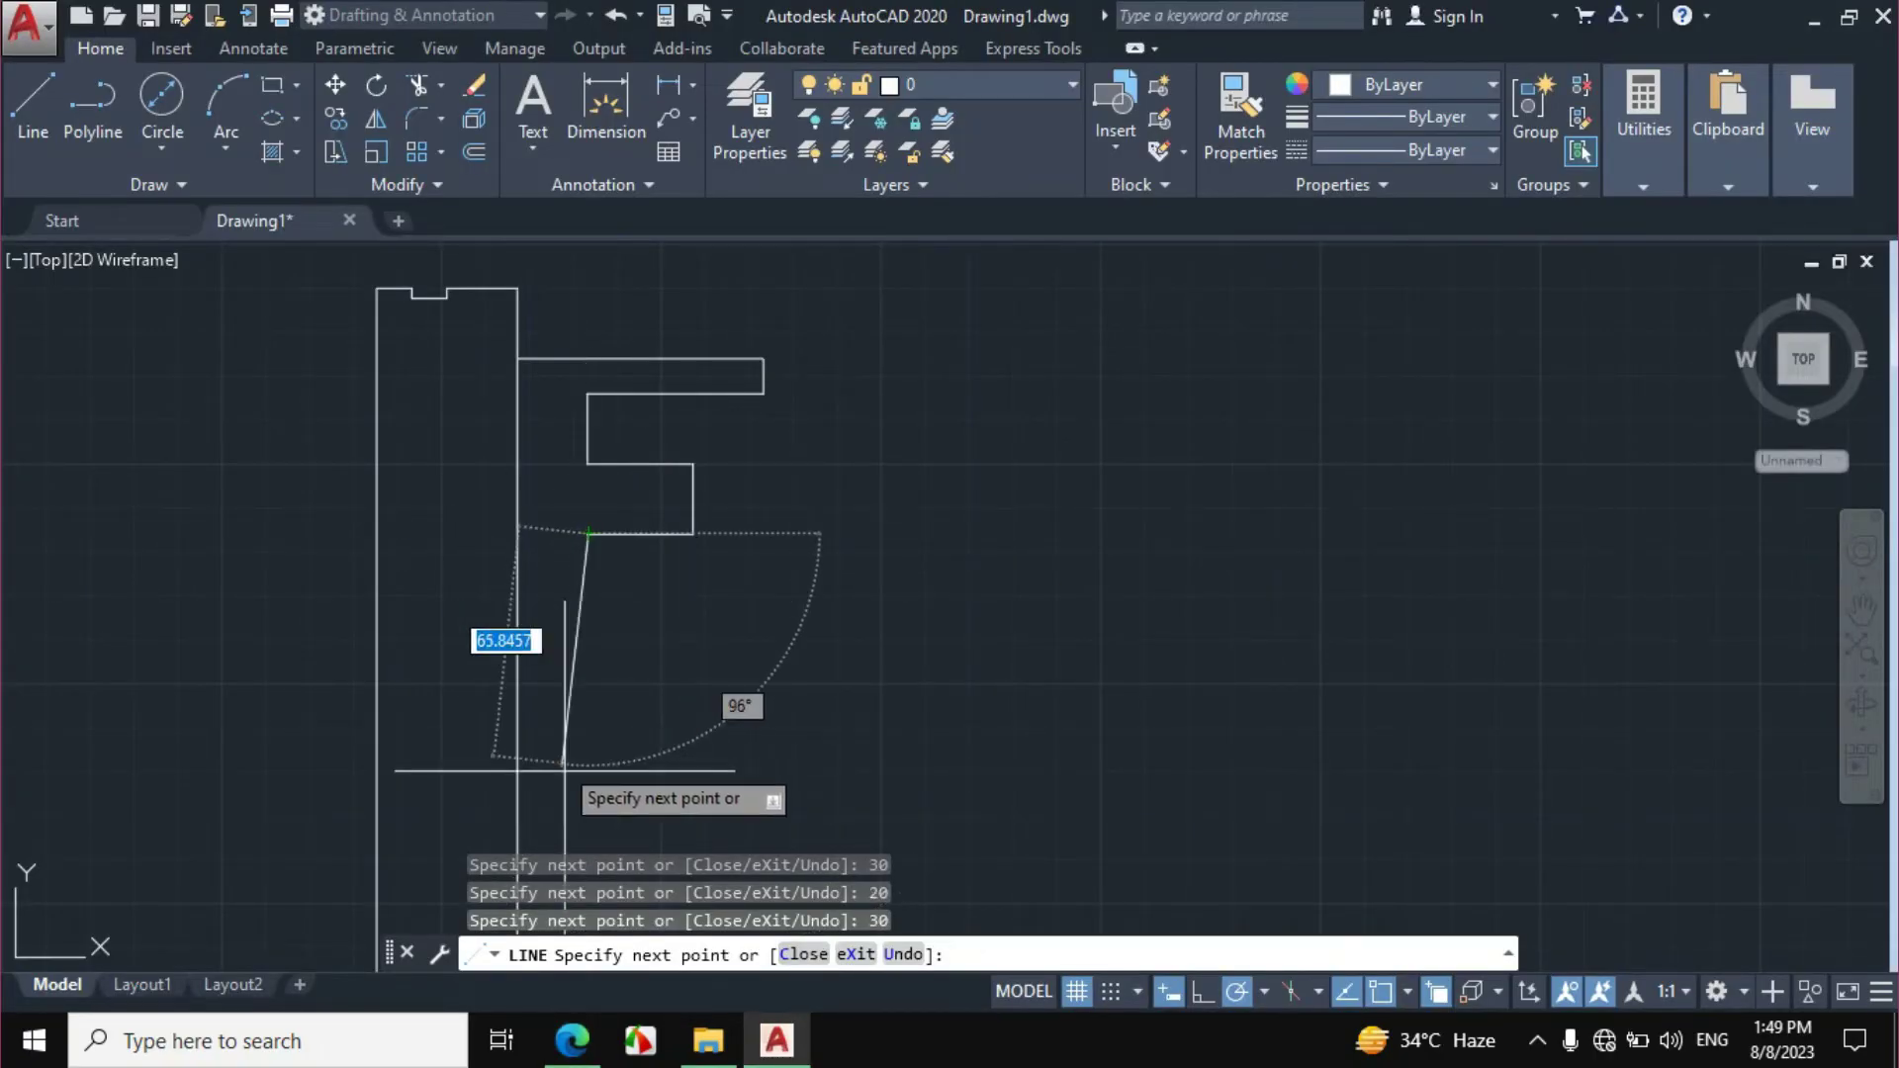
Ink the next step's horizontal edge on the PDF, then add a 16-unit segment.
click(578, 1039)
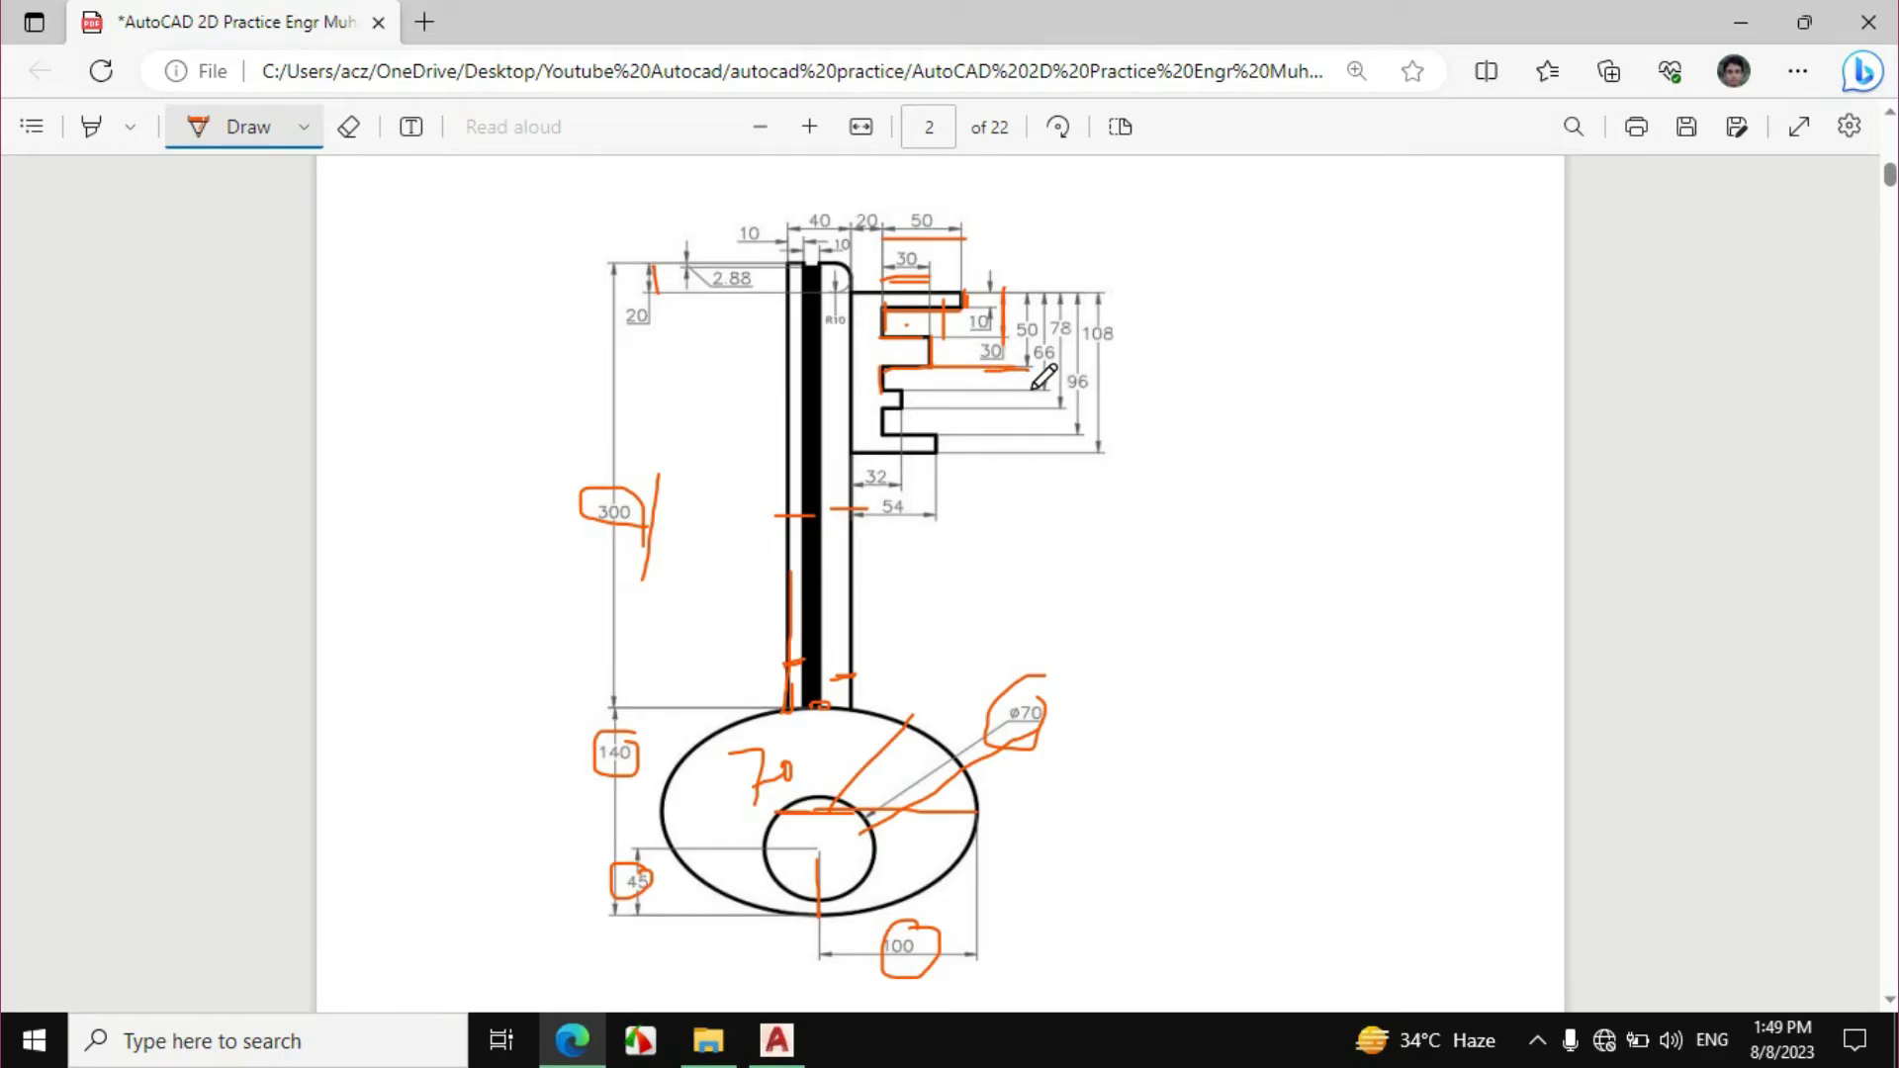
drag(885, 388, 1040, 389)
right_click(777, 1039)
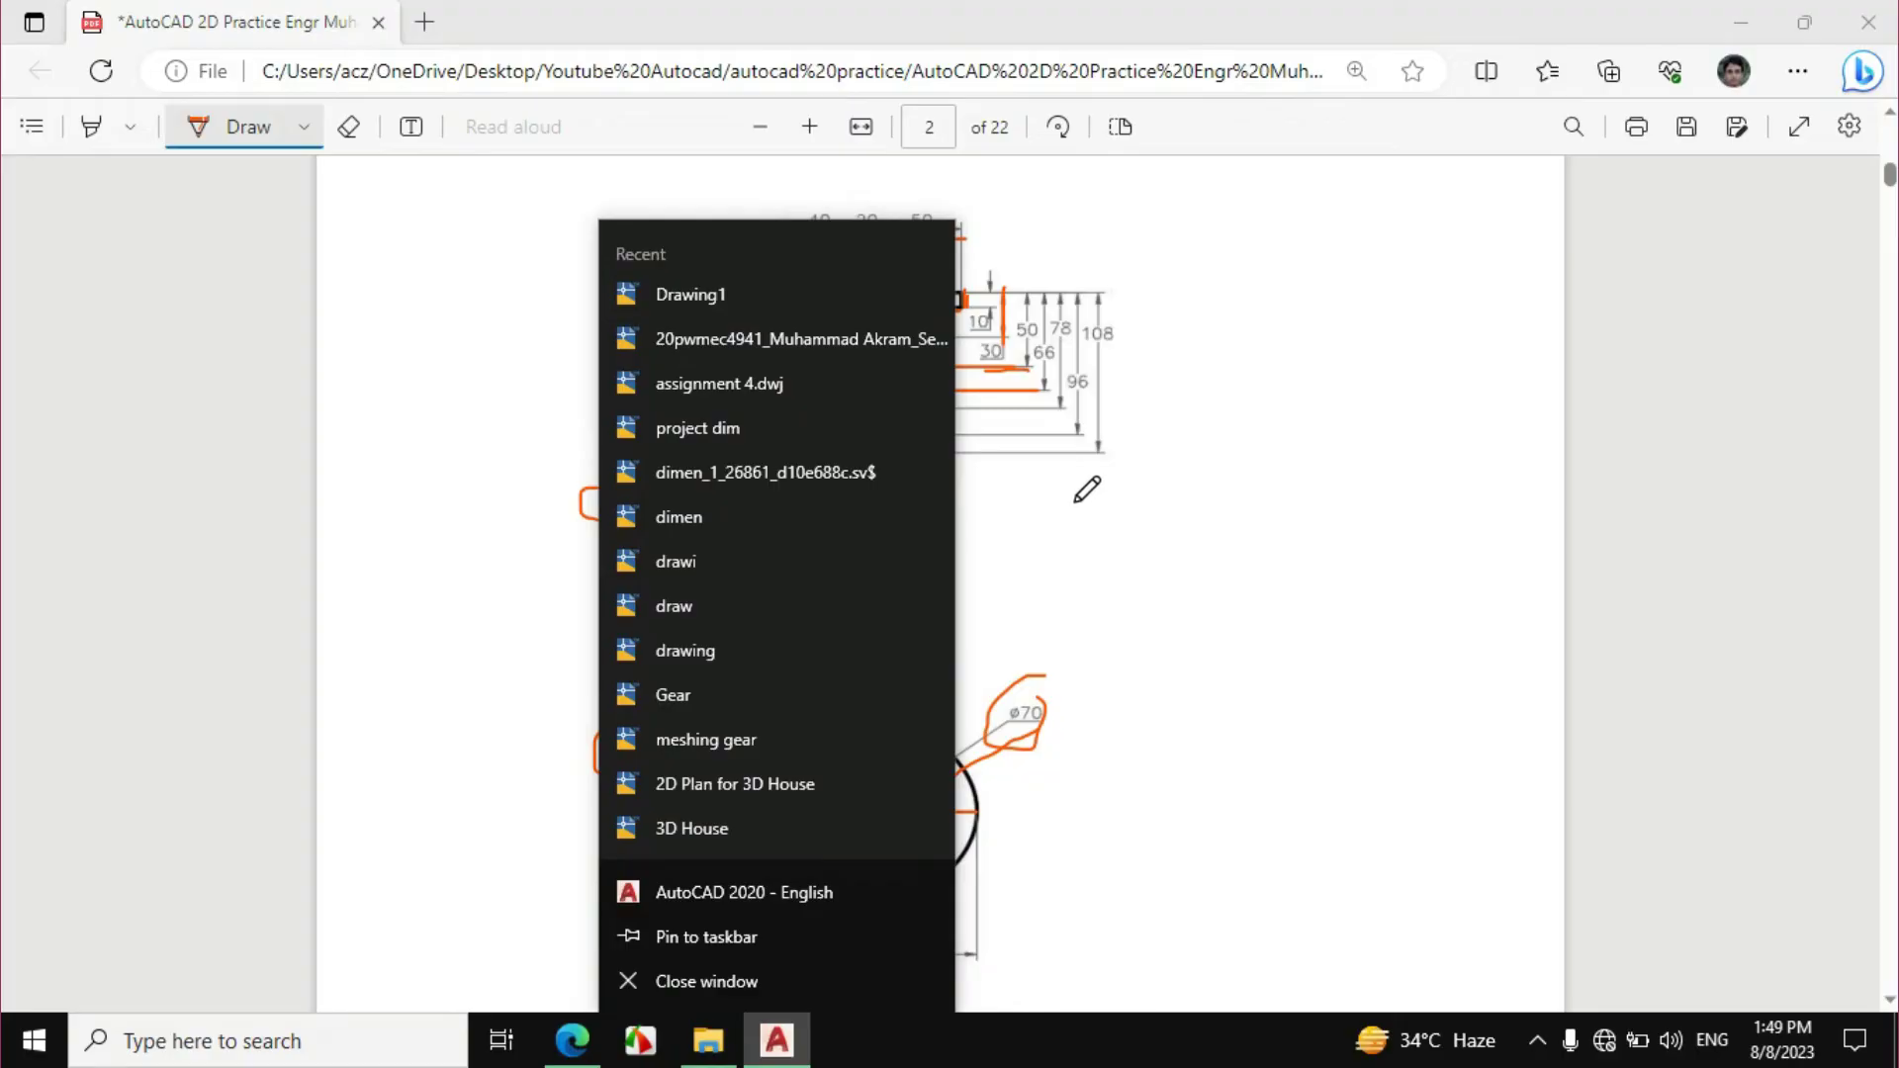
click(823, 1012)
click(778, 1039)
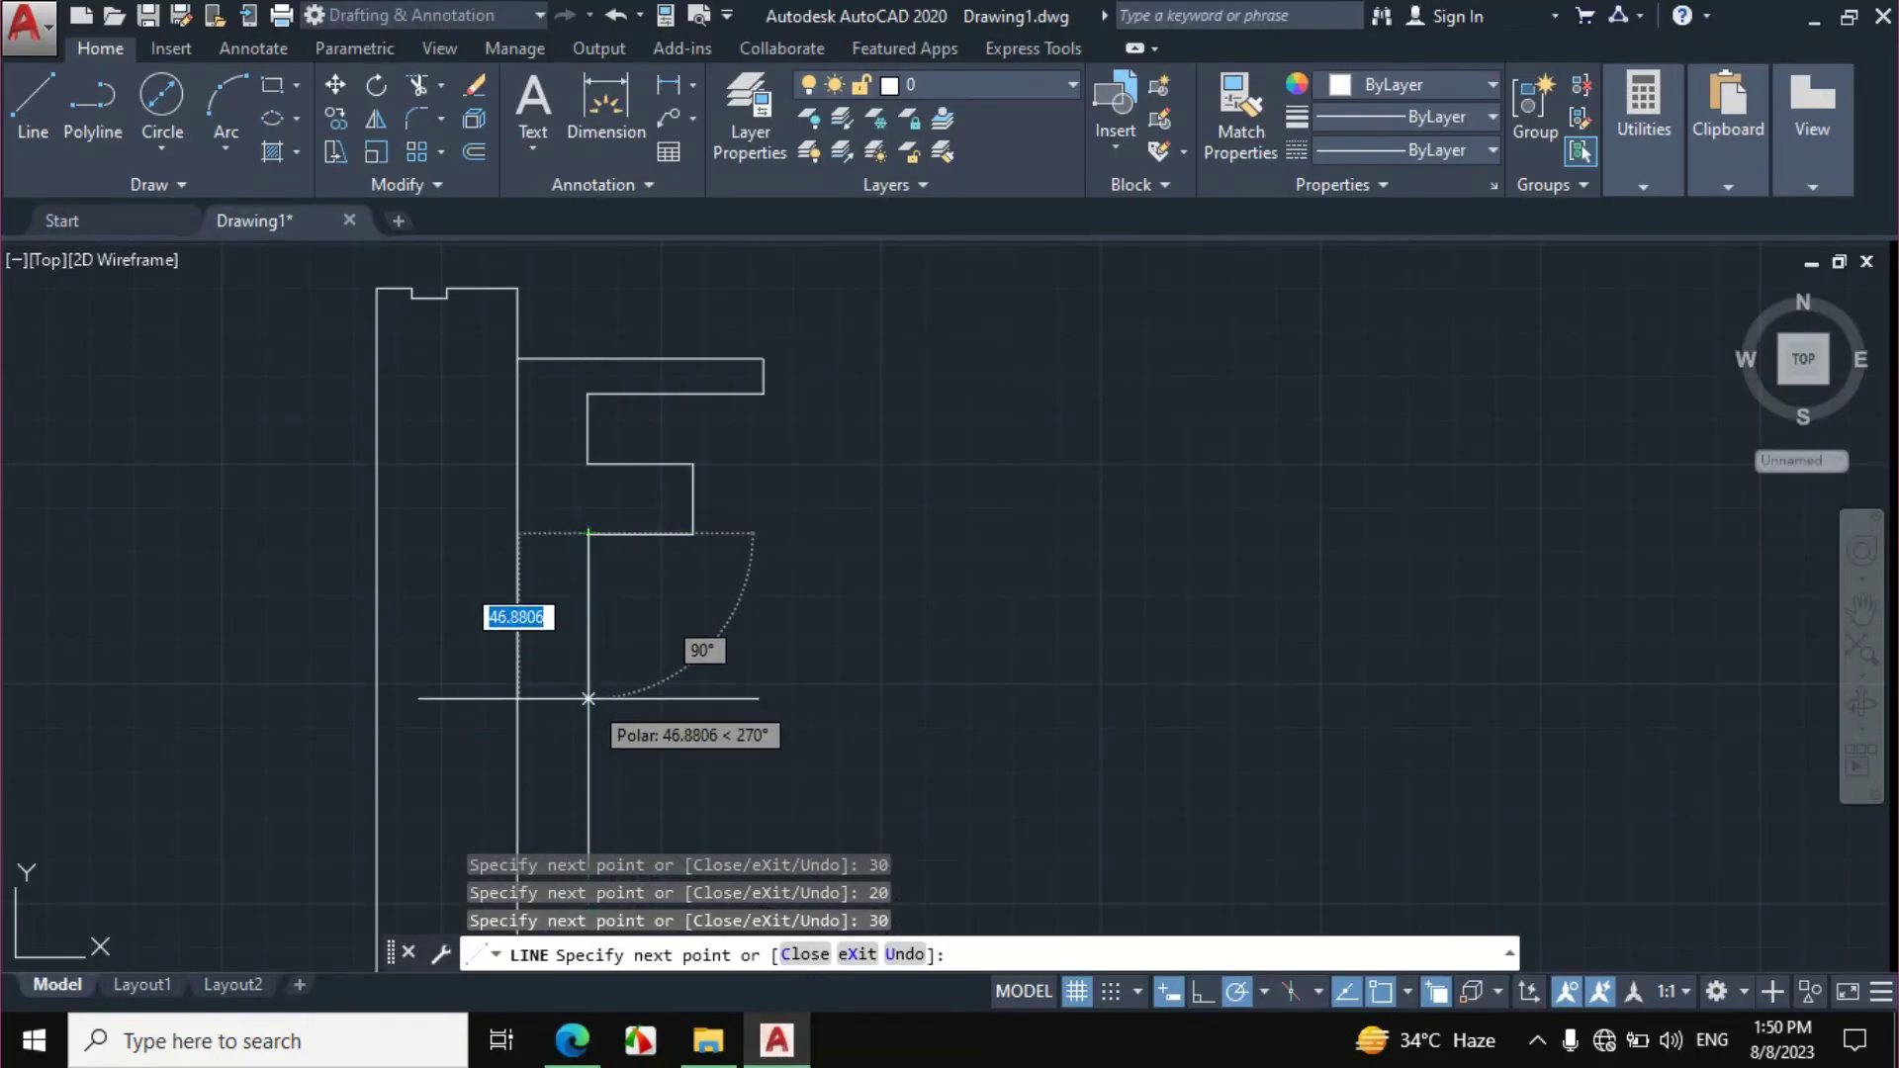
text(16)
key(Return)
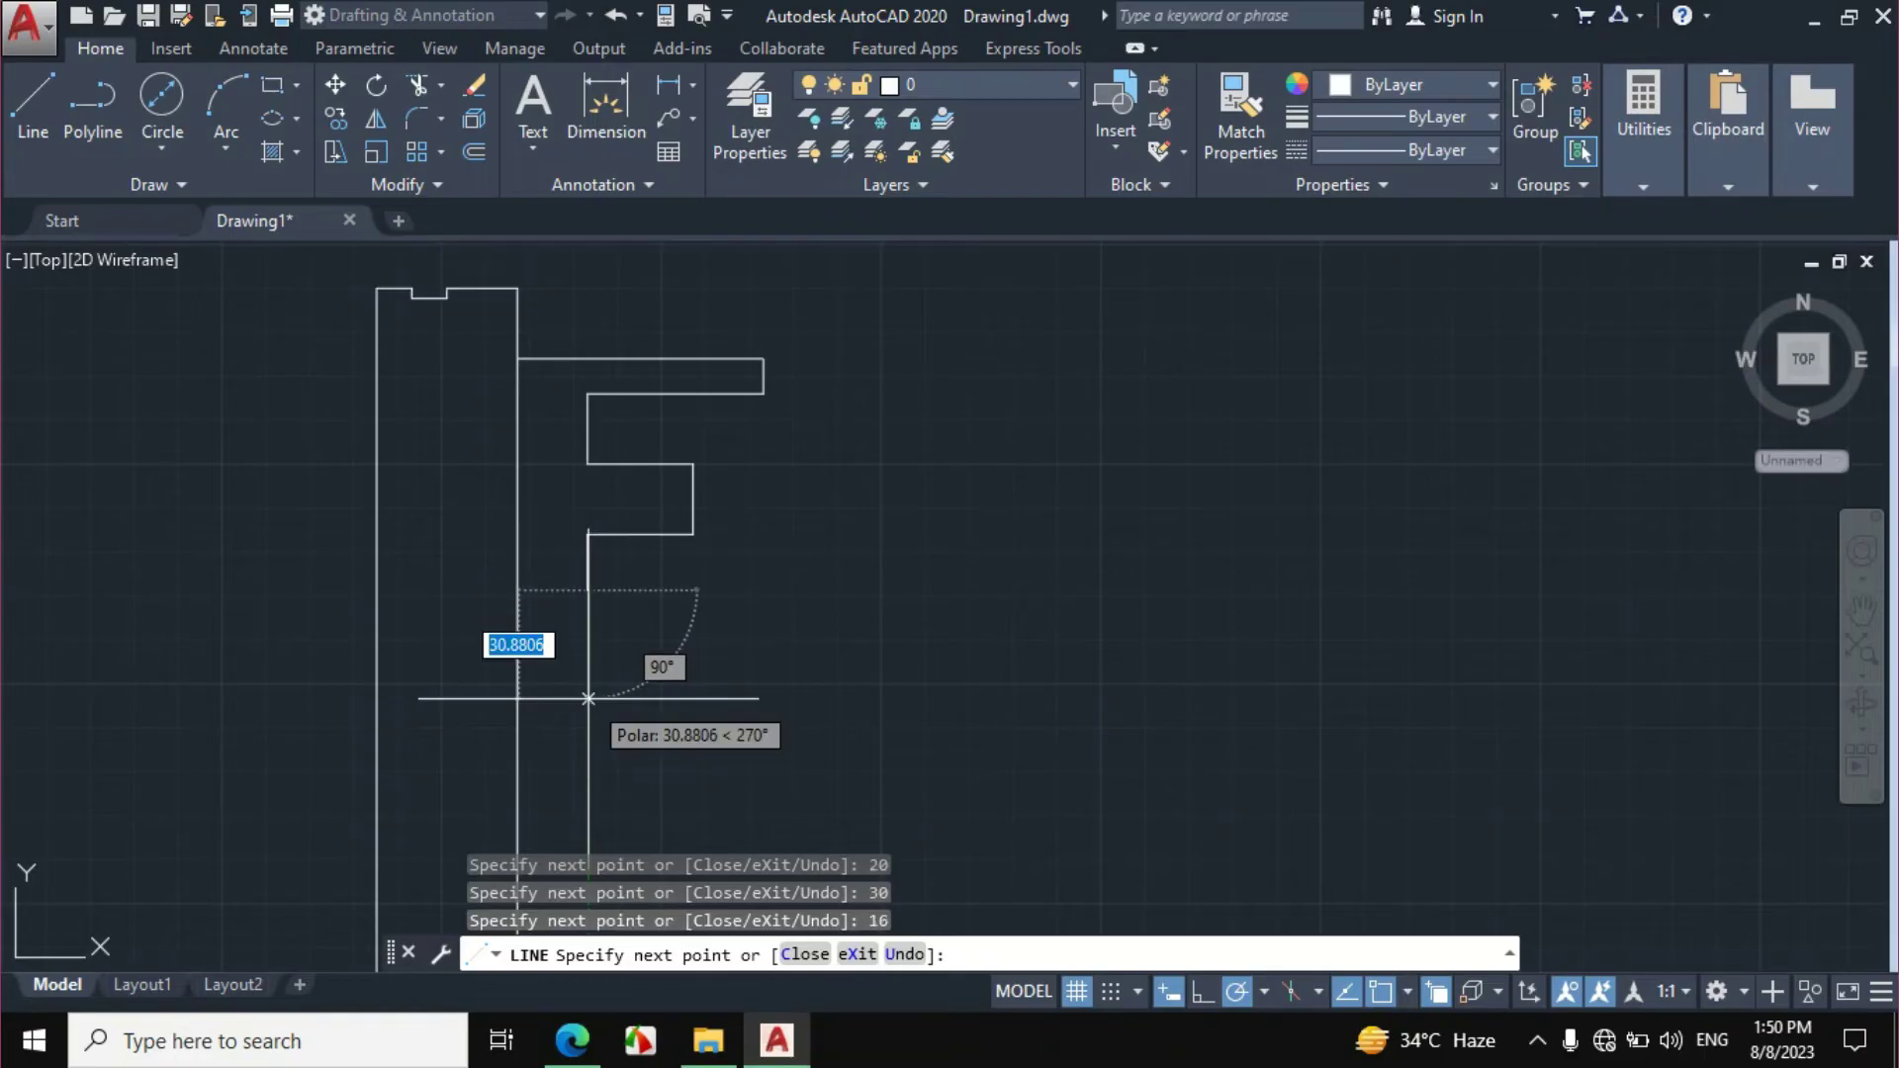
click(573, 1040)
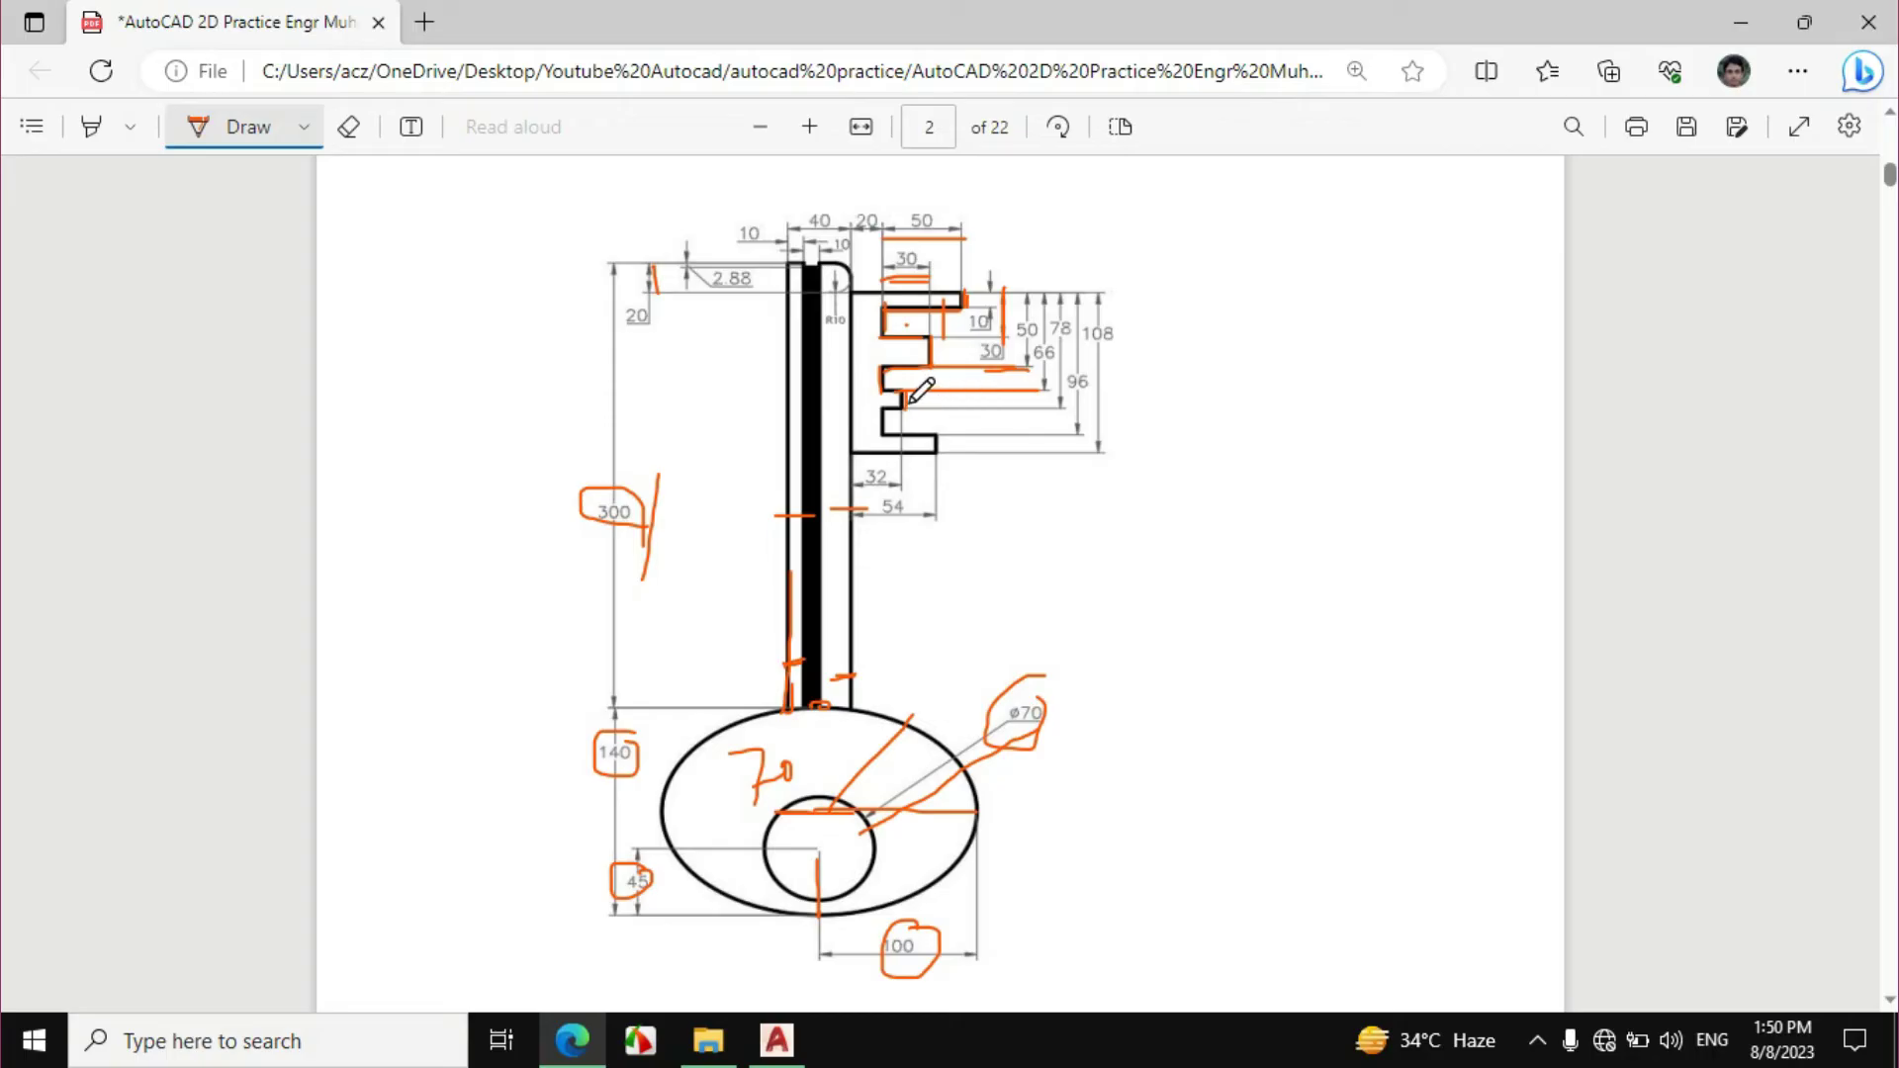
click(777, 1038)
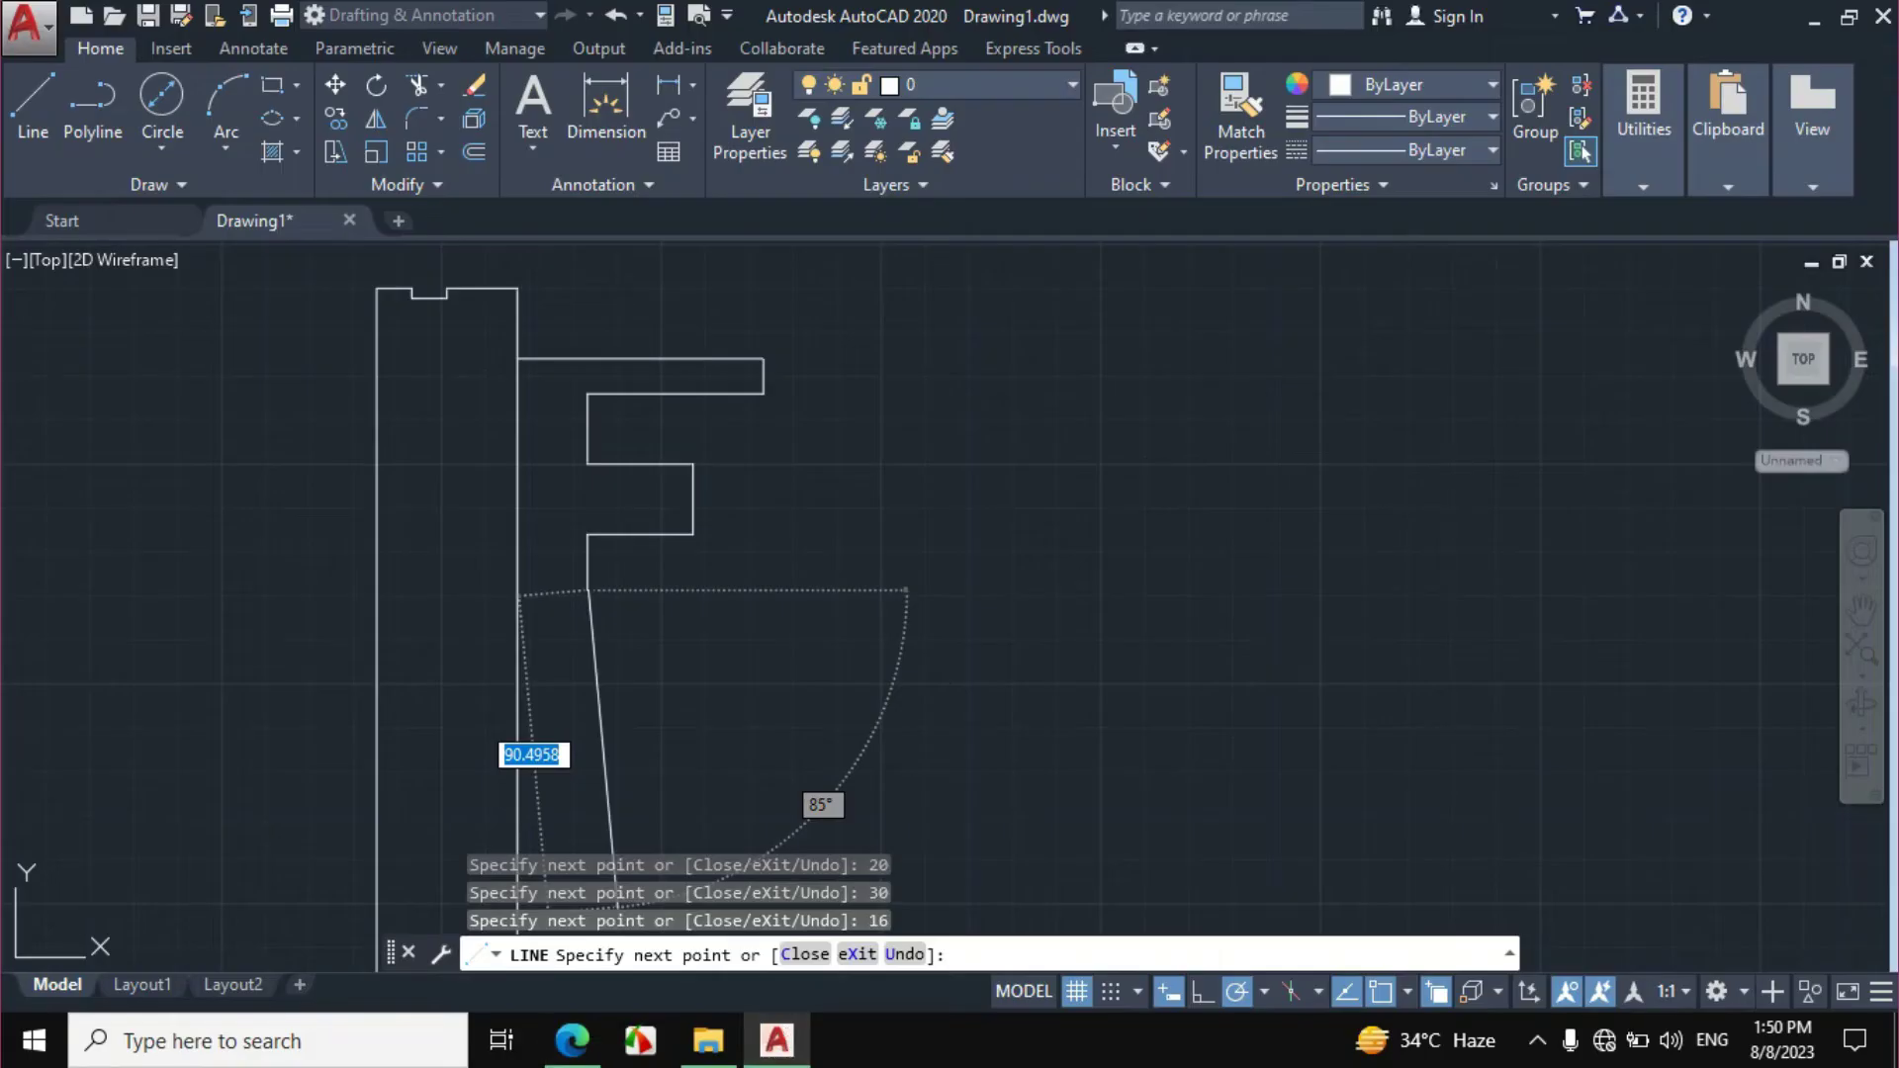
Underline the step at the 32 dimension in orange ink on the PDF.
click(572, 1039)
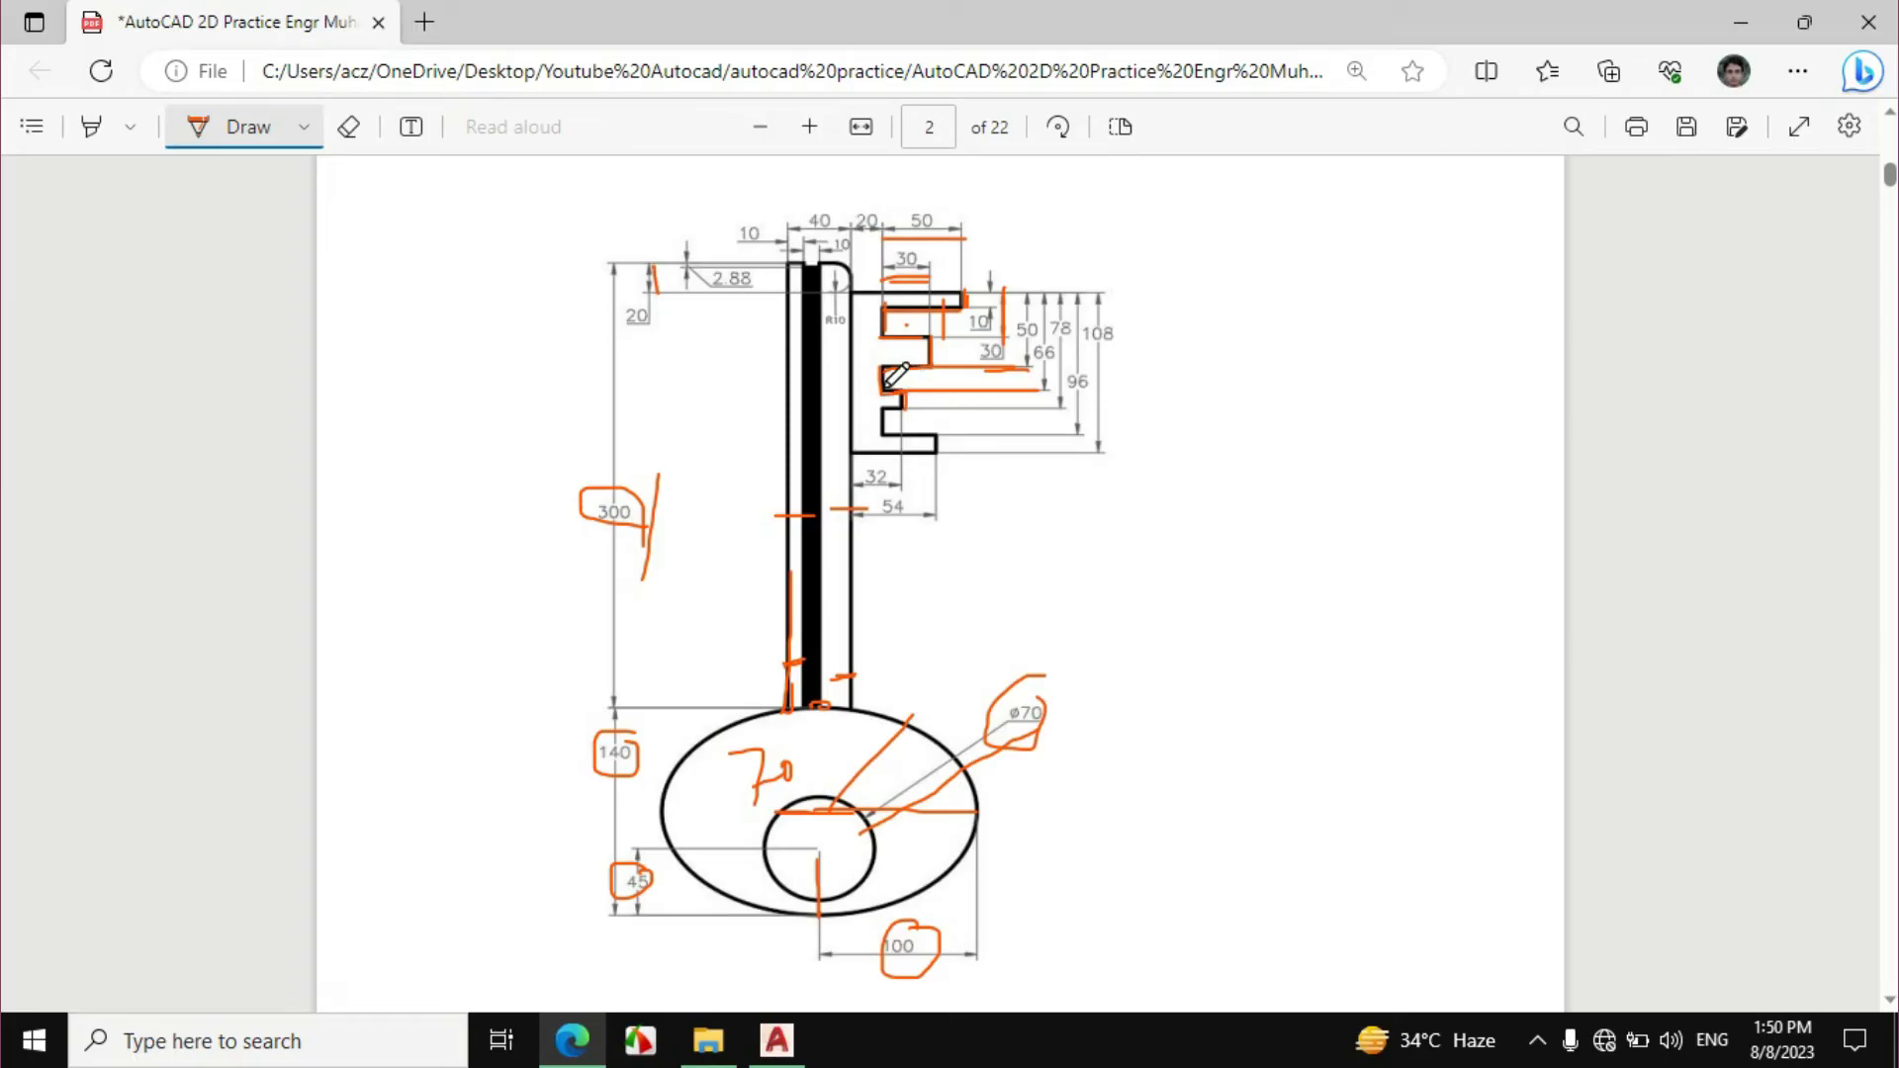
drag(844, 486, 900, 485)
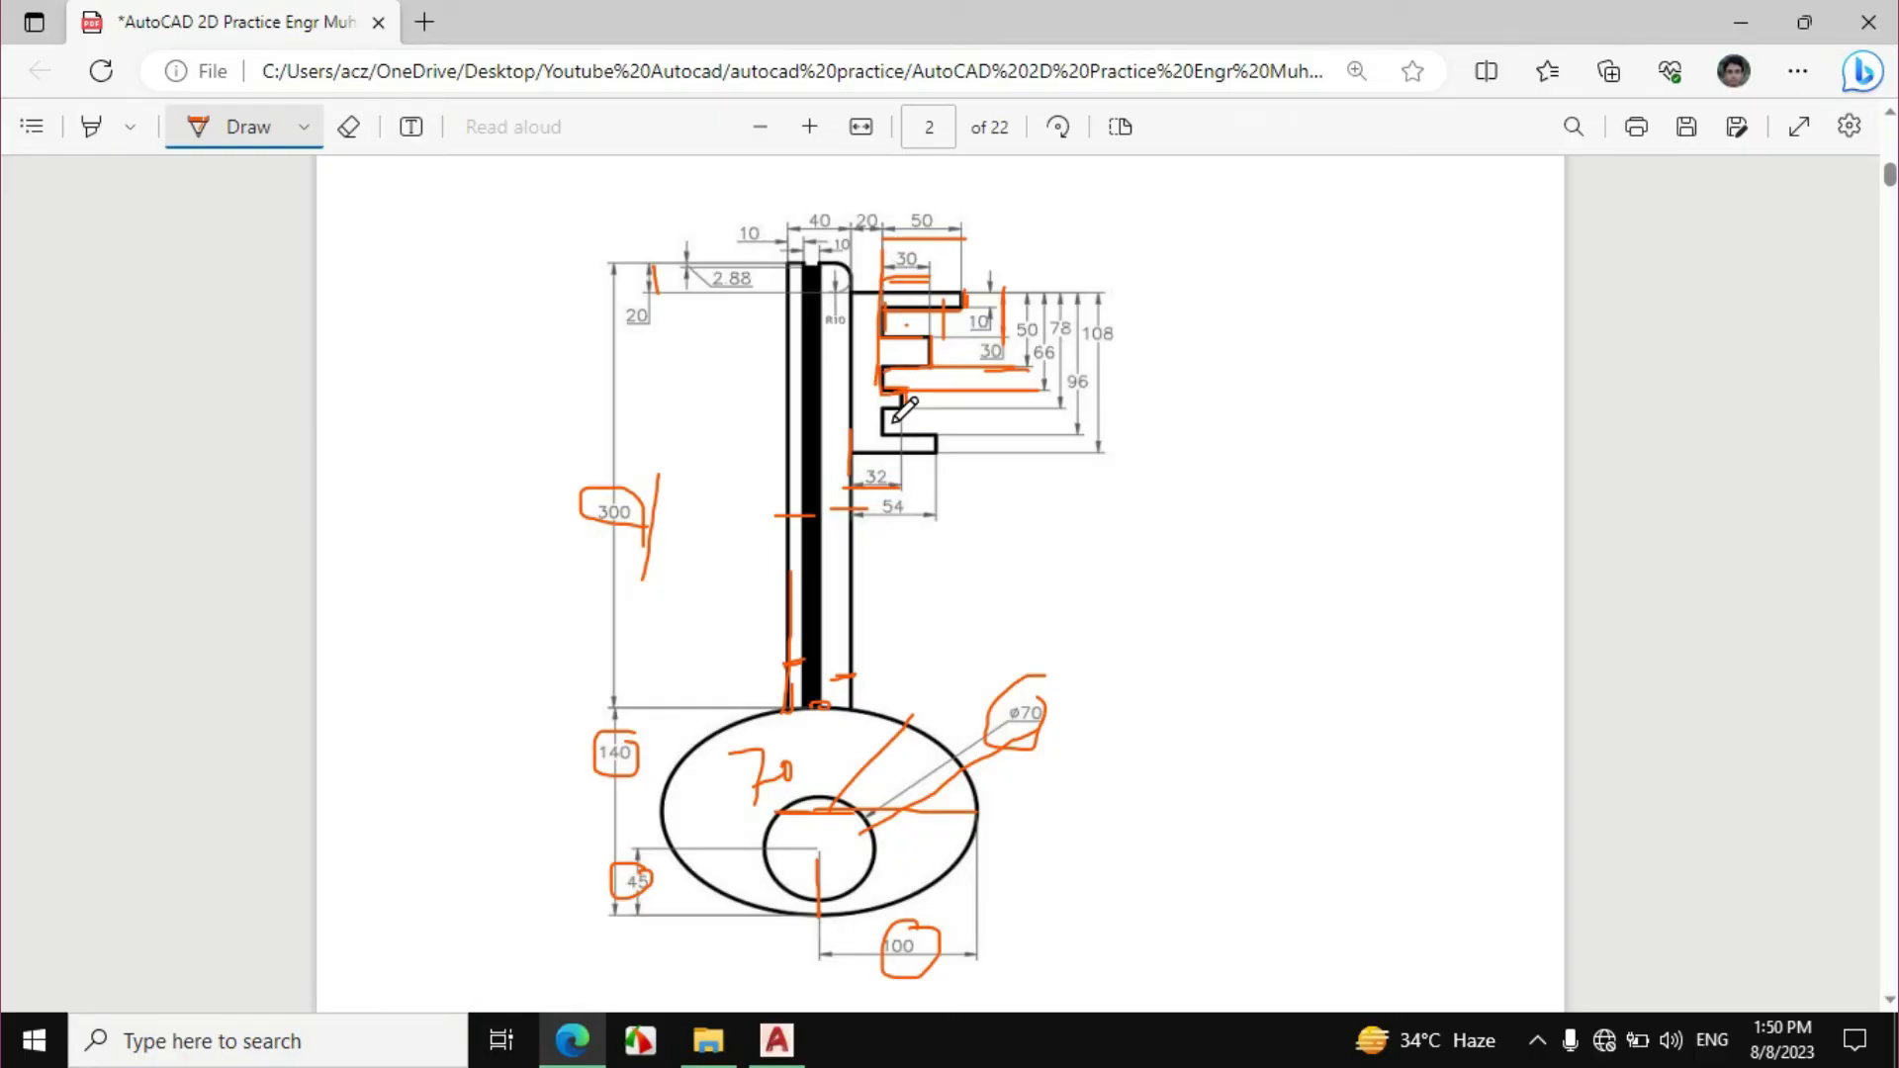
click(777, 1039)
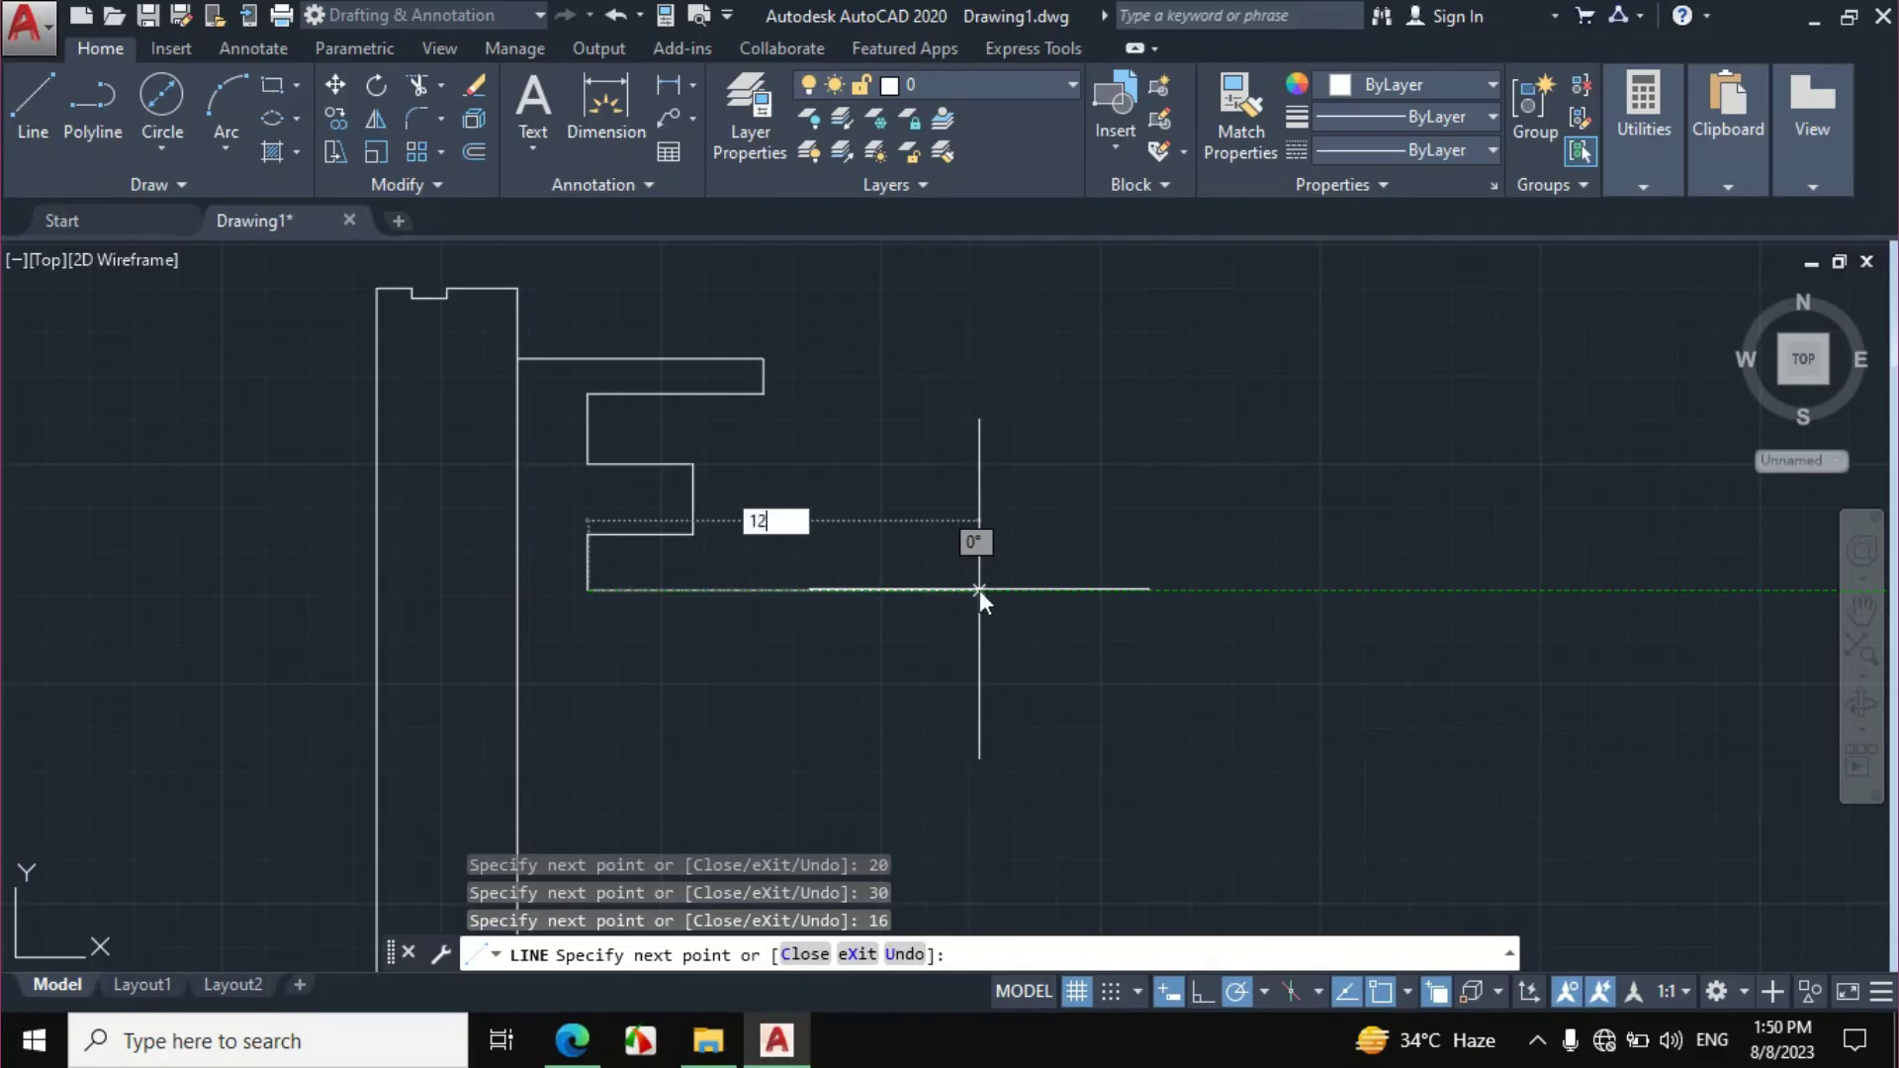
Draw the small tooth with three 12-unit segments: right, down, then left.
text(12)
key(Return)
click(573, 1040)
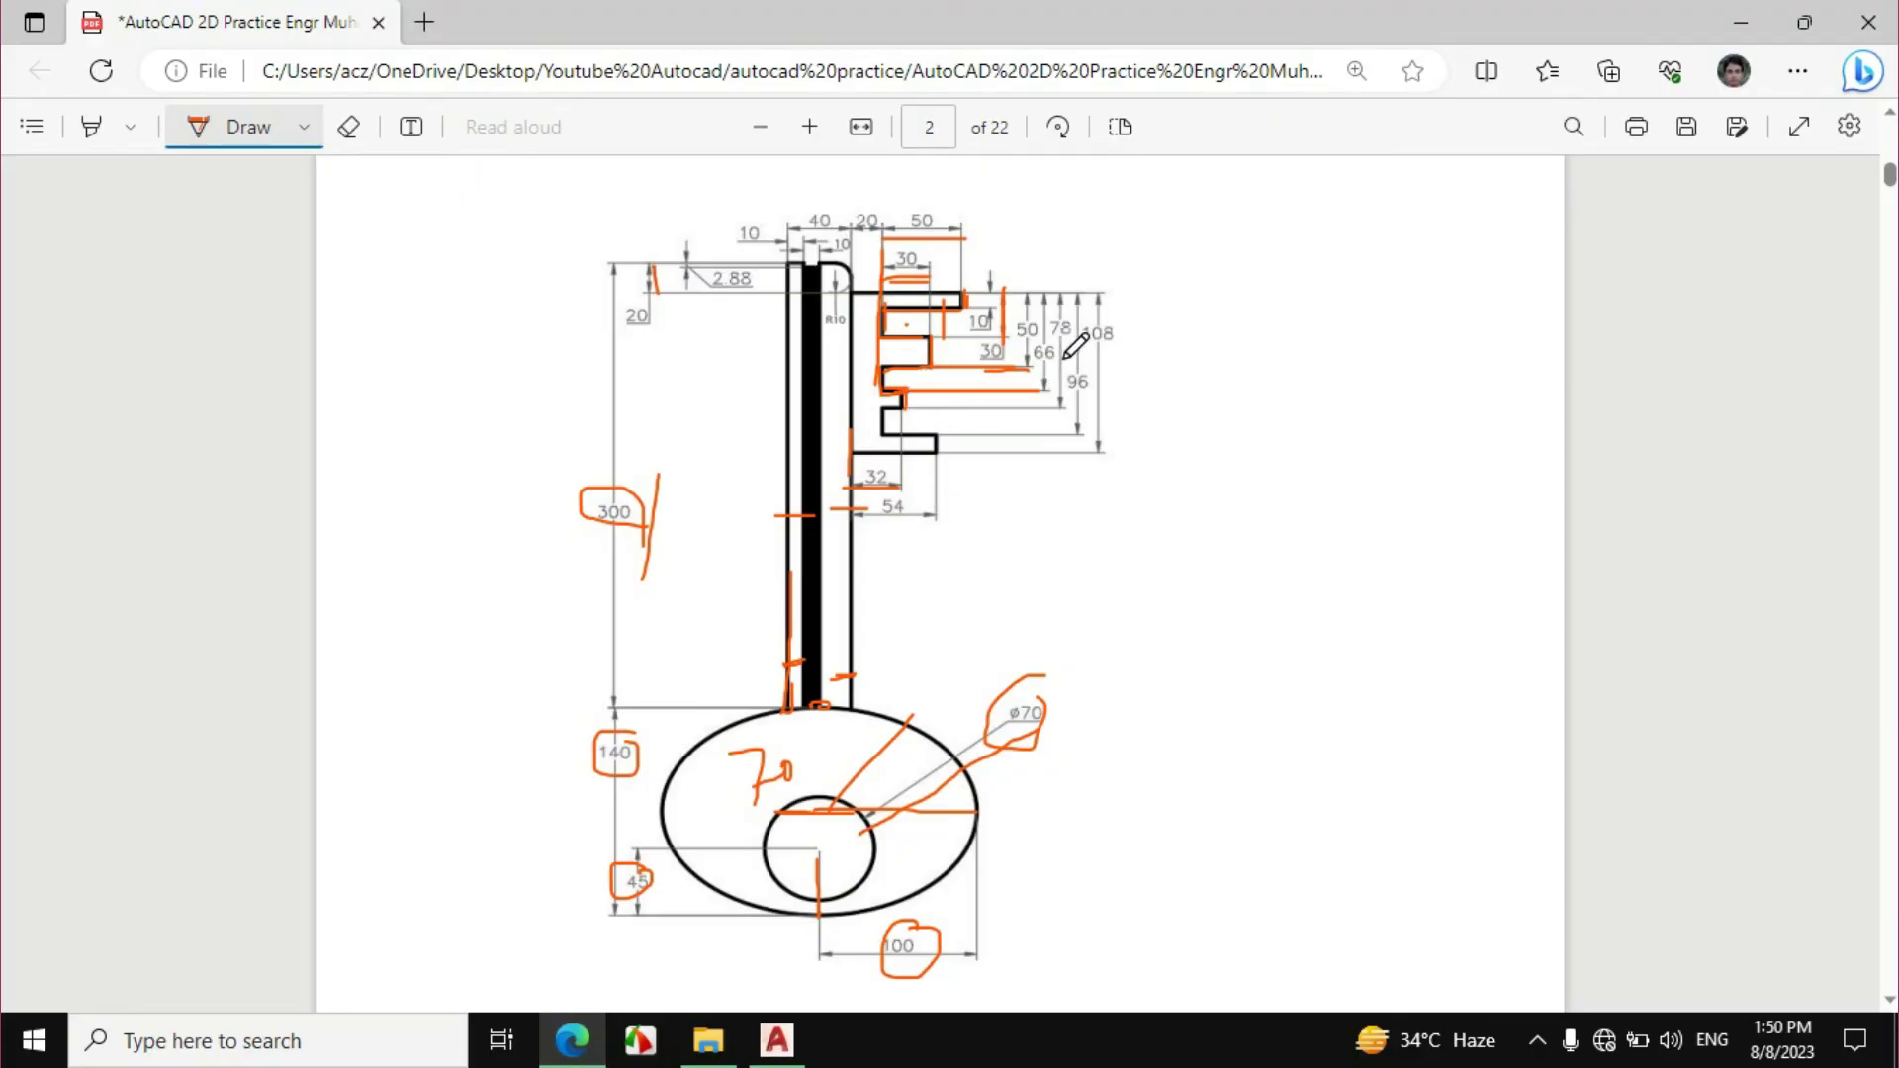
click(777, 1040)
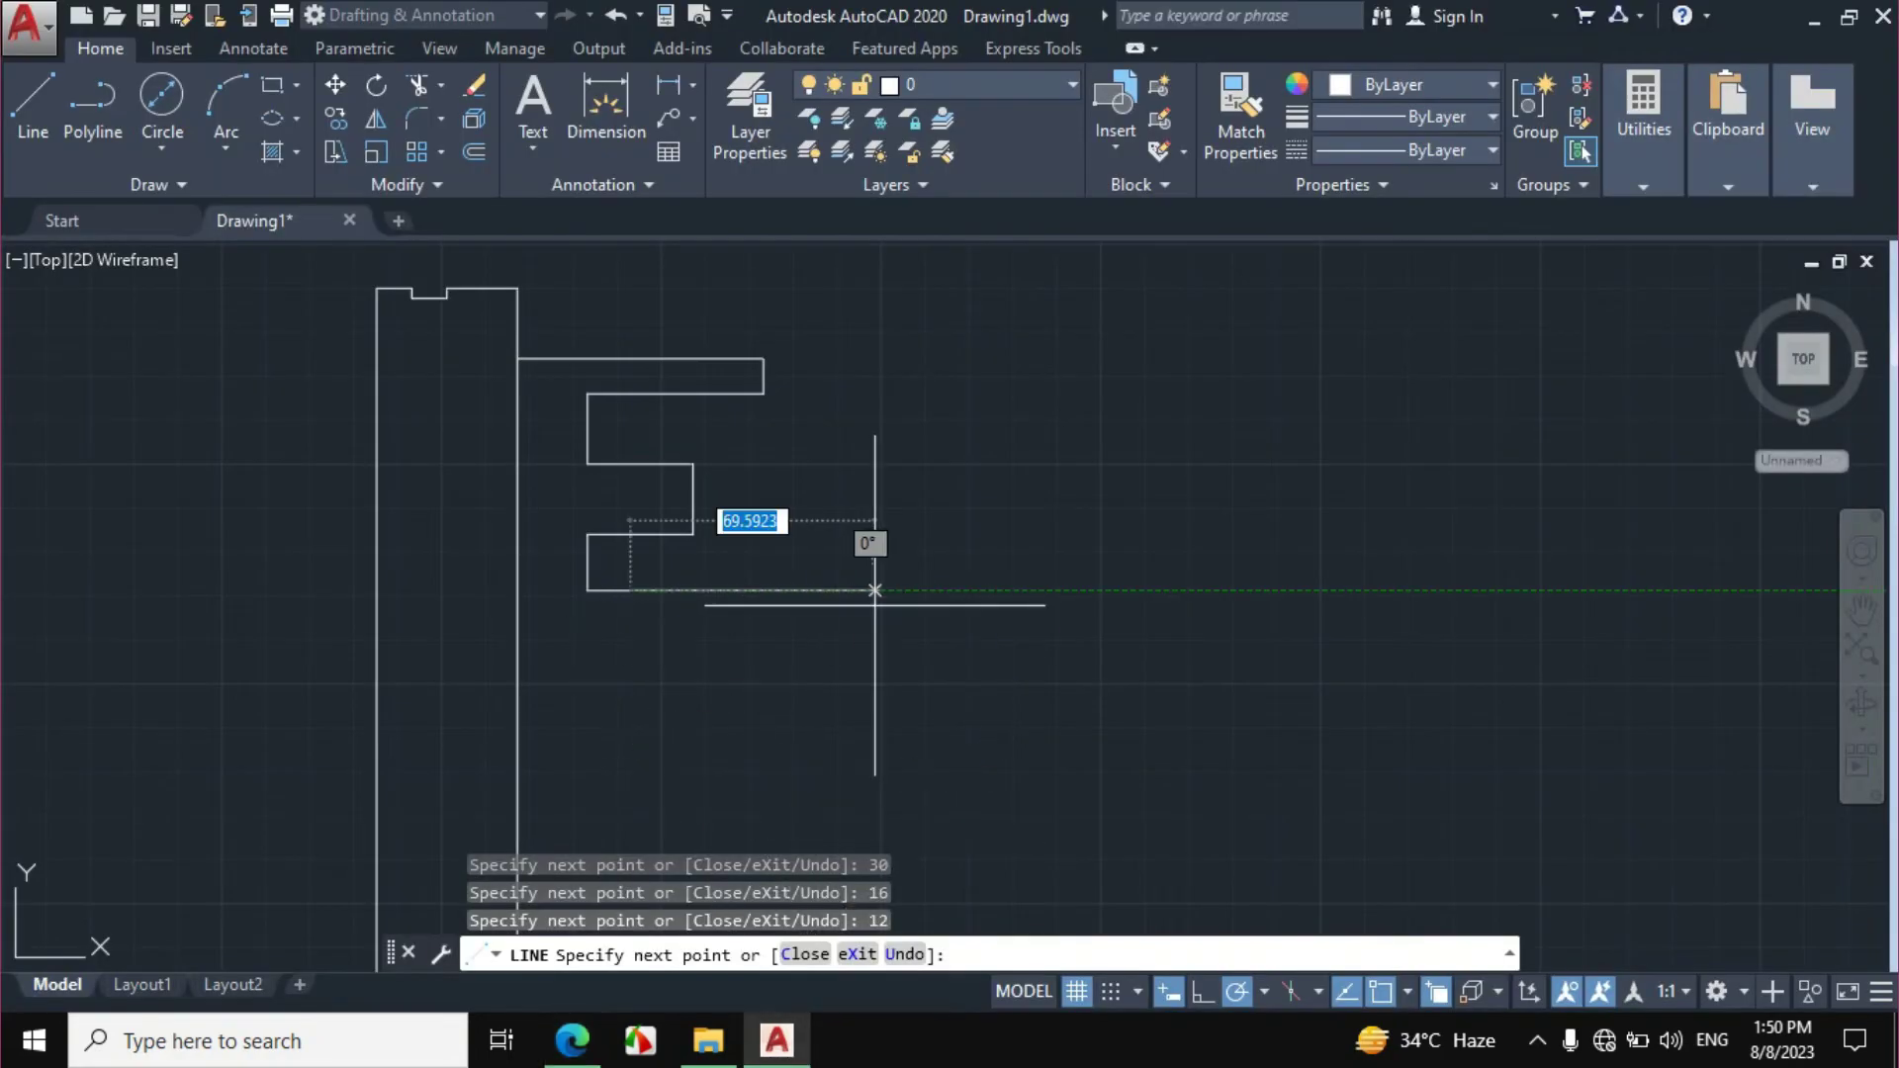
text(12)
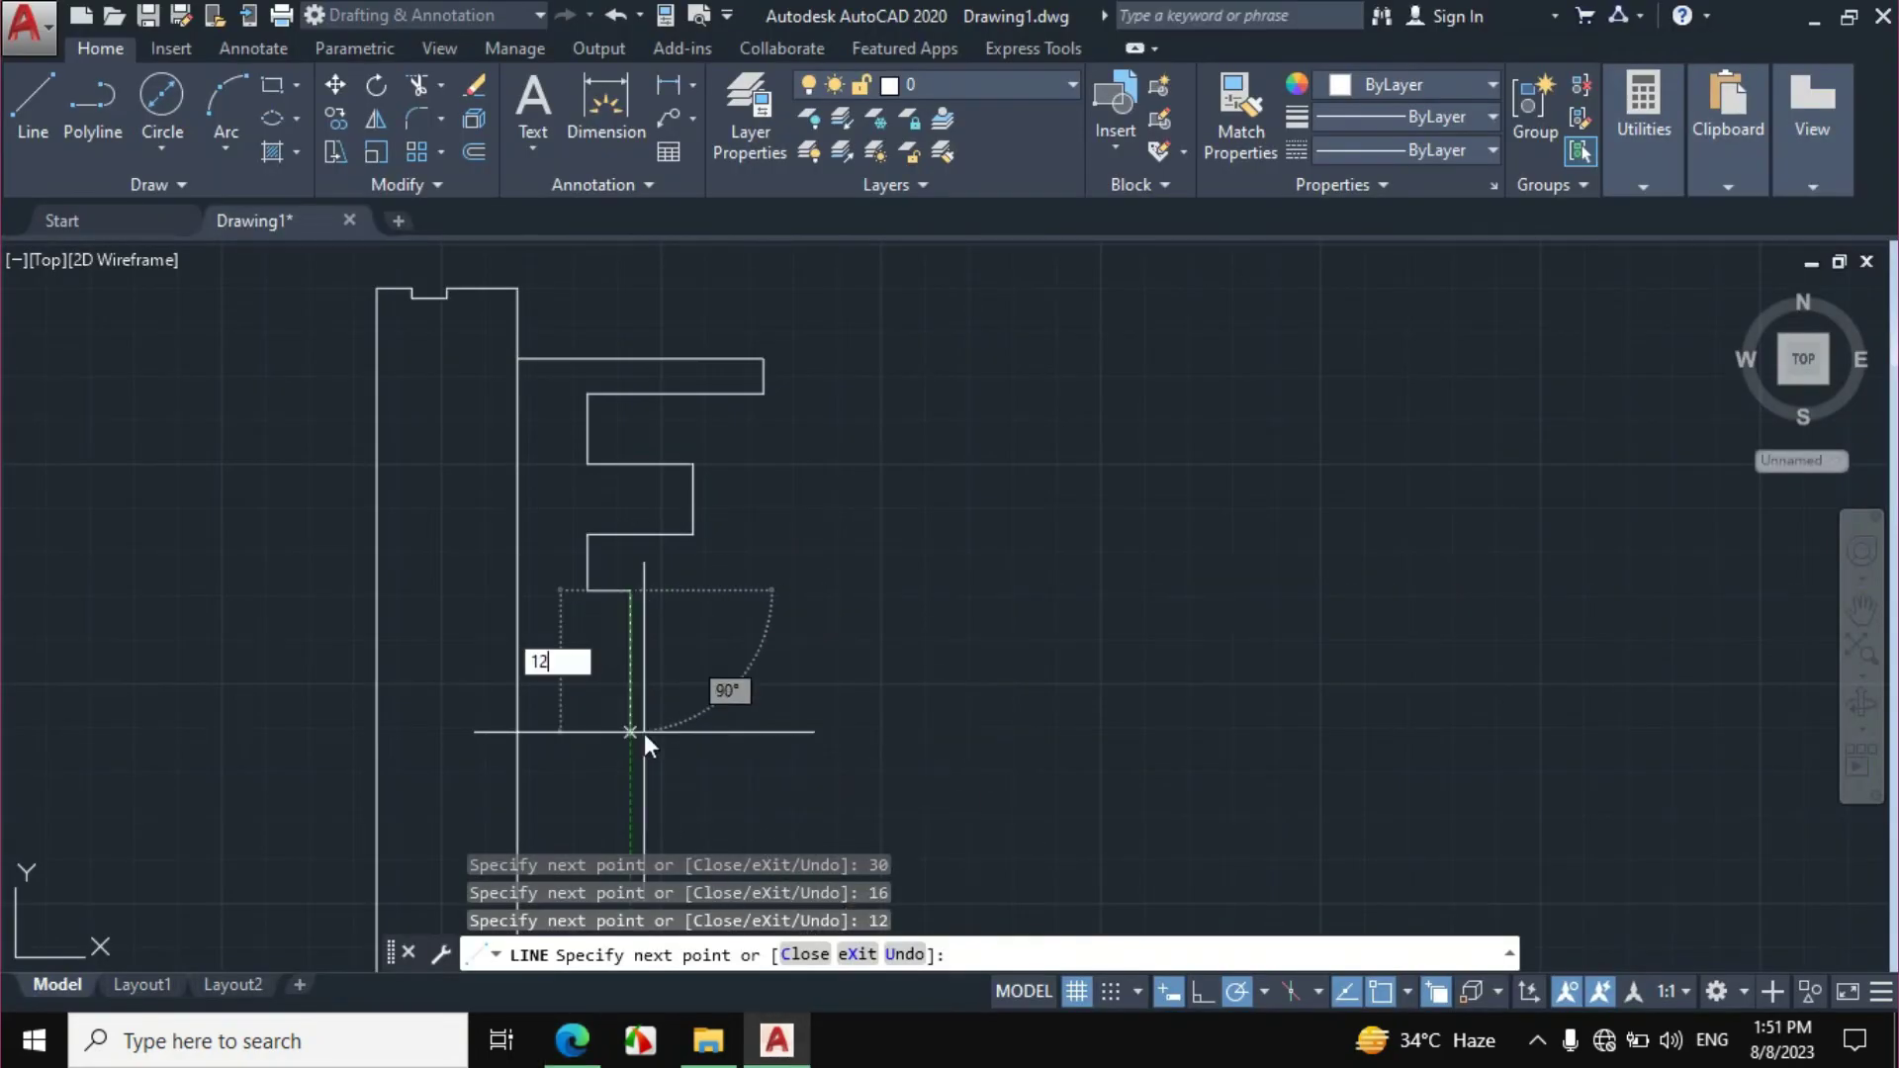
key(Return)
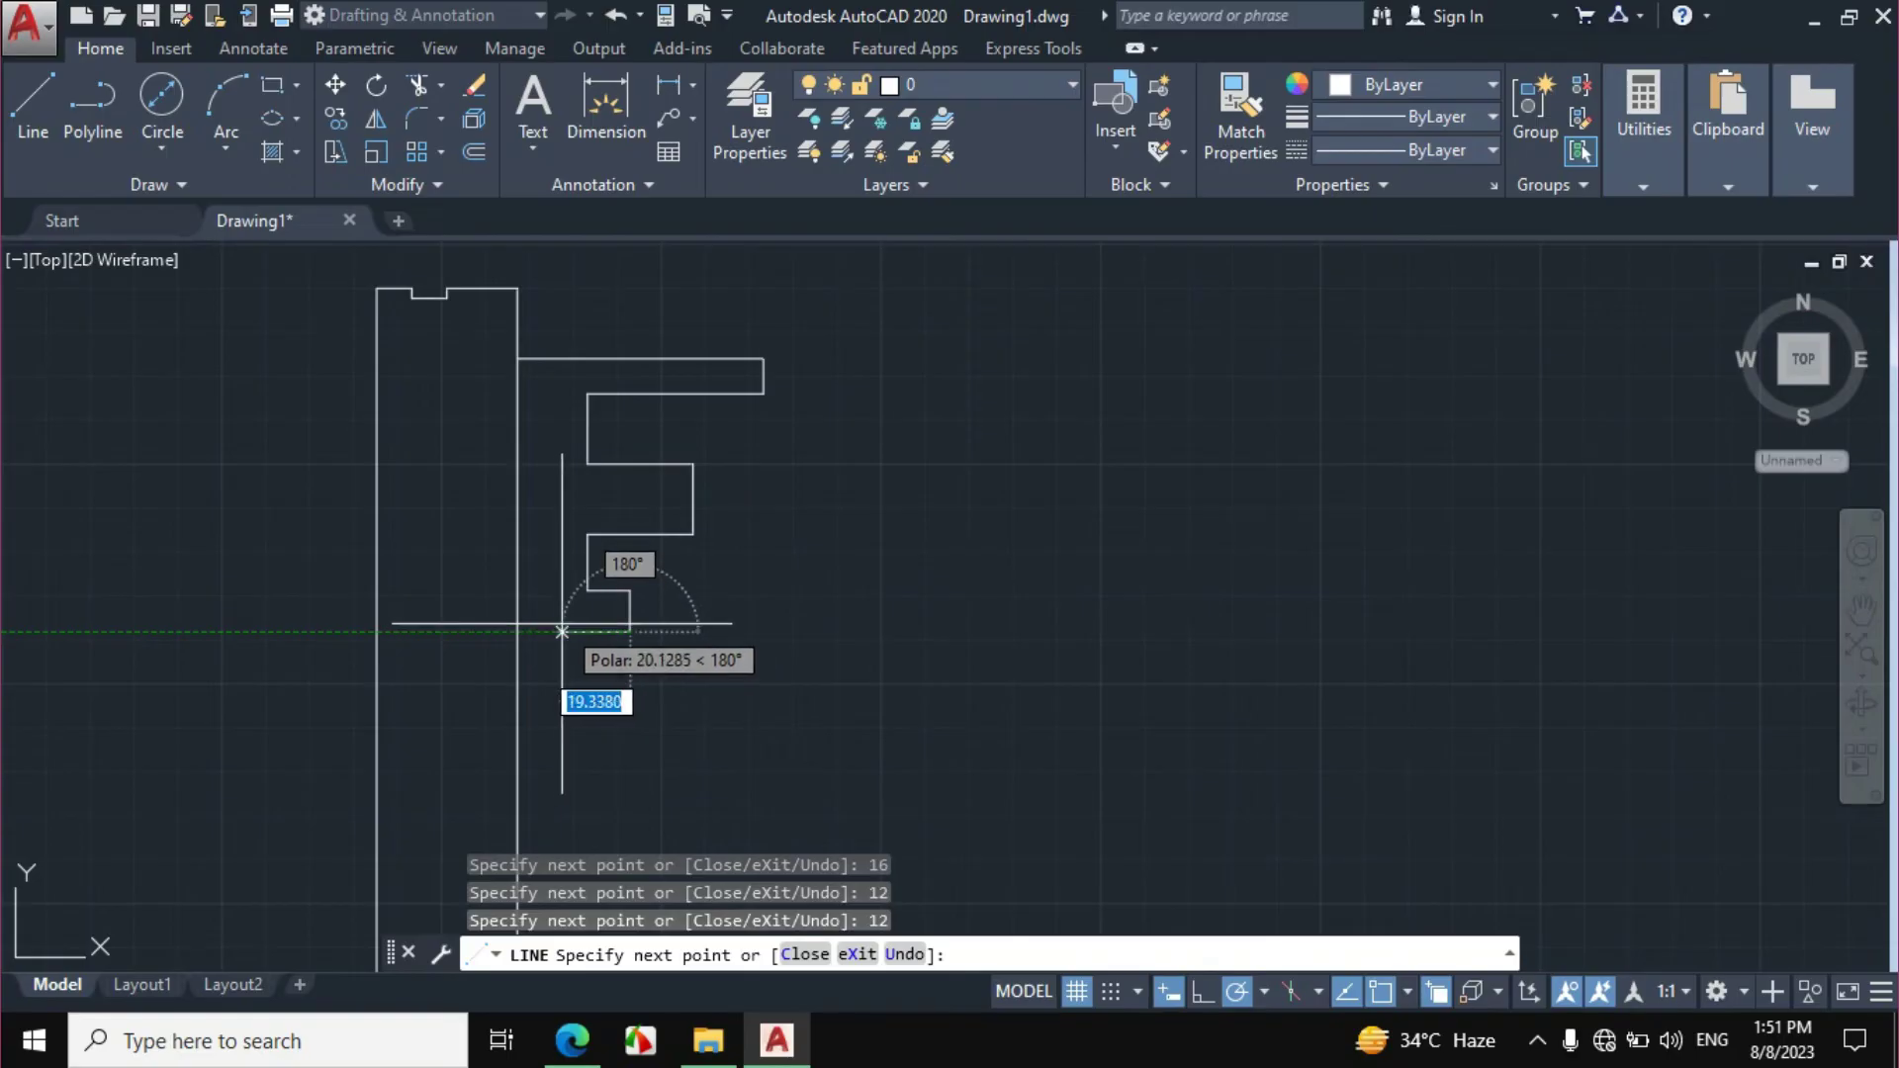
text(12)
key(Return)
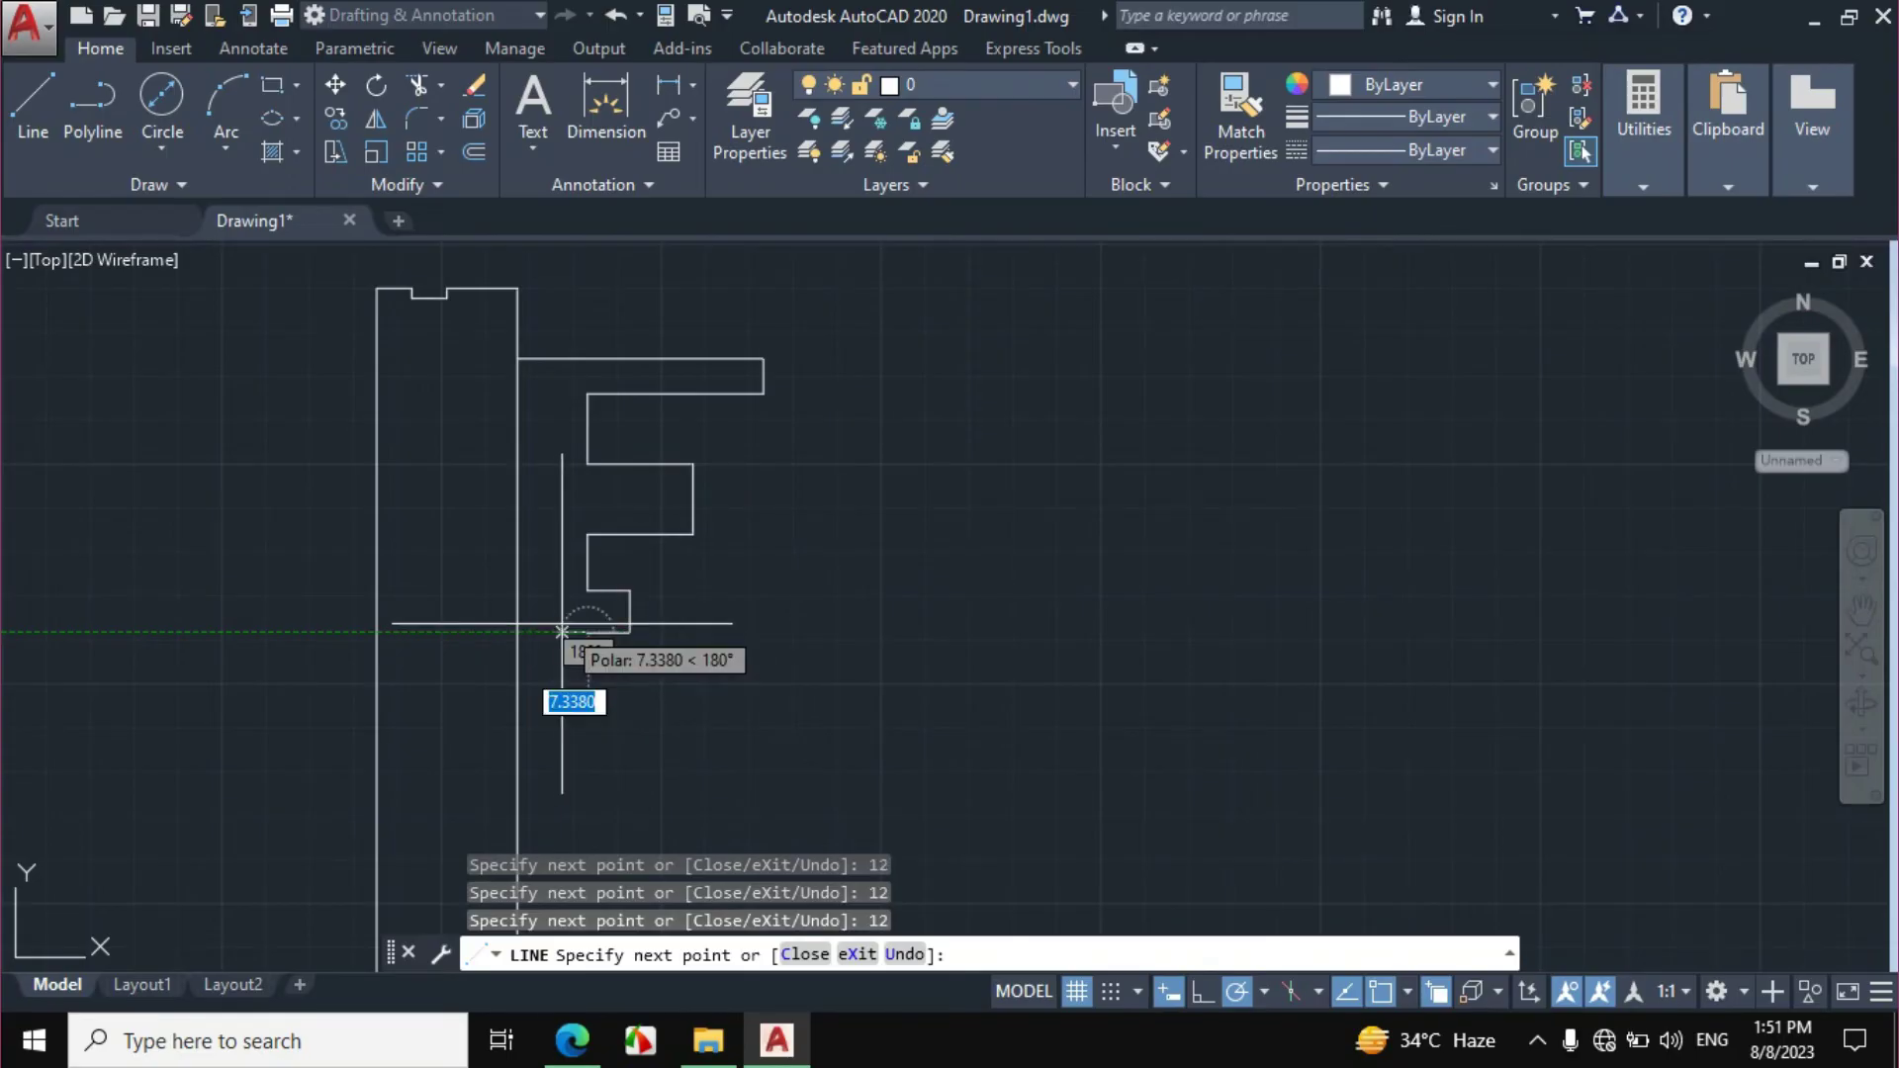
Add the lower steps with 18 and 34-unit segments, checking the PDF between them.
click(571, 1039)
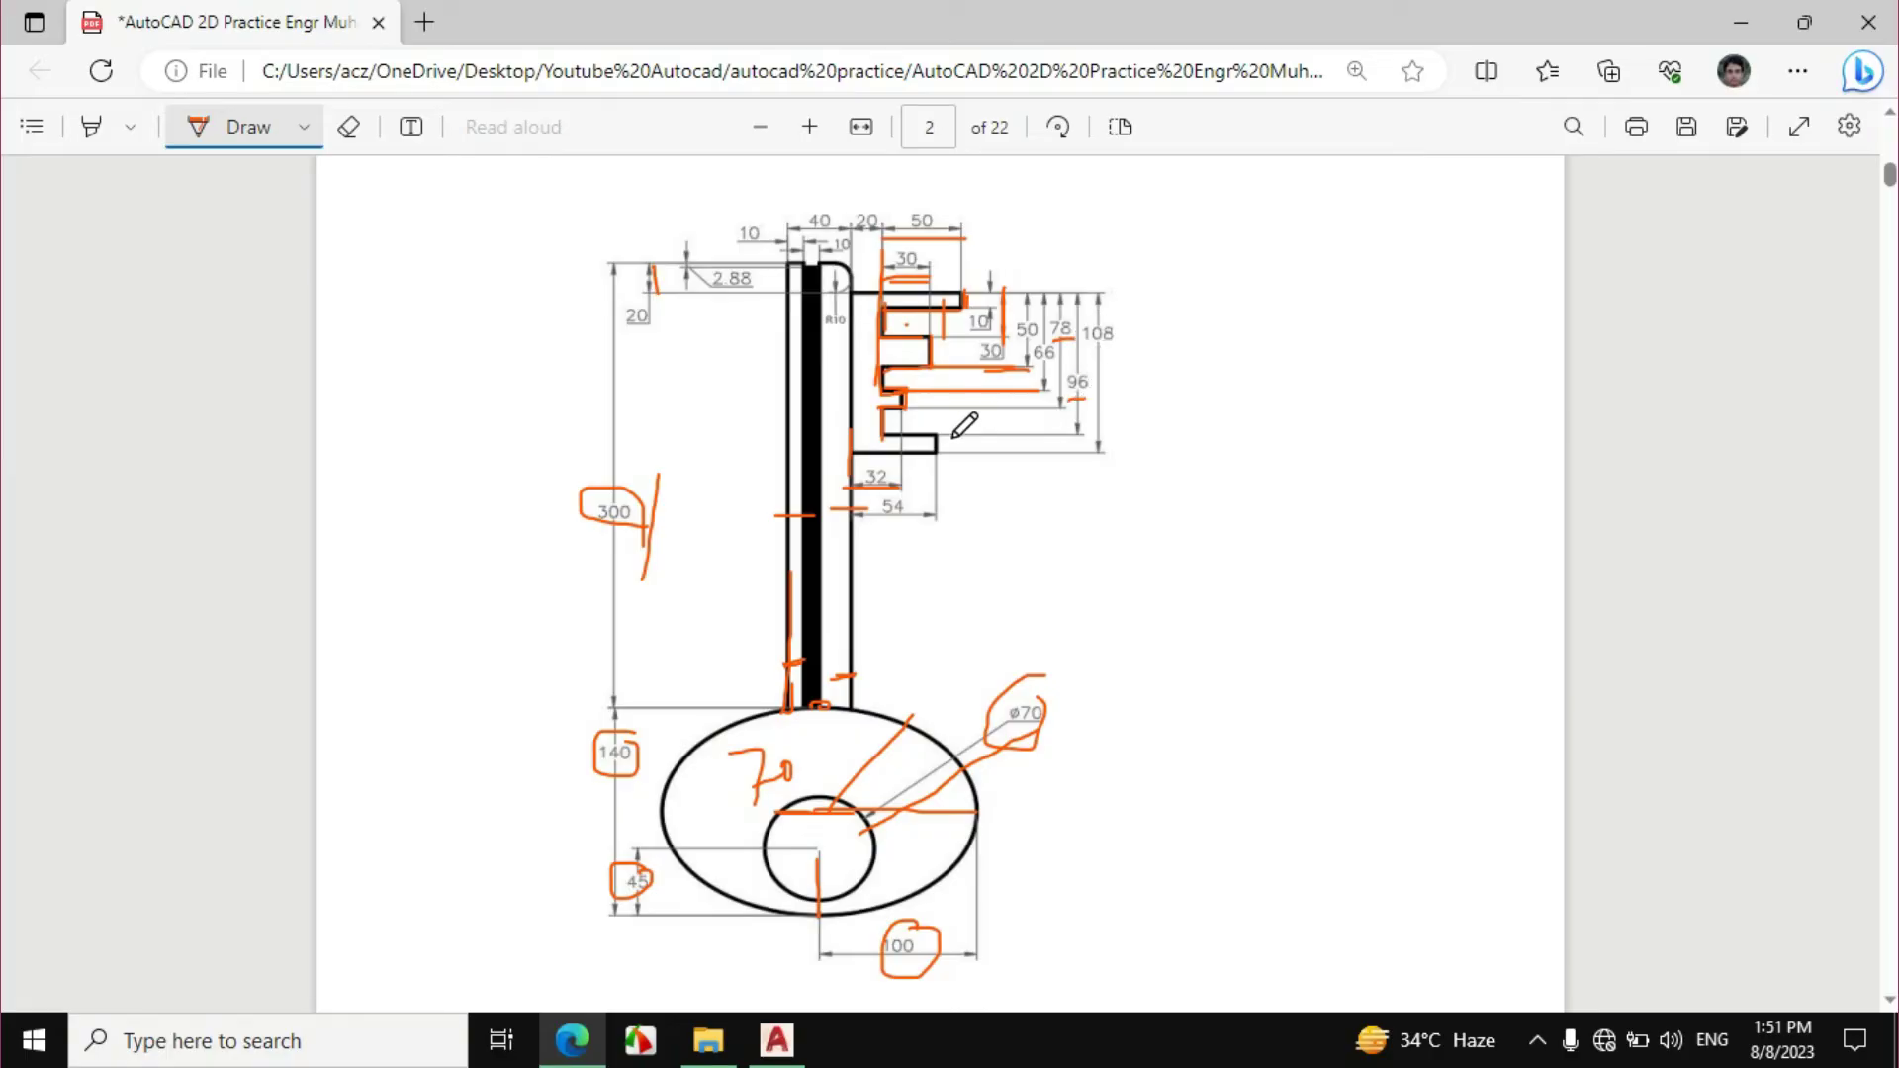
click(776, 1040)
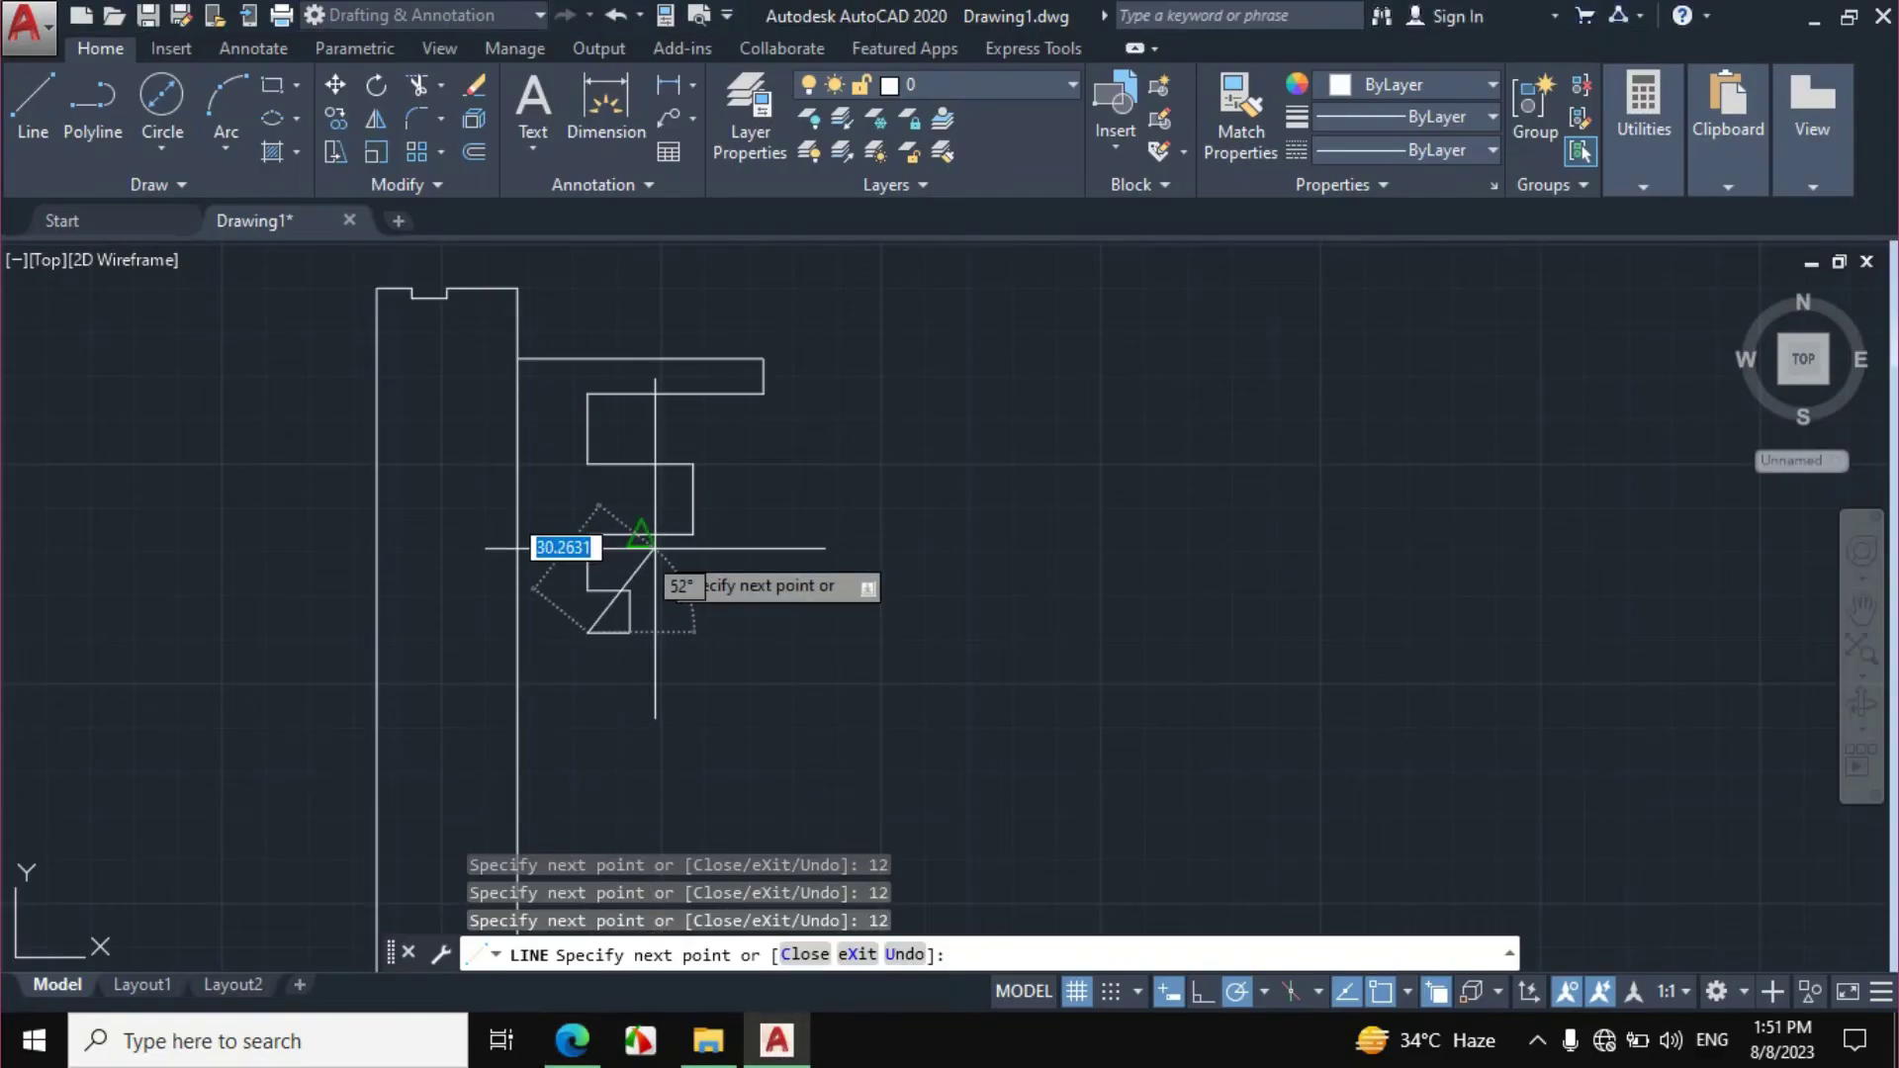
text(18)
key(Return)
click(571, 1041)
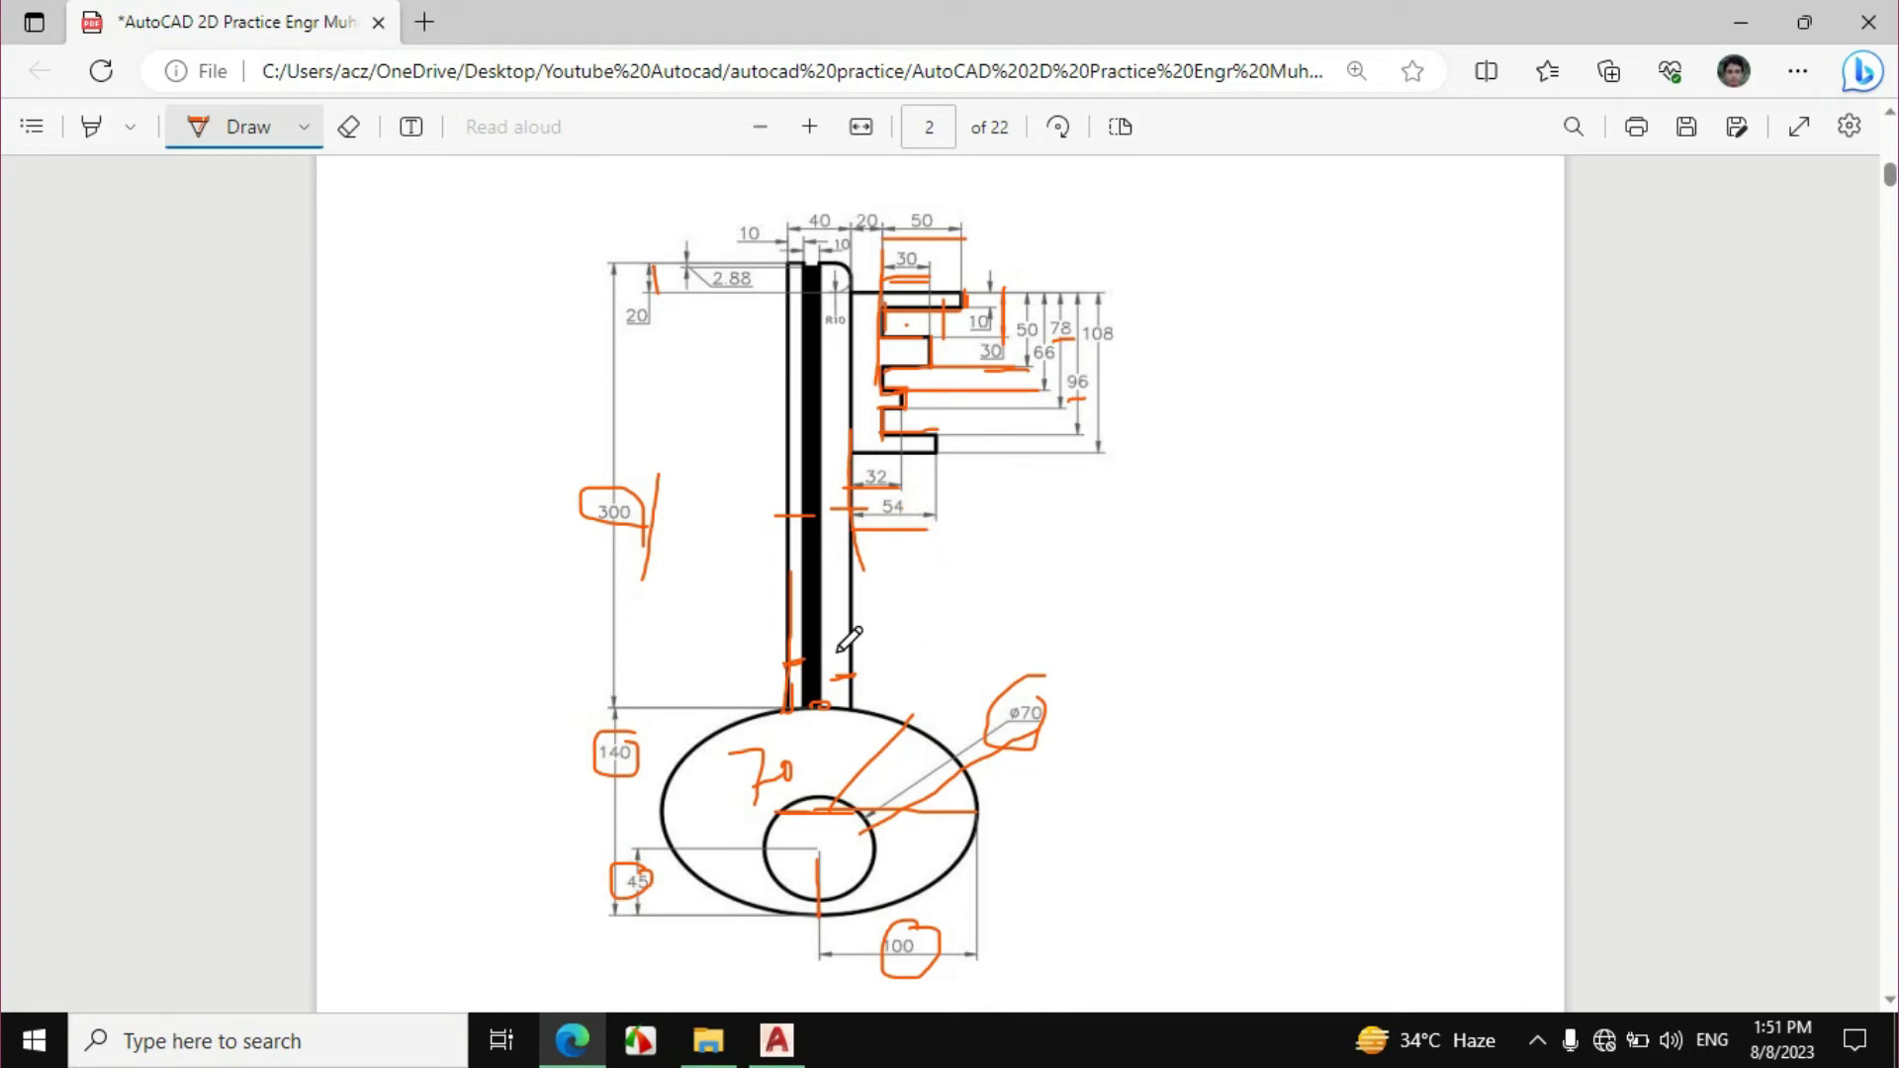
click(776, 1039)
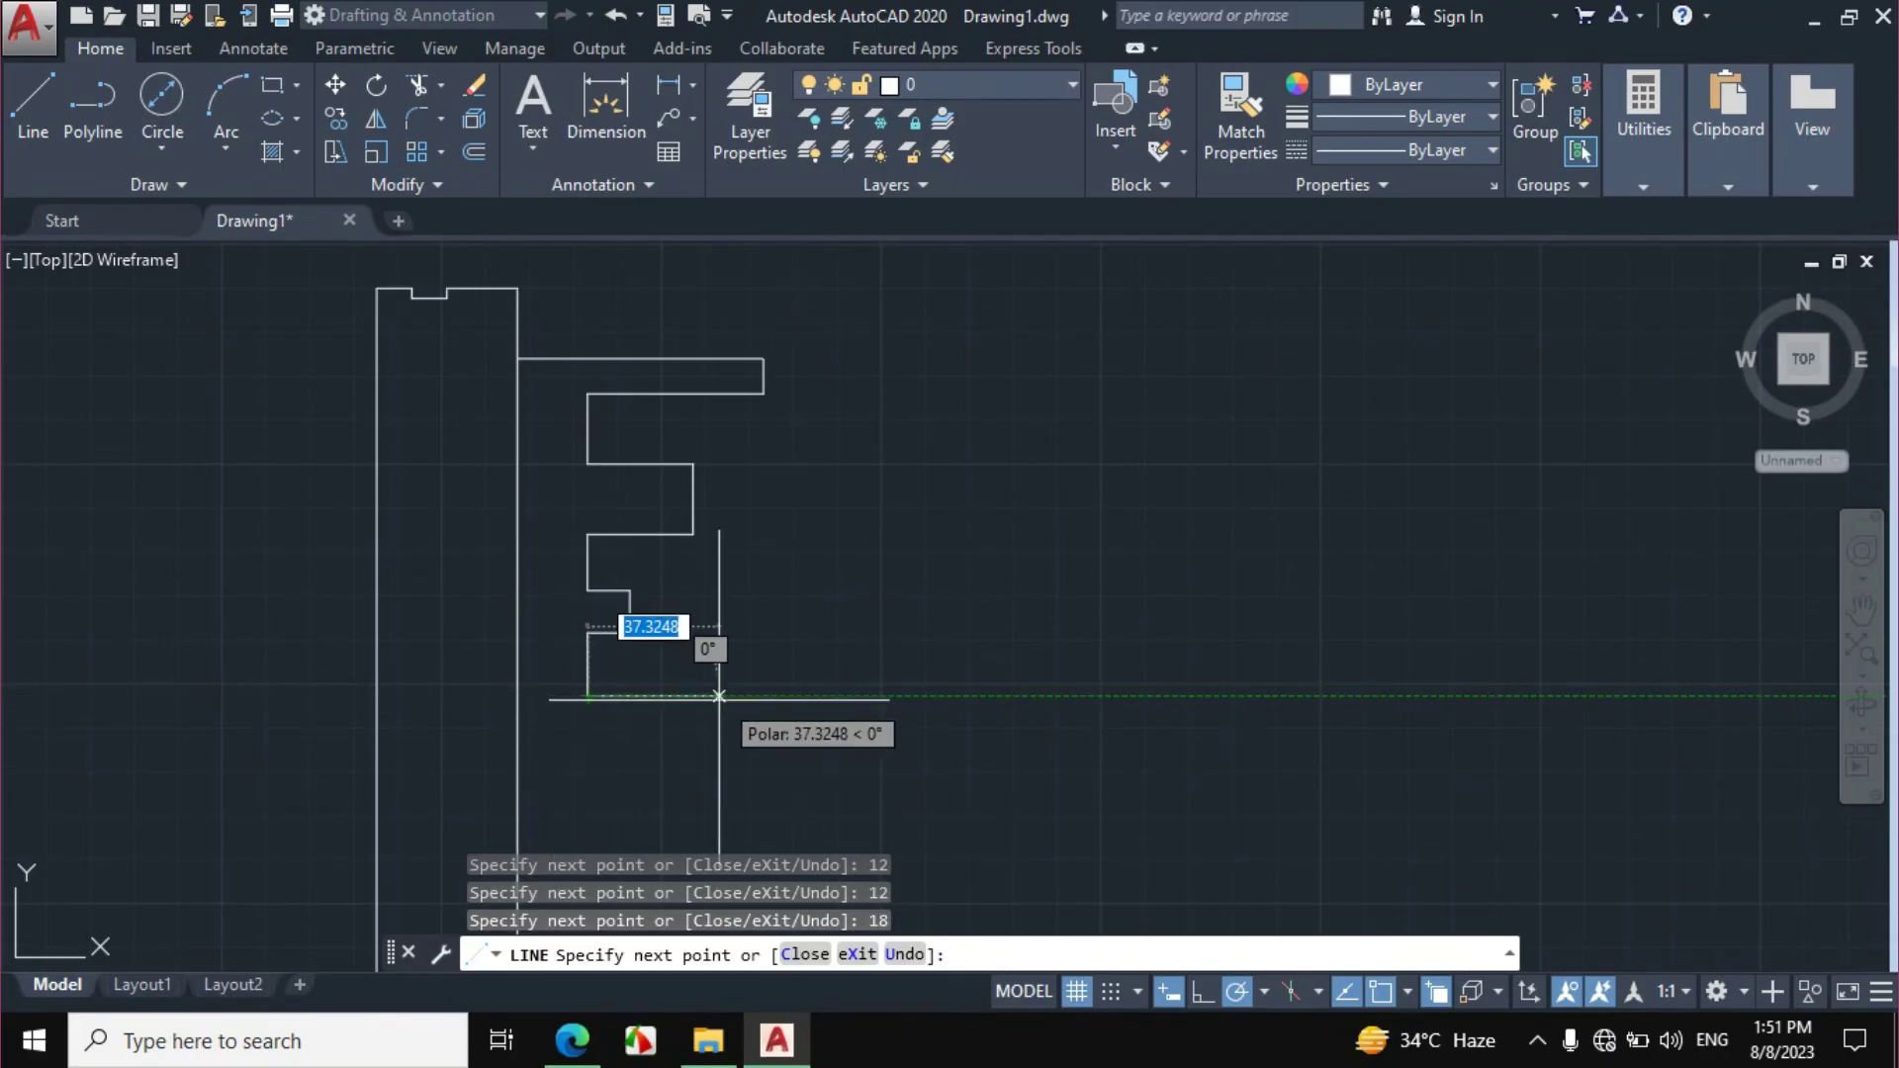
text(3)
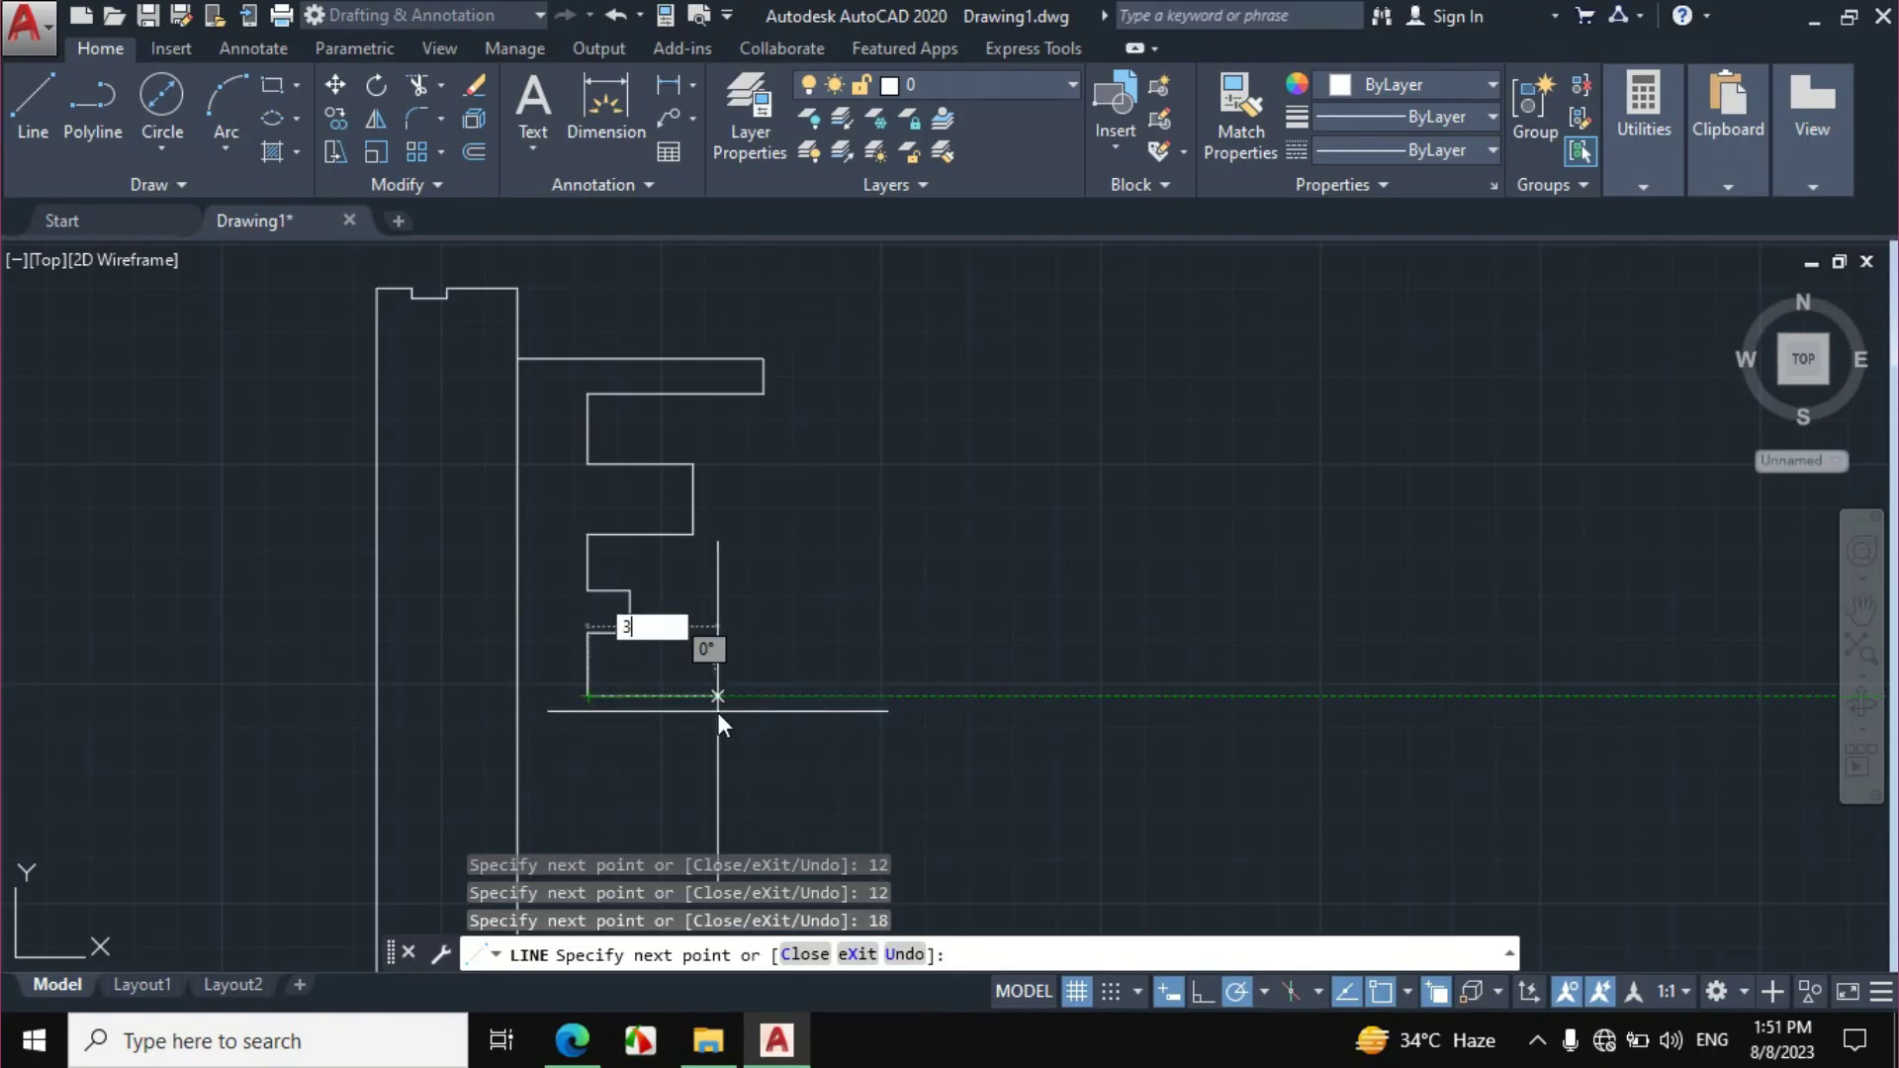
text(4)
key(Return)
Erase the ink near the 54 dimension and end the bottom step on the shank edge.
click(572, 1038)
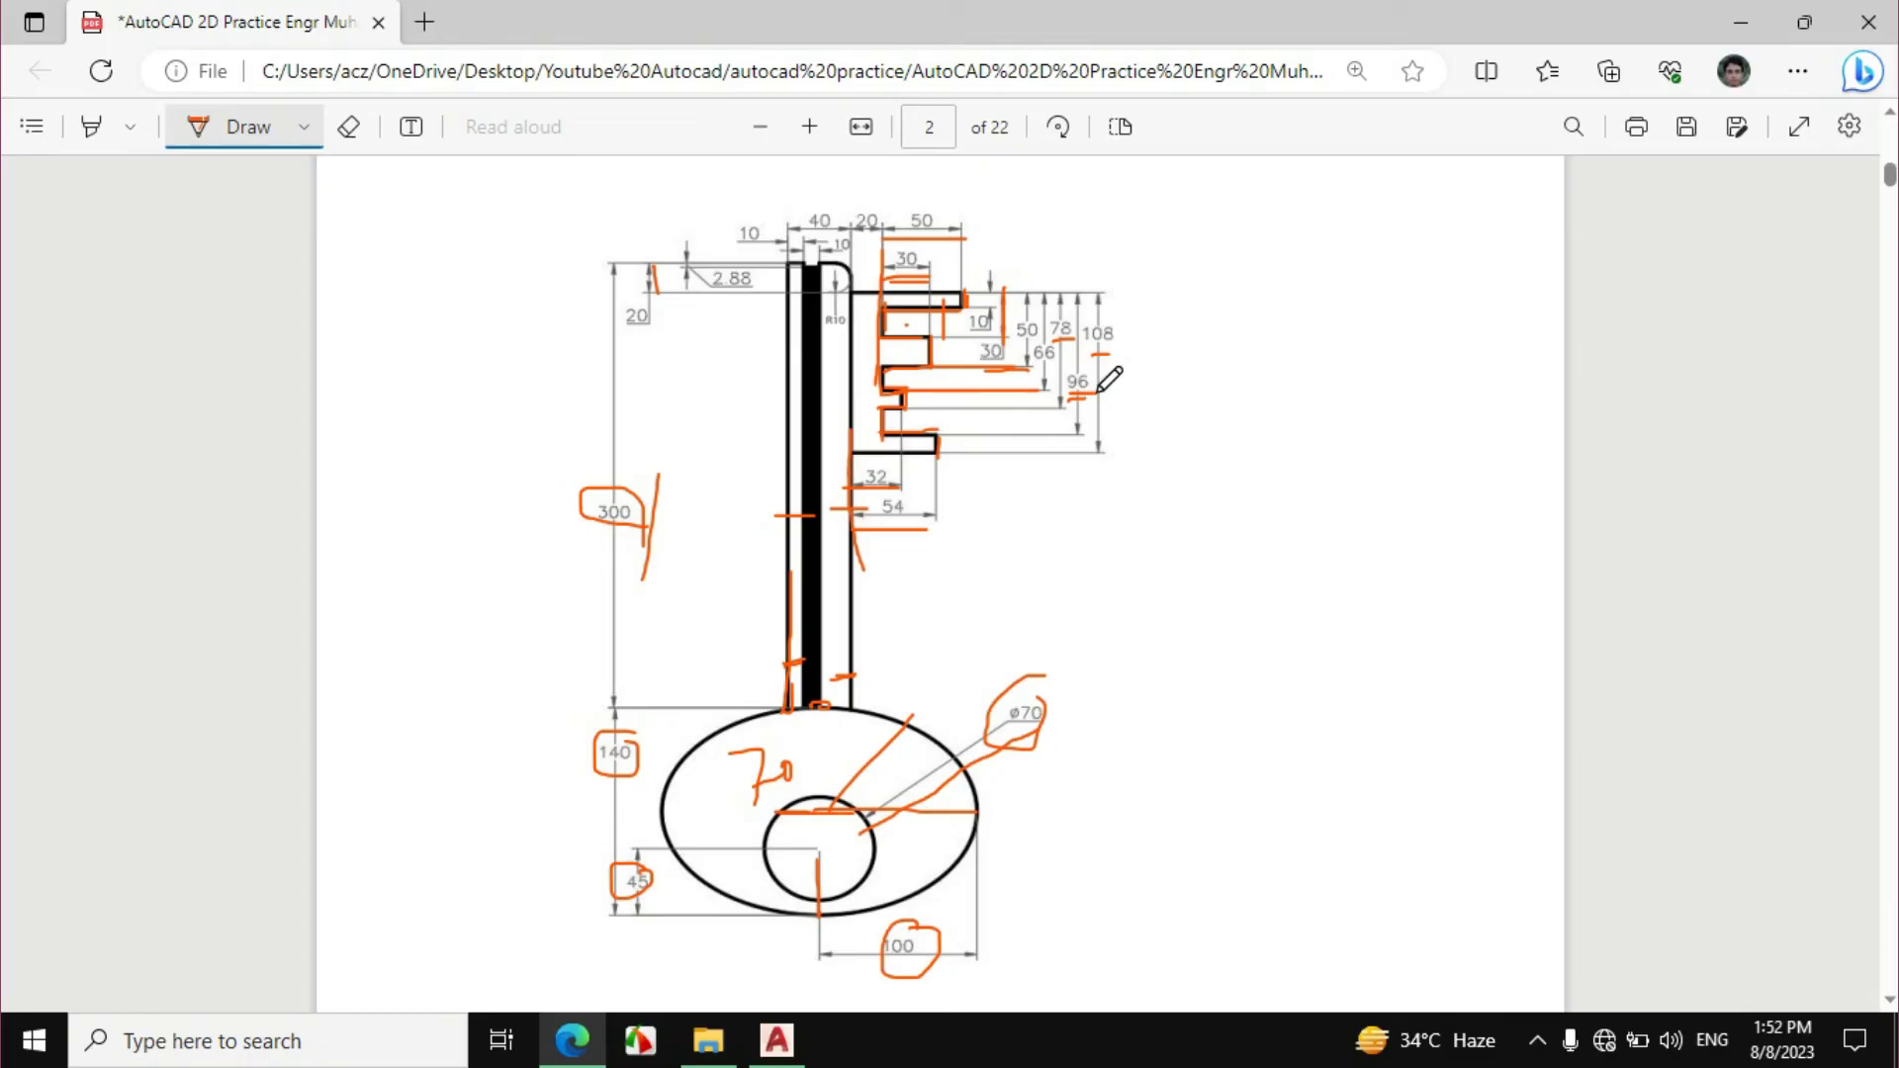
click(776, 1039)
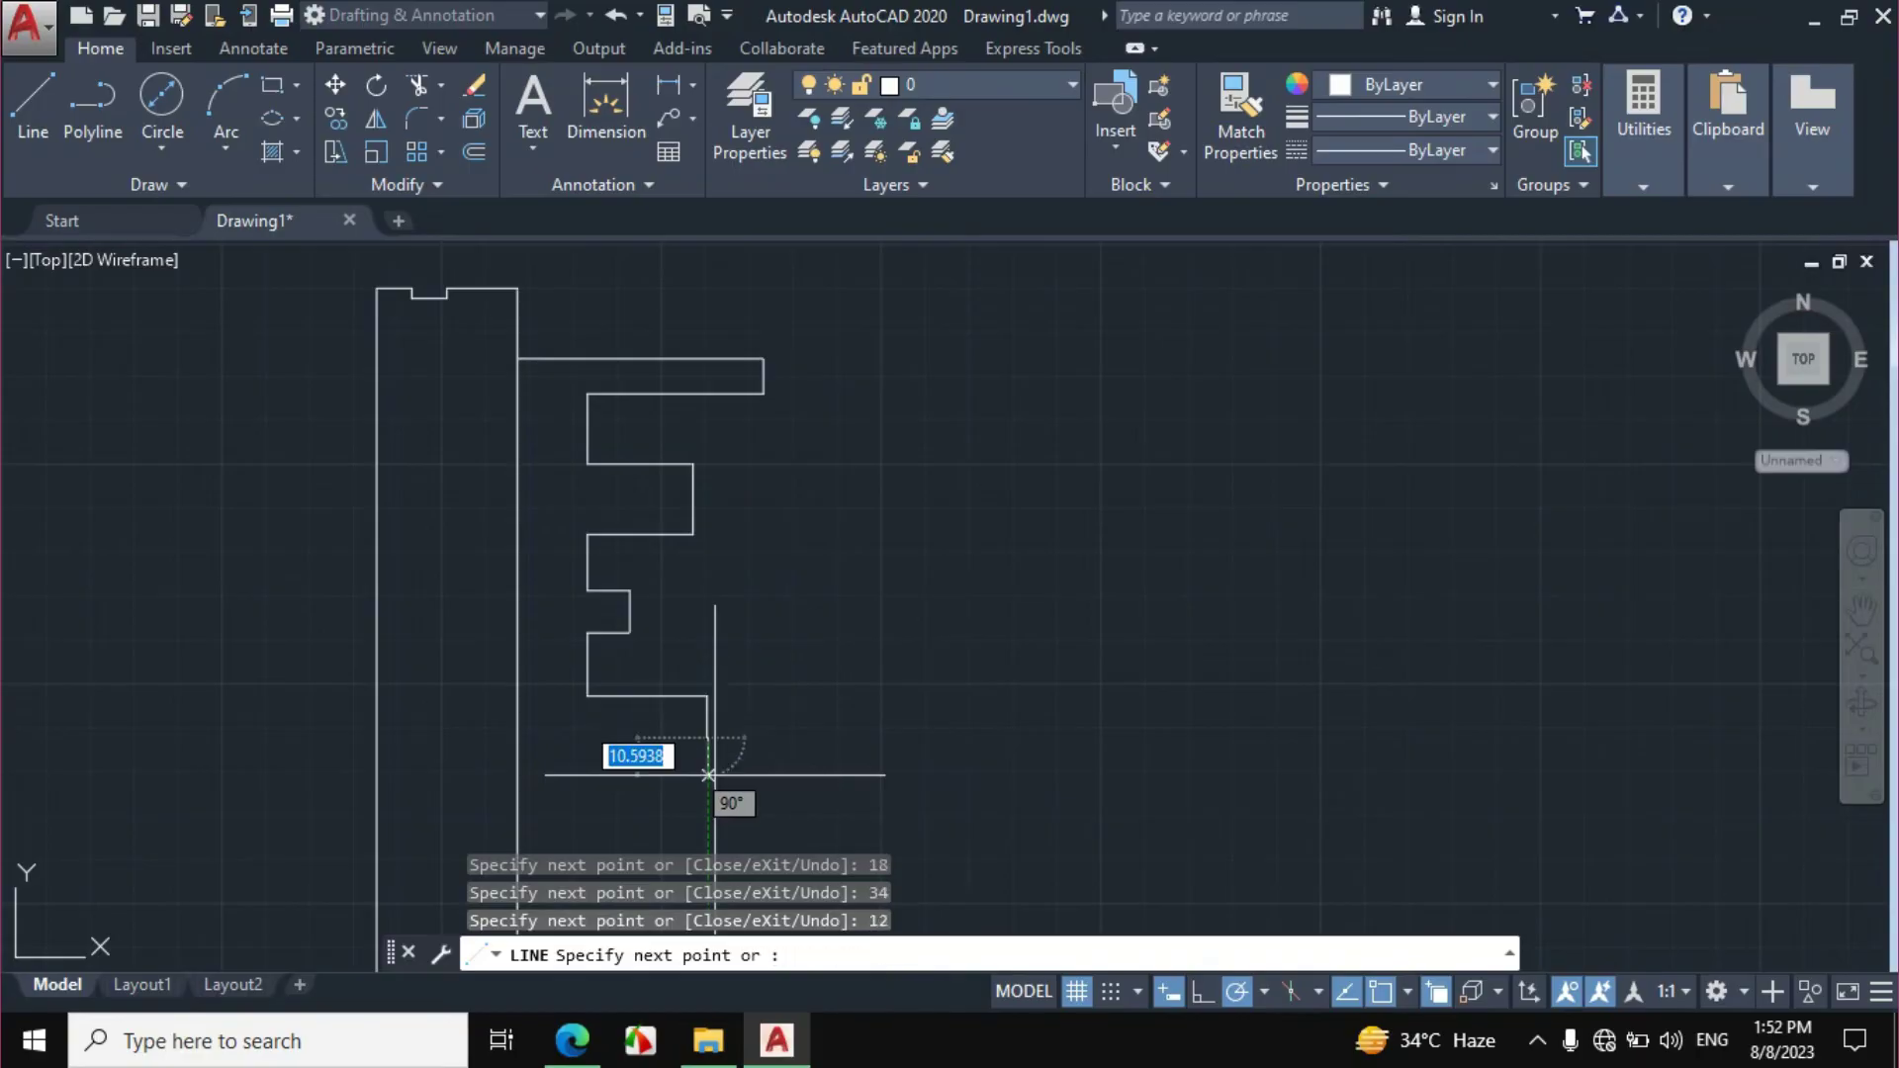
click(571, 1039)
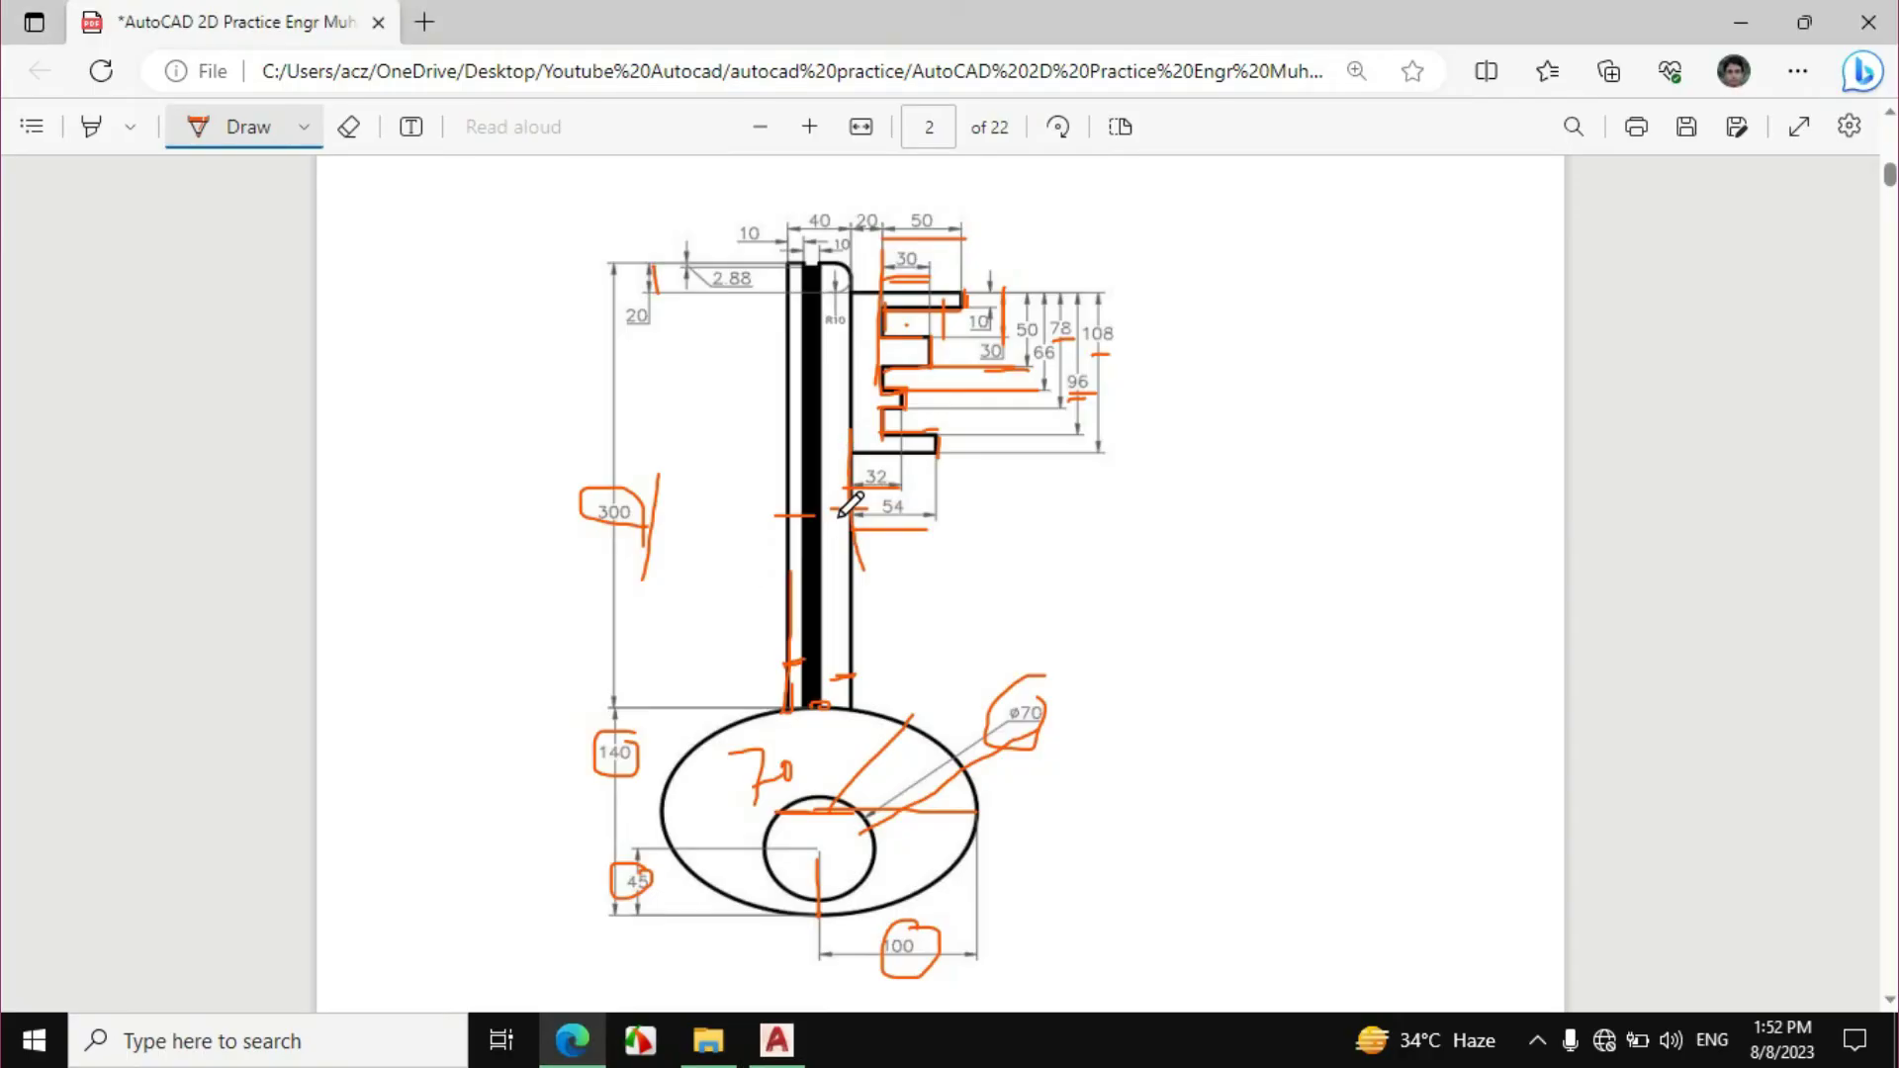
click(347, 128)
mouse_move(957, 412)
mouse_down()
mouse_move(904, 491)
mouse_move(858, 482)
mouse_up()
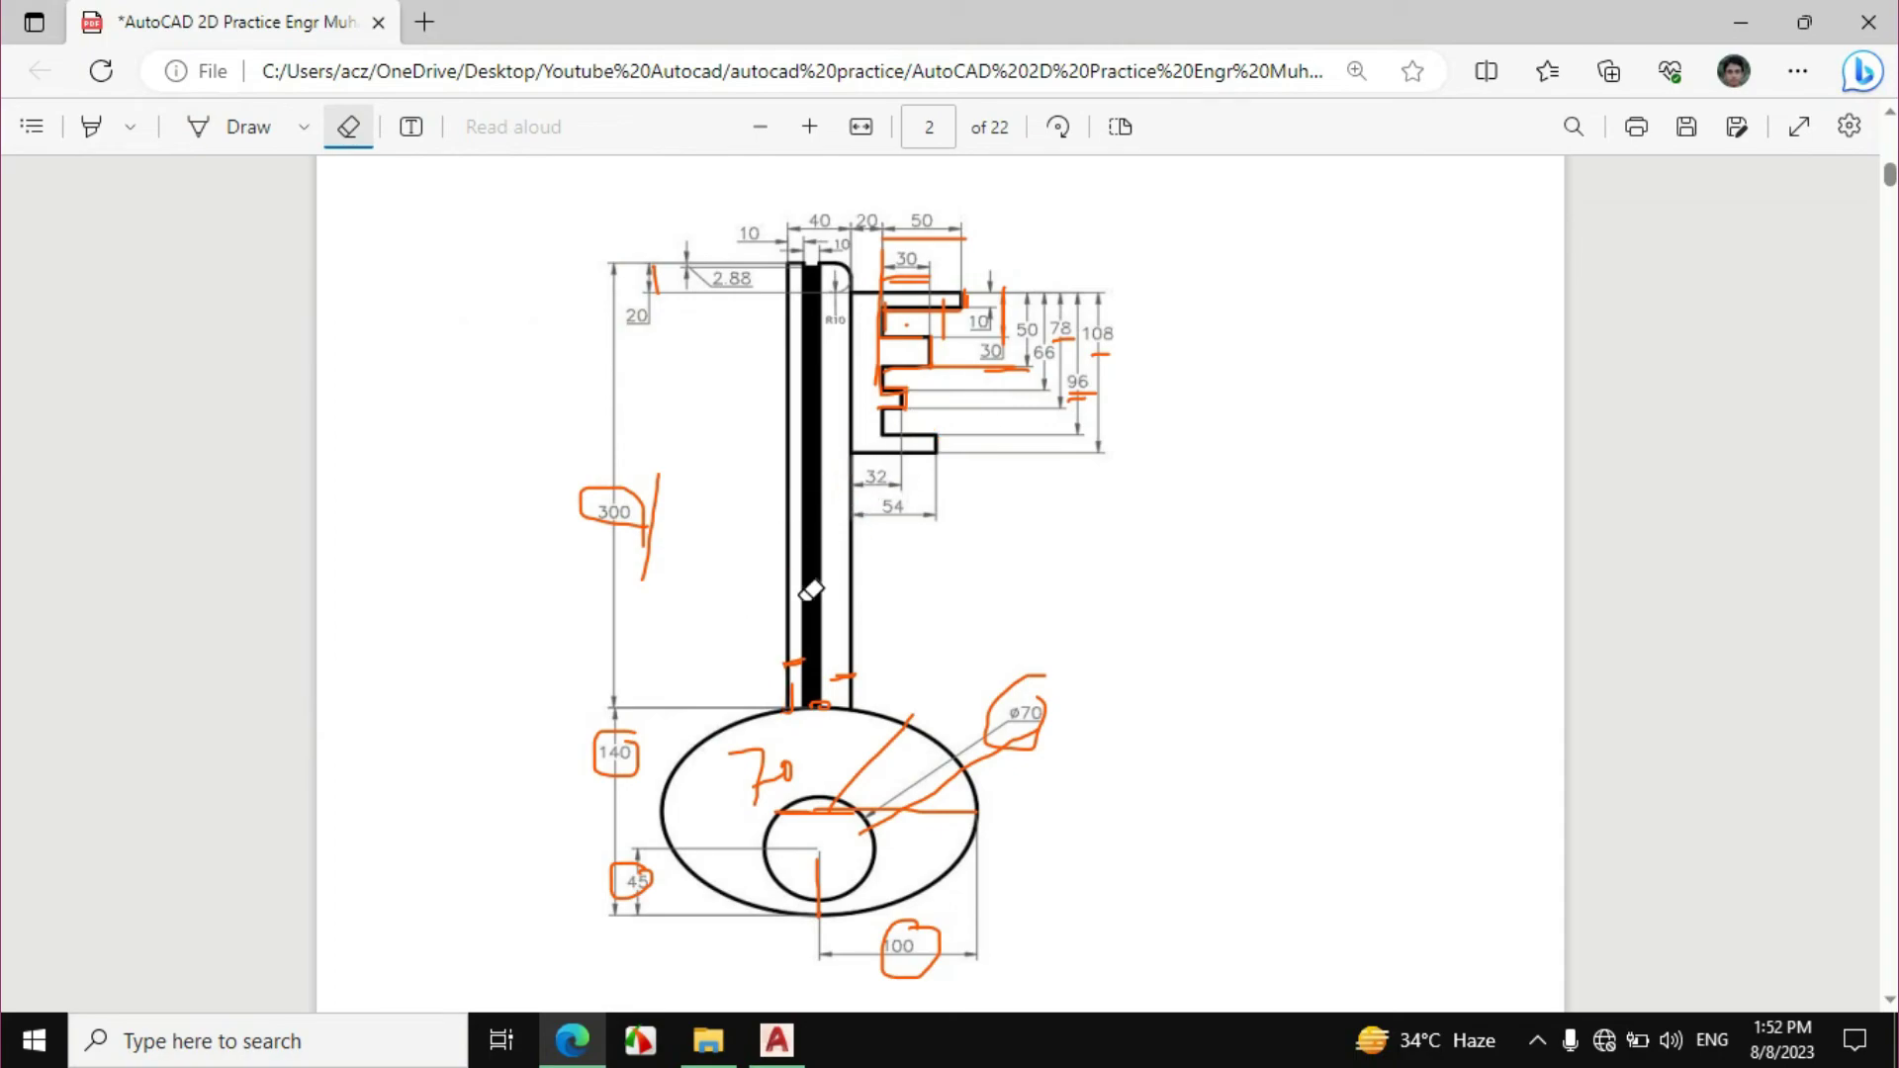
click(233, 126)
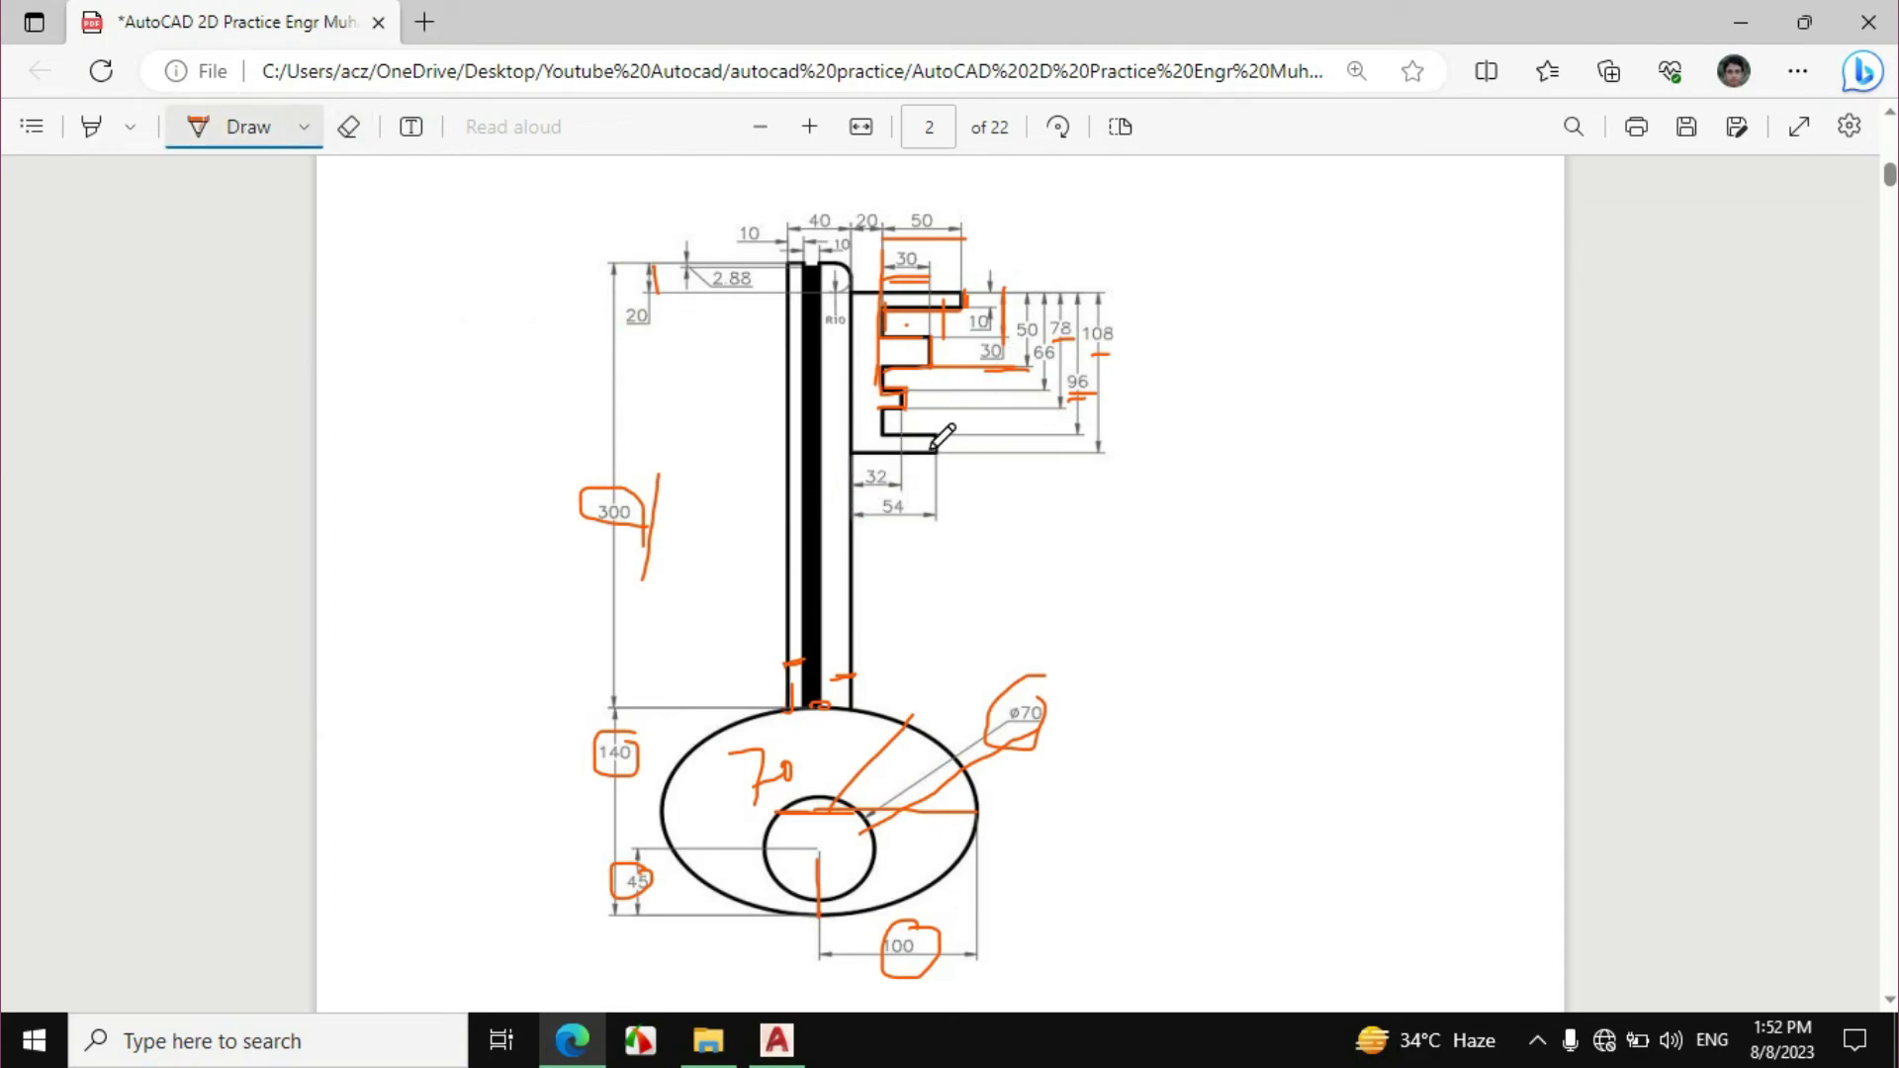
click(778, 1040)
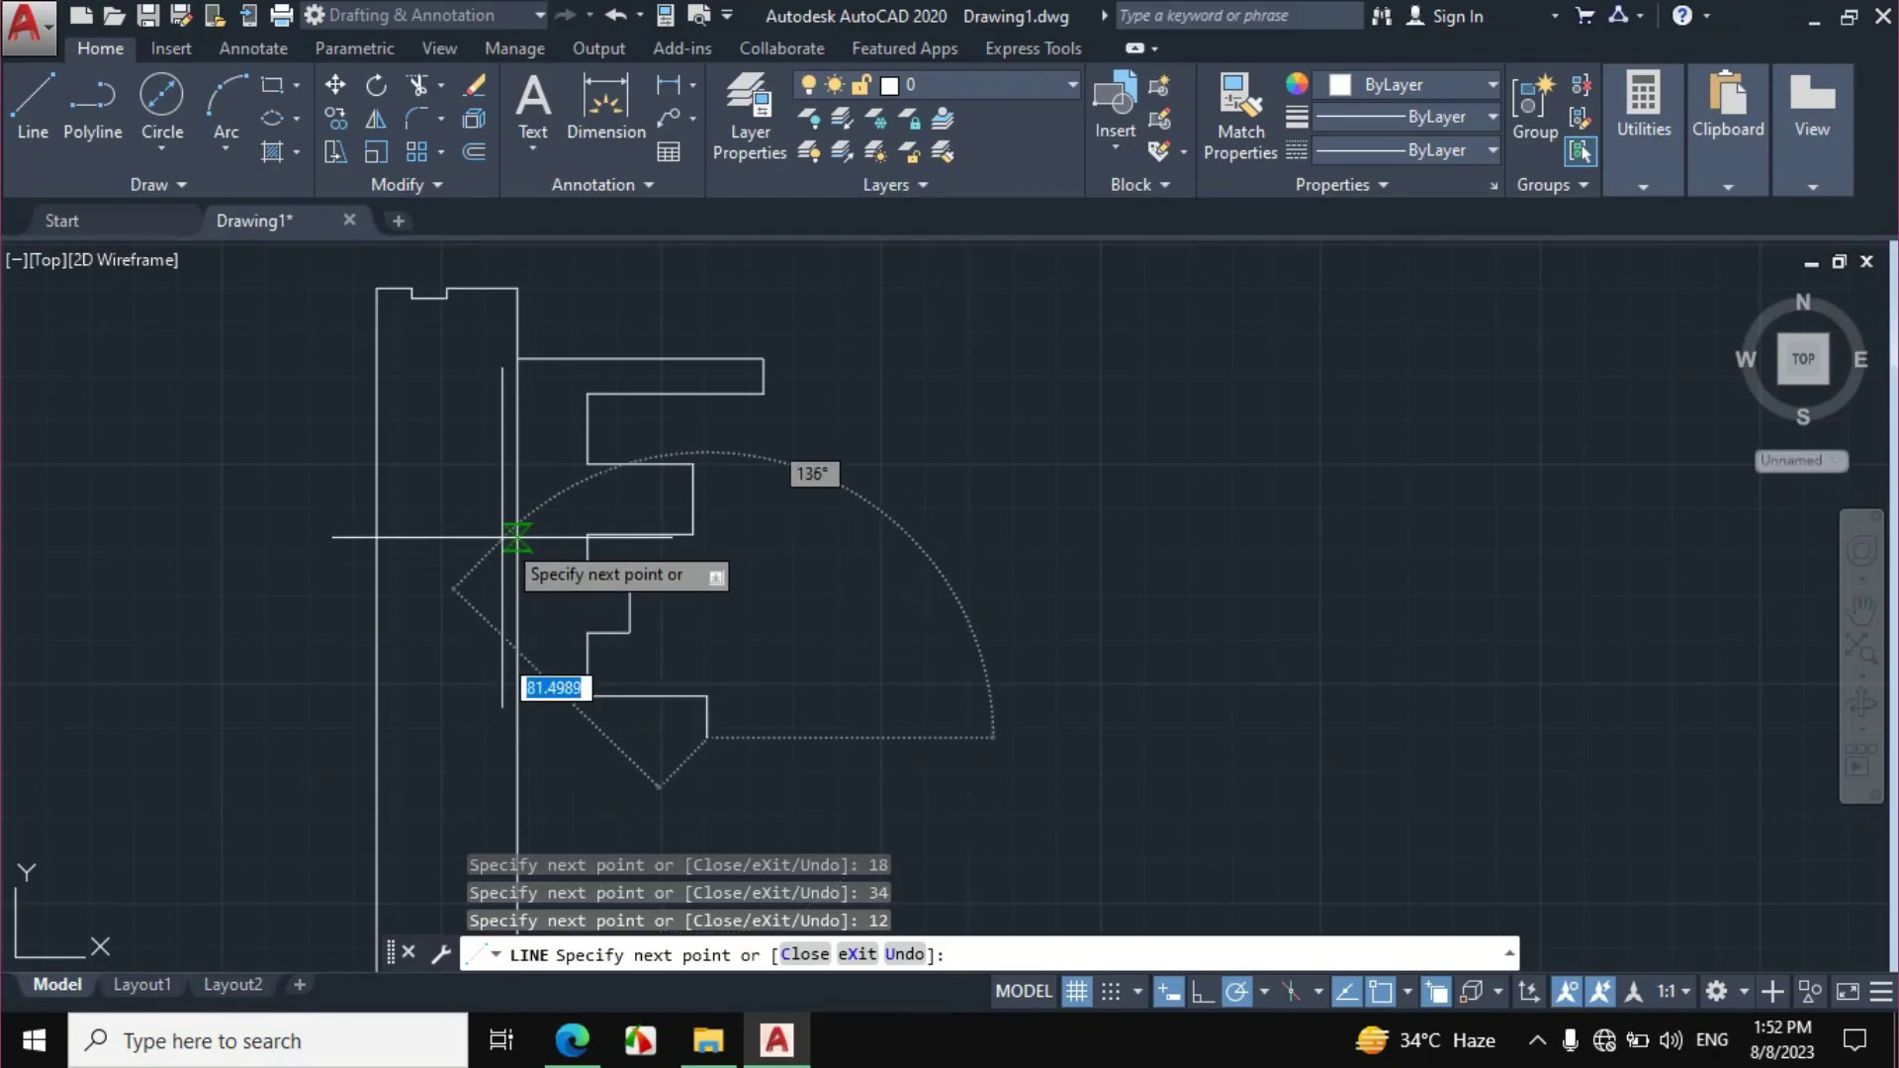
click(517, 736)
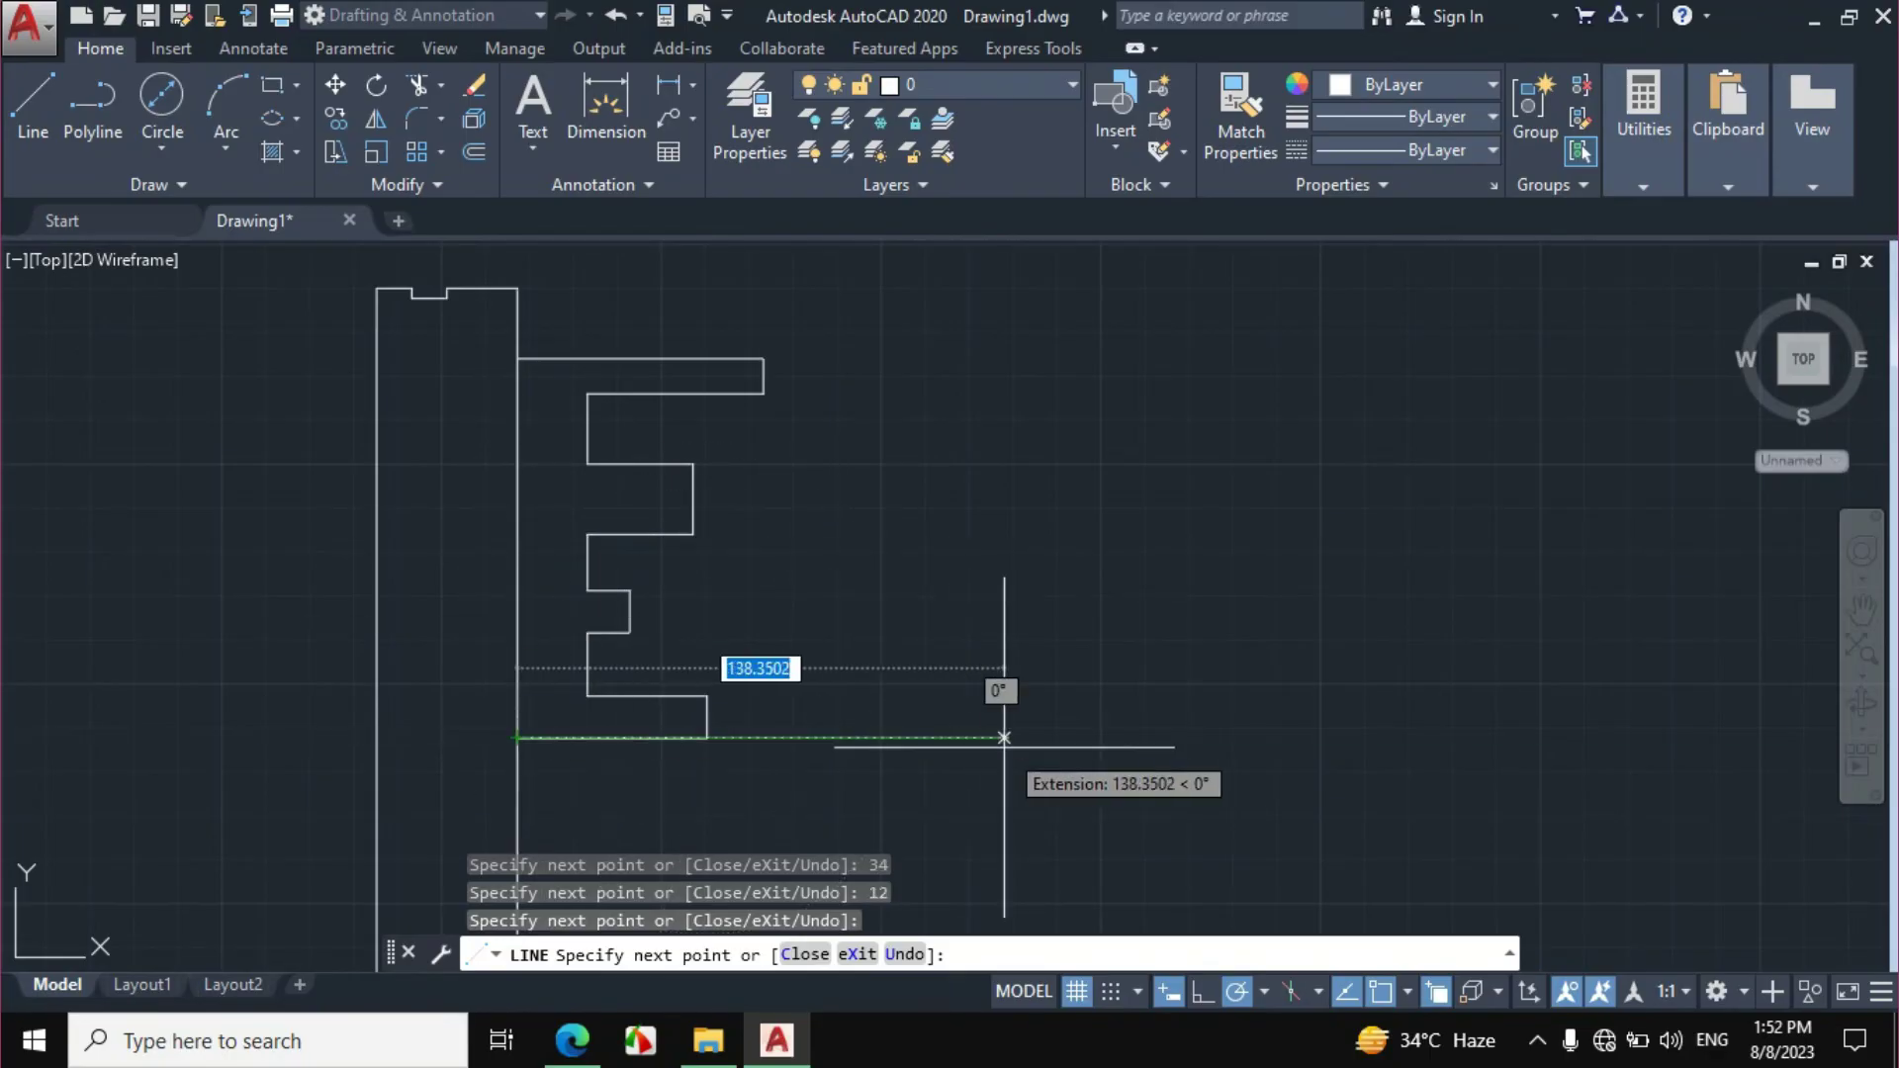
Draw a vertical line from the top of the shank down to its lower end.
key(Escape)
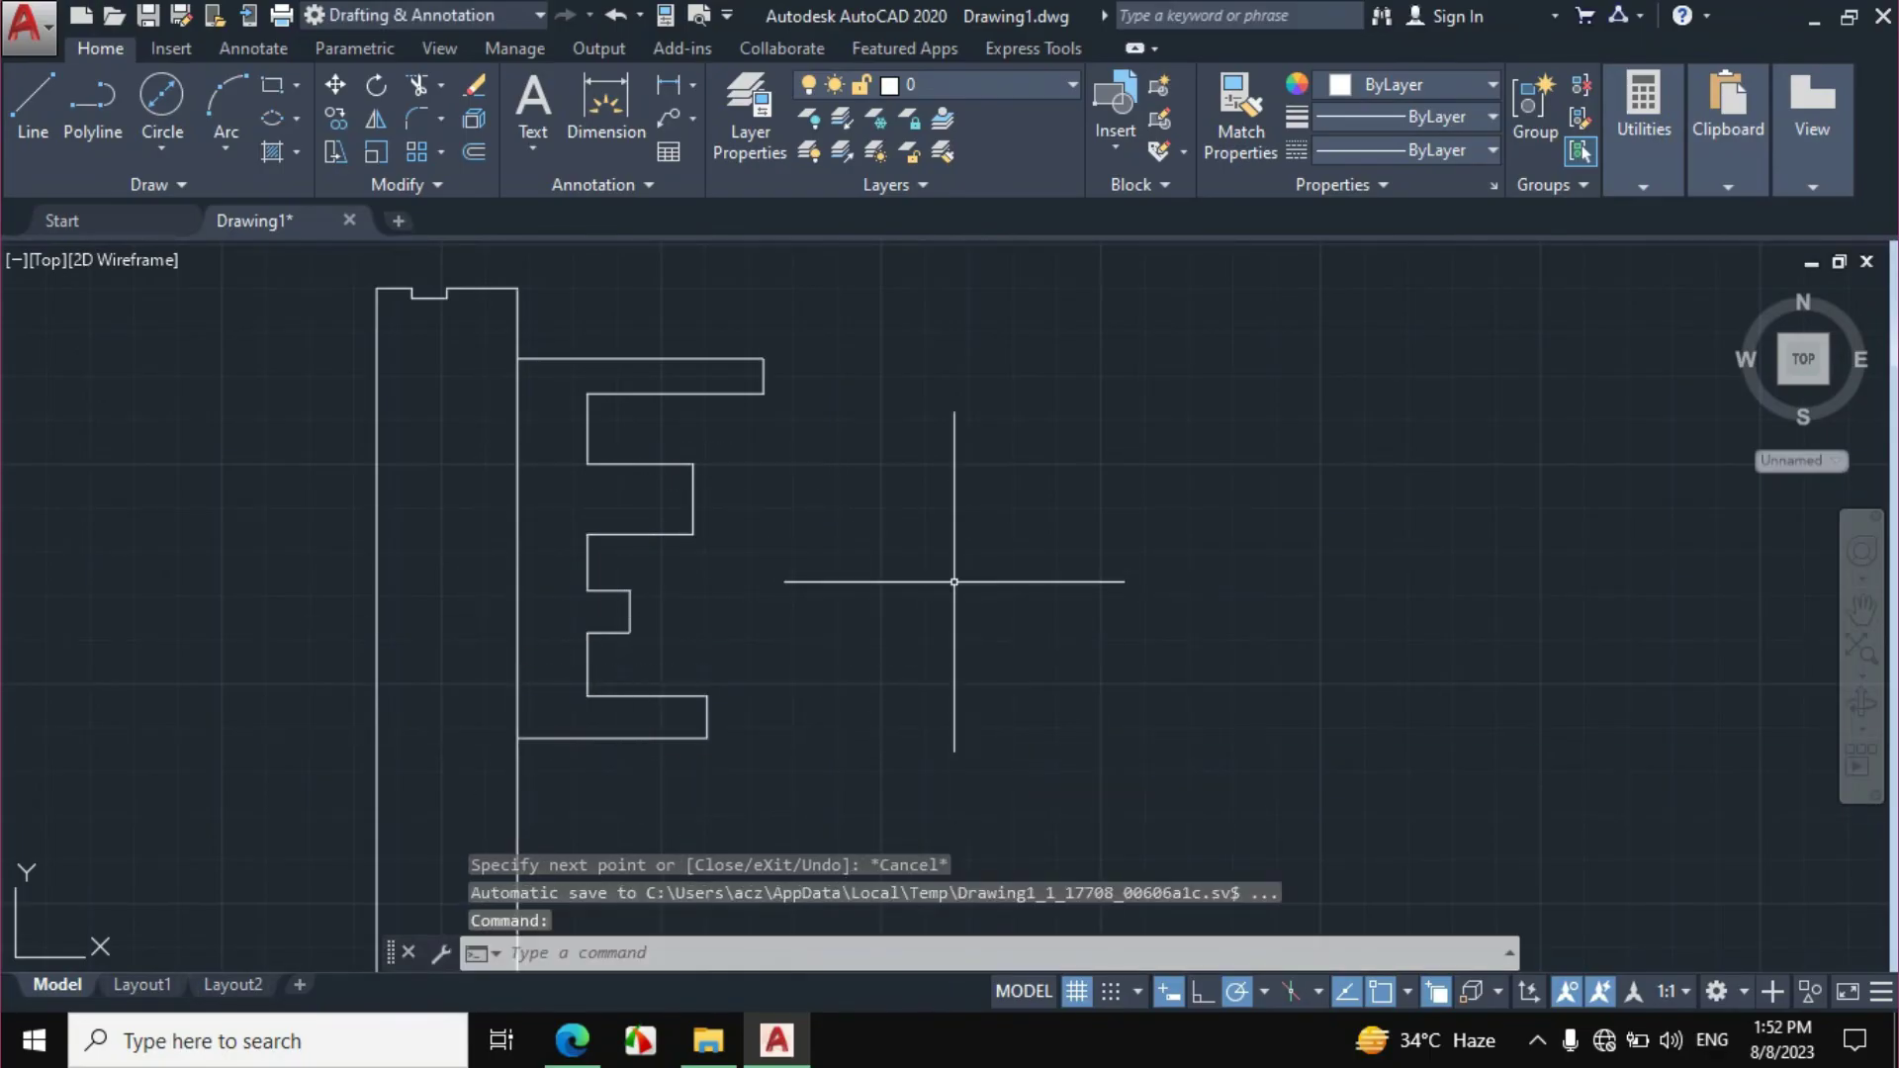
scroll(1207, 474, up, 2)
scroll(1264, 441, down, 4)
scroll(1265, 441, down, 3)
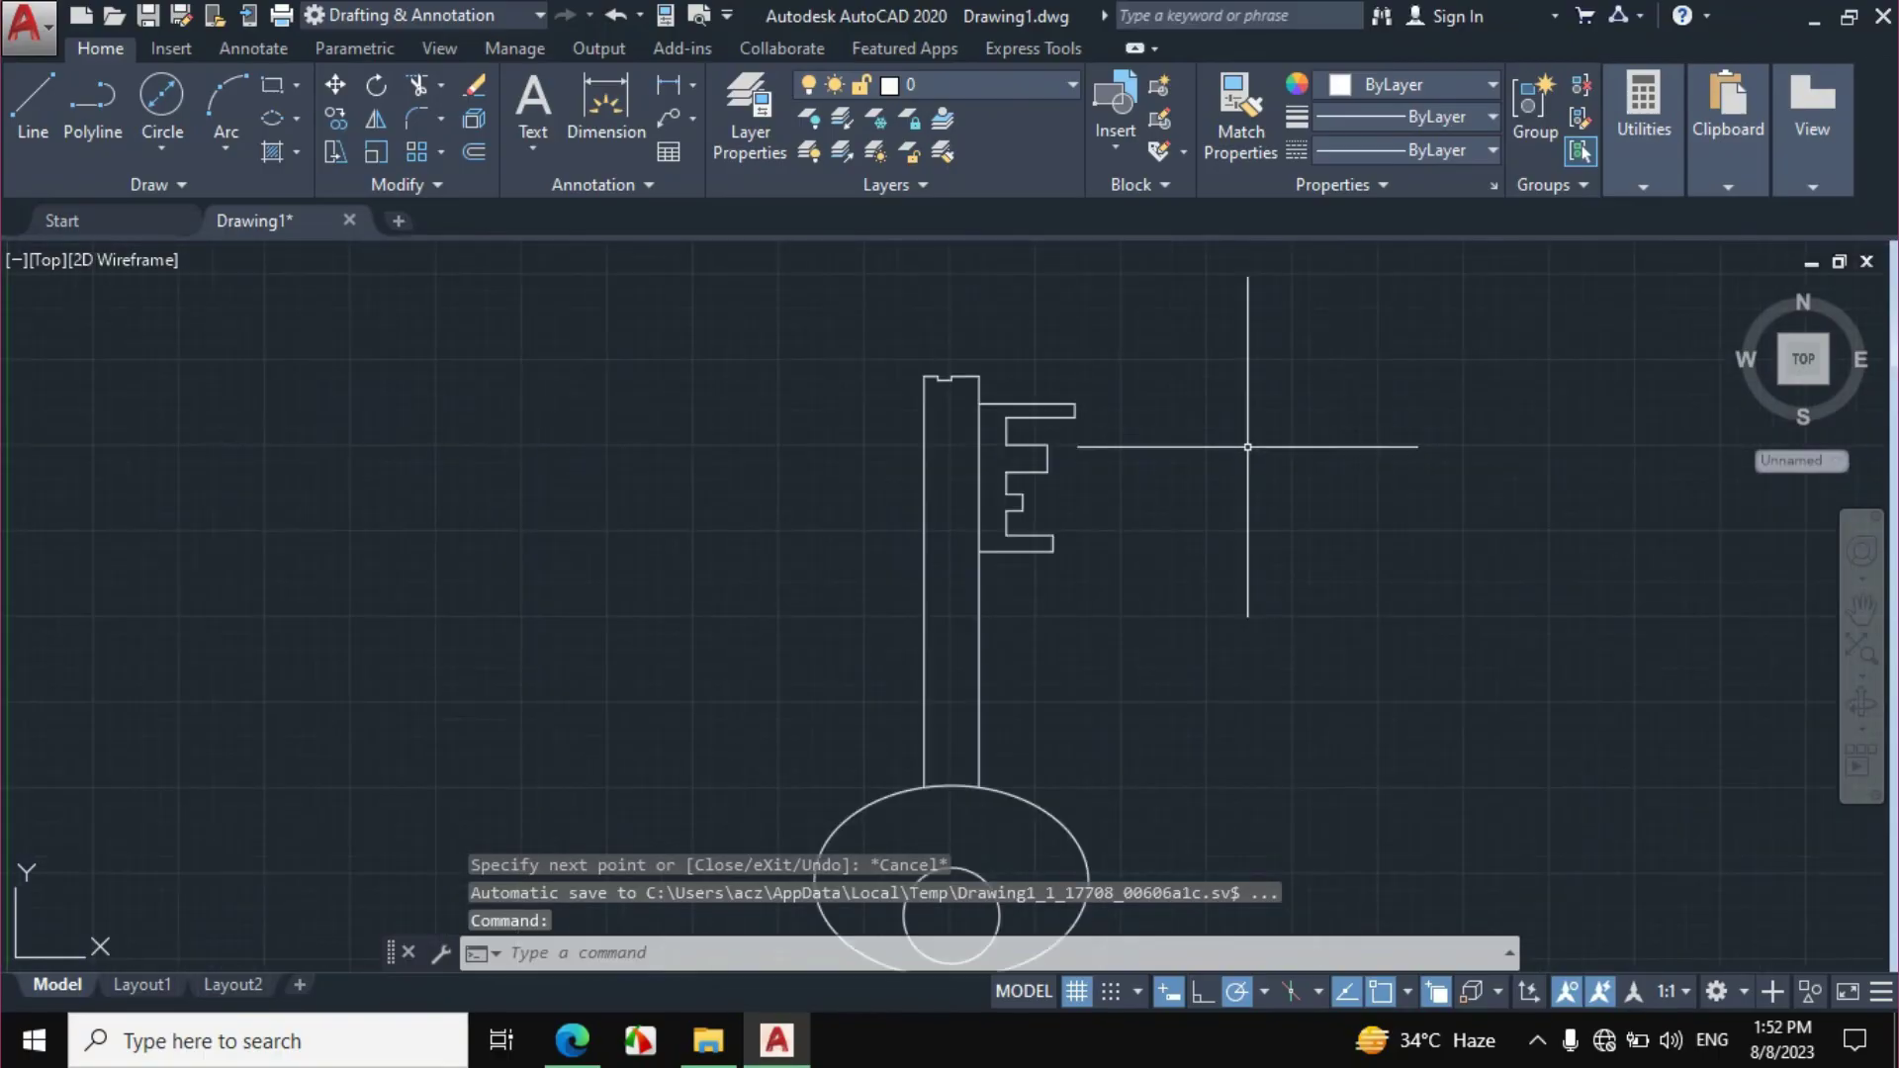
click(571, 1039)
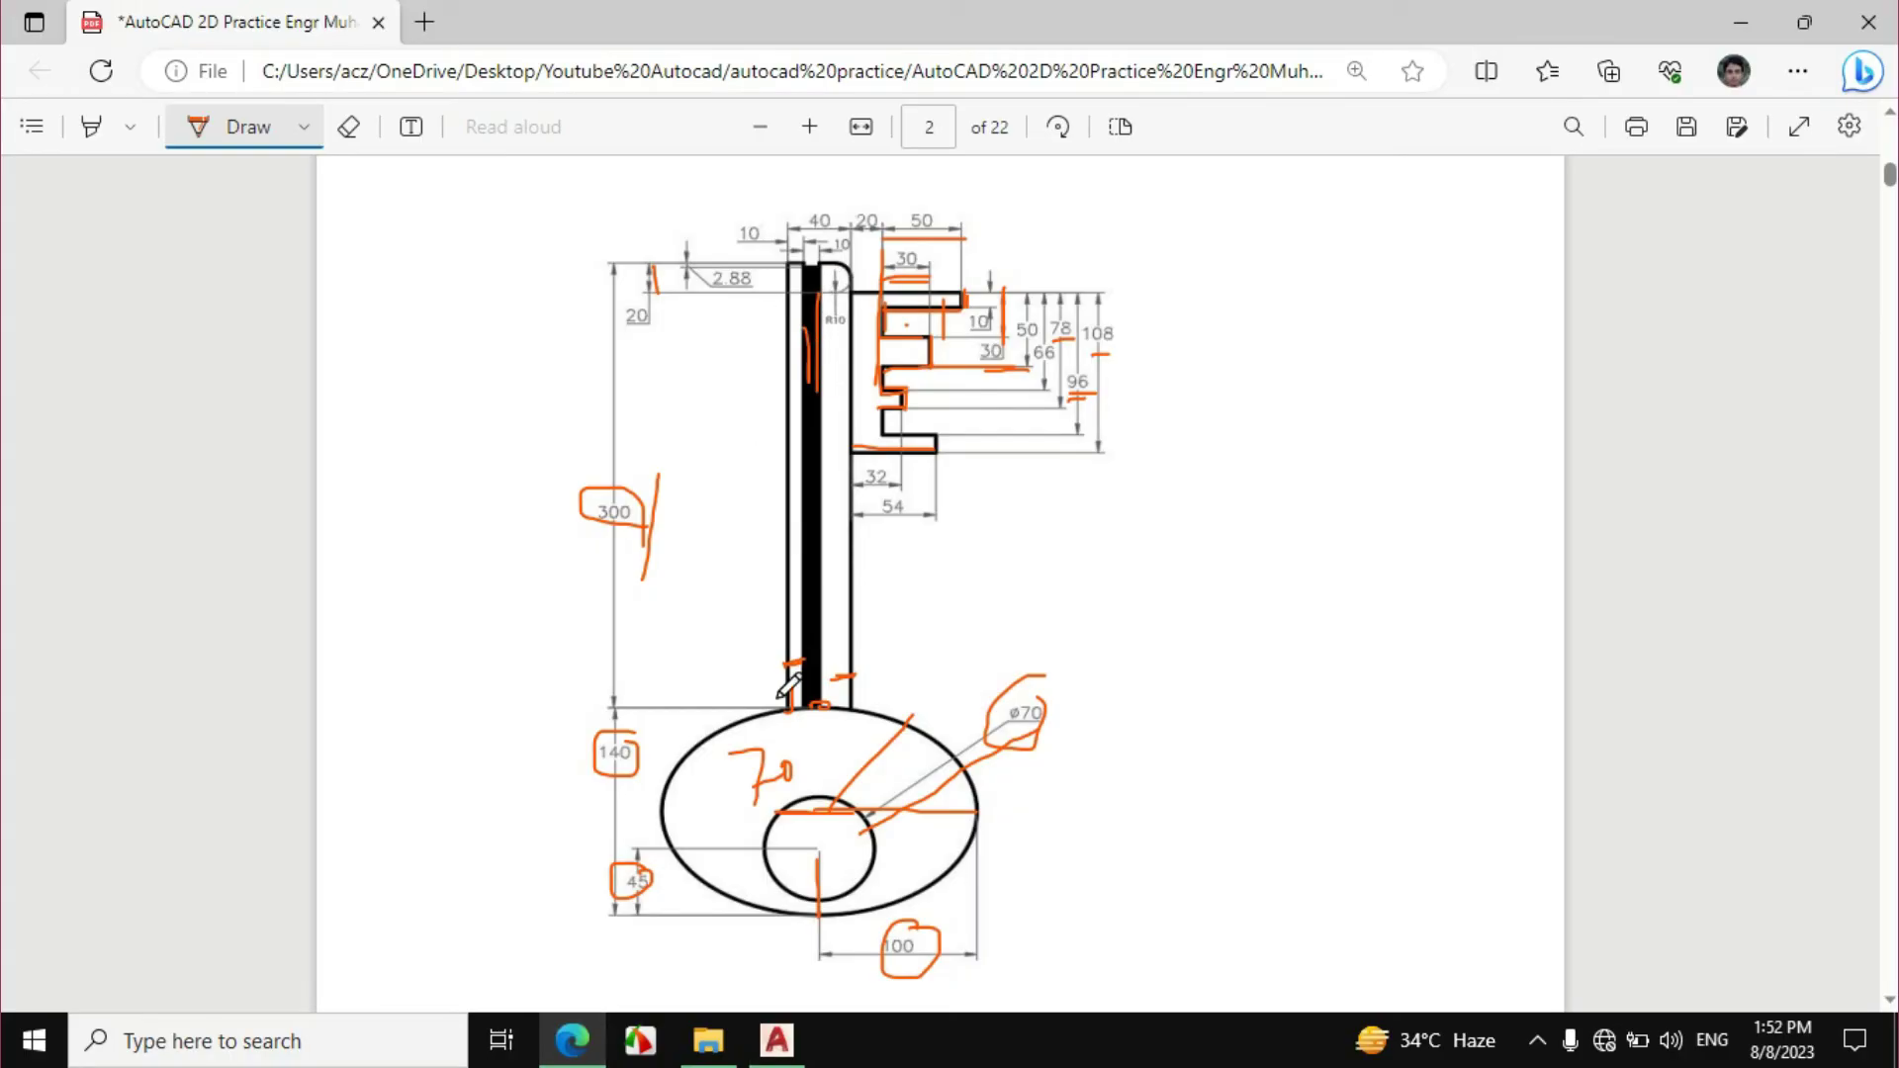
click(776, 1039)
scroll(989, 385, up, 3)
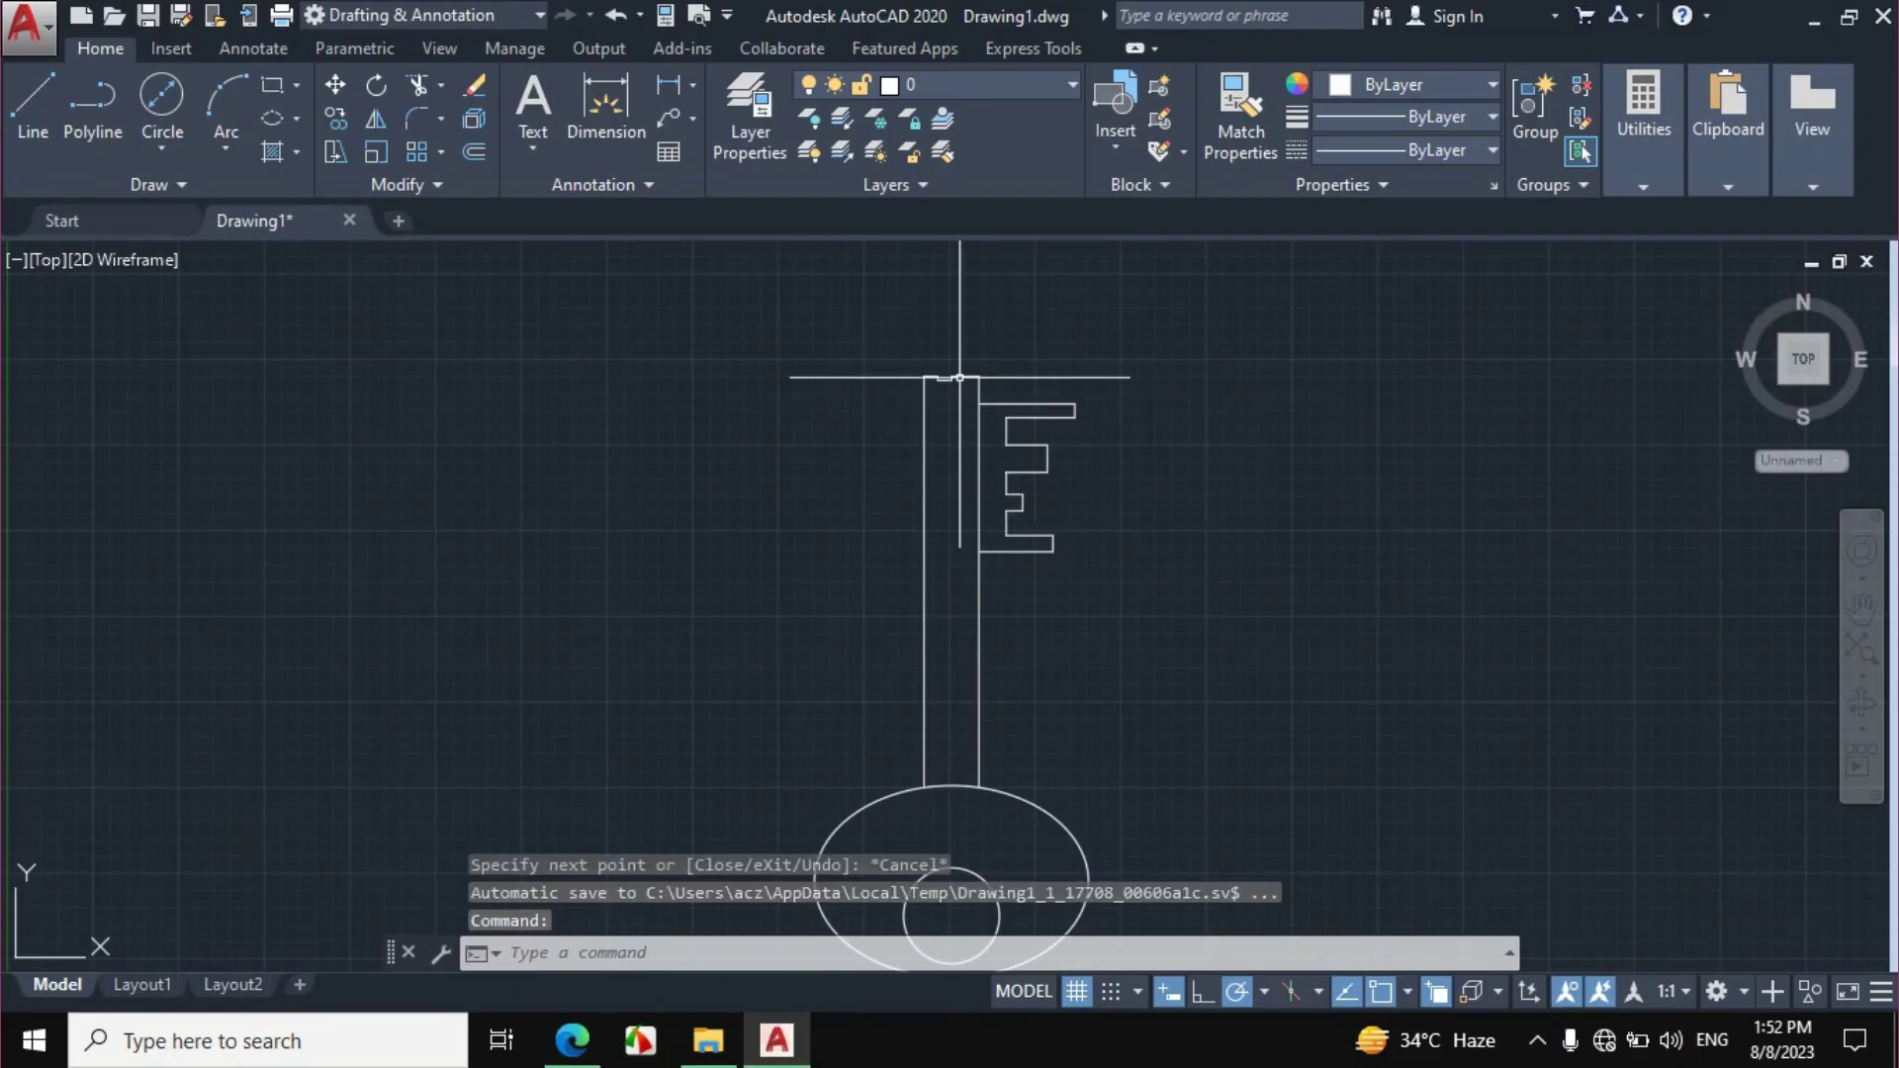
scroll(960, 377, up, 5)
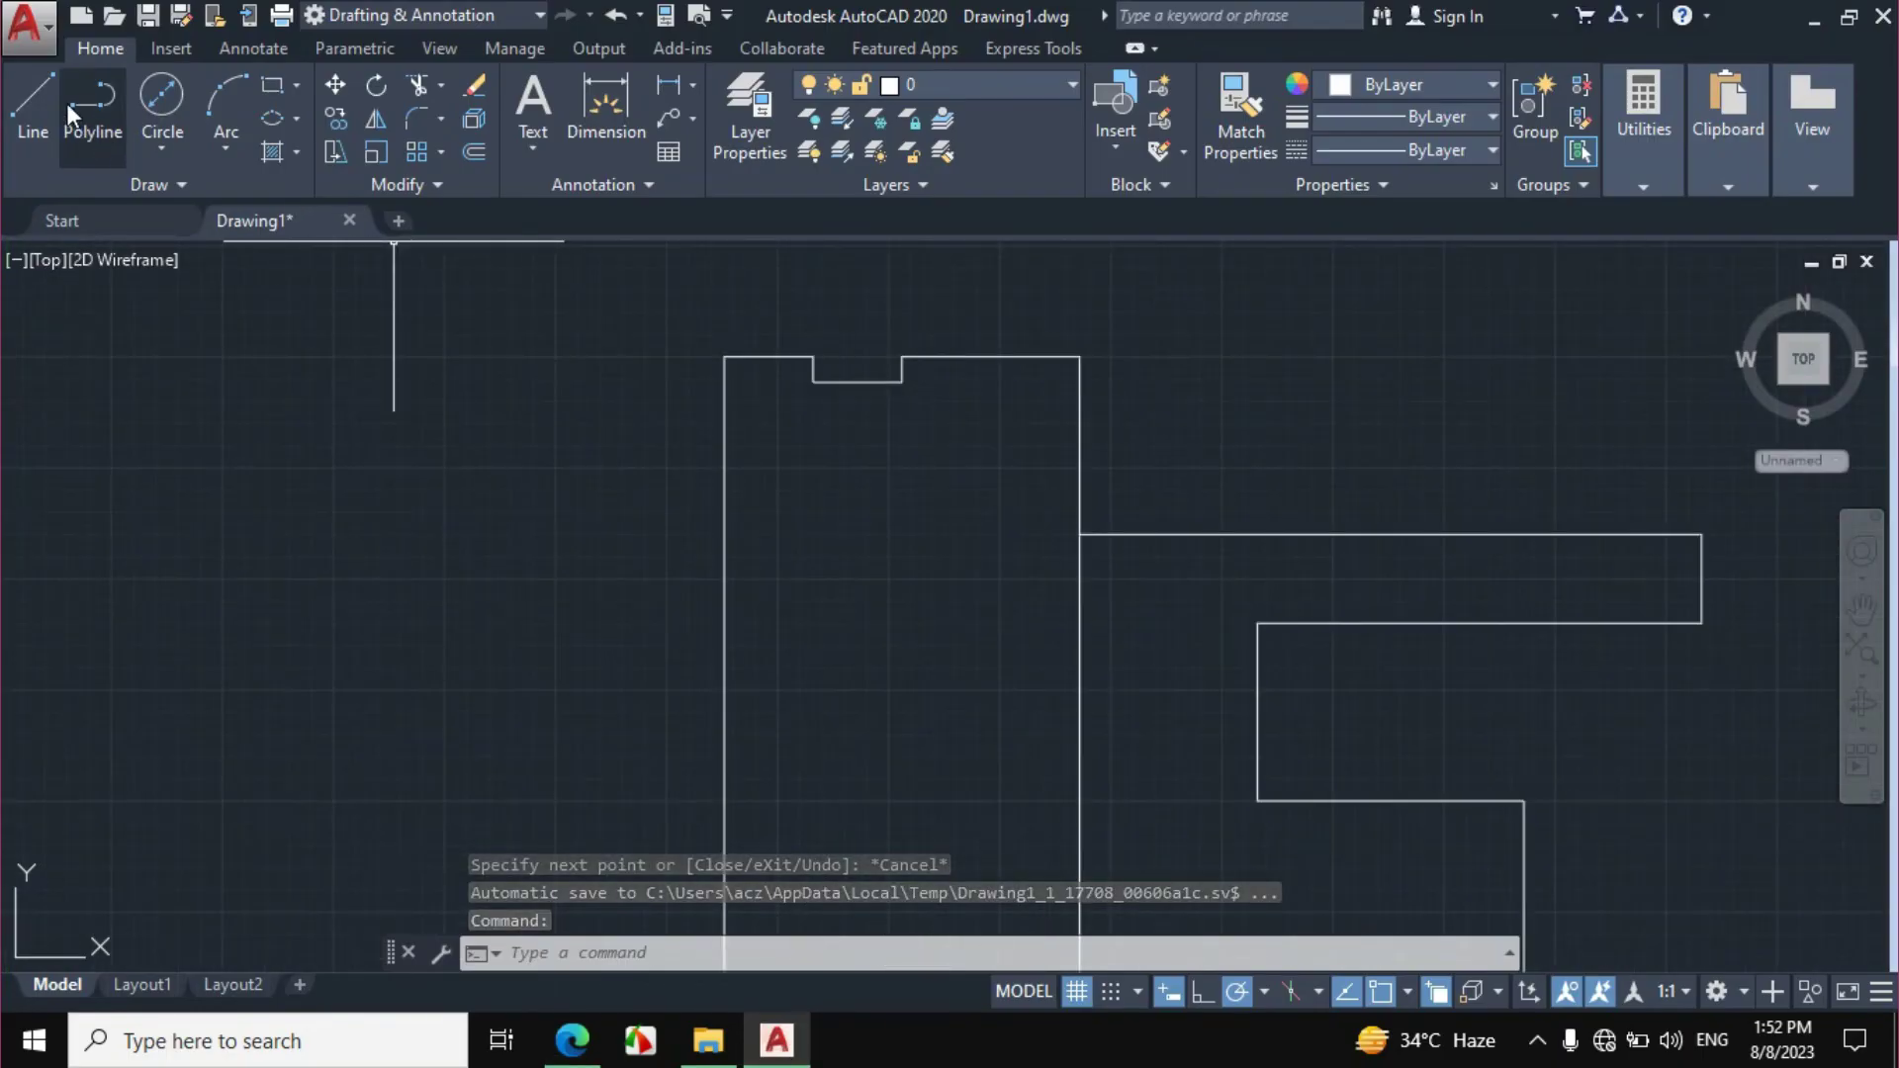
click(25, 97)
click(902, 380)
scroll(954, 347, down, 8)
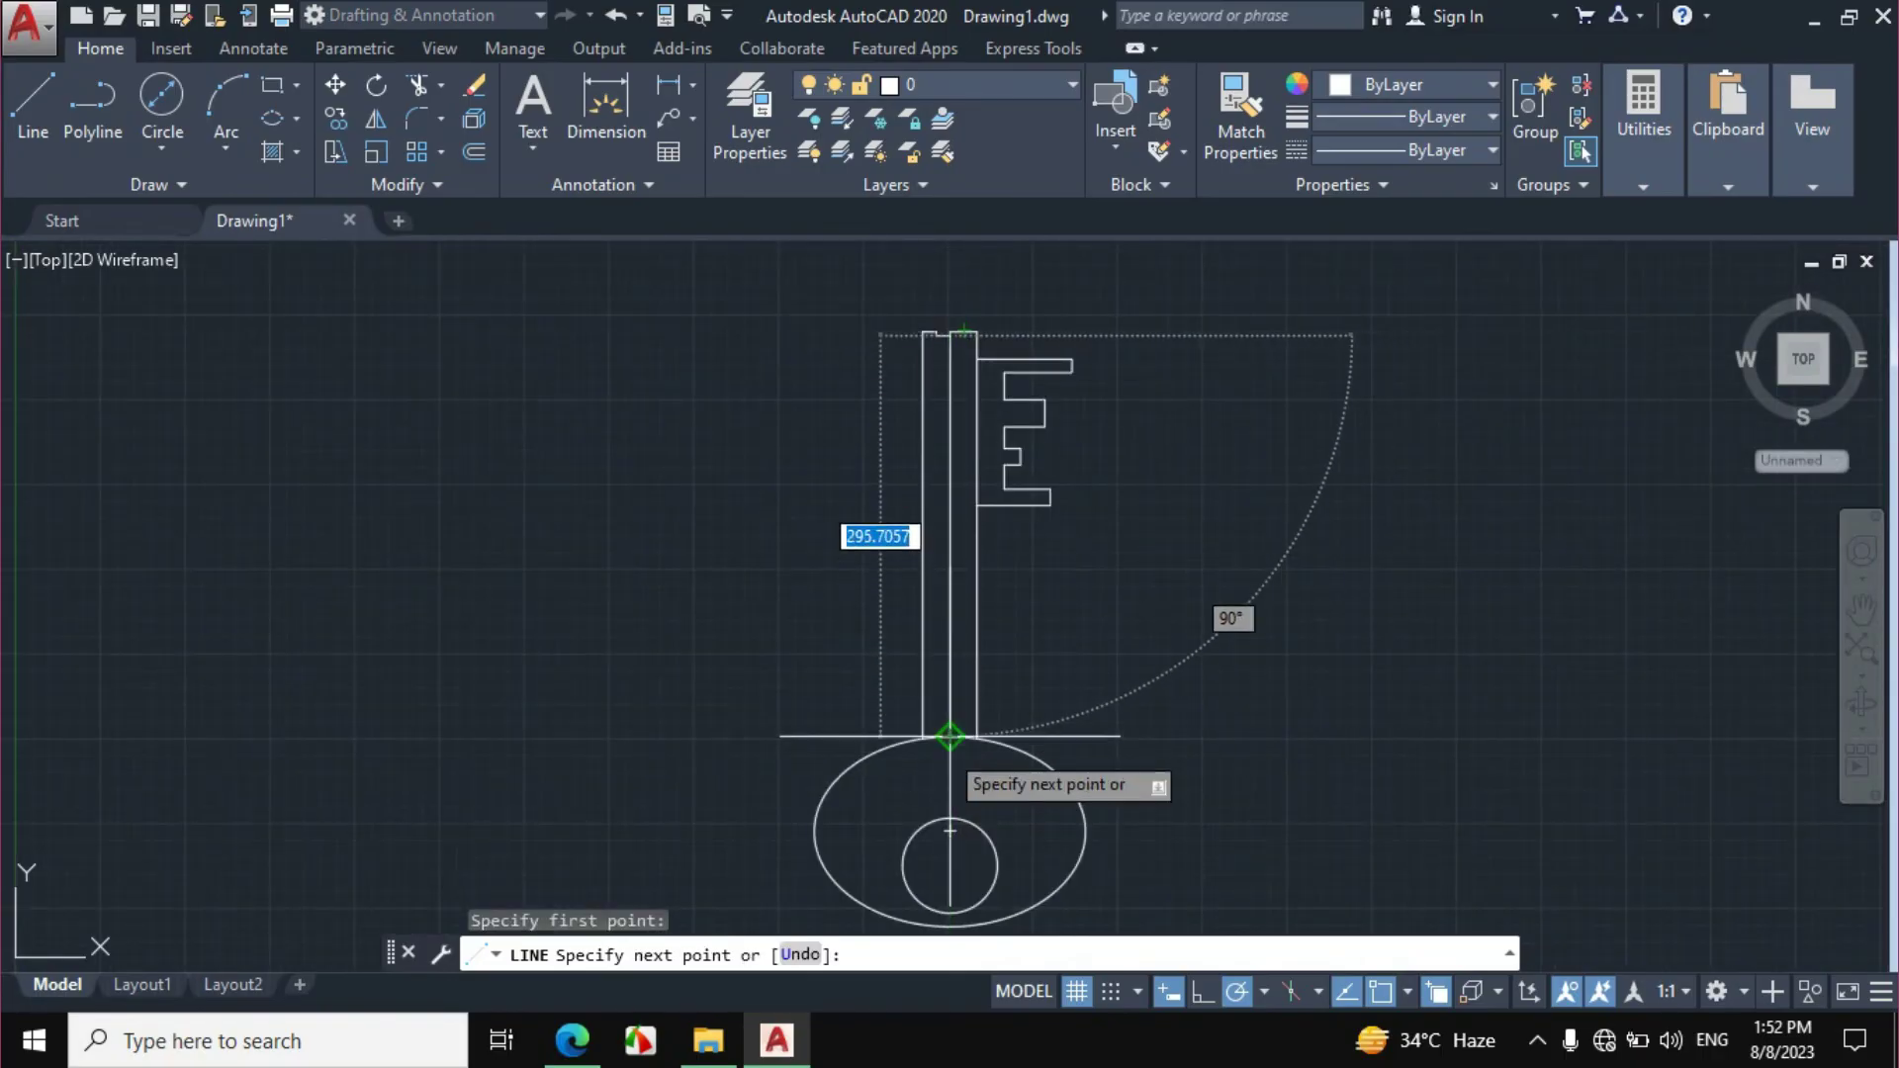
click(949, 740)
key(Escape)
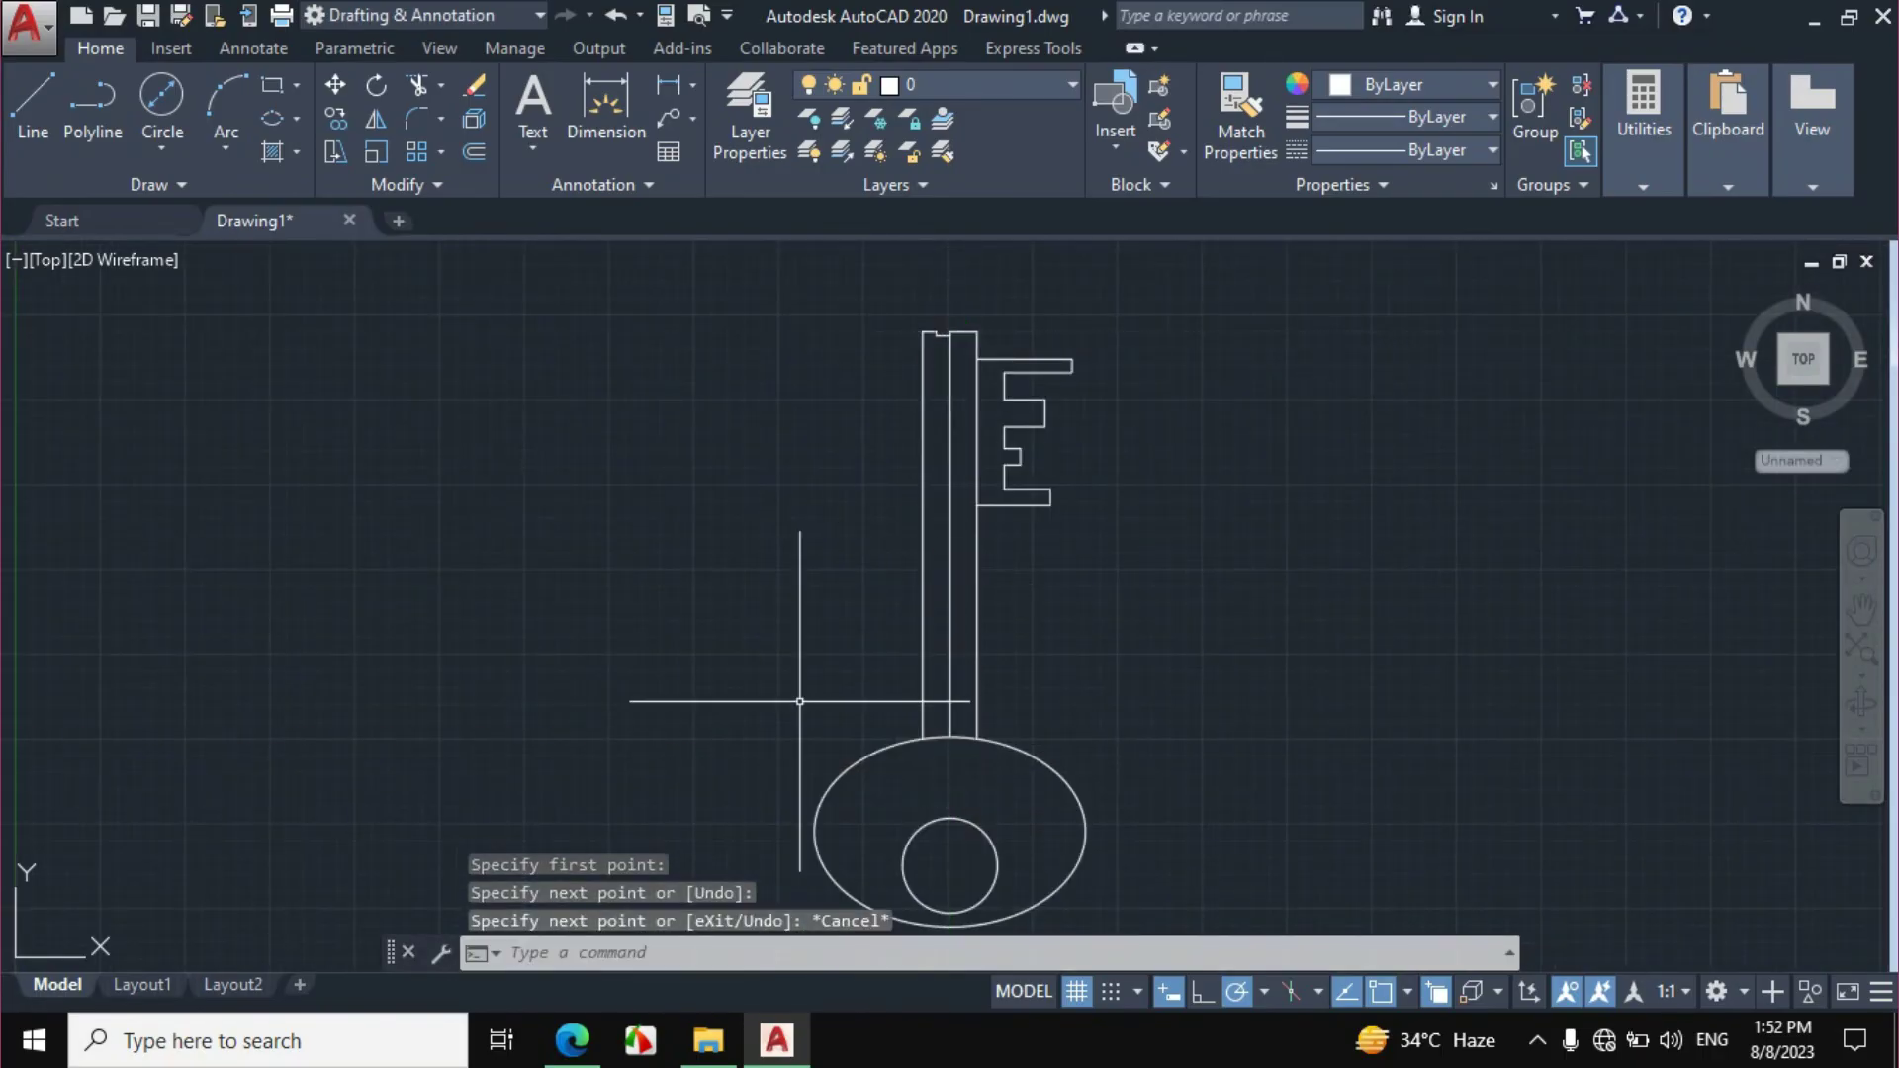
Draw the second slot line from the notch corner down to the ellipse.
key(Return)
scroll(924, 356, up, 8)
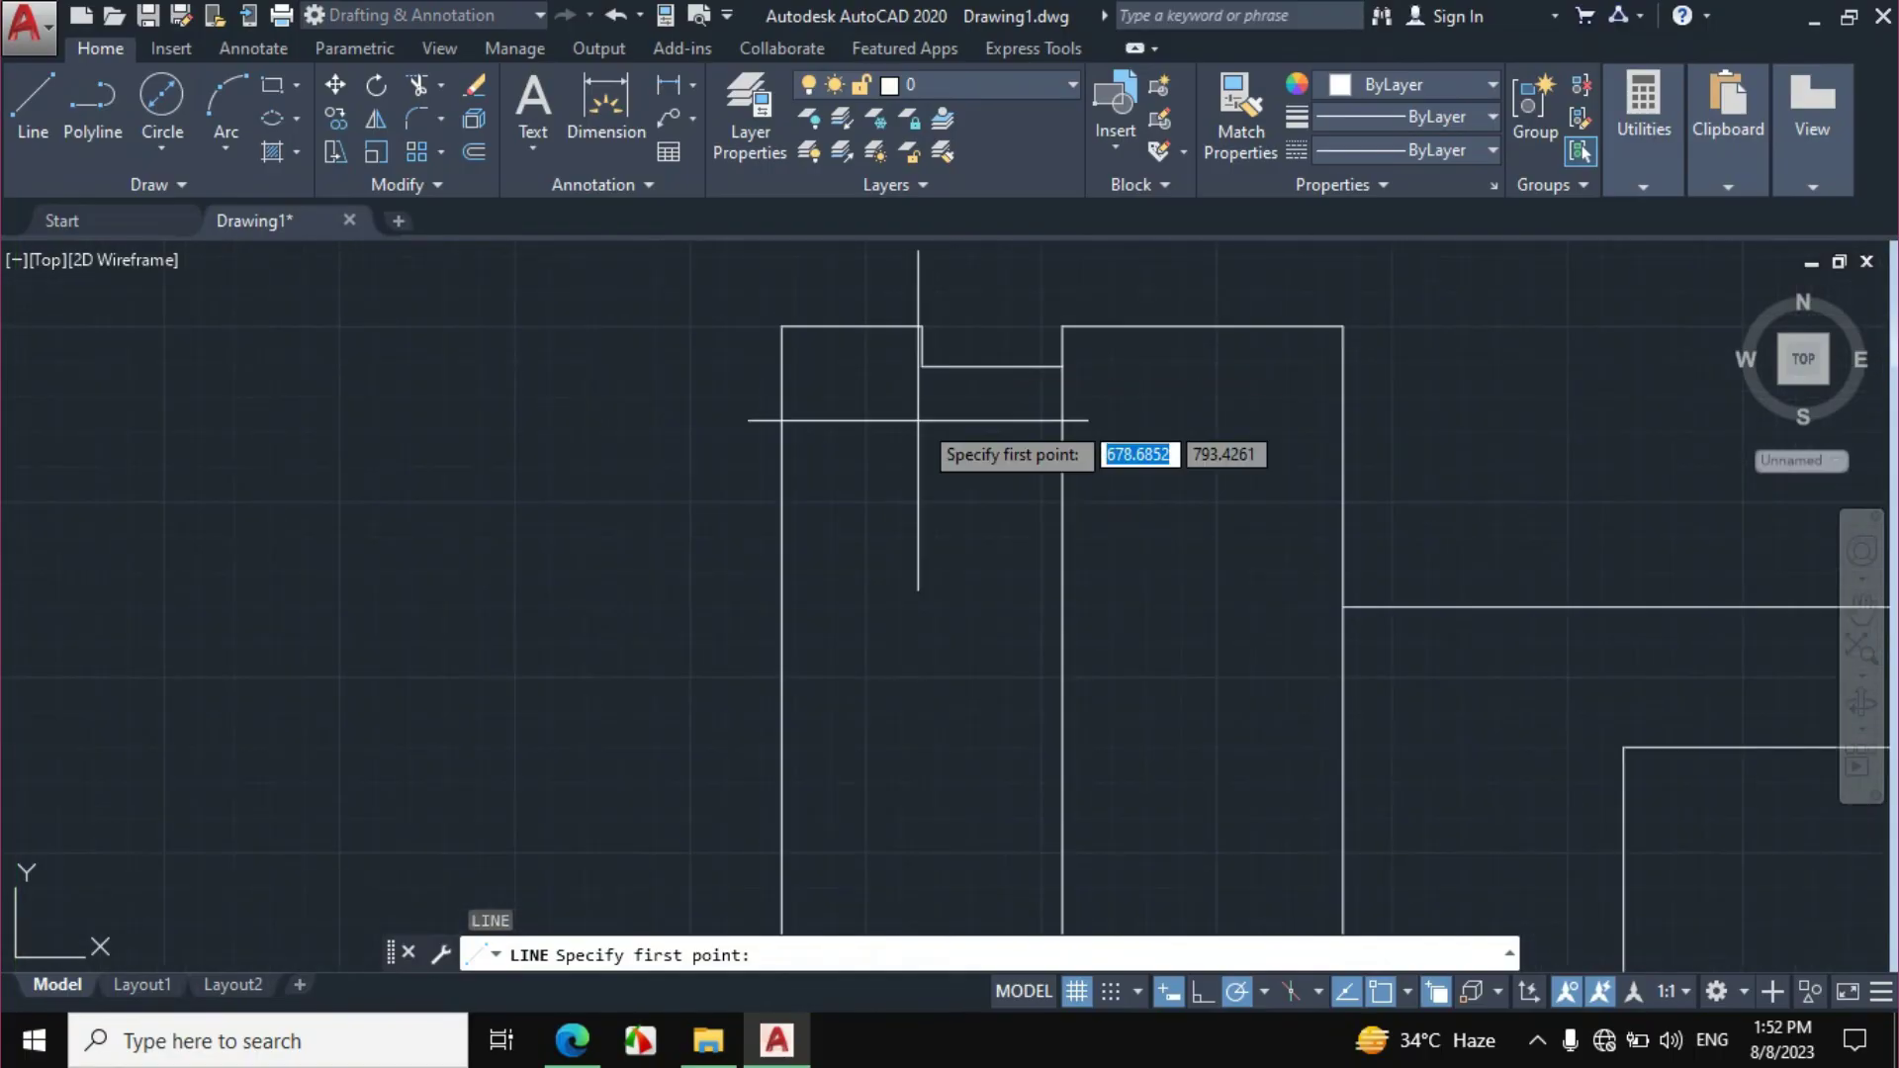
click(922, 369)
scroll(842, 426, down, 4)
scroll(850, 593, down, 3)
scroll(870, 811, up, 8)
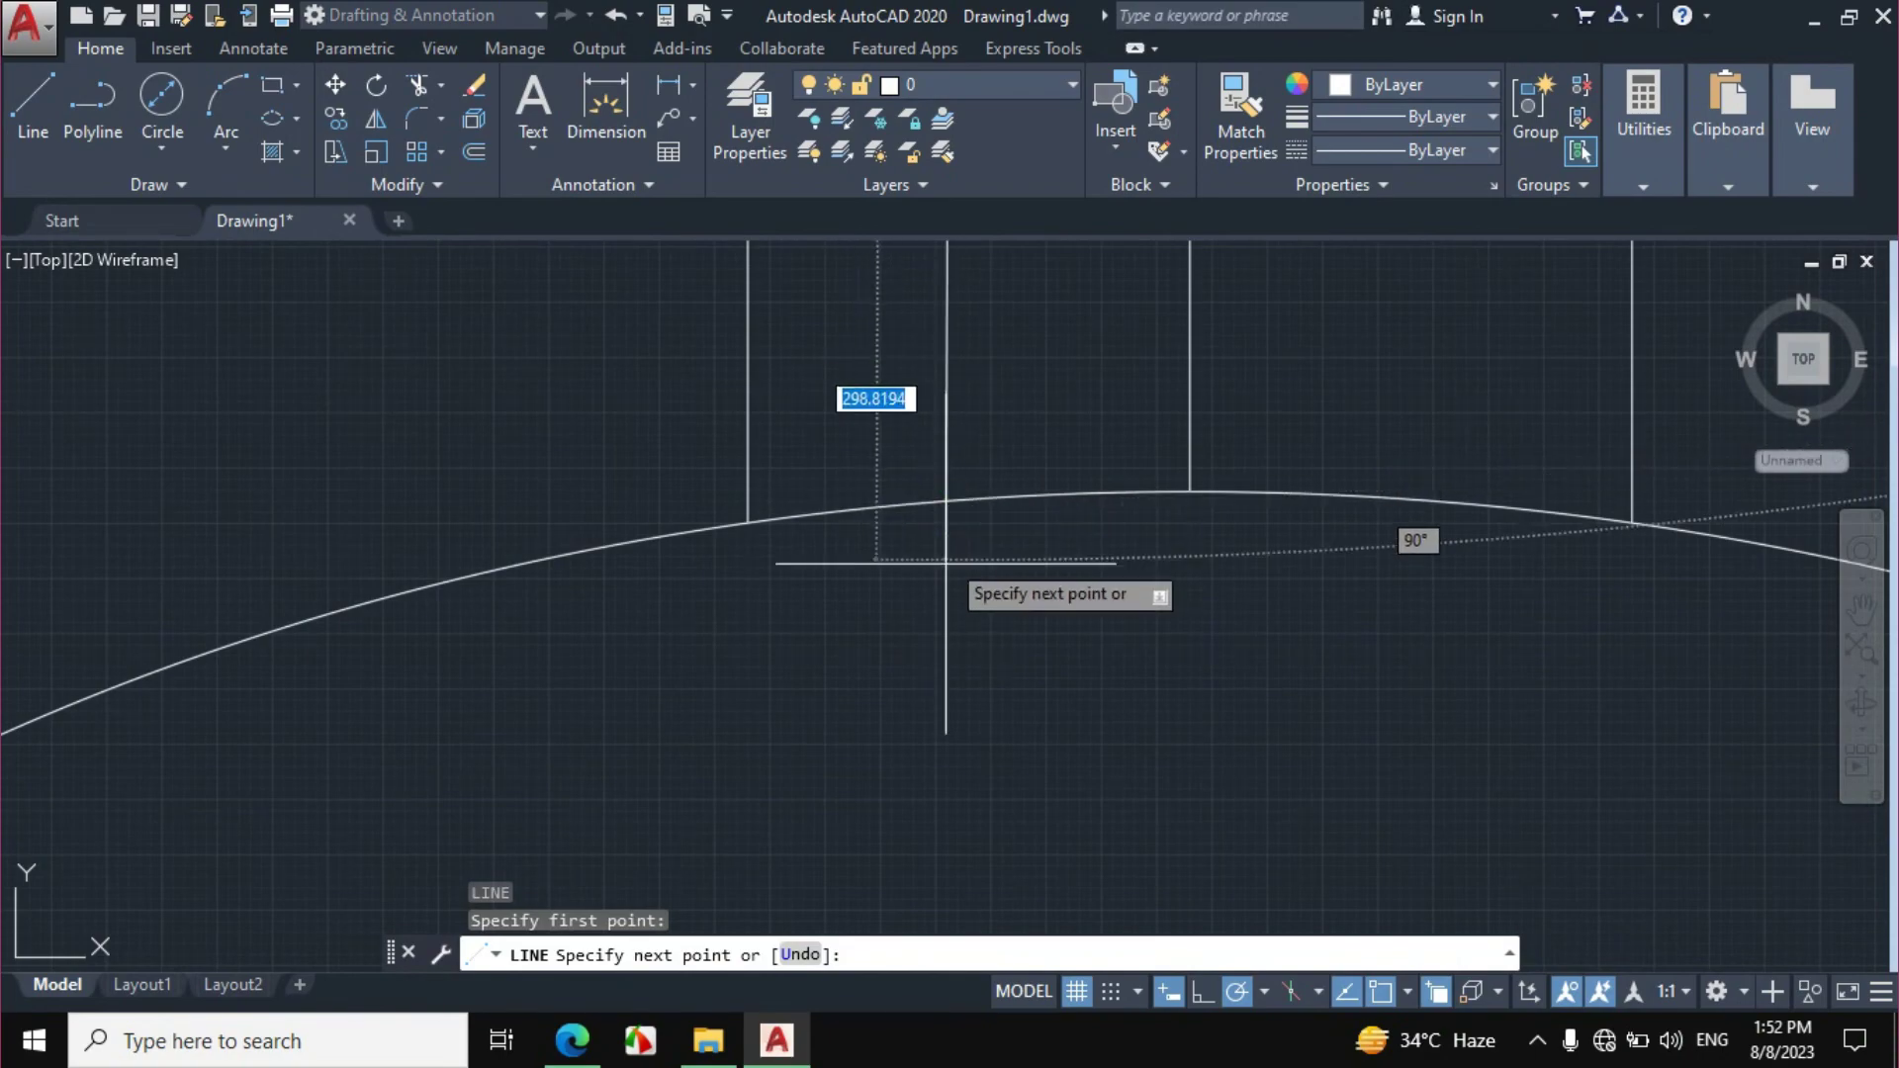
click(968, 680)
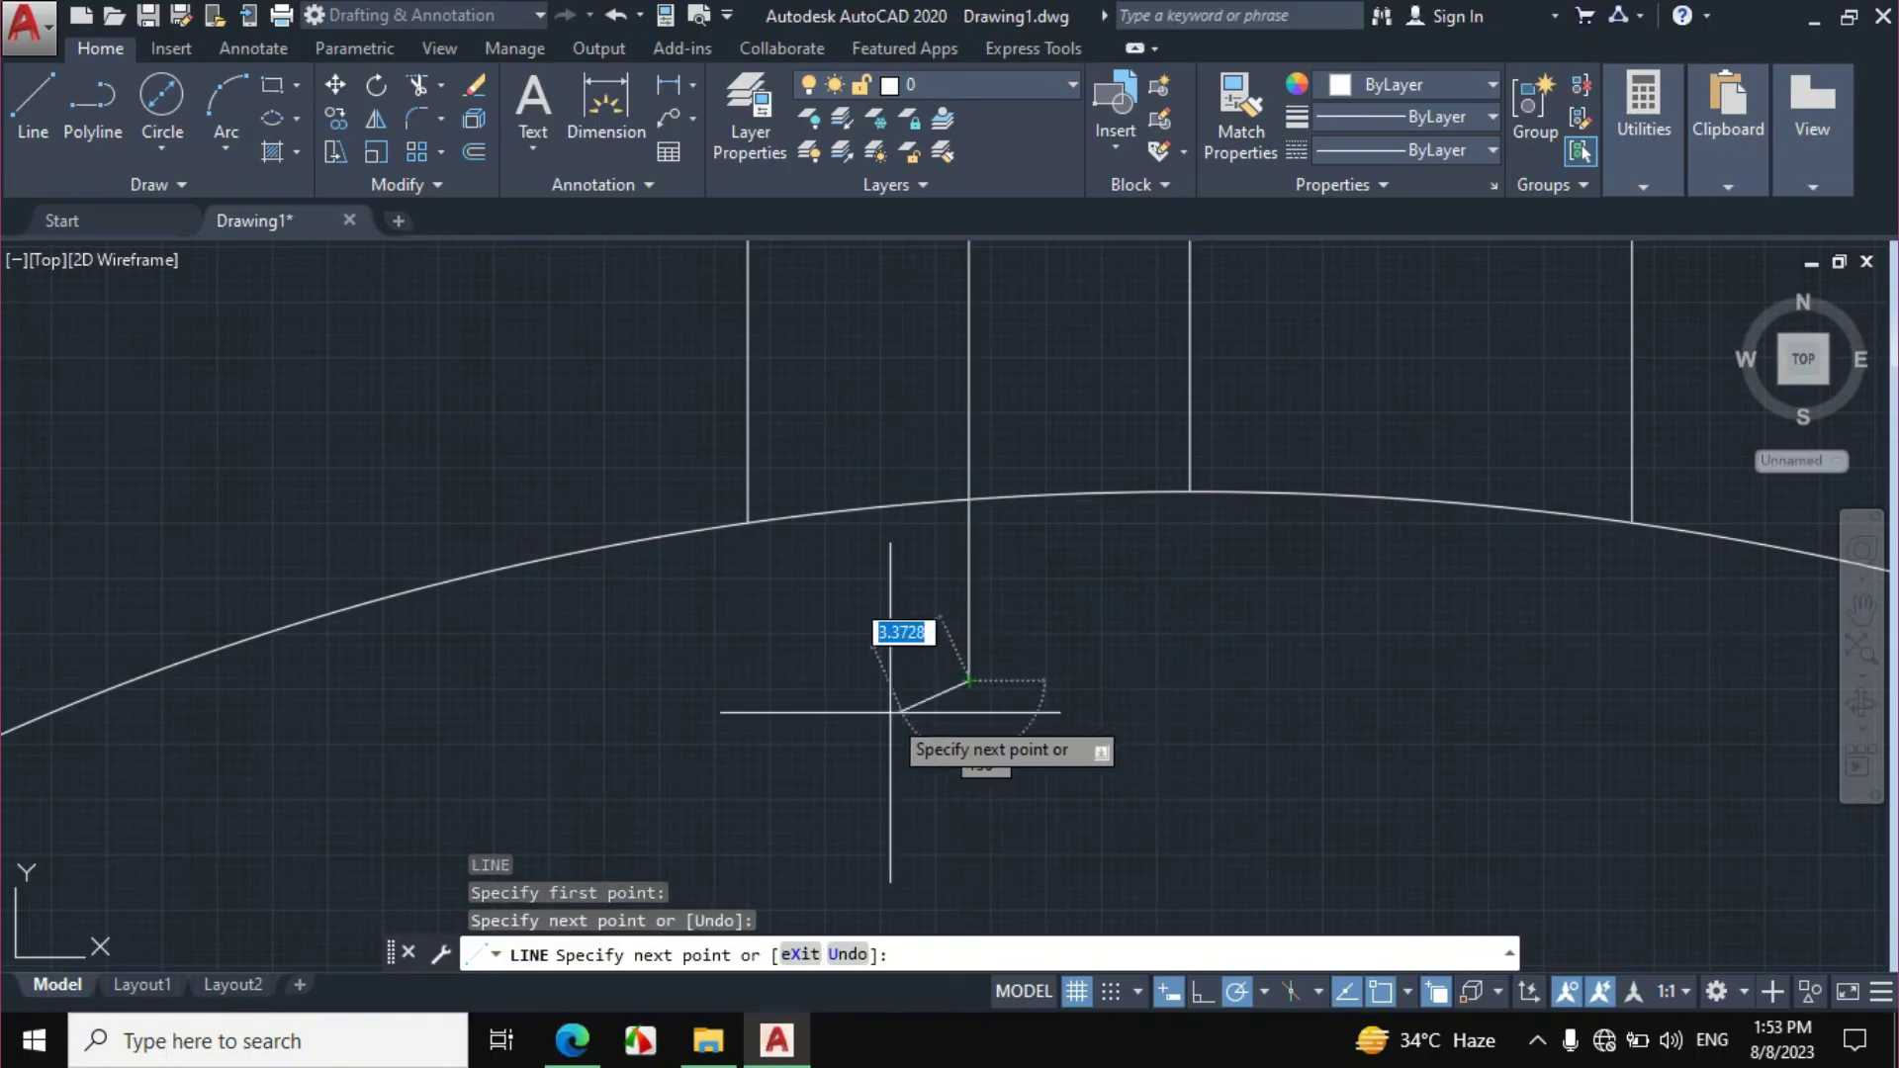
key(Escape)
Trim off the line stub overshooting the ellipse with TR.
text(tr)
key(Return)
click(1013, 699)
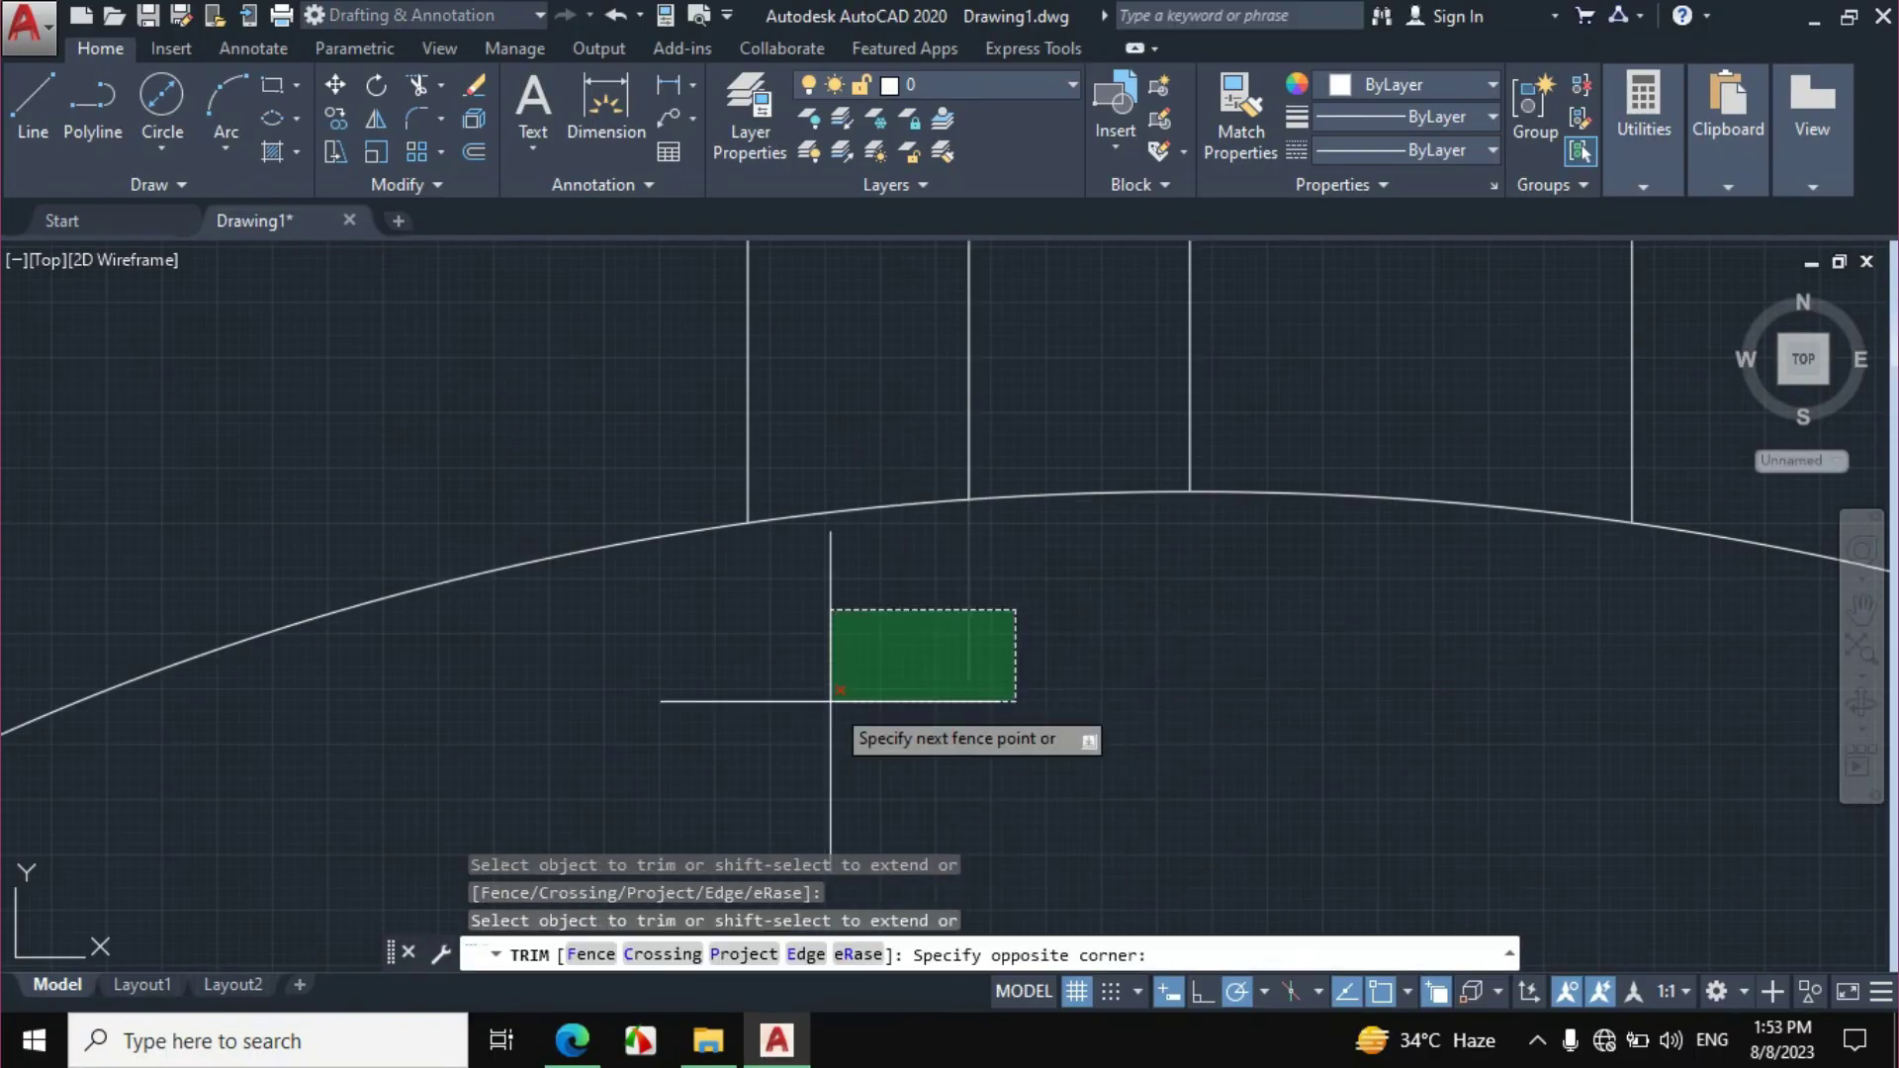
click(831, 614)
key(Escape)
scroll(692, 658, down, 10)
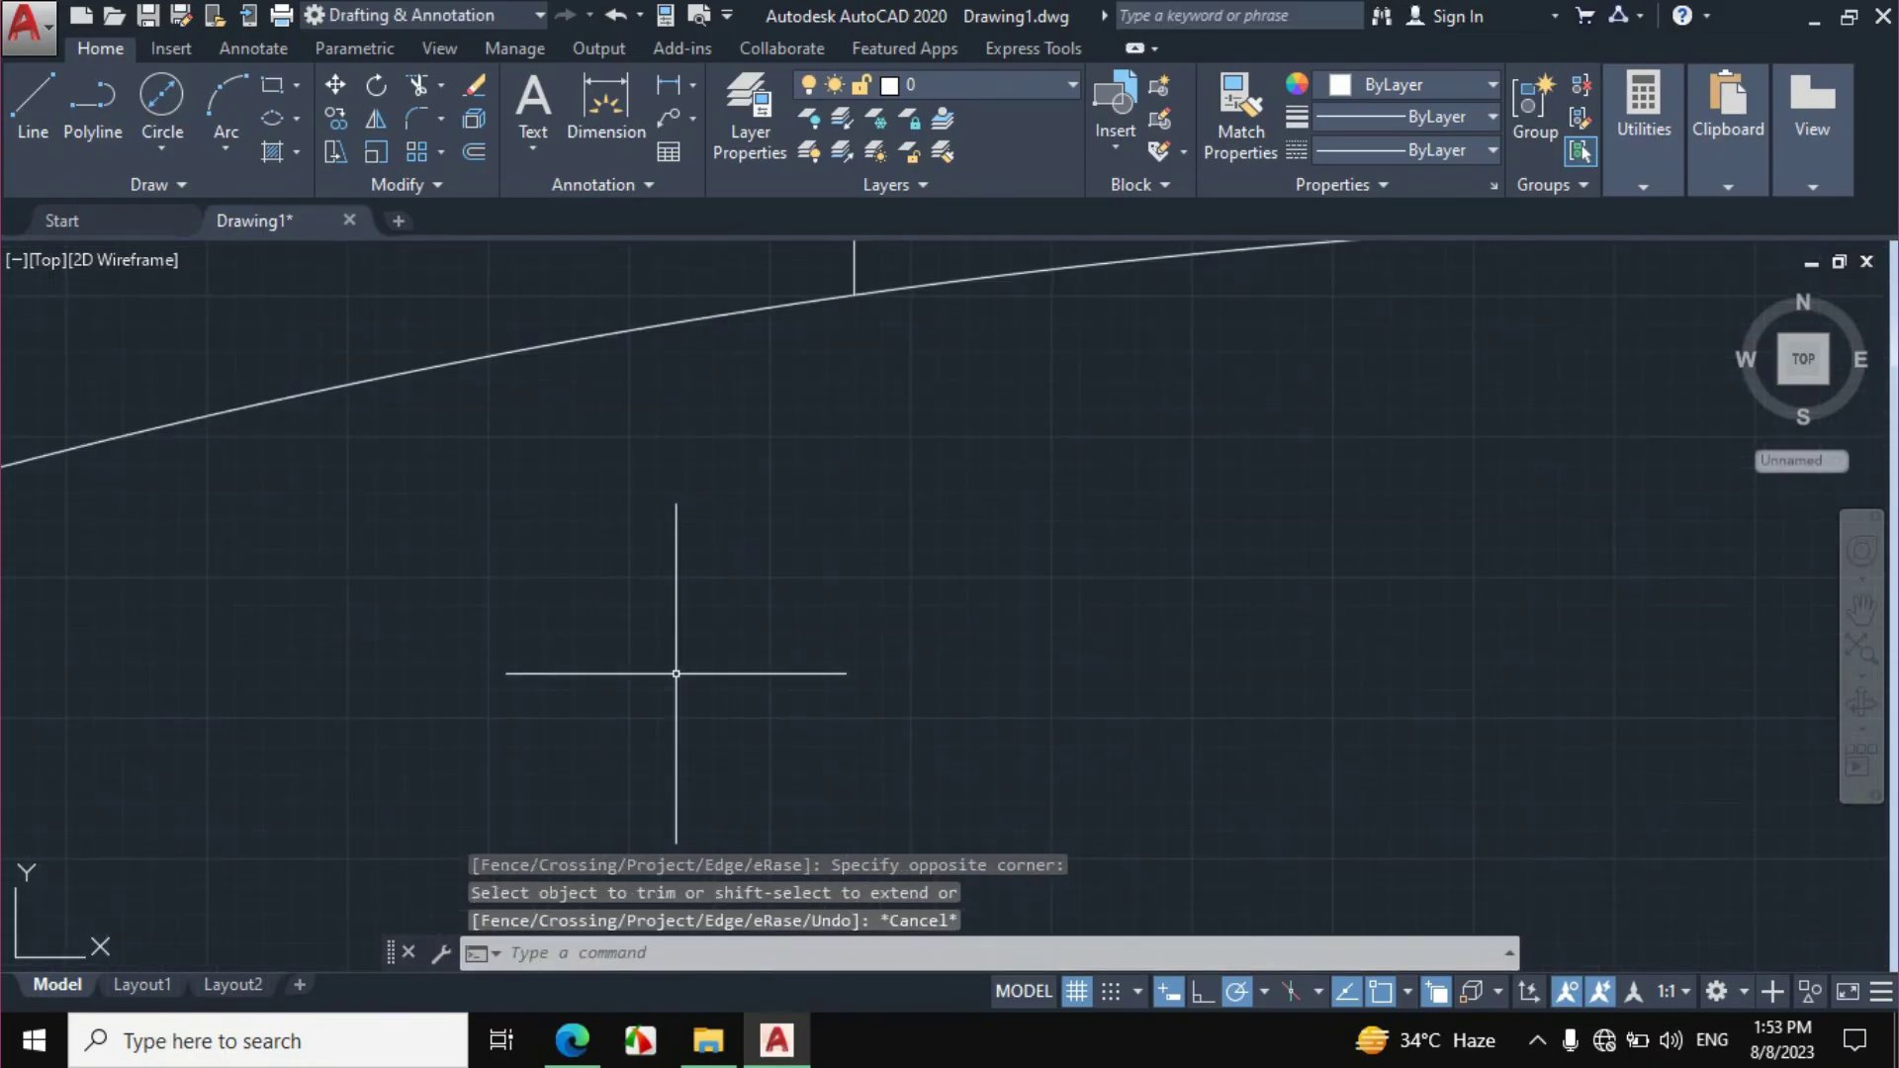
scroll(693, 633, down, 3)
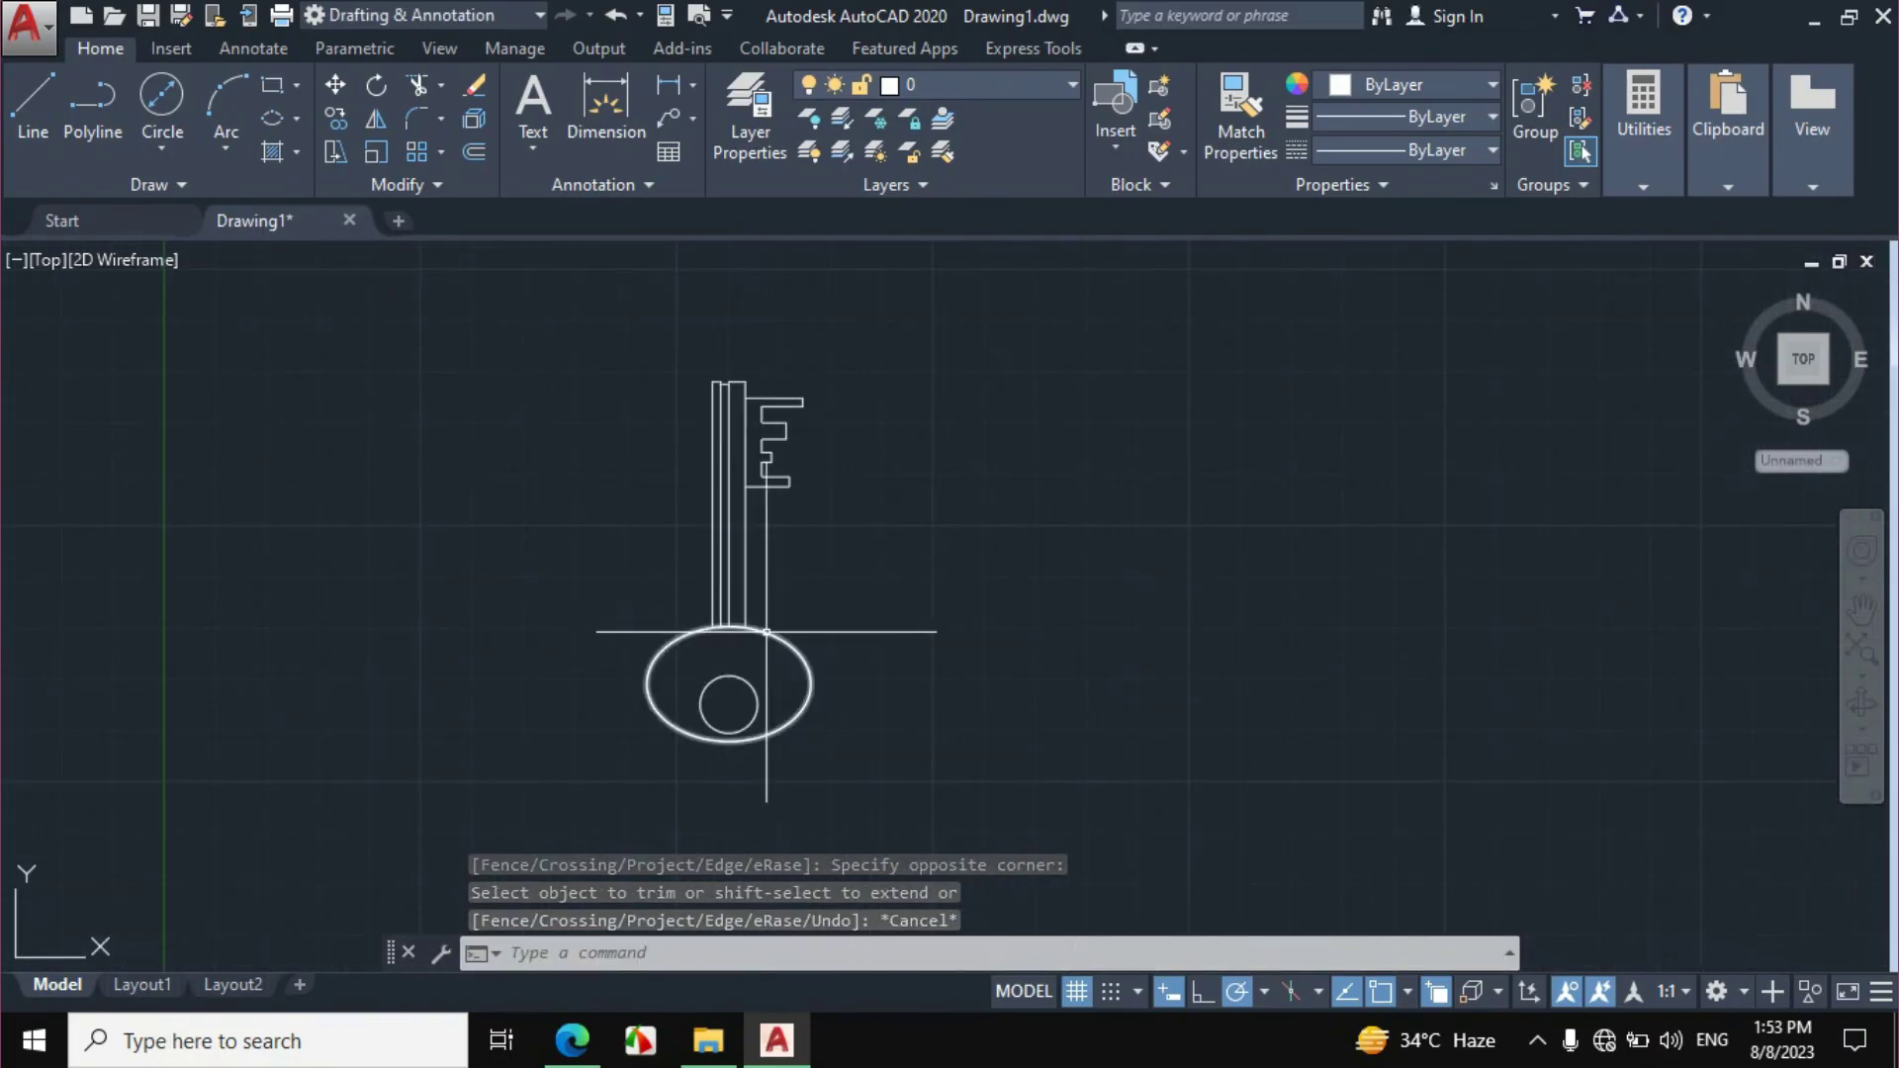
scroll(682, 643, up, 2)
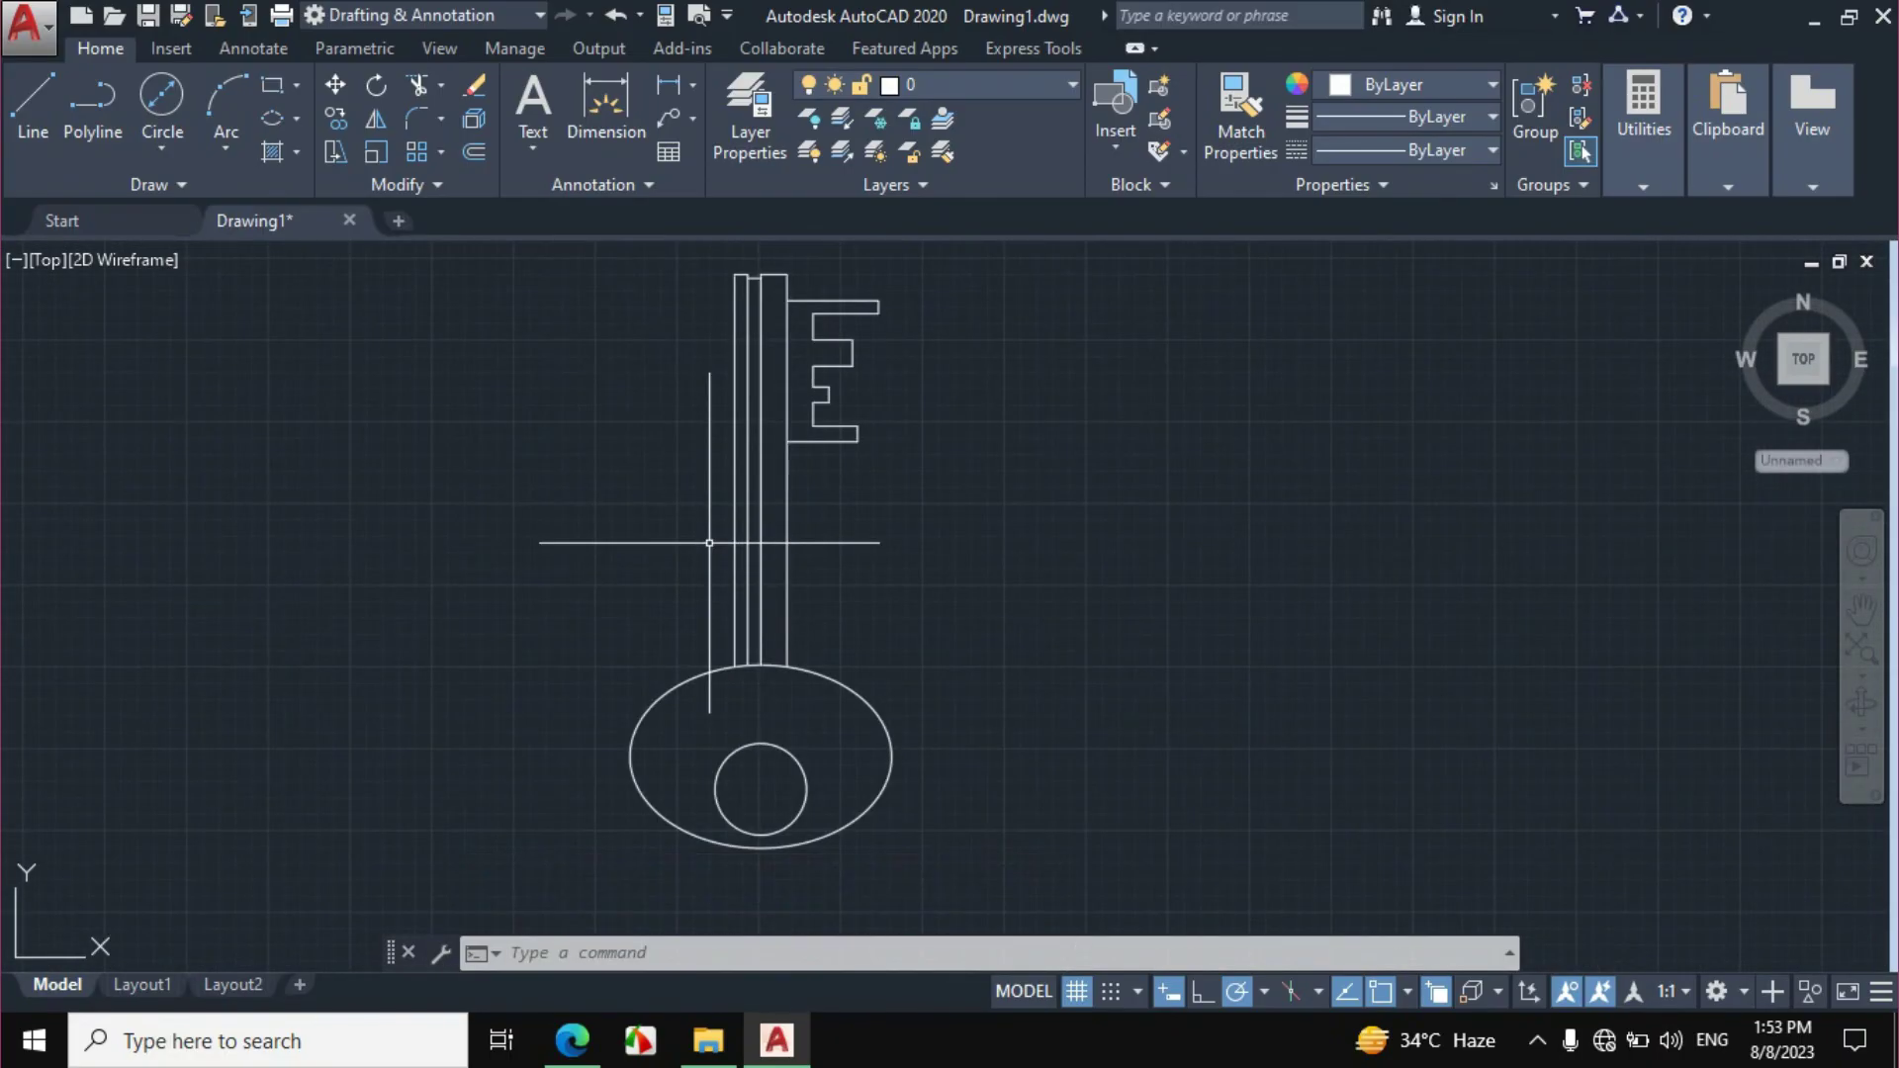
scroll(751, 494, up, 3)
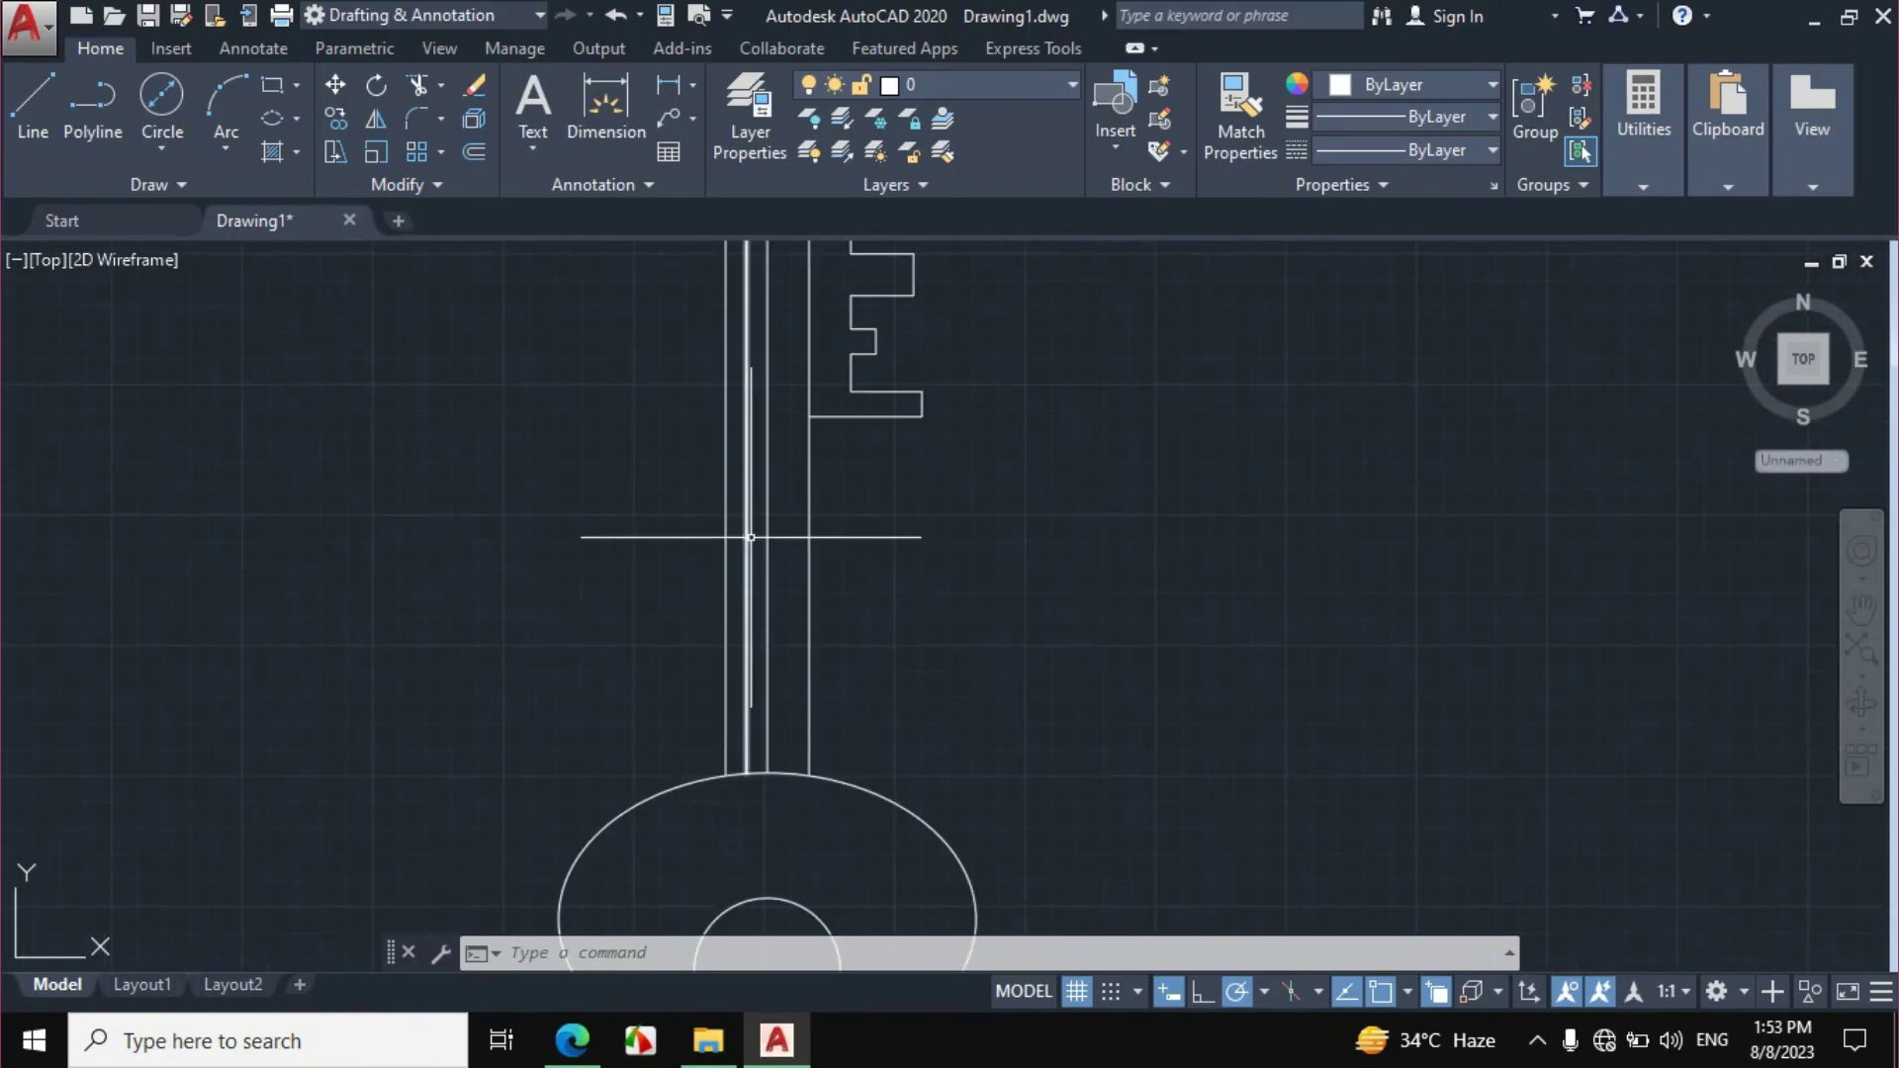
Hatch the narrow slot inside the key's shank, initially with the GRATE pattern.
click(297, 154)
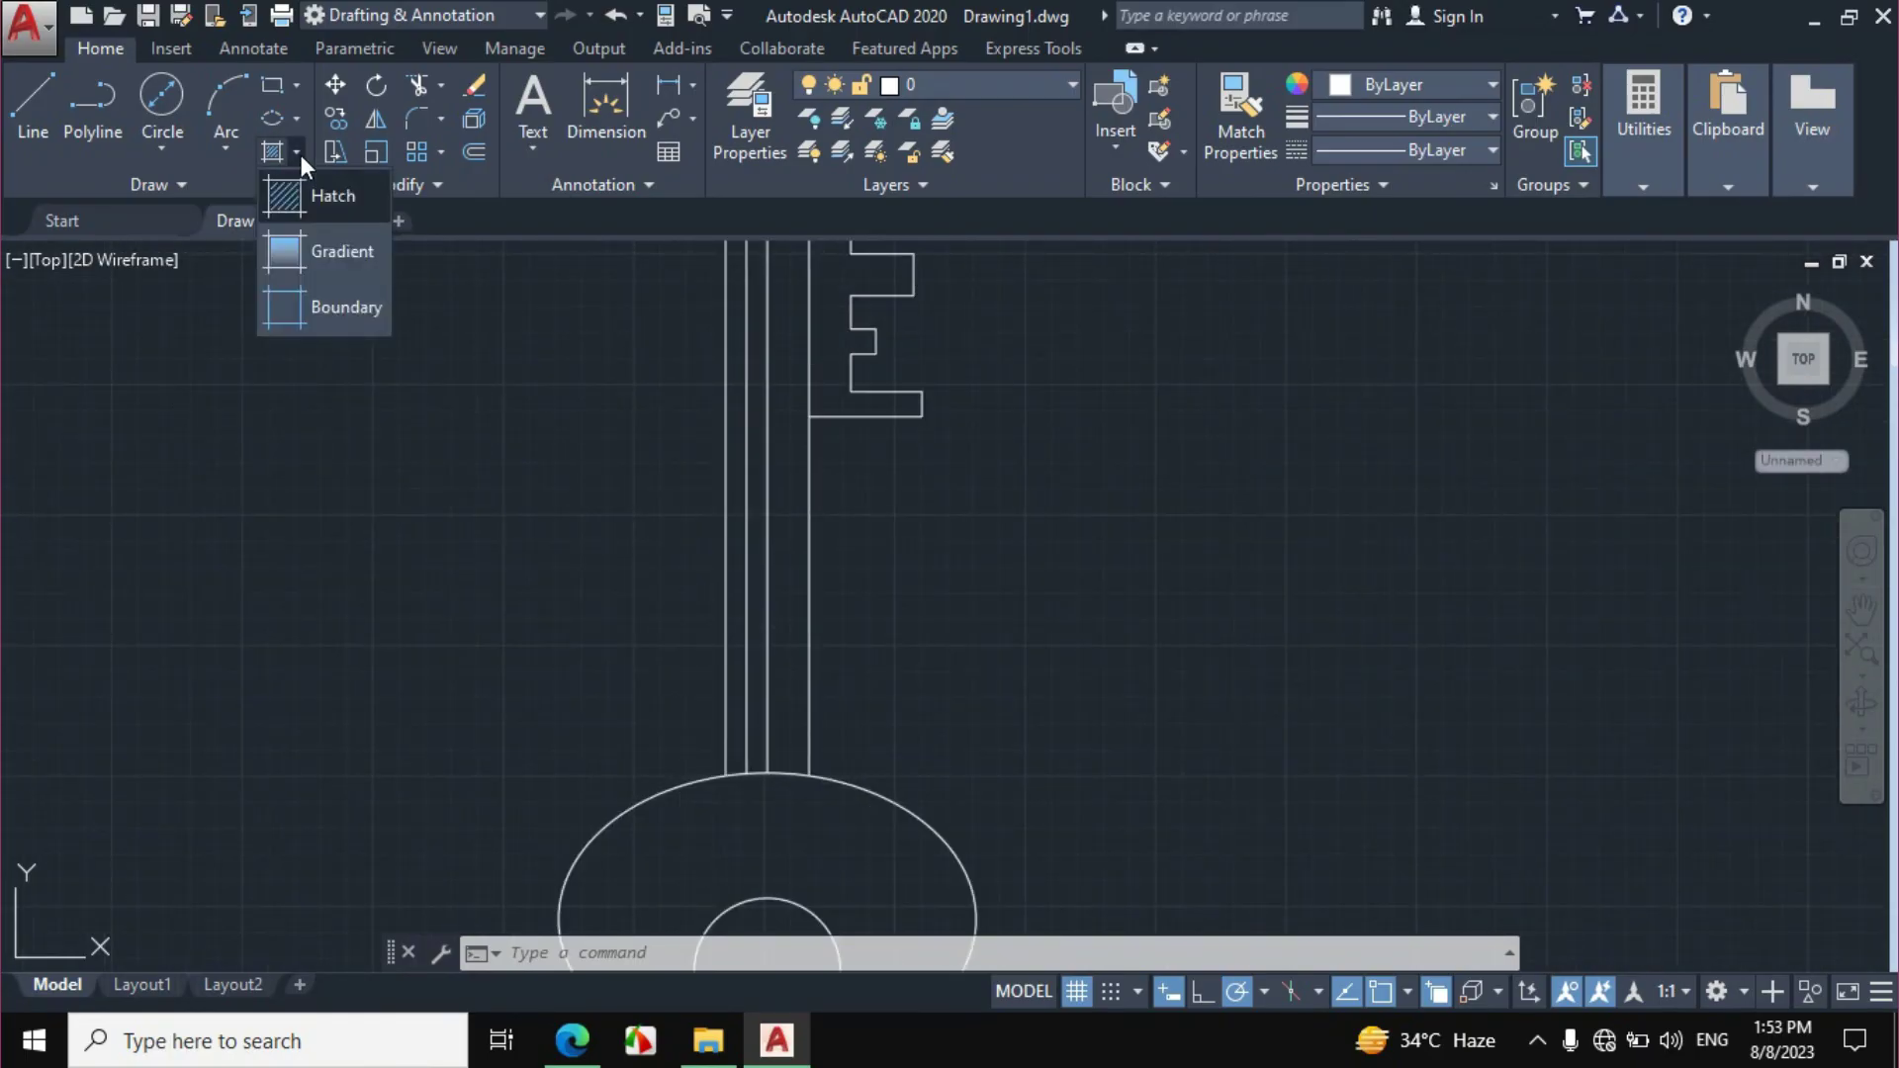
click(341, 251)
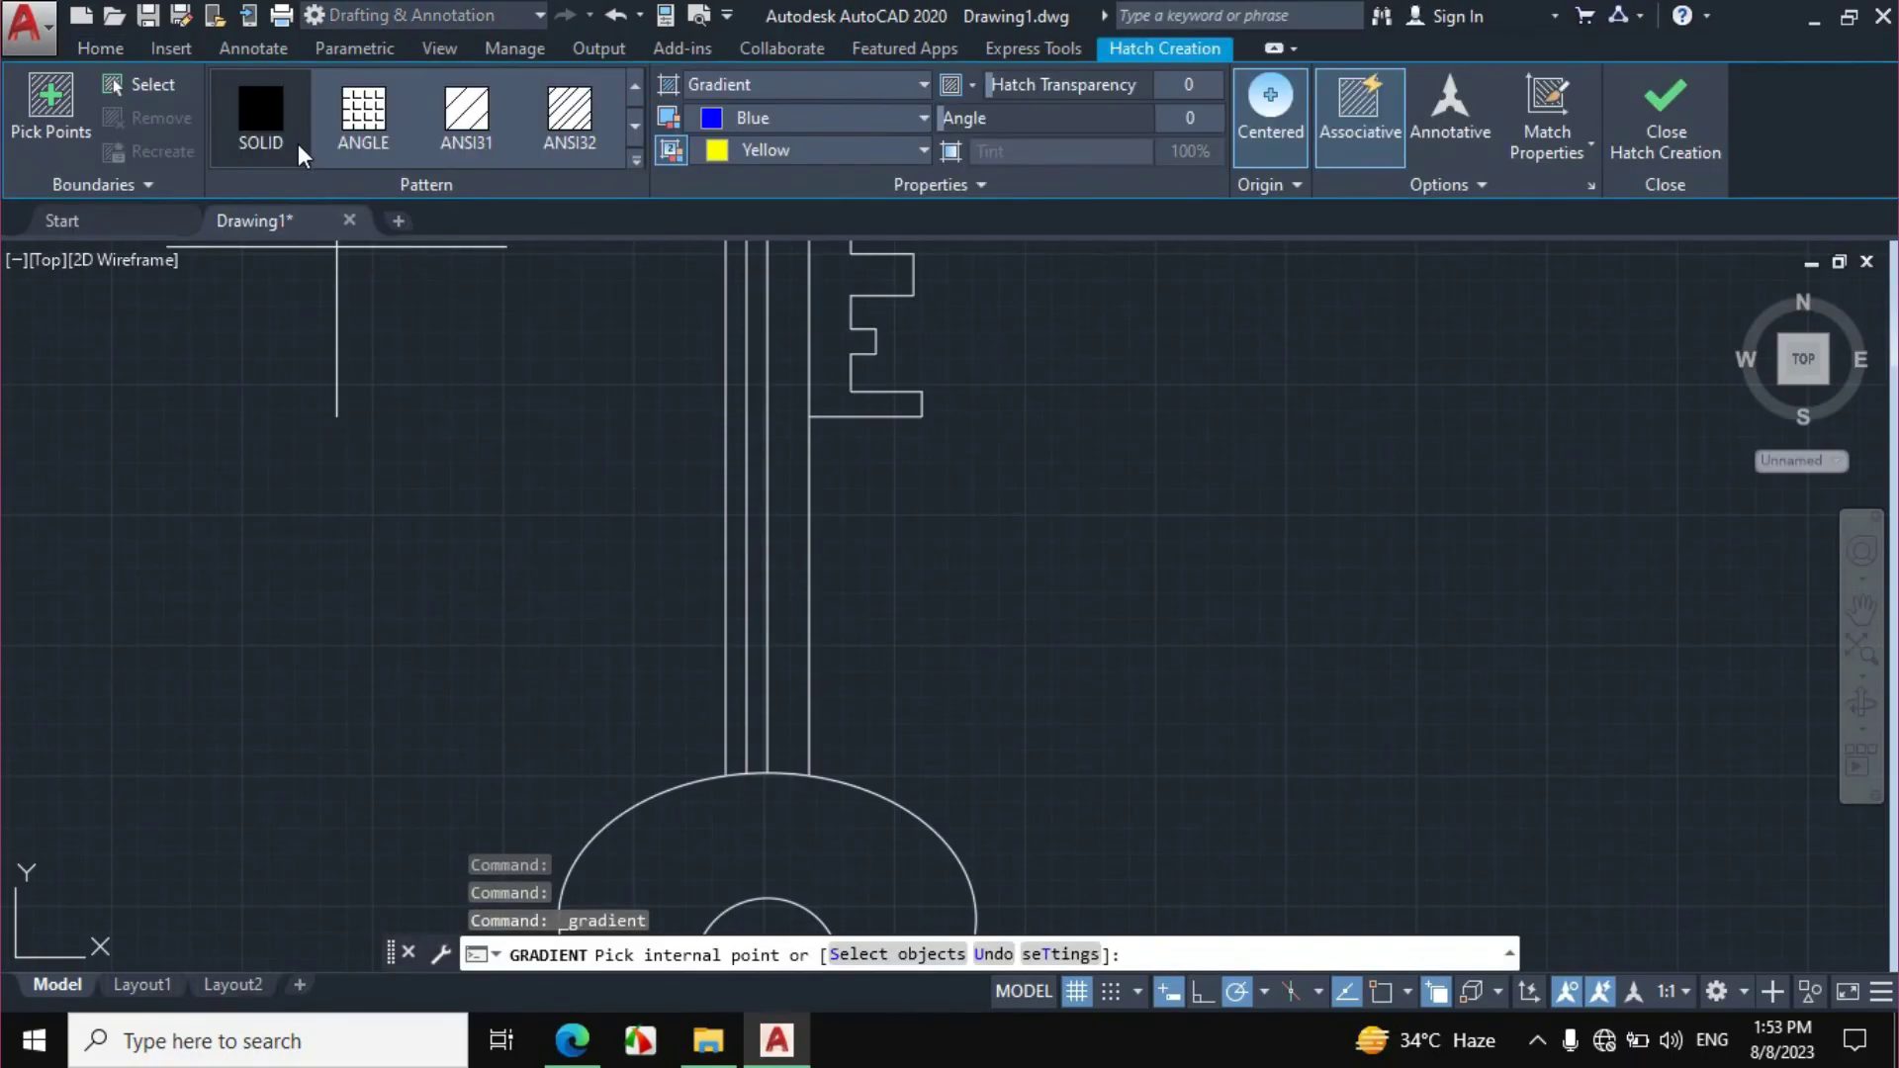
click(636, 159)
click(571, 318)
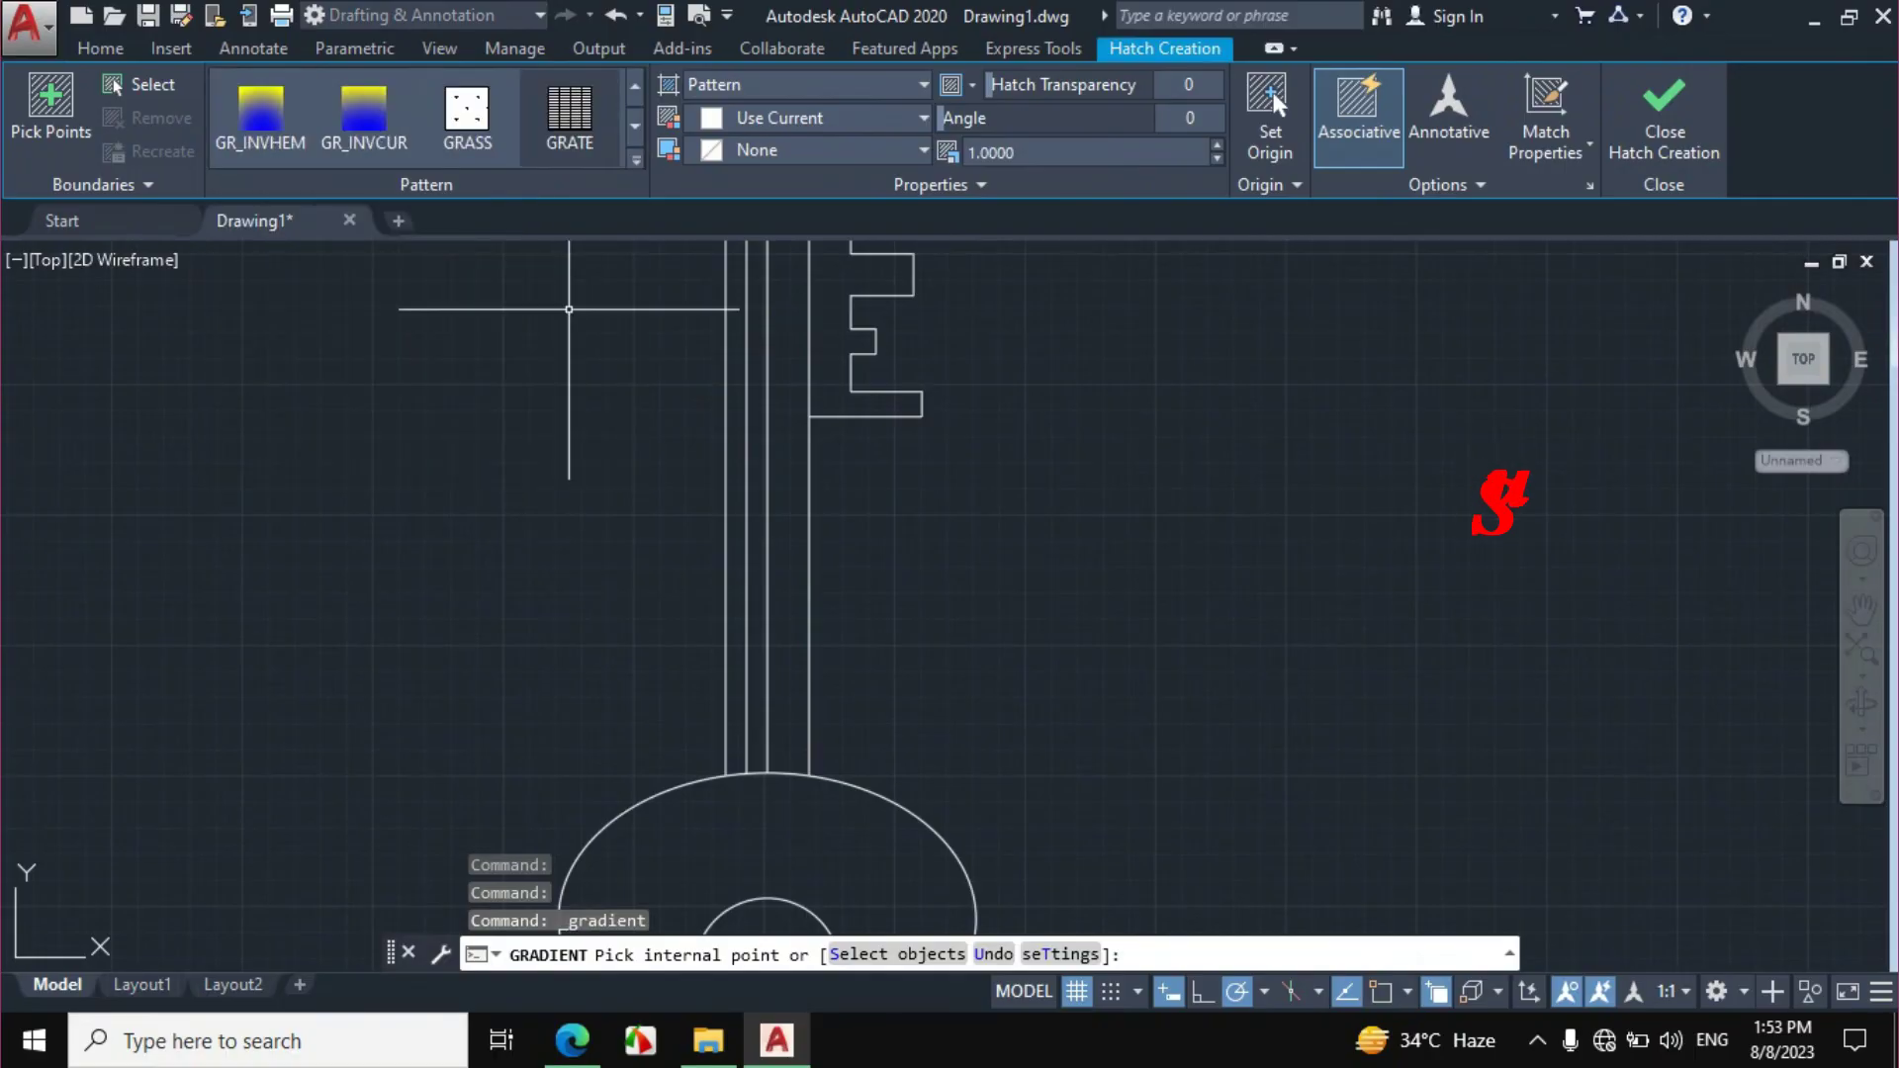
click(756, 404)
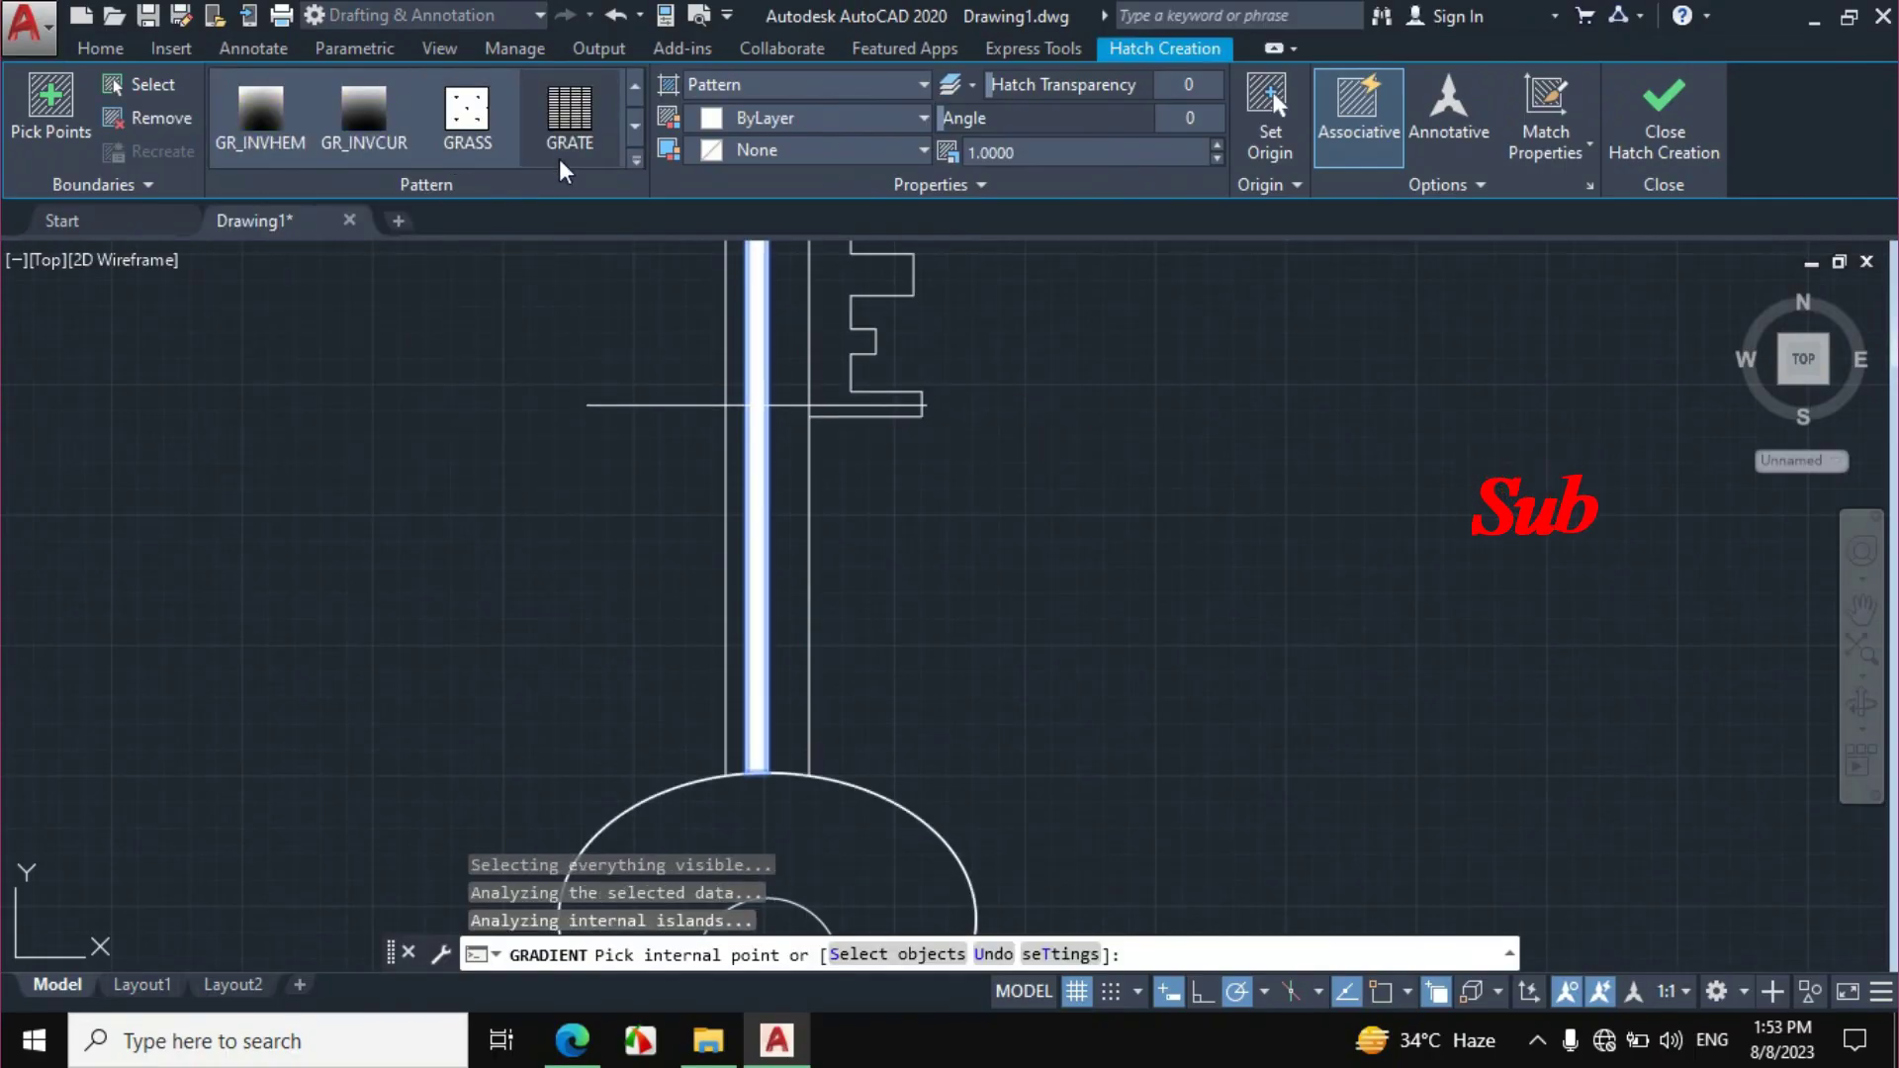
Change the slot's hatch pattern to AR-CONC concrete and finish the hatch.
click(636, 159)
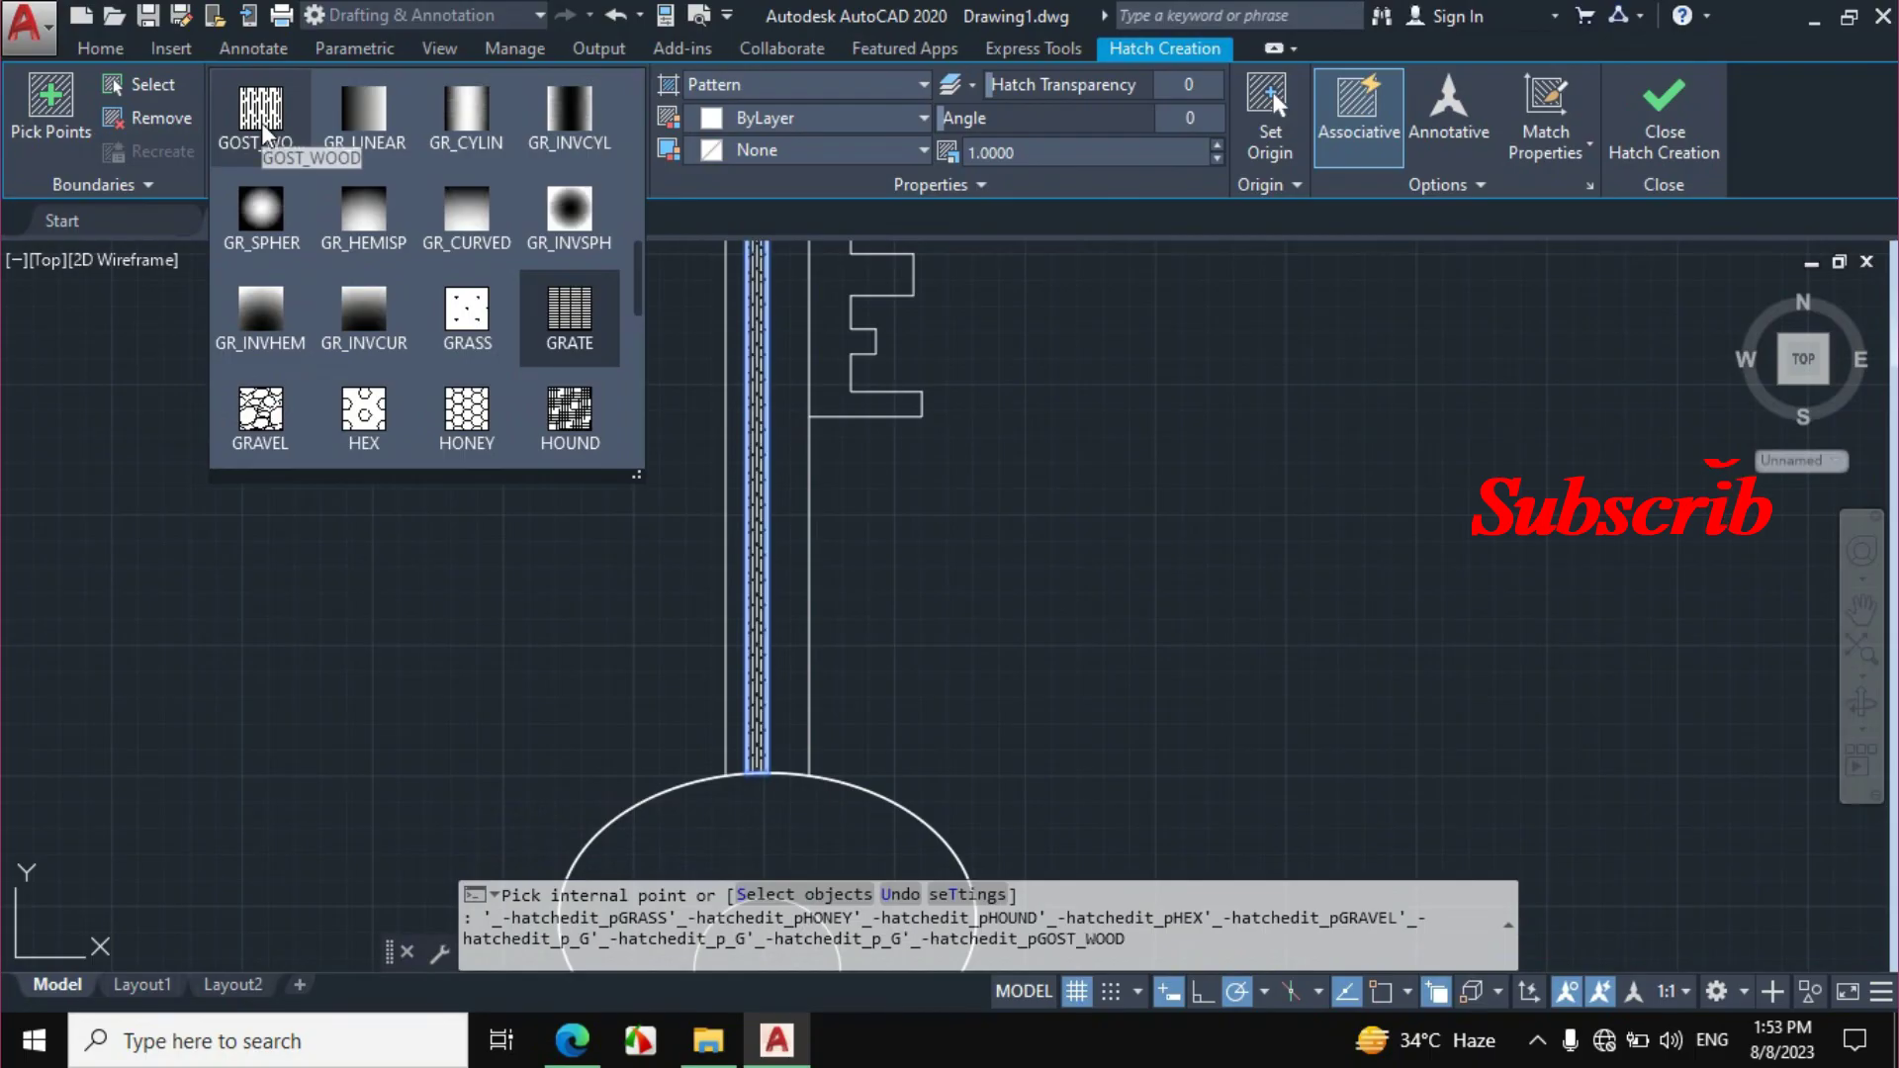
scroll(569, 262, up, 3)
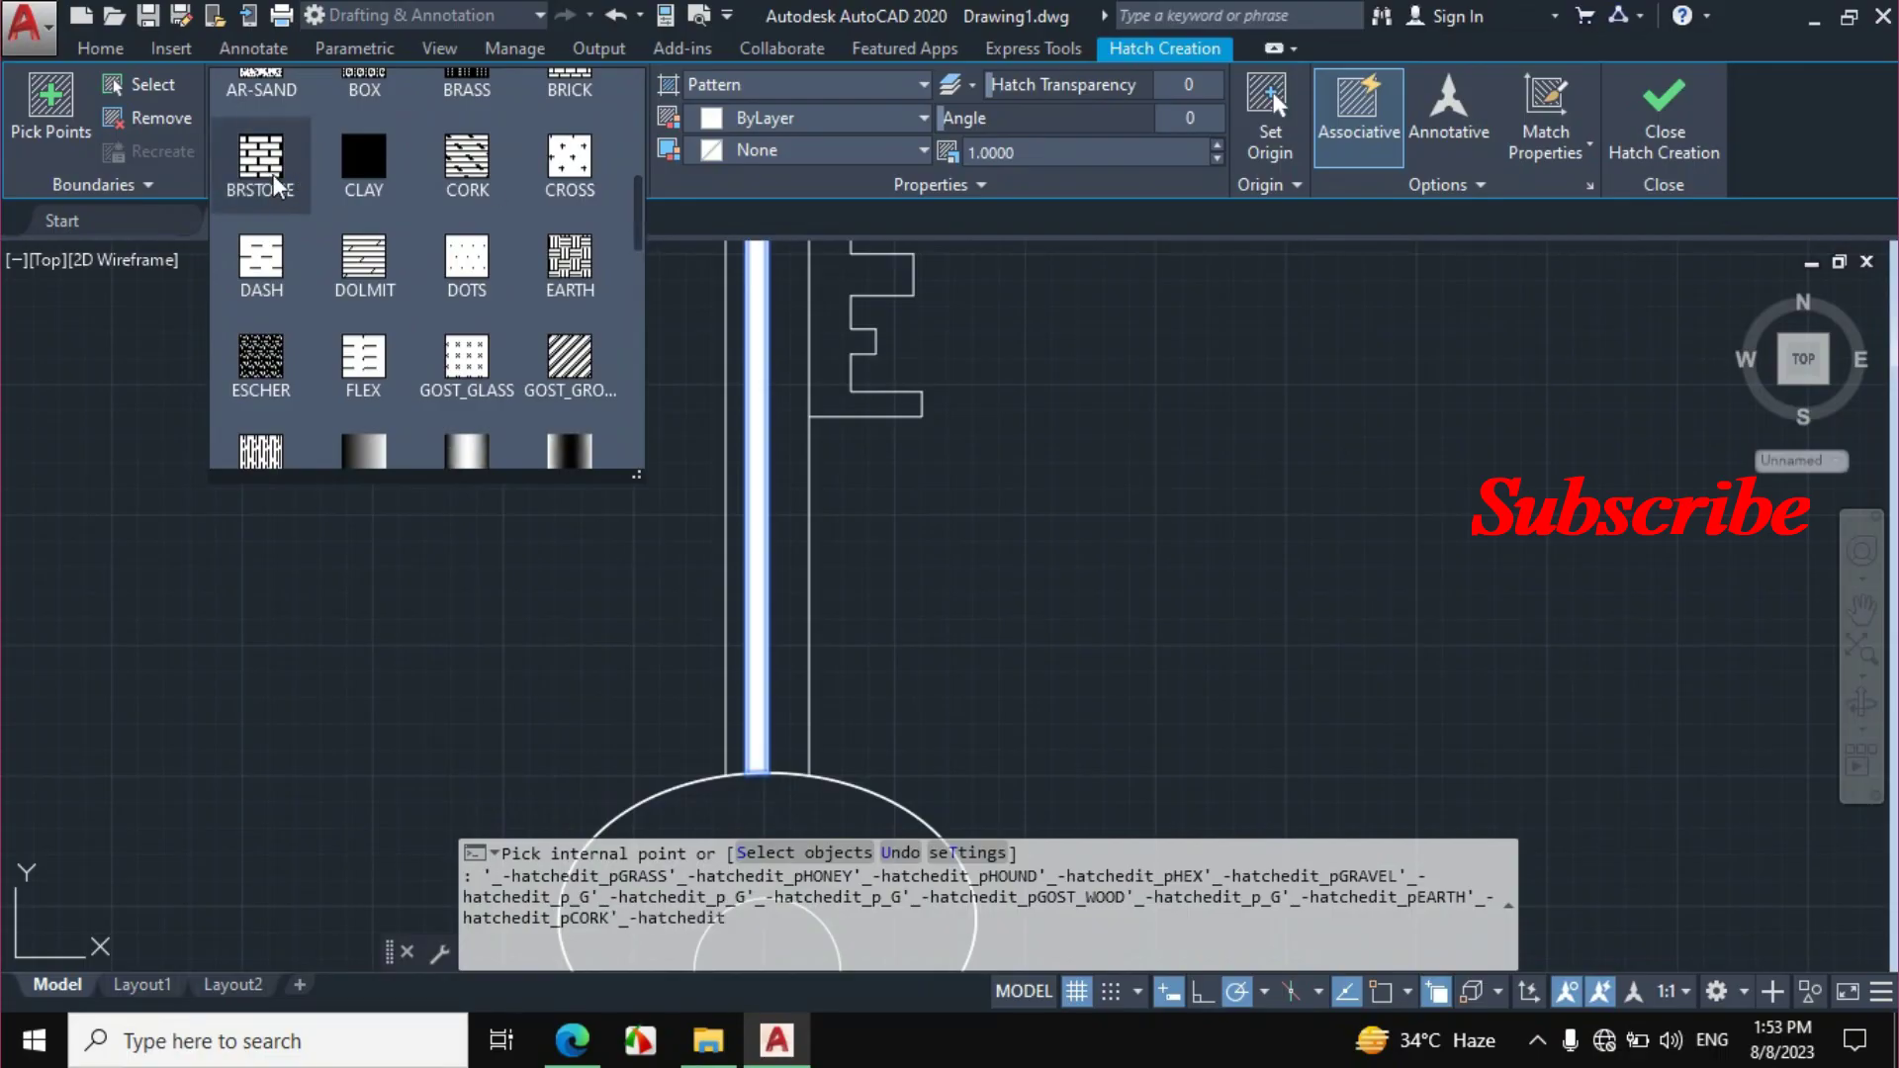
scroll(507, 182, up, 3)
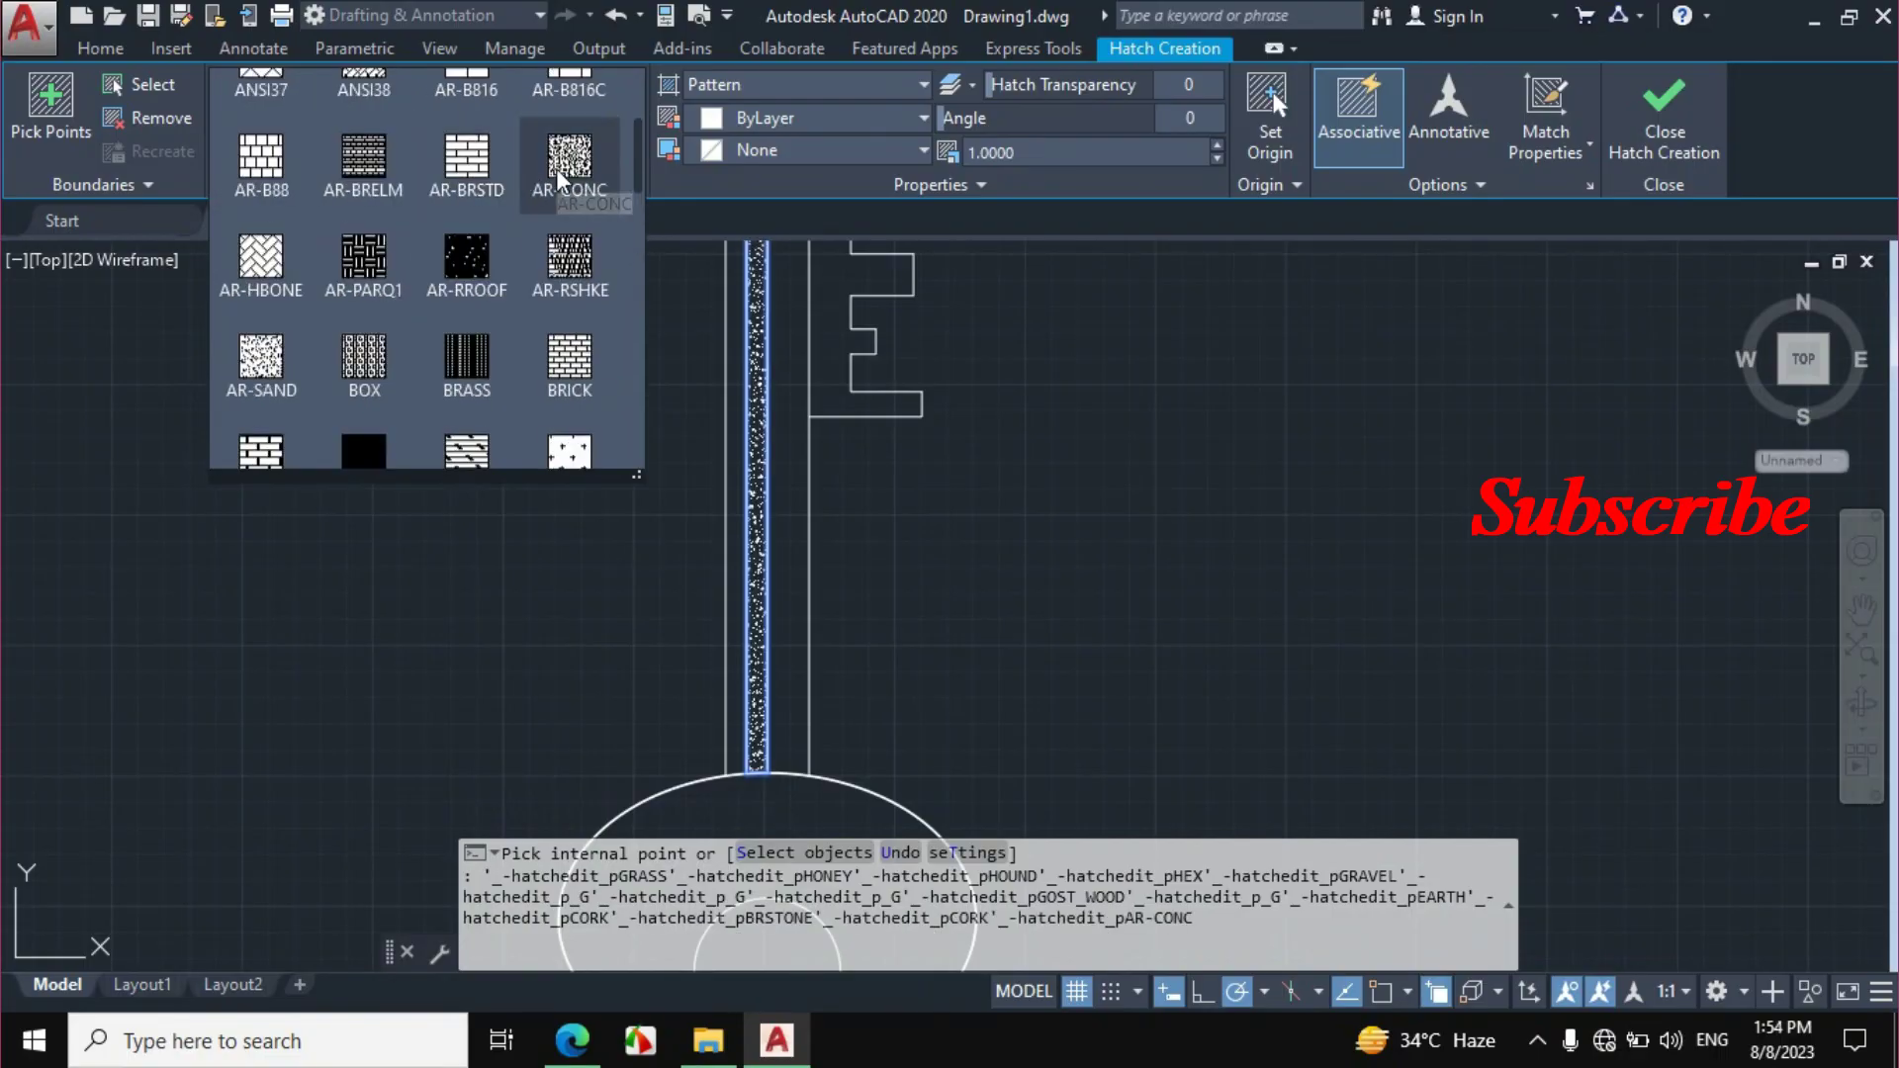
click(558, 181)
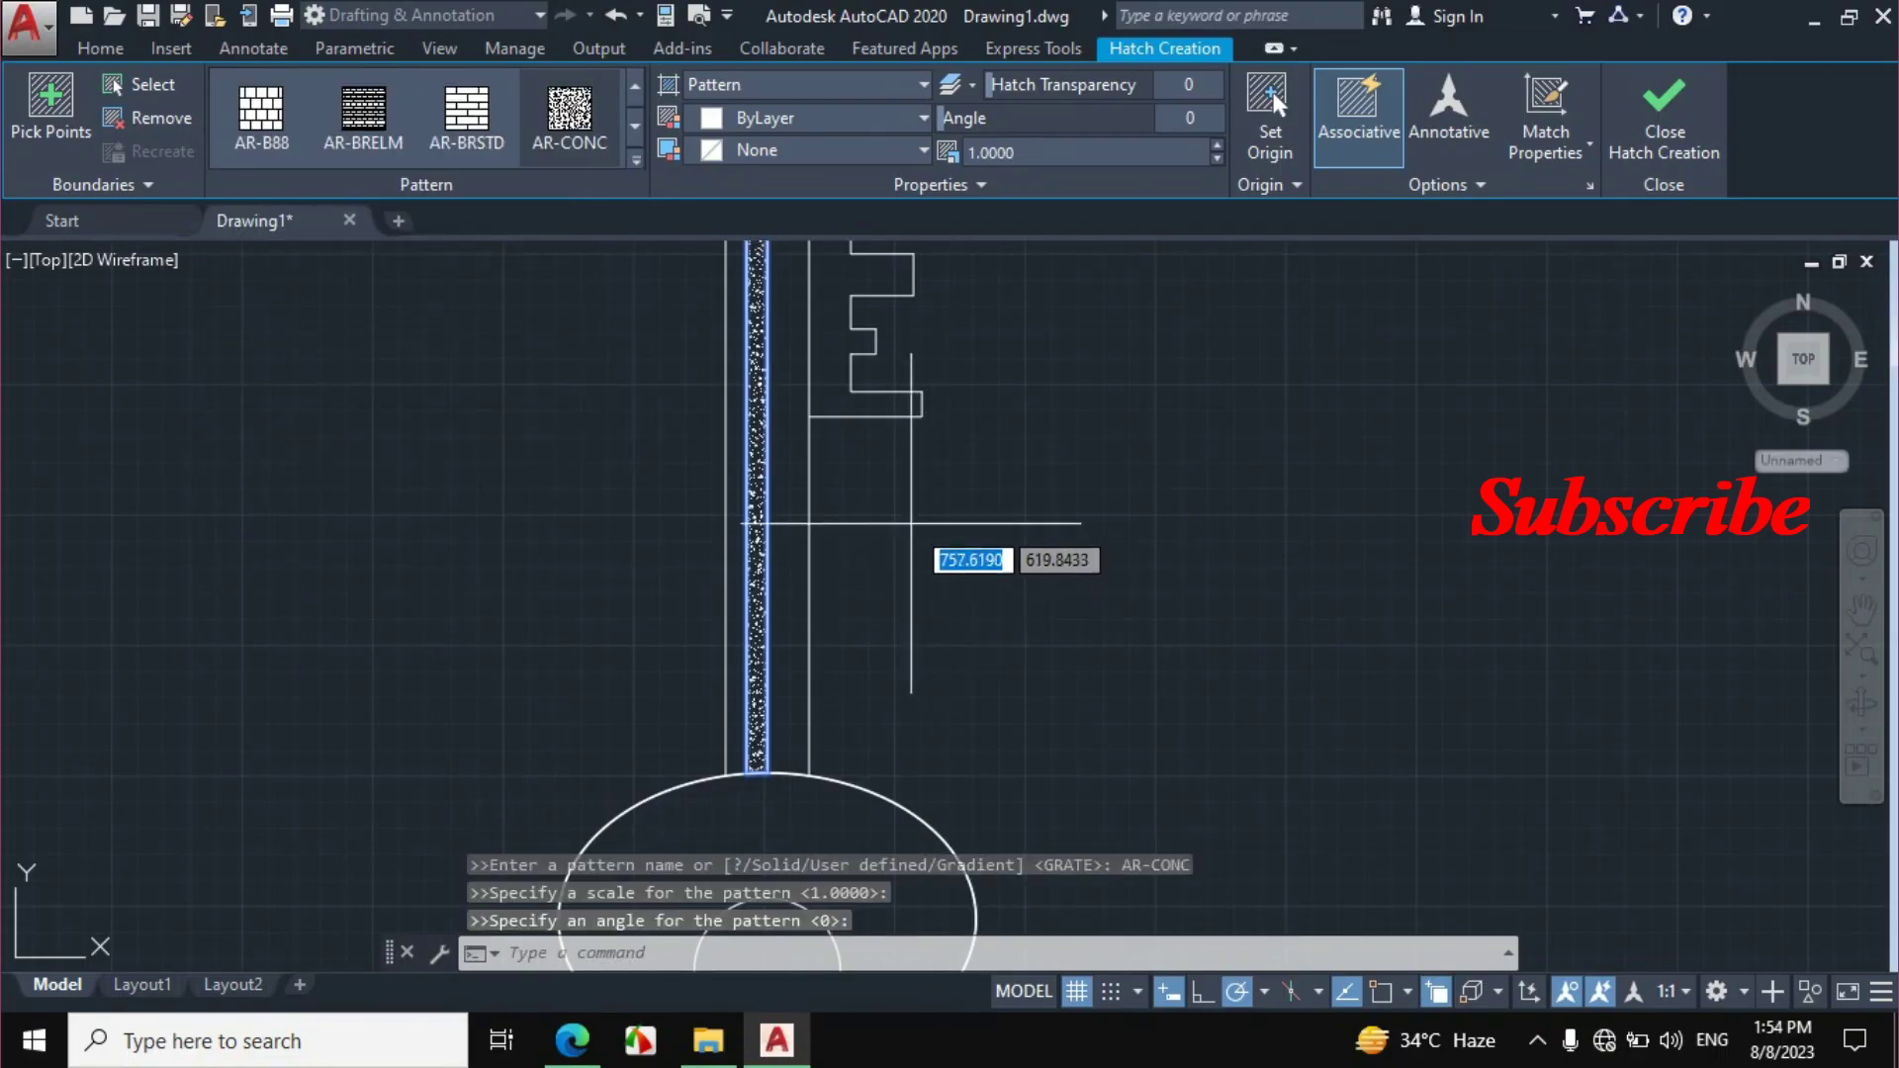
key(Escape)
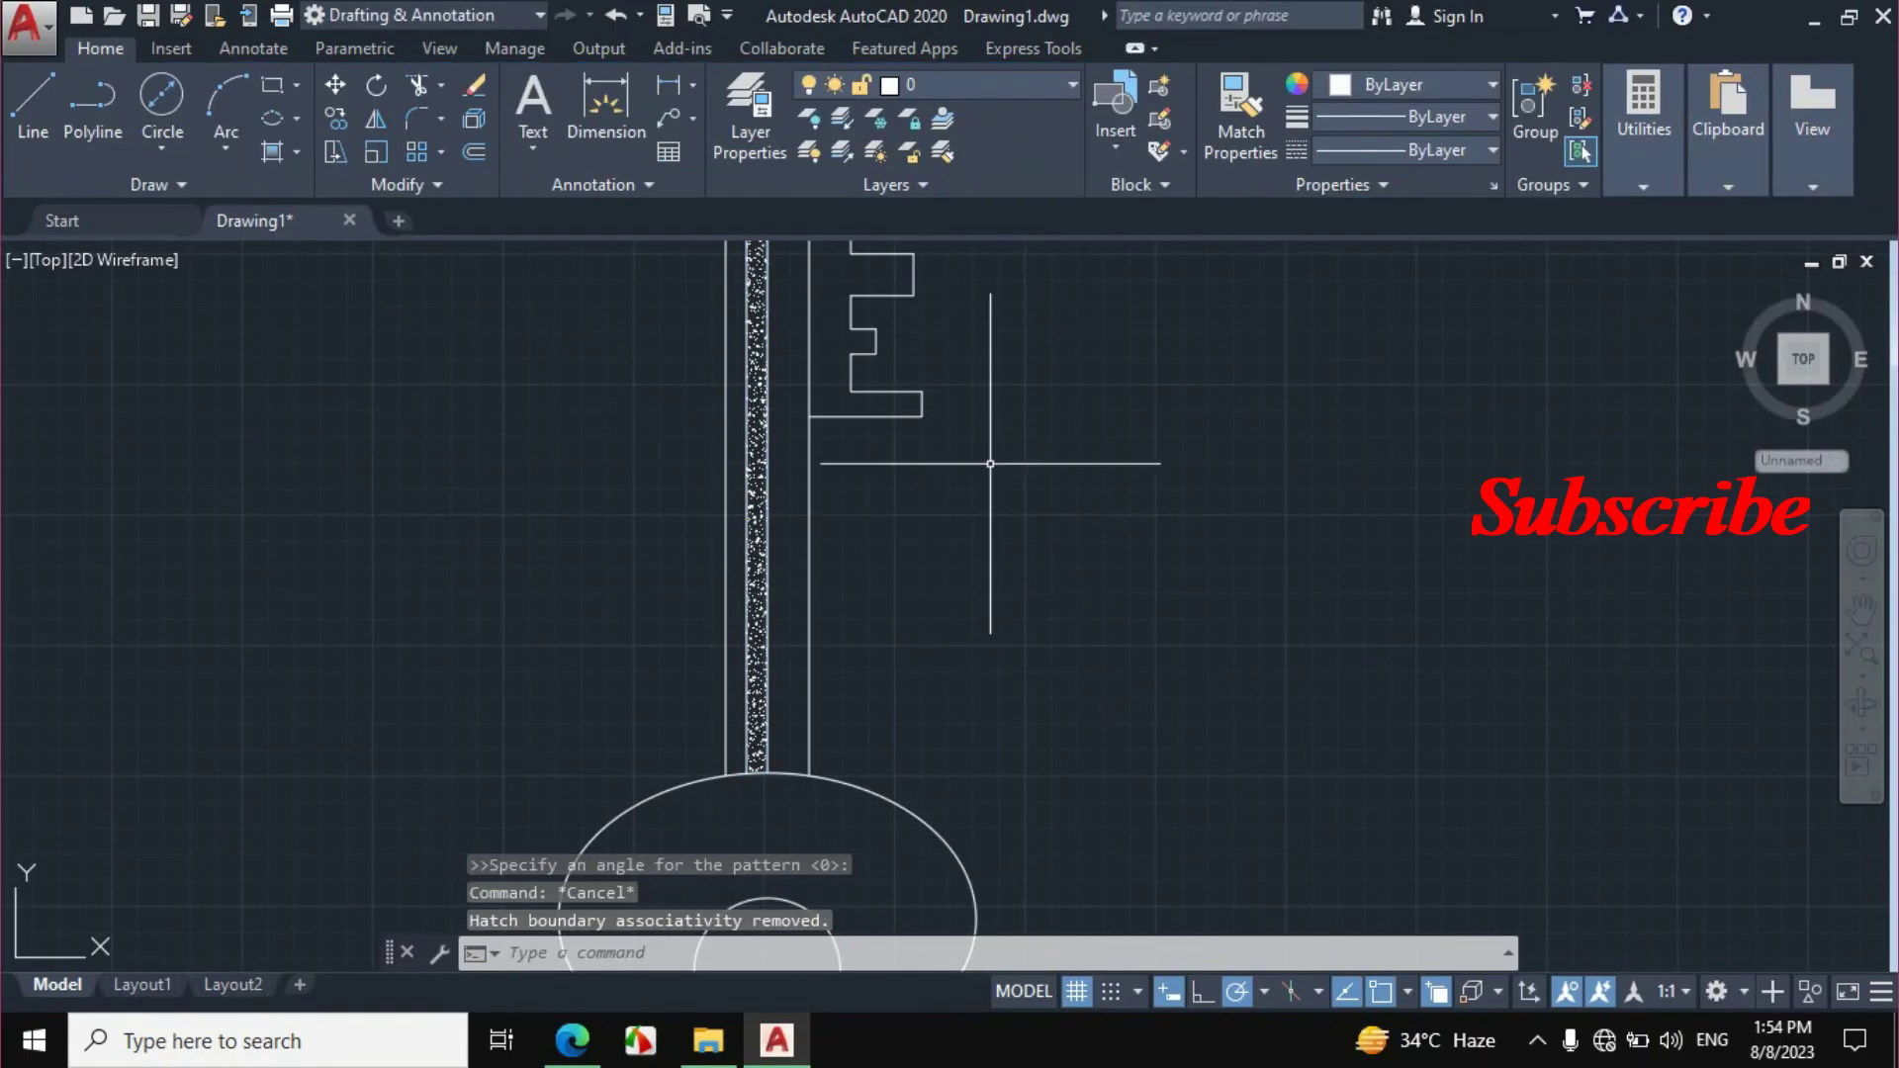
scroll(996, 485, down, 4)
scroll(996, 485, up, 2)
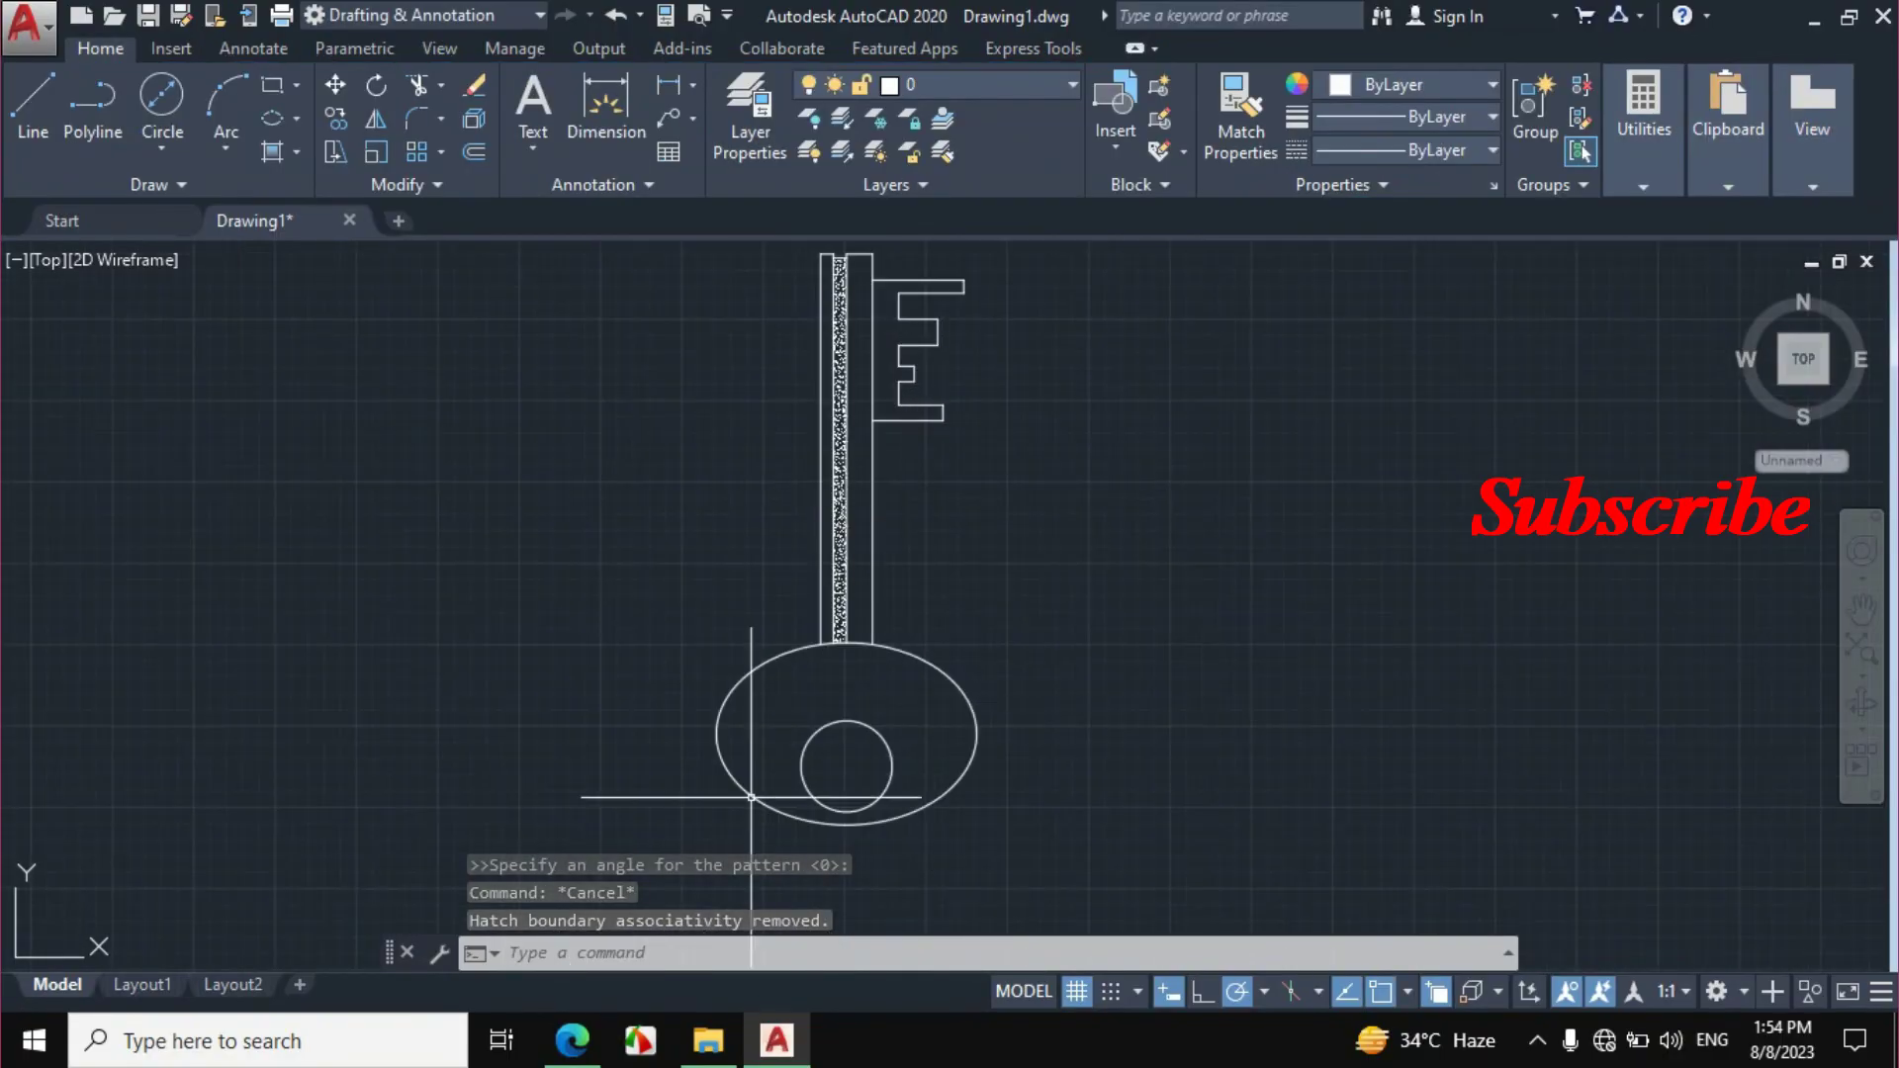
Erase the orange ink marks near the key's teeth on the reference PDF, then return to AutoCAD.
click(572, 1040)
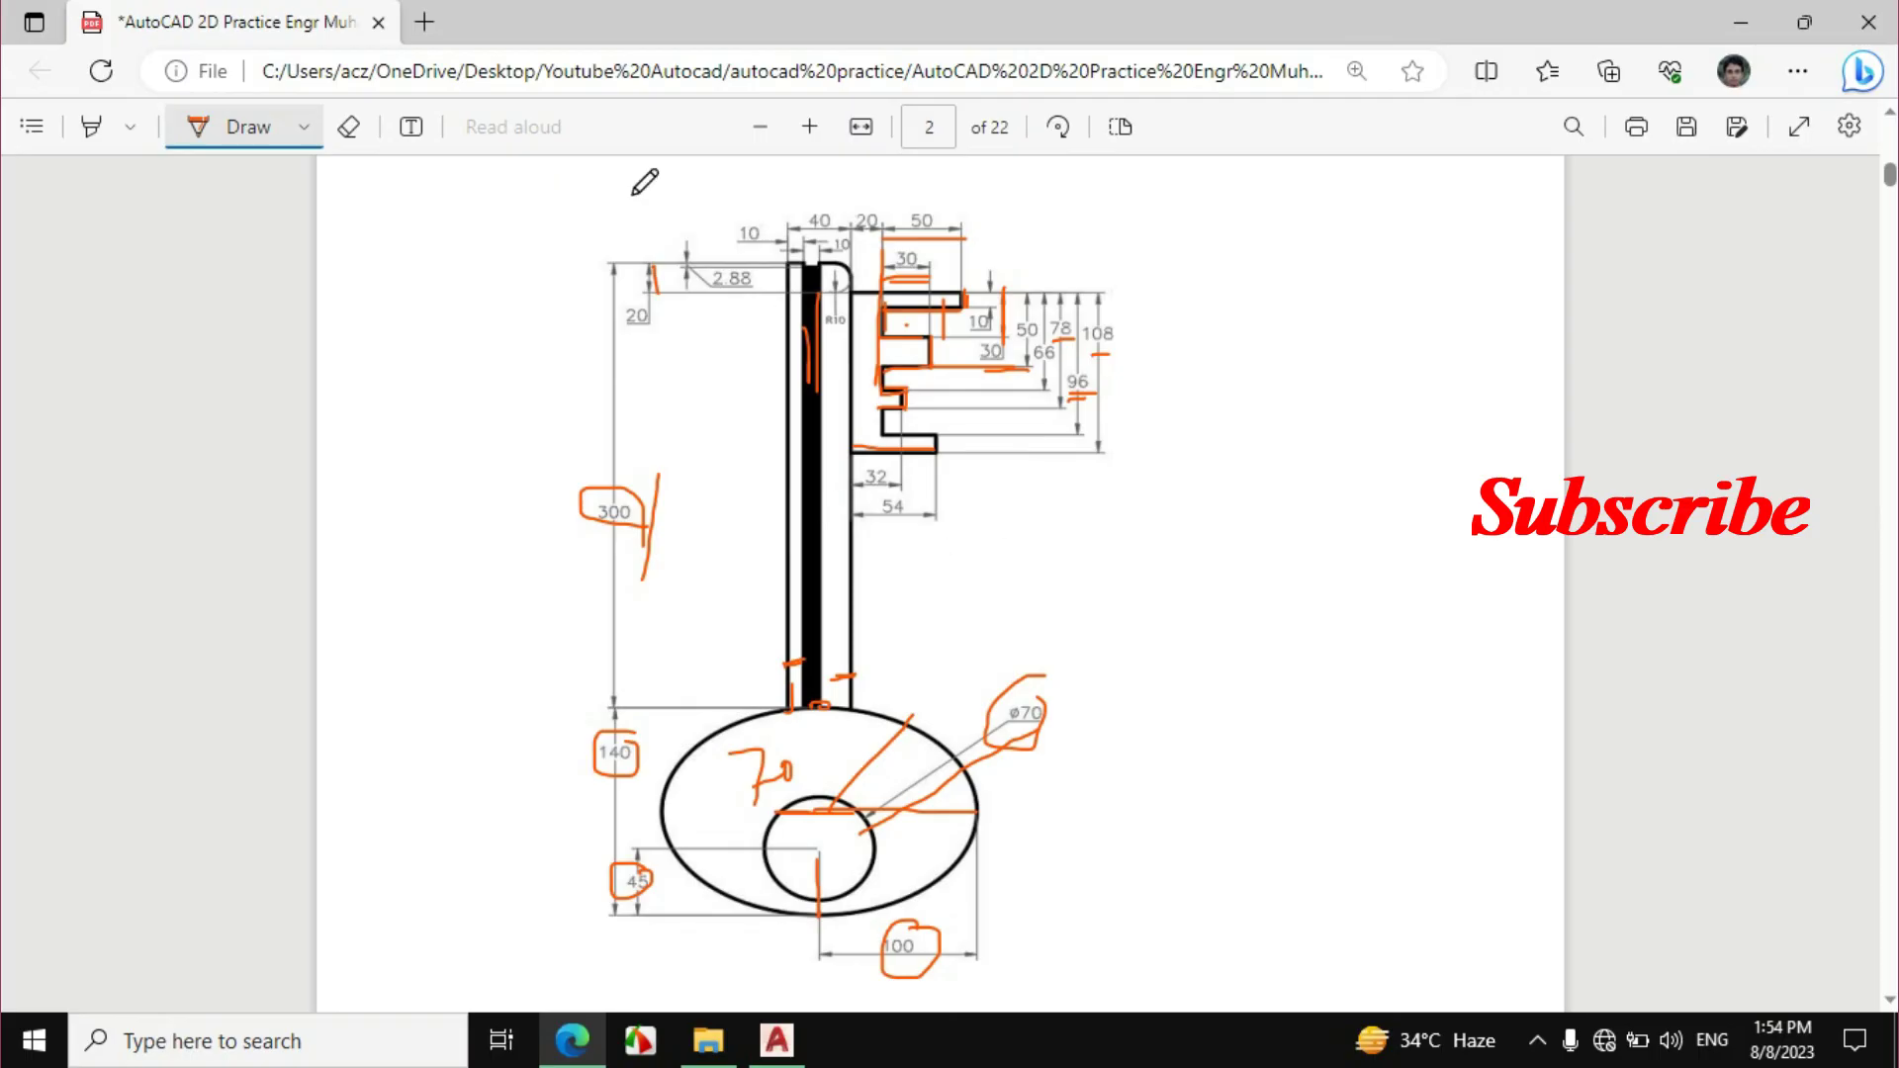
click(349, 126)
mouse_move(813, 239)
mouse_down()
mouse_move(946, 255)
mouse_move(895, 447)
mouse_up()
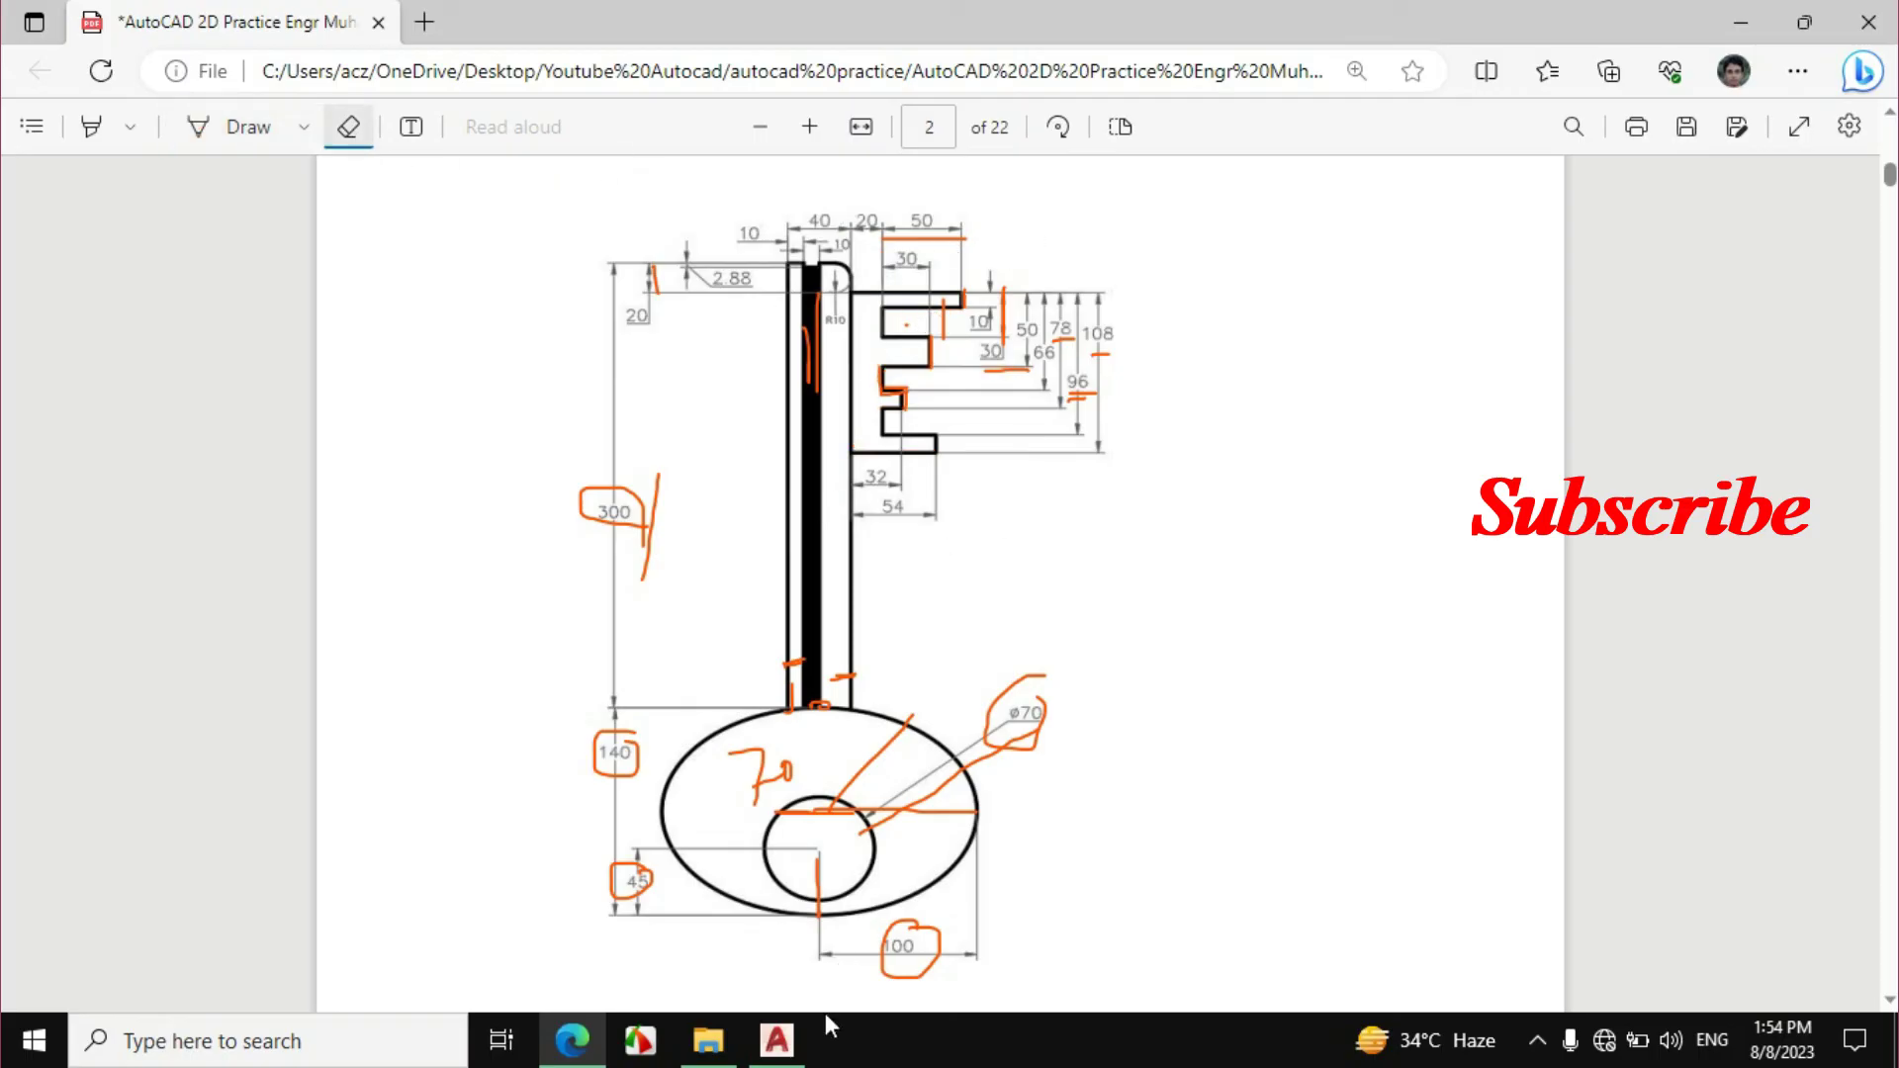
click(776, 1041)
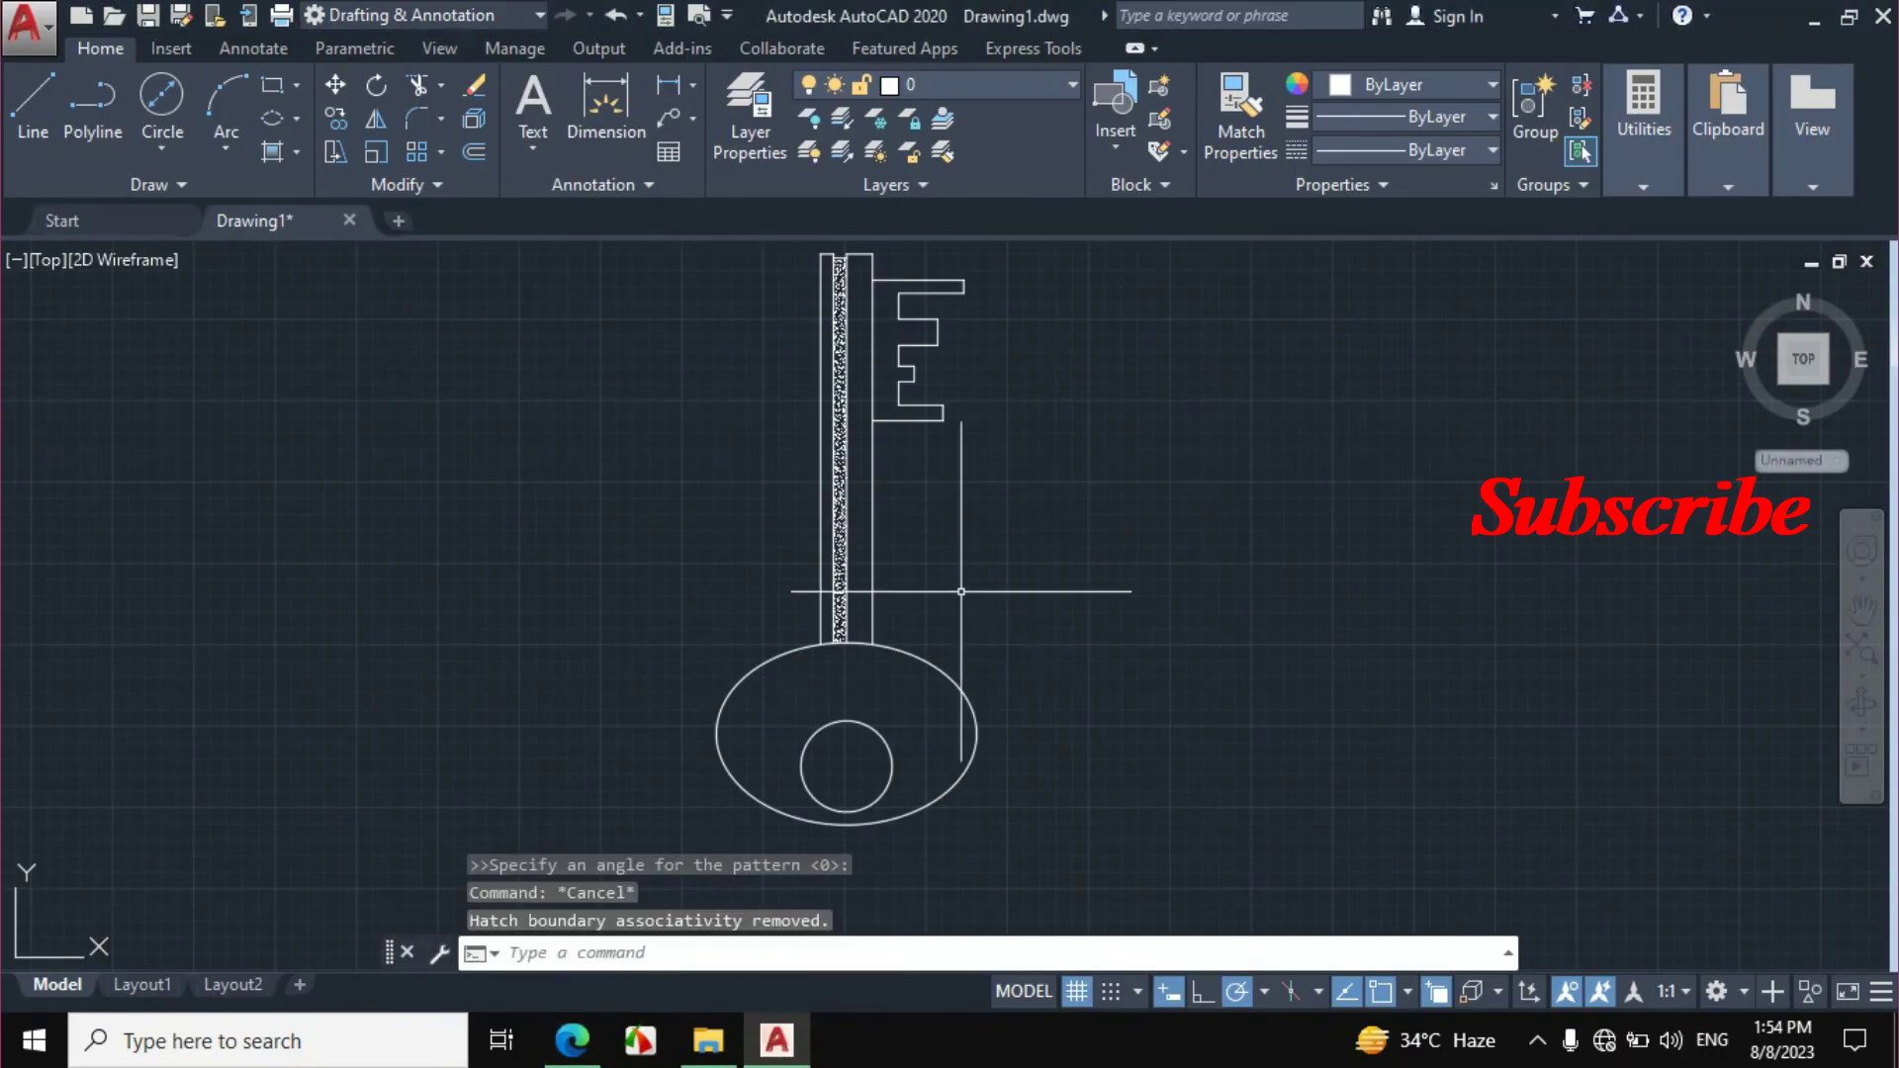